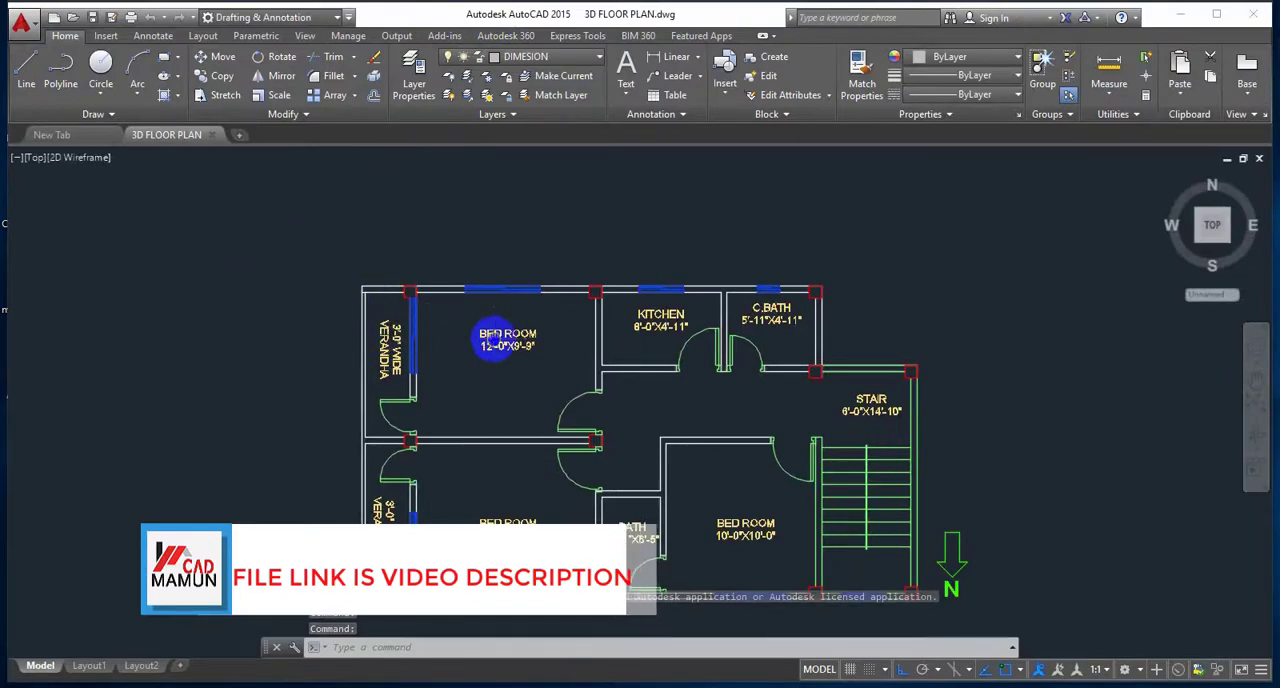
Step: Switch the workspace from 2D drafting to 3D Modeling for the floor plan drawing
{"action": "middle_click_drag", "start_coordinate": [494, 340], "coordinate": [440, 255]}
{"action": "scroll", "coordinate": [422, 268], "scroll_direction": "down", "scroll_amount": 2}
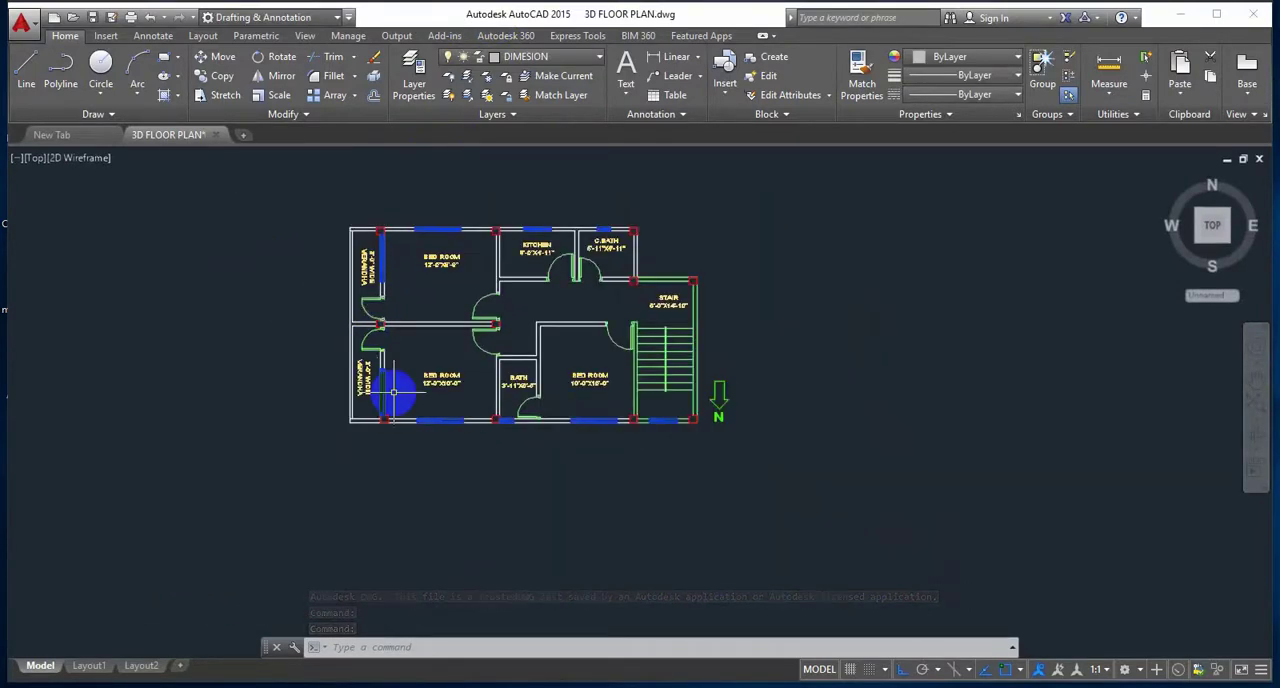
{"action": "scroll", "coordinate": [445, 383], "scroll_direction": "up", "scroll_amount": 2}
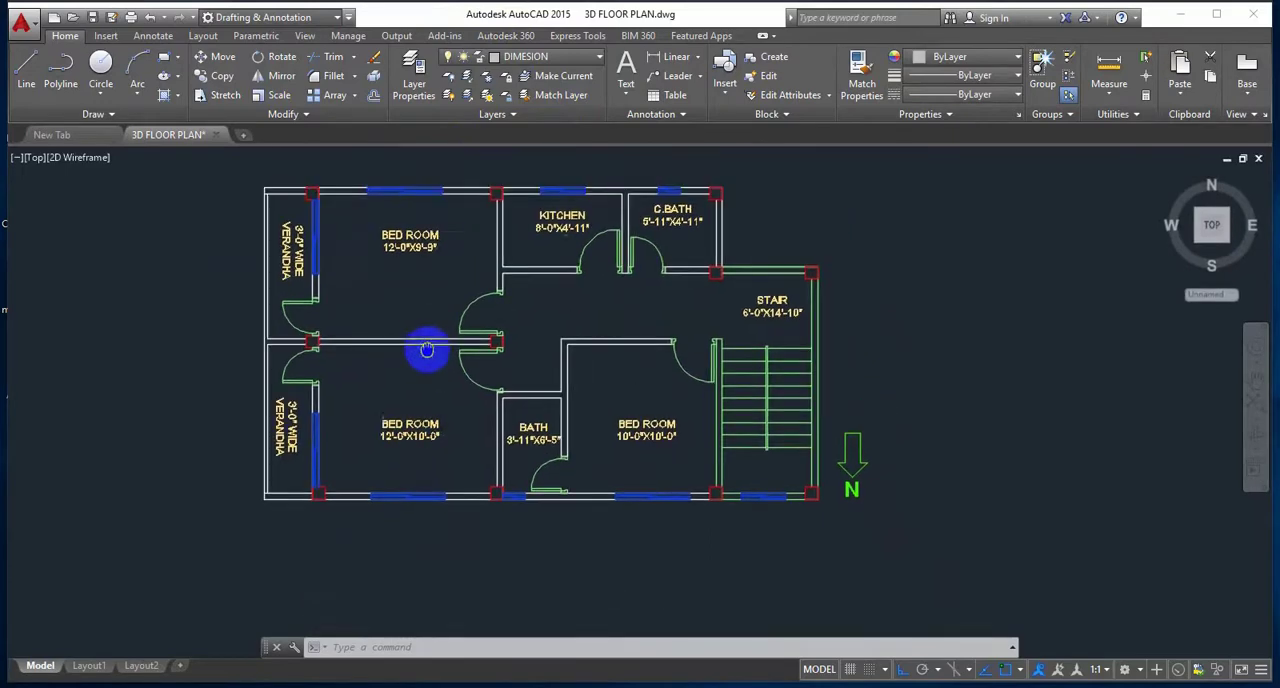
{"action": "scroll", "coordinate": [434, 374], "scroll_direction": "up", "scroll_amount": 2}
{"action": "middle_click_drag", "start_coordinate": [434, 374], "coordinate": [434, 343]}
{"action": "scroll", "coordinate": [434, 399], "scroll_direction": "down", "scroll_amount": 2}
{"action": "scroll", "coordinate": [434, 397], "scroll_direction": "up", "scroll_amount": 2}
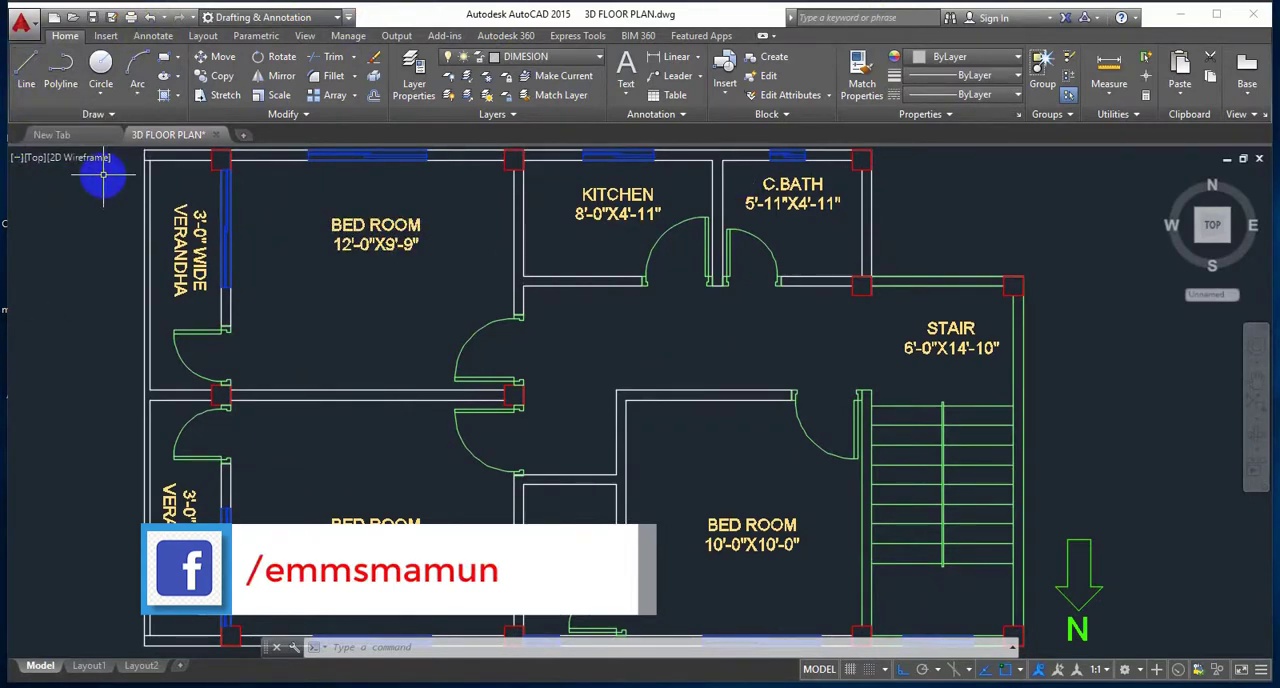
{"action": "left_click", "coordinate": [272, 19]}
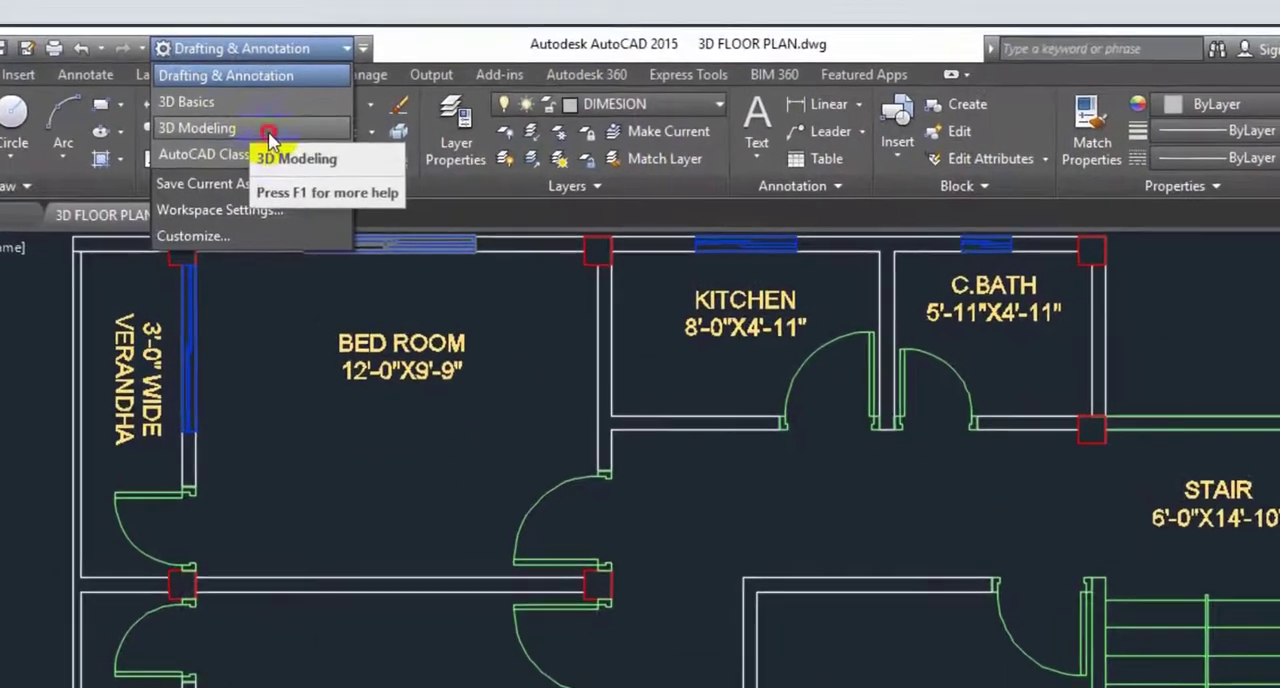
{"action": "left_click", "coordinate": [240, 74]}
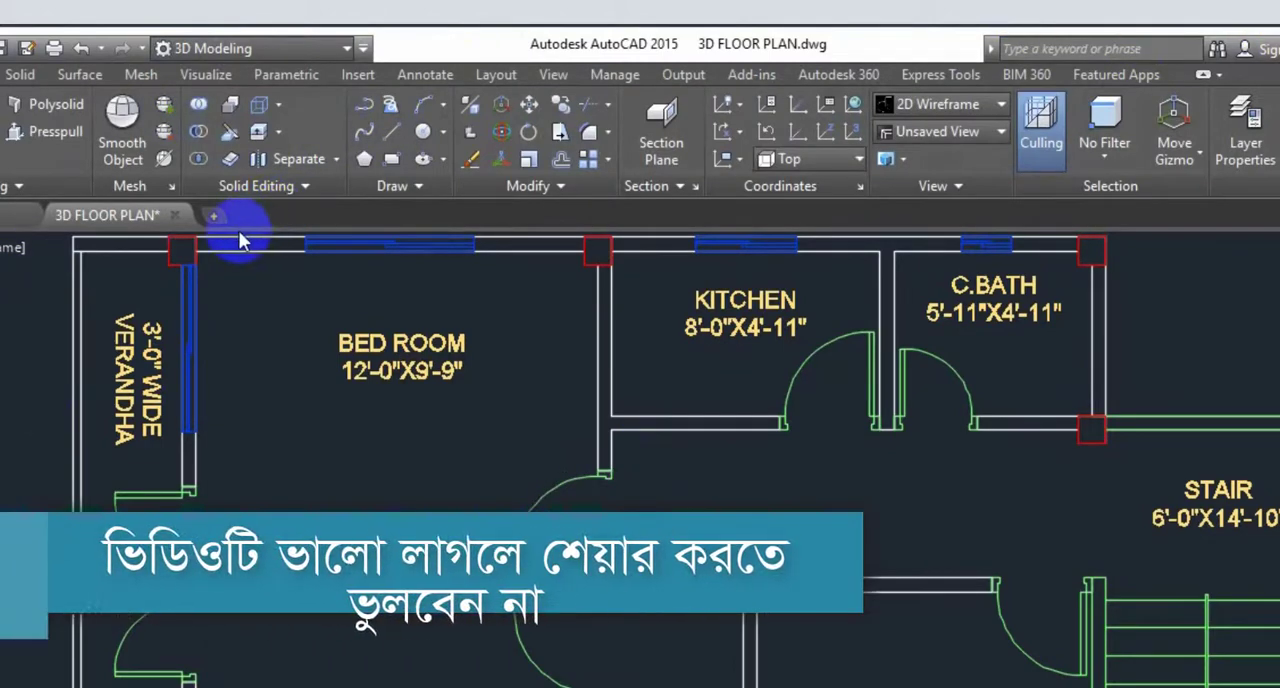
Step: Set the view to SW Isometric and the visual style to Shades of Gray
{"action": "left_click", "coordinate": [937, 134]}
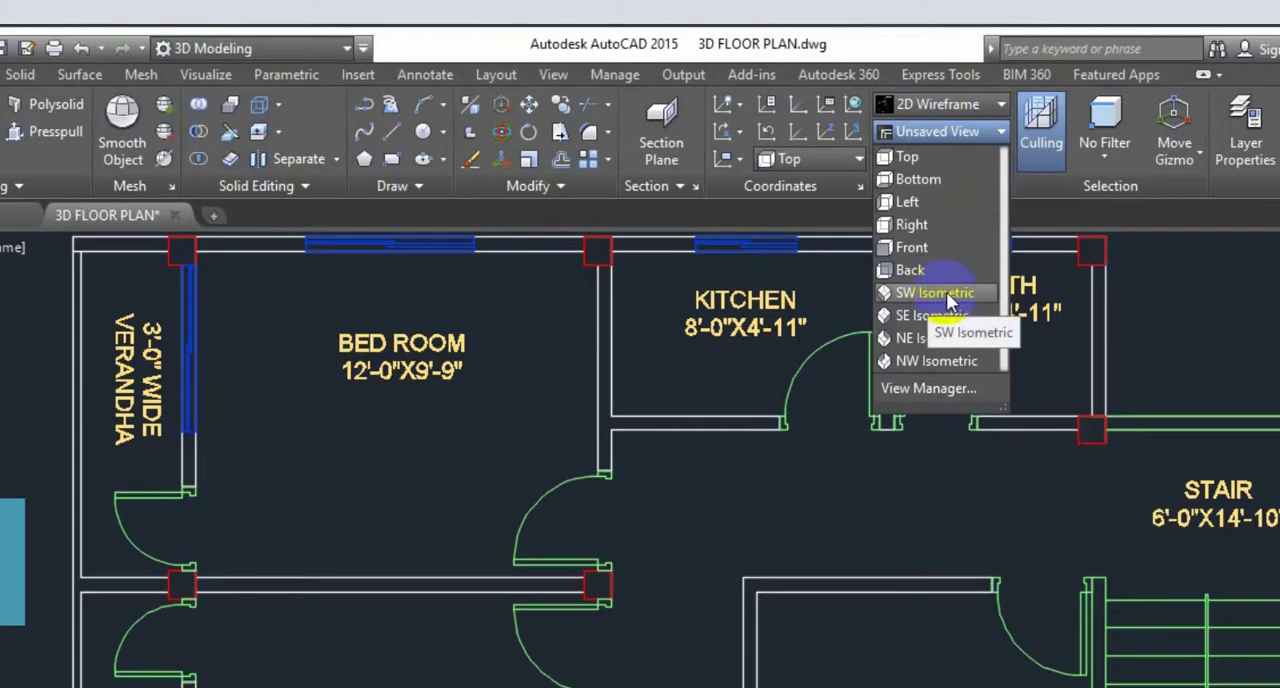
{"action": "left_click", "coordinate": [943, 294]}
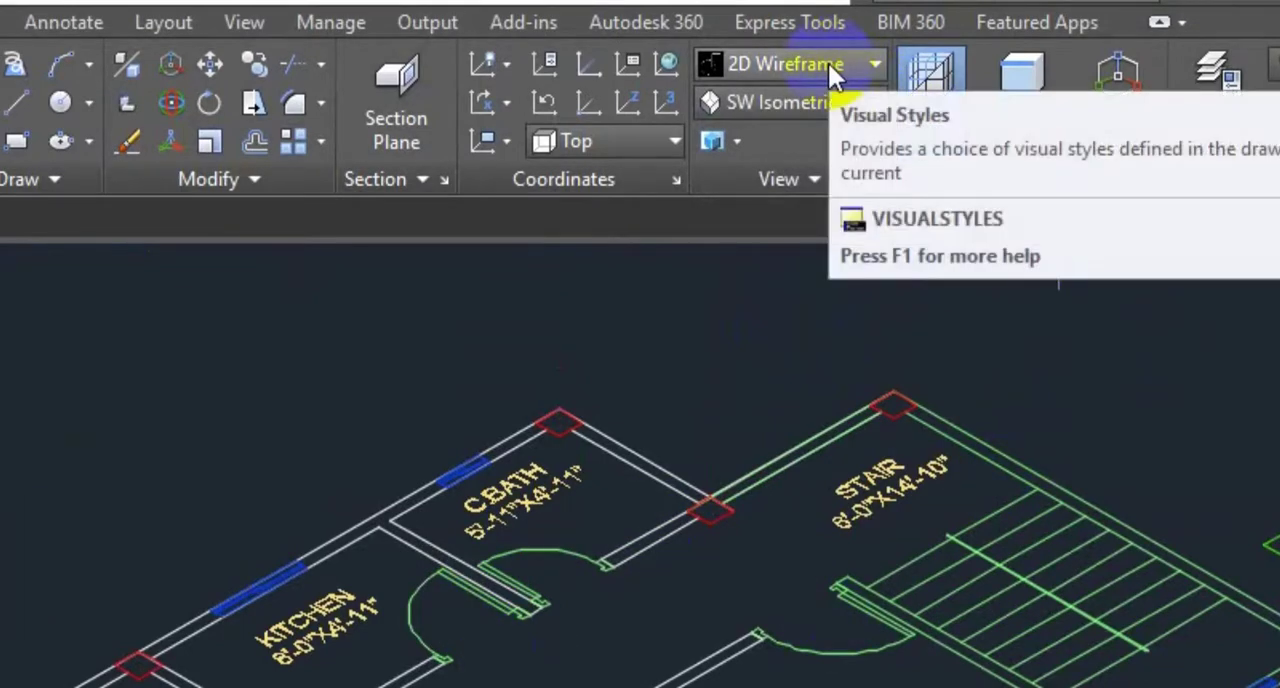
{"action": "left_click", "coordinate": [828, 63]}
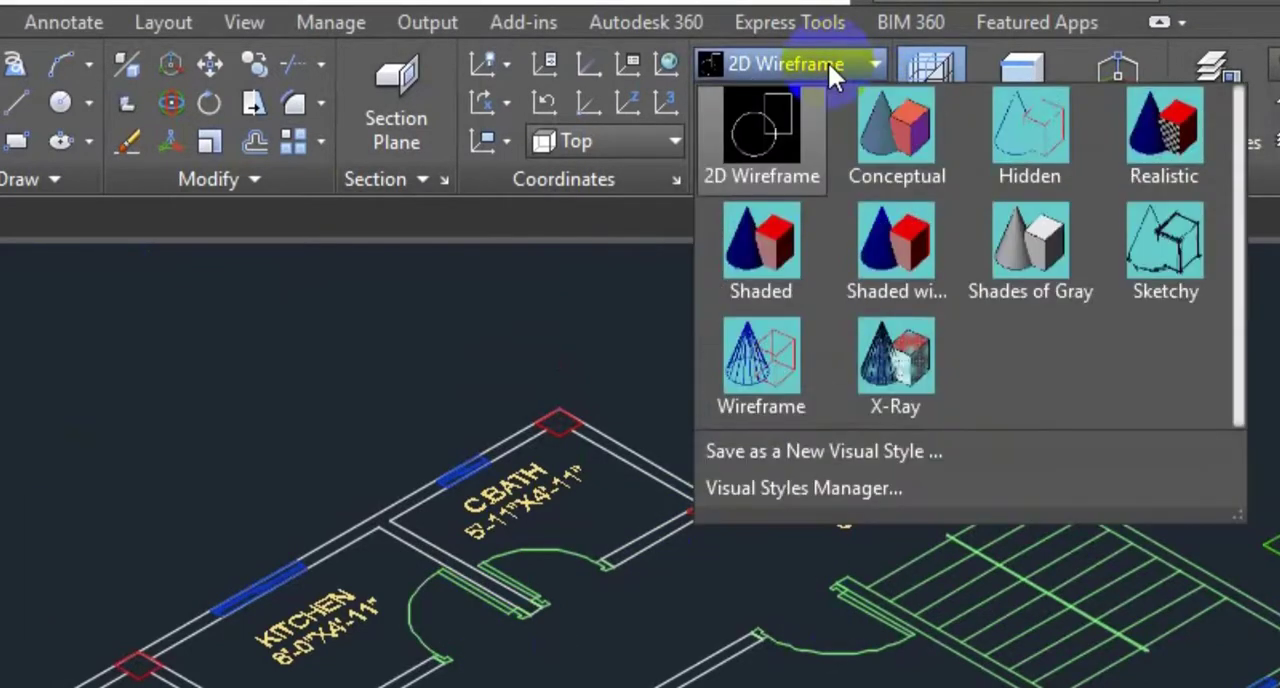
{"action": "left_click", "coordinate": [1044, 268]}
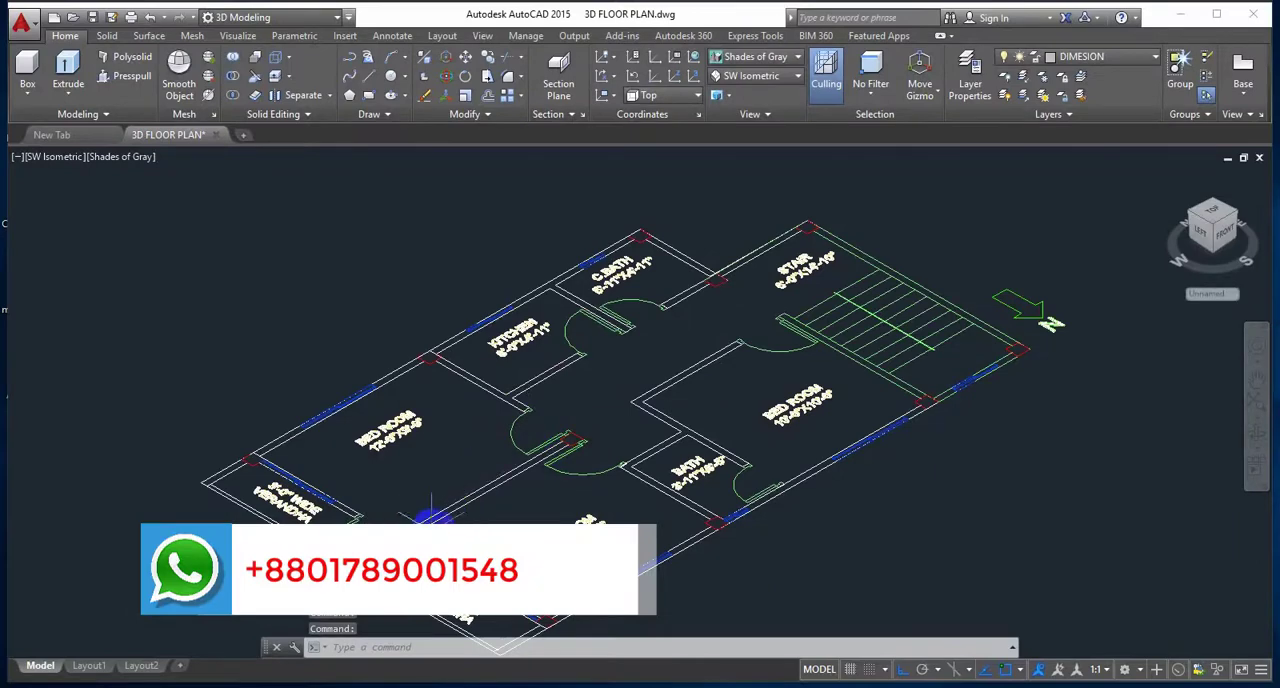
Step: Presspull the short outer end wall of the verandha beside the 12'-0"X10'-0" bedroom to a height of 10'
{"action": "middle_click_drag", "start_coordinate": [503, 559], "coordinate": [503, 513]}
{"action": "scroll", "coordinate": [440, 520], "scroll_direction": "up", "scroll_amount": 4}
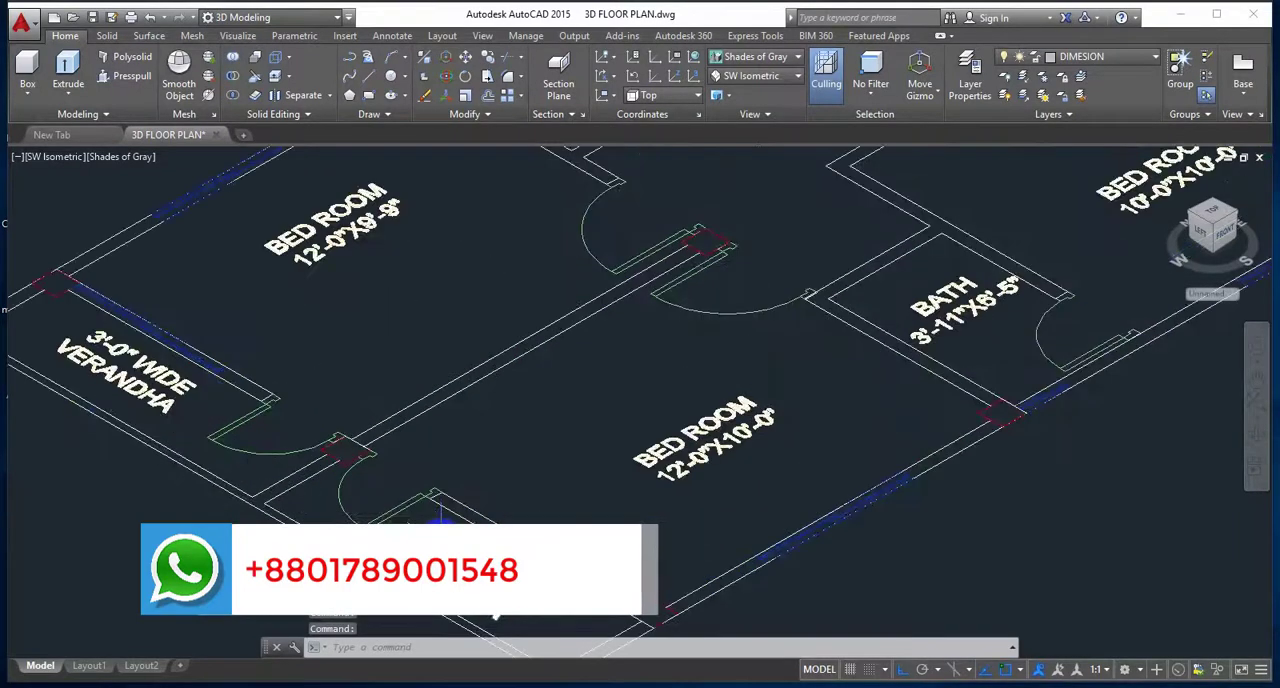
{"action": "scroll", "coordinate": [483, 487], "scroll_direction": "up", "scroll_amount": 2}
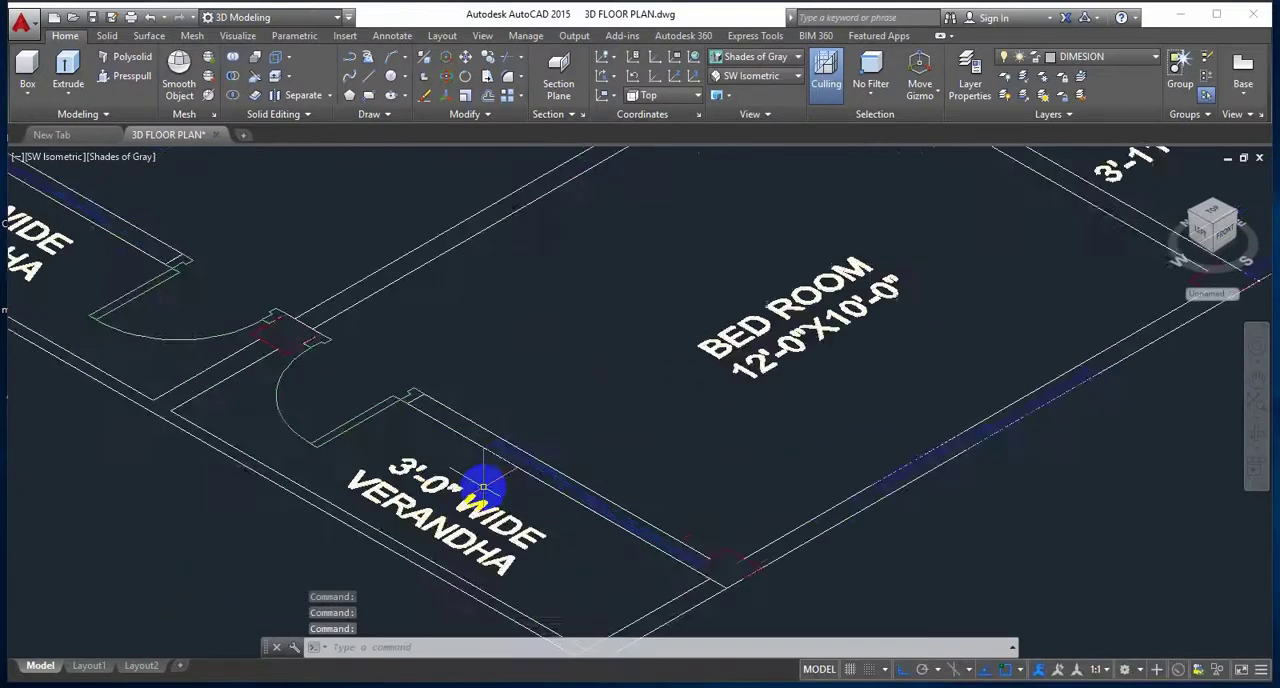
{"action": "middle_click_drag", "start_coordinate": [483, 487], "coordinate": [480, 449]}
{"action": "scroll", "coordinate": [560, 500], "scroll_direction": "up", "scroll_amount": 1}
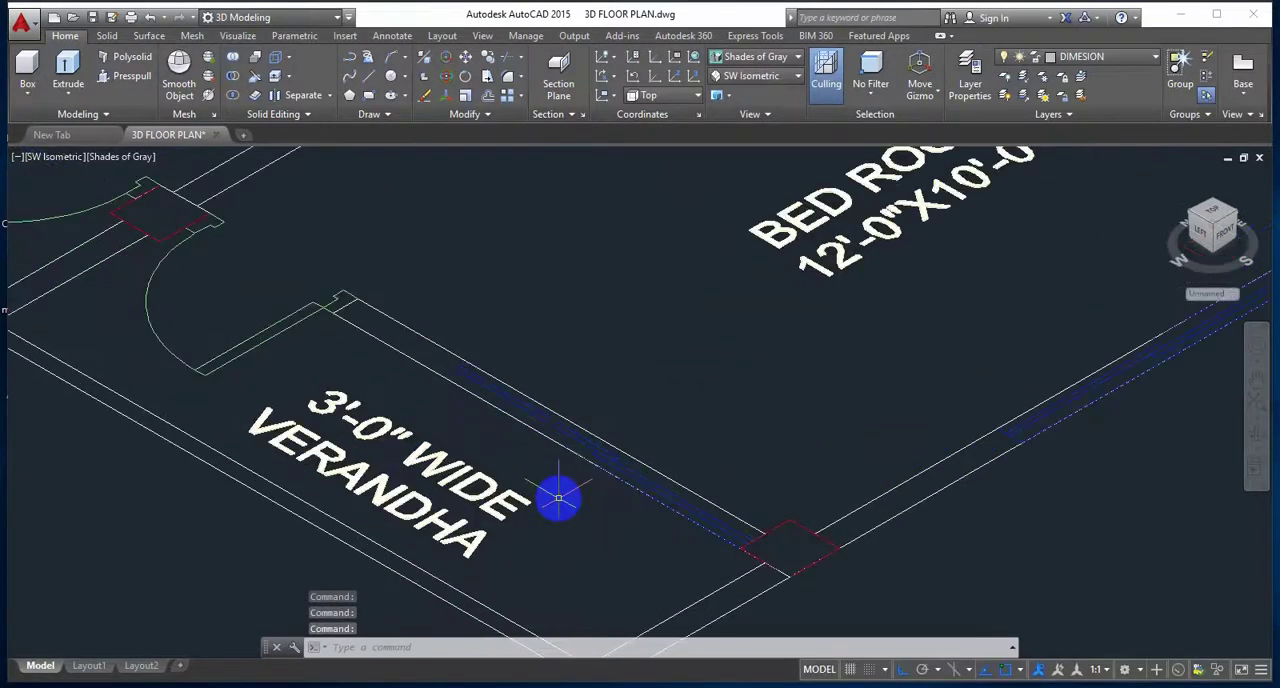
{"action": "middle_click_drag", "start_coordinate": [560, 500], "coordinate": [530, 450]}
{"action": "scroll", "coordinate": [530, 450], "scroll_direction": "down", "scroll_amount": 2}
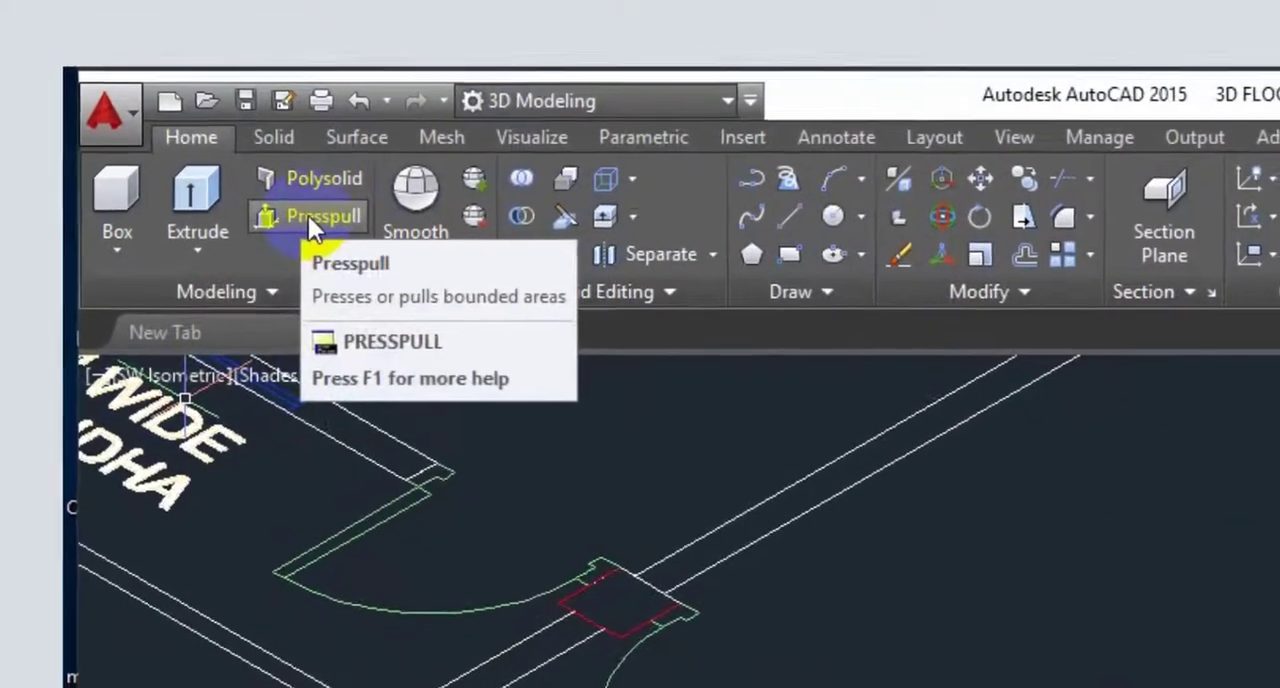
{"action": "left_click", "coordinate": [310, 217]}
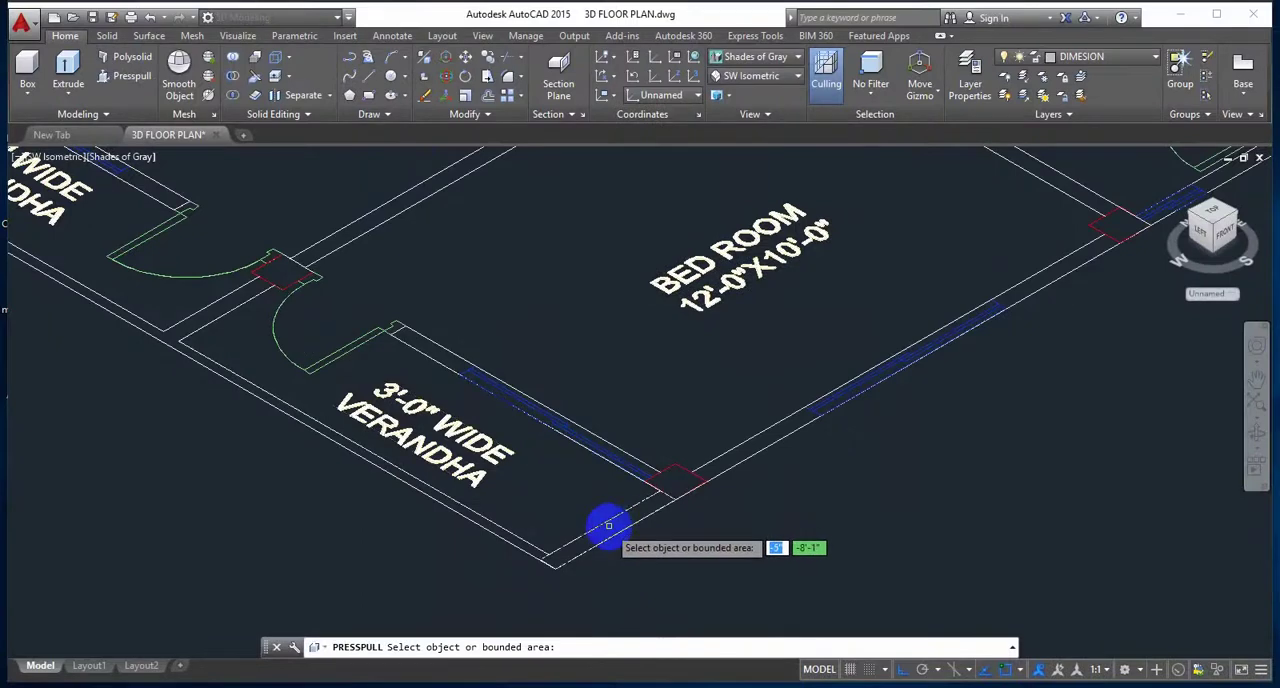
{"action": "scroll", "coordinate": [597, 540], "scroll_direction": "up", "scroll_amount": 4}
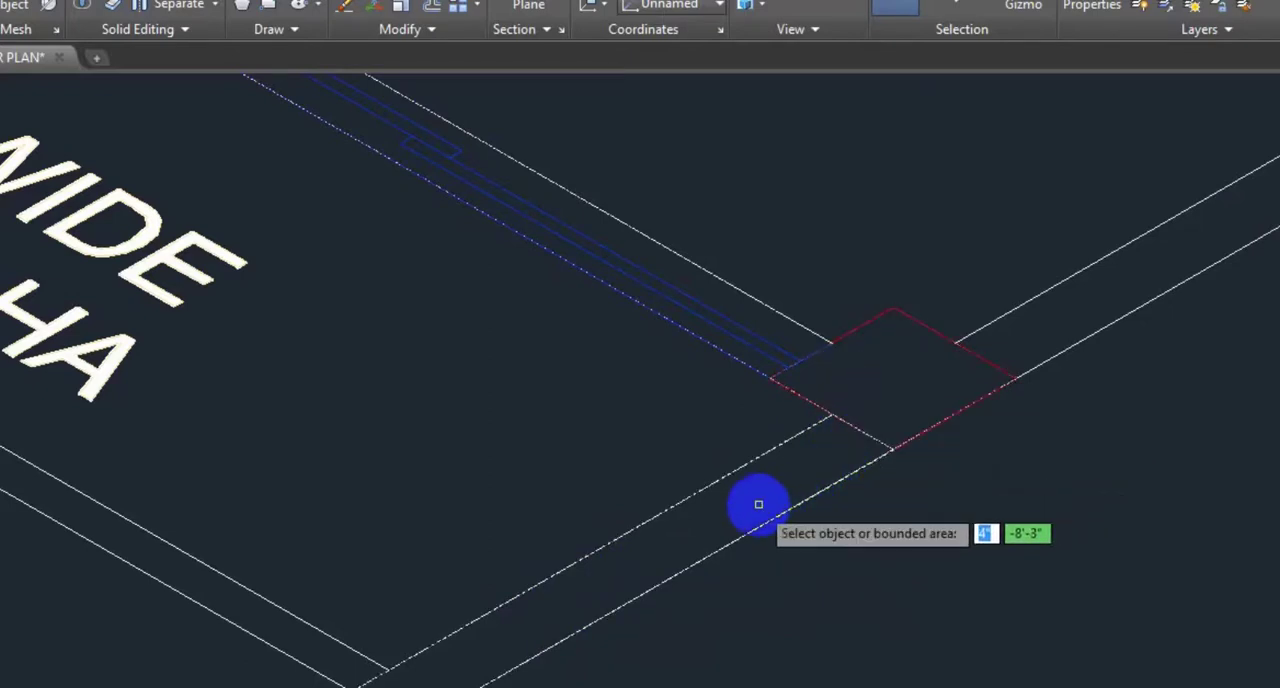
{"action": "scroll", "coordinate": [758, 504], "scroll_direction": "down", "scroll_amount": 2}
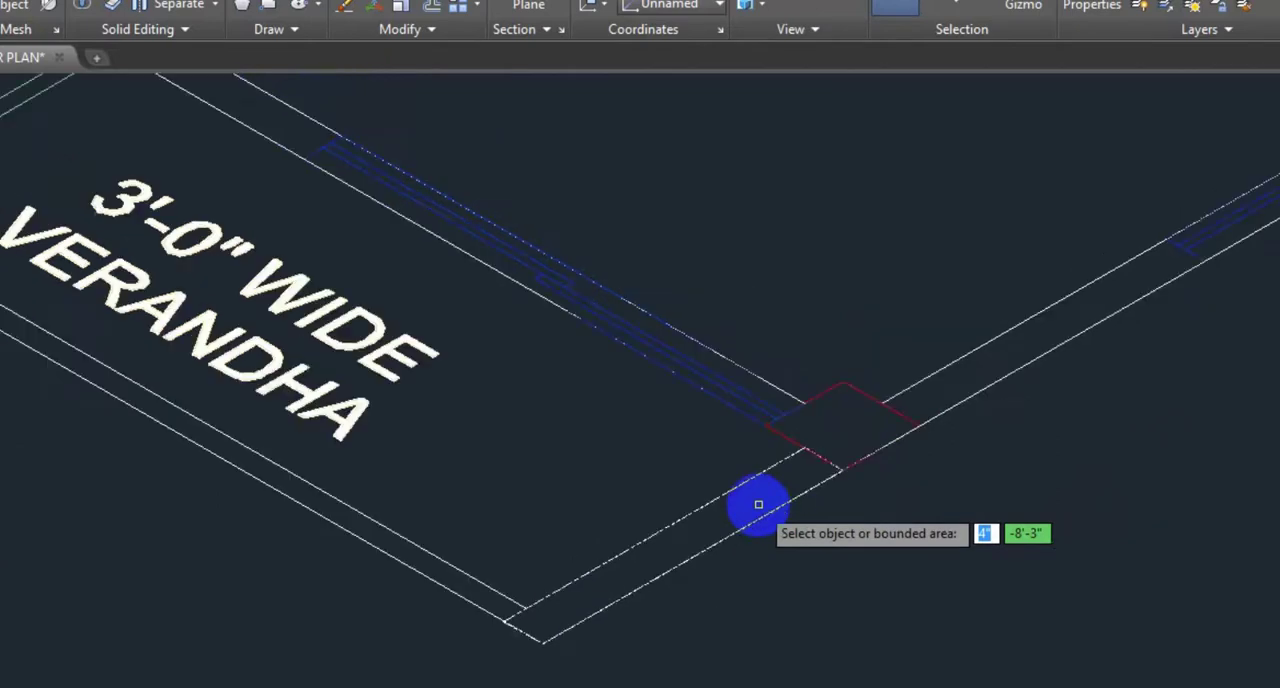
{"action": "scroll", "coordinate": [758, 504], "scroll_direction": "up", "scroll_amount": 2}
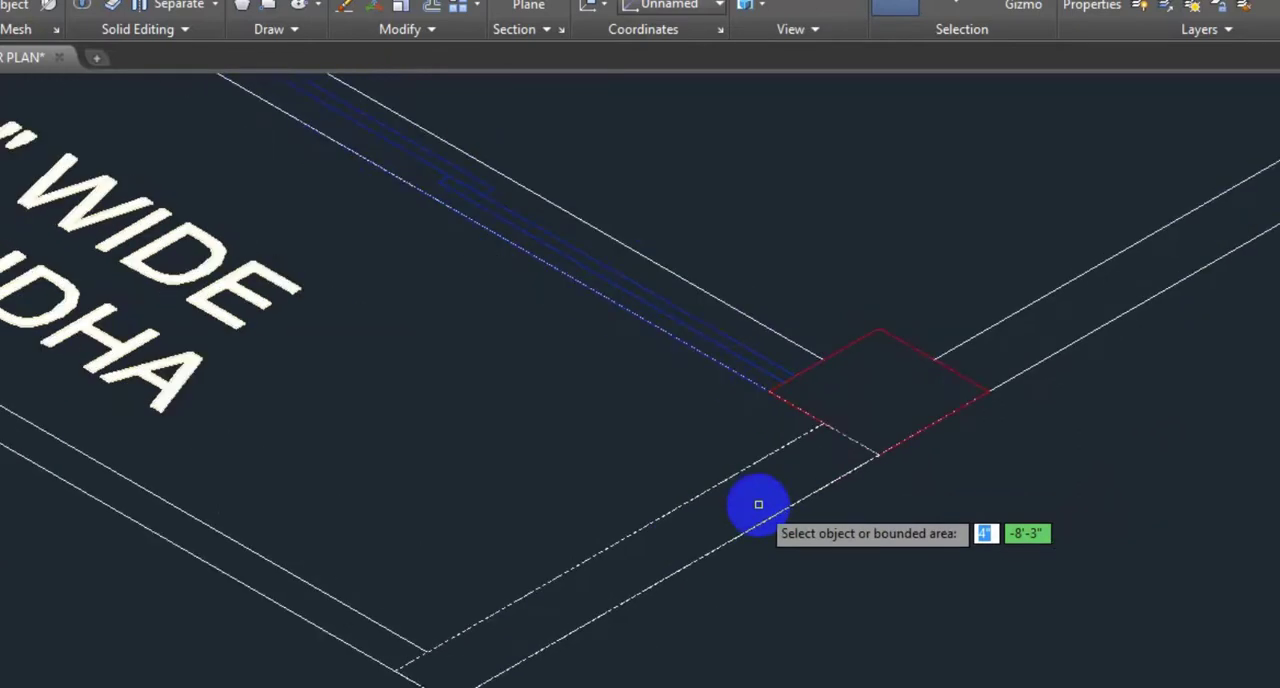
{"action": "scroll", "coordinate": [758, 504], "scroll_direction": "up", "scroll_amount": 2}
{"action": "scroll", "coordinate": [758, 504], "scroll_direction": "down", "scroll_amount": 2}
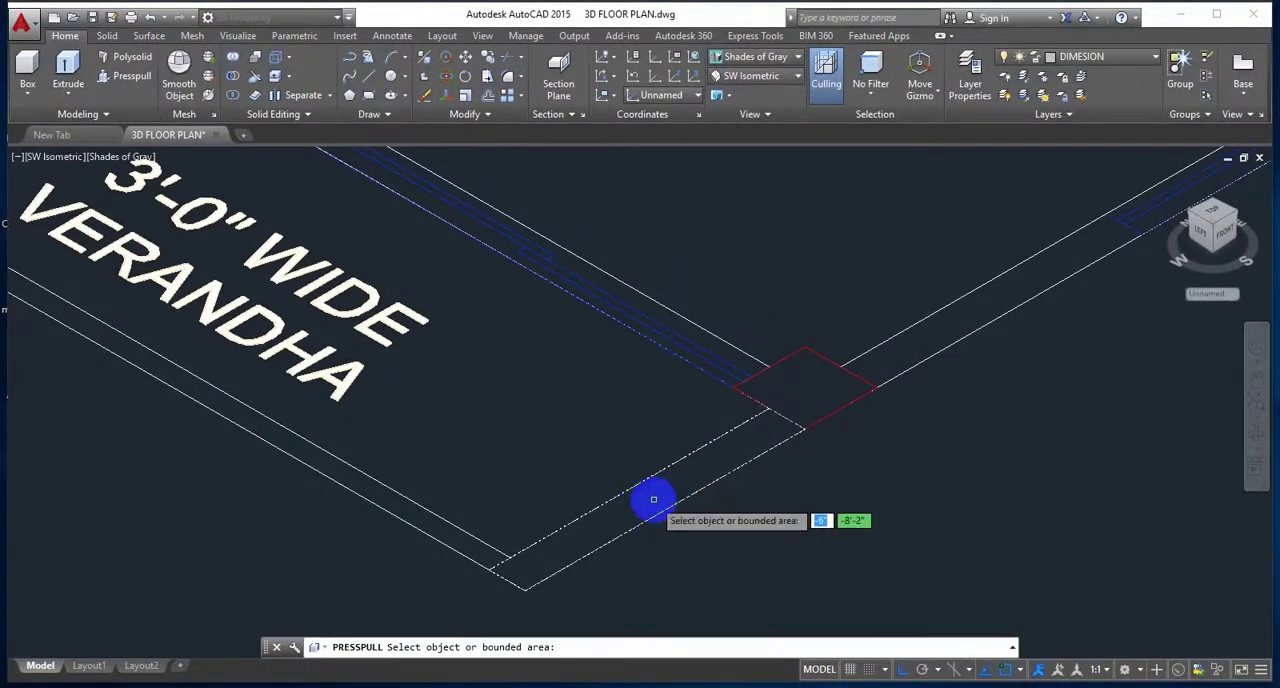
{"action": "left_click", "coordinate": [653, 499]}
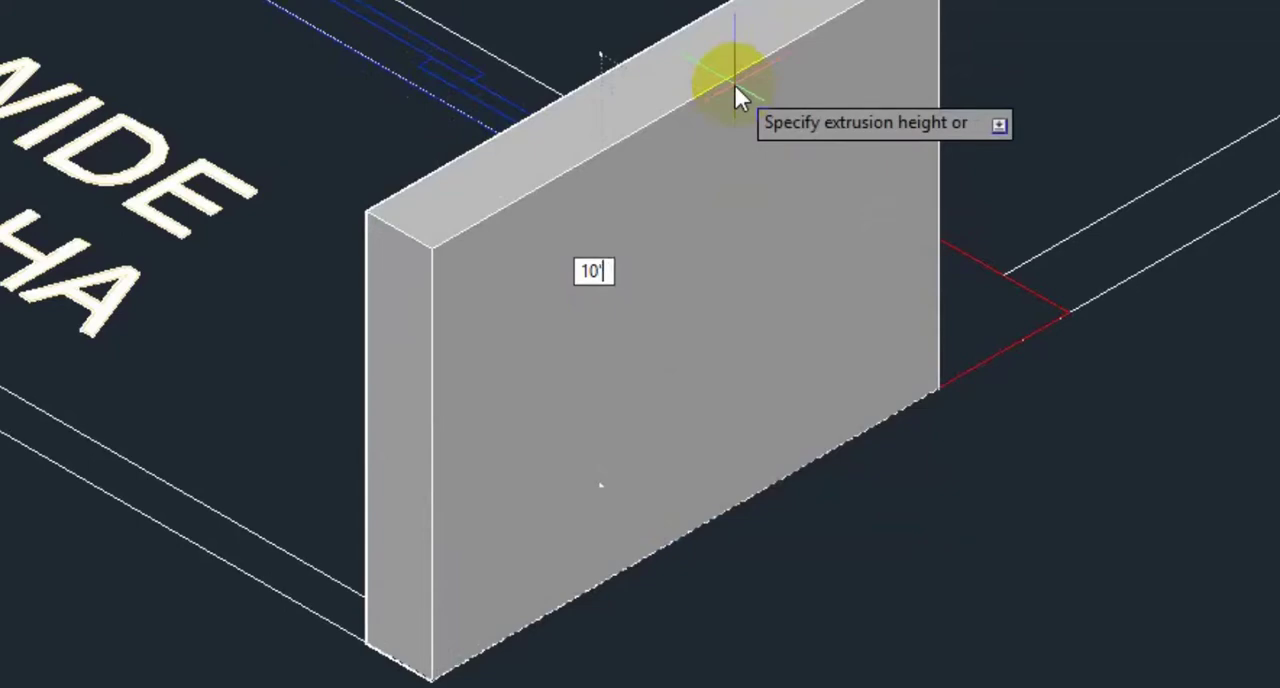
{"action": "key", "text": "Return"}
Step: Examine the raised verandha end wall and the adjoining bedroom's outer wall from several angles
{"action": "scroll", "coordinate": [665, 282], "scroll_direction": "down", "scroll_amount": 4}
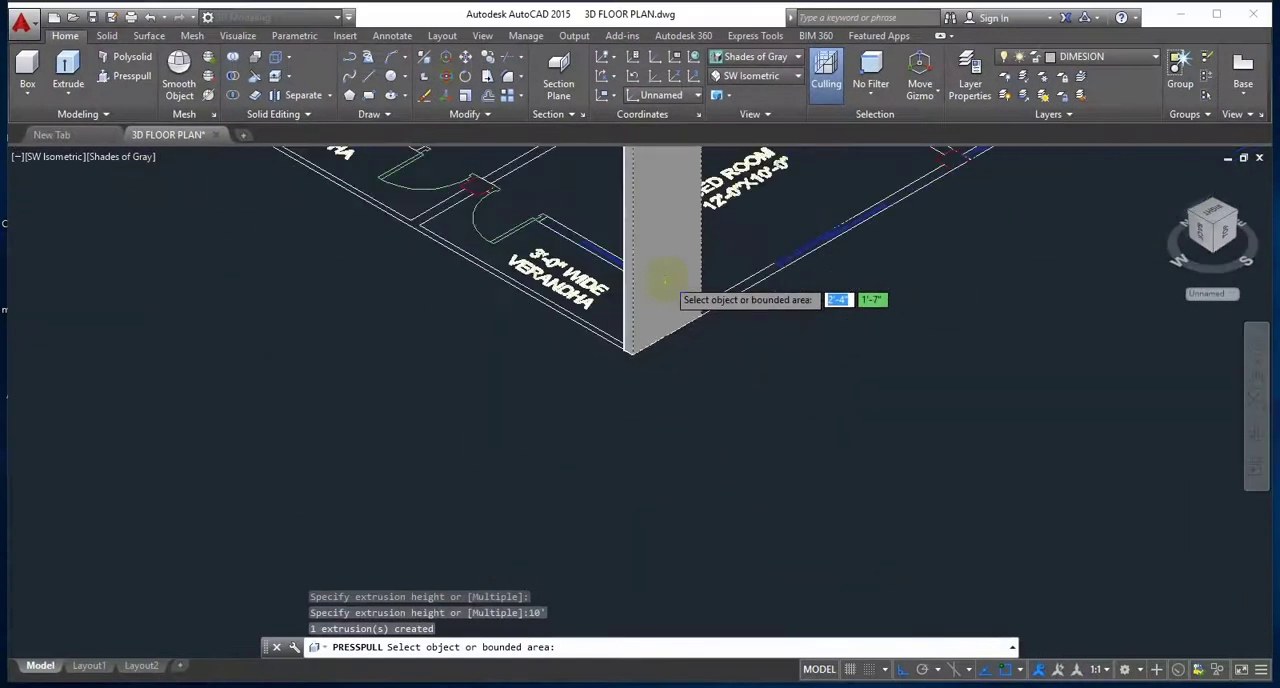
{"action": "scroll", "coordinate": [665, 281], "scroll_direction": "down", "scroll_amount": 2}
{"action": "middle_click_drag", "start_coordinate": [706, 249], "coordinate": [661, 315]}
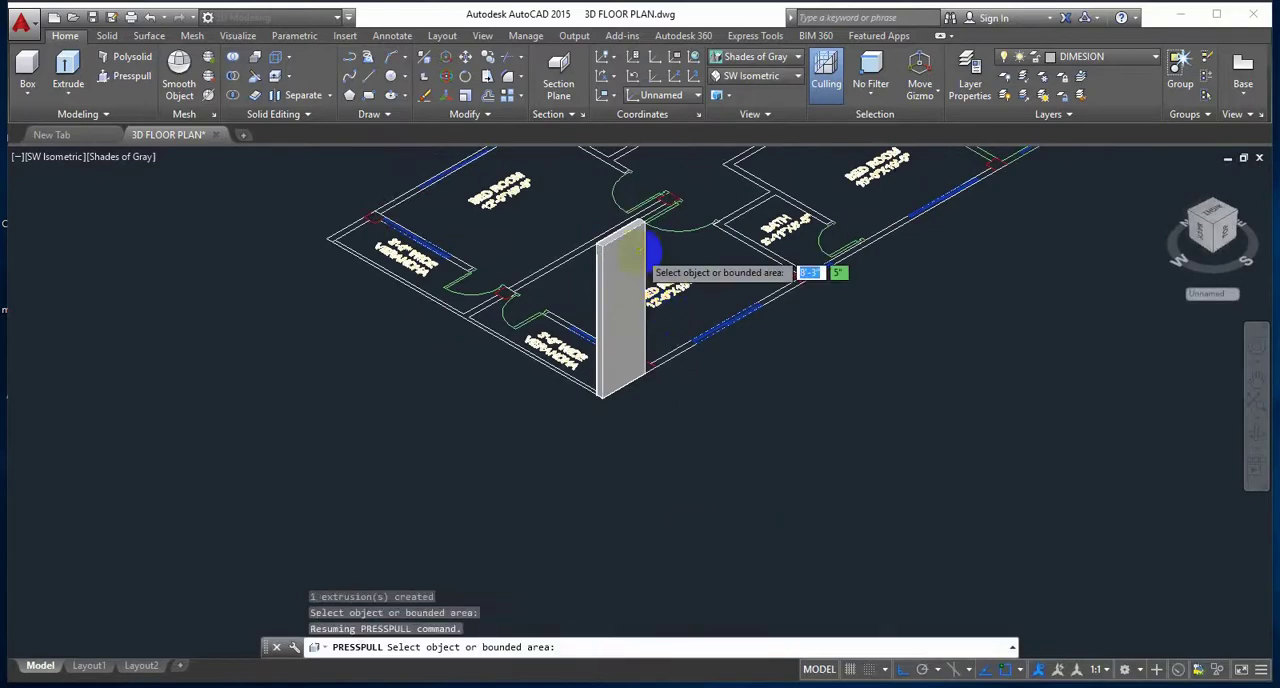
{"action": "scroll", "coordinate": [641, 234], "scroll_direction": "up", "scroll_amount": 3}
{"action": "middle_click_drag", "start_coordinate": [642, 250], "coordinate": [600, 295]}
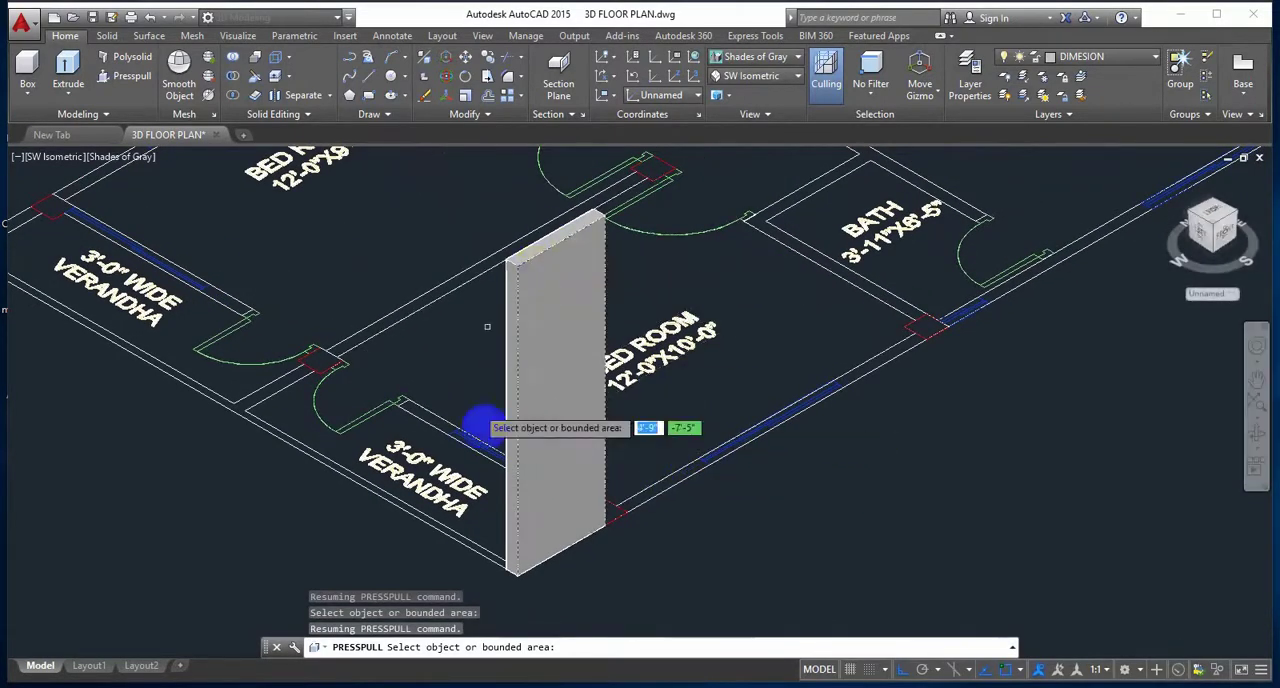
{"action": "left_click", "coordinate": [781, 501]}
{"action": "middle_click_drag", "start_coordinate": [799, 492], "coordinate": [727, 472], "text": "shift"}
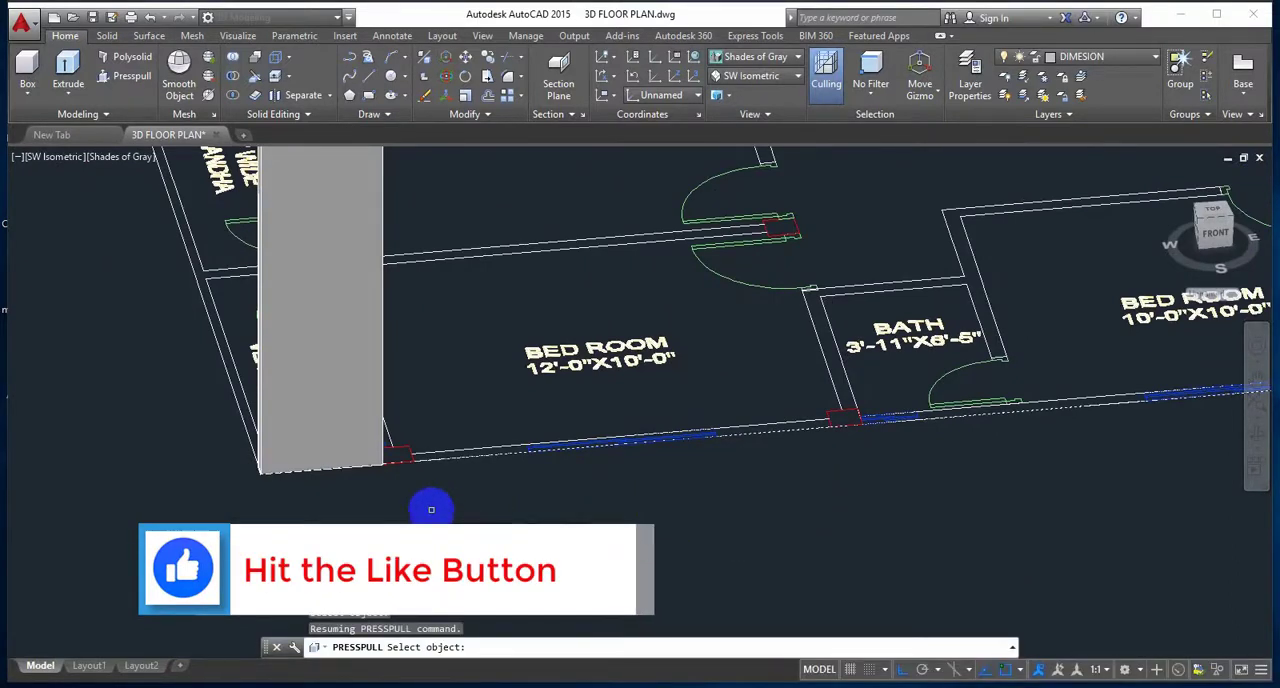
{"action": "middle_click_drag", "start_coordinate": [657, 511], "coordinate": [620, 531], "text": "shift"}
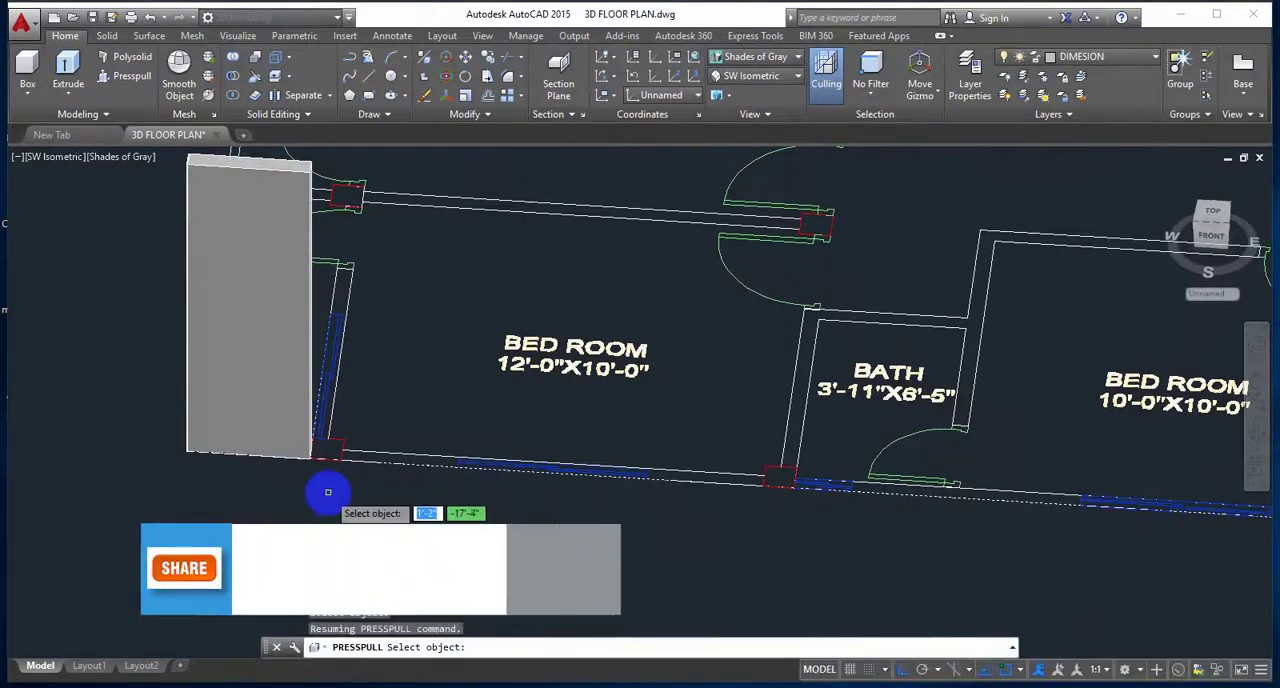
Step: Presspull the square corner column next to the raised verandha wall to a height of 10'
{"action": "scroll", "coordinate": [350, 490], "scroll_direction": "up", "scroll_amount": 5}
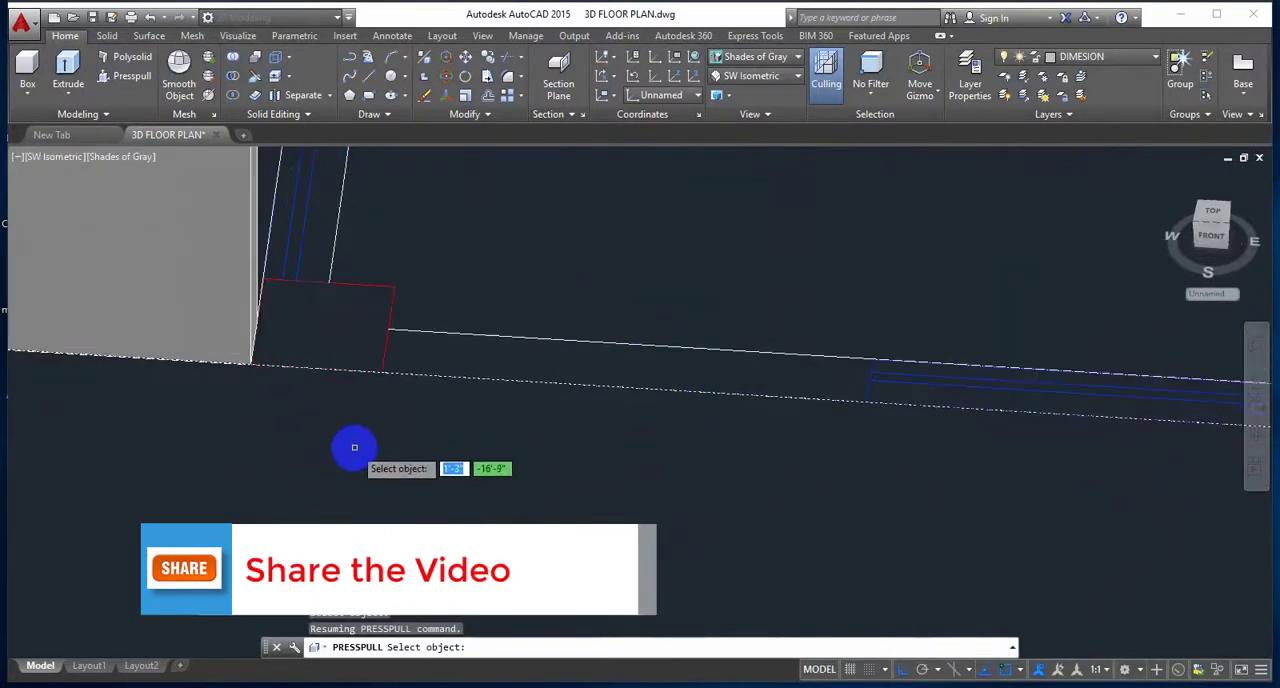
{"action": "middle_click_drag", "start_coordinate": [359, 443], "coordinate": [363, 510], "text": "shift"}
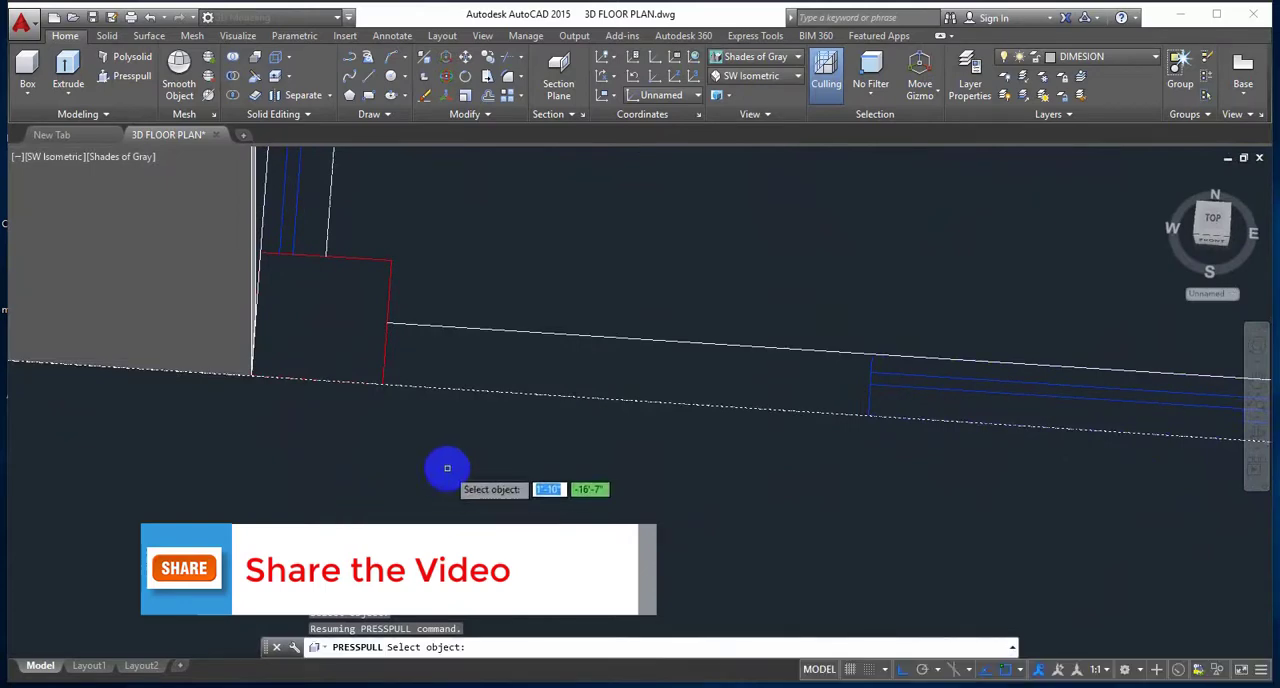
{"action": "mouse_move", "coordinate": [447, 468]}
{"action": "middle_mouse_down"}
{"action": "mouse_move", "coordinate": [431, 471]}
{"action": "mouse_move", "coordinate": [427, 510]}
{"action": "mouse_move", "coordinate": [446, 533]}
{"action": "middle_mouse_up"}
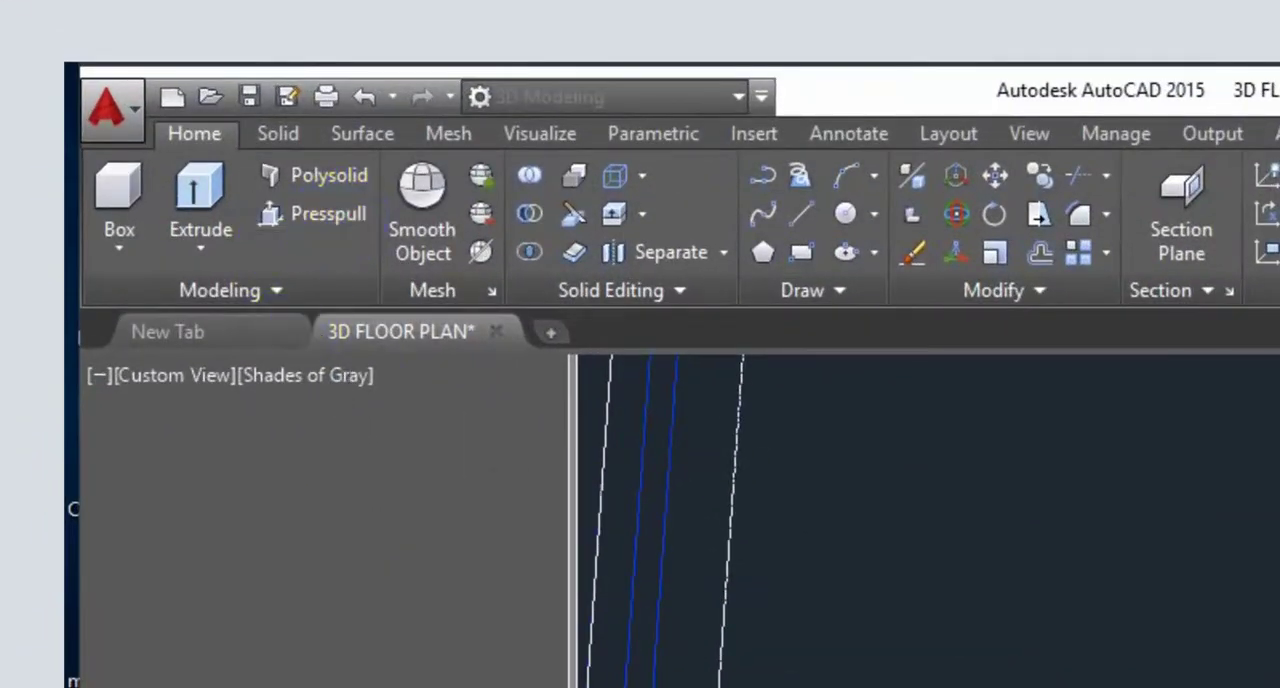
{"action": "left_click", "coordinate": [316, 214]}
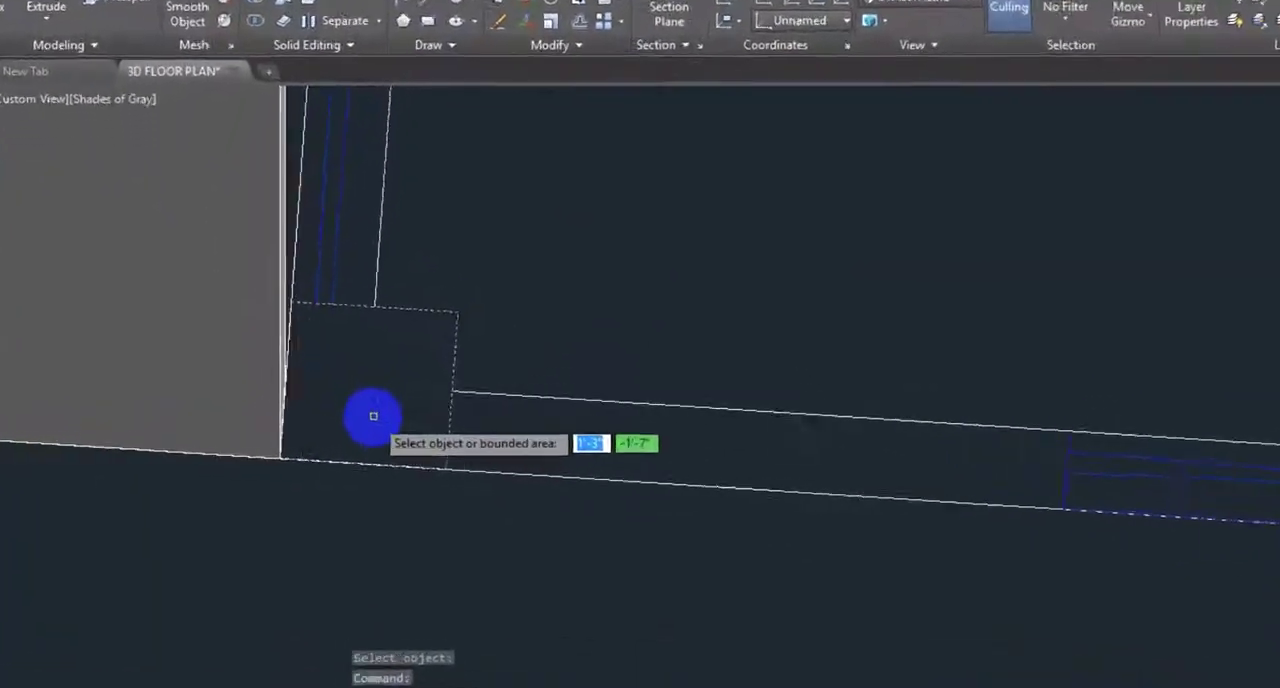
{"action": "left_click", "coordinate": [373, 416]}
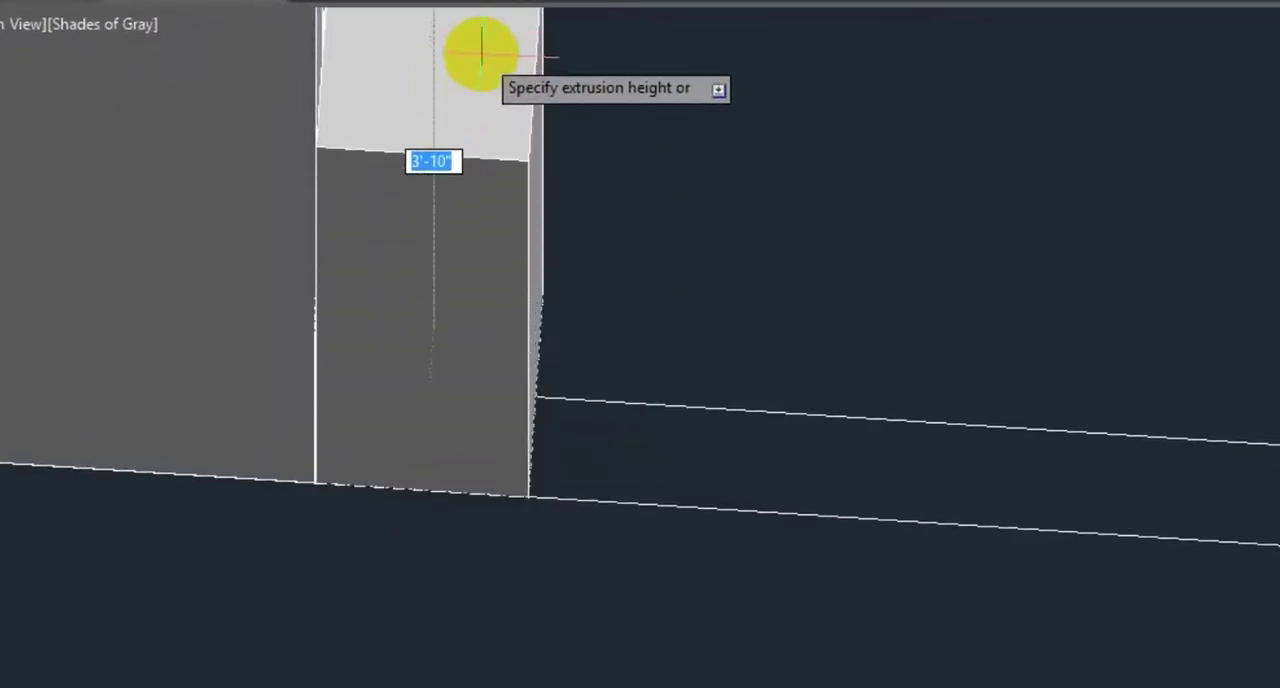
{"action": "type", "text": "10'"}
{"action": "key", "text": "Return"}
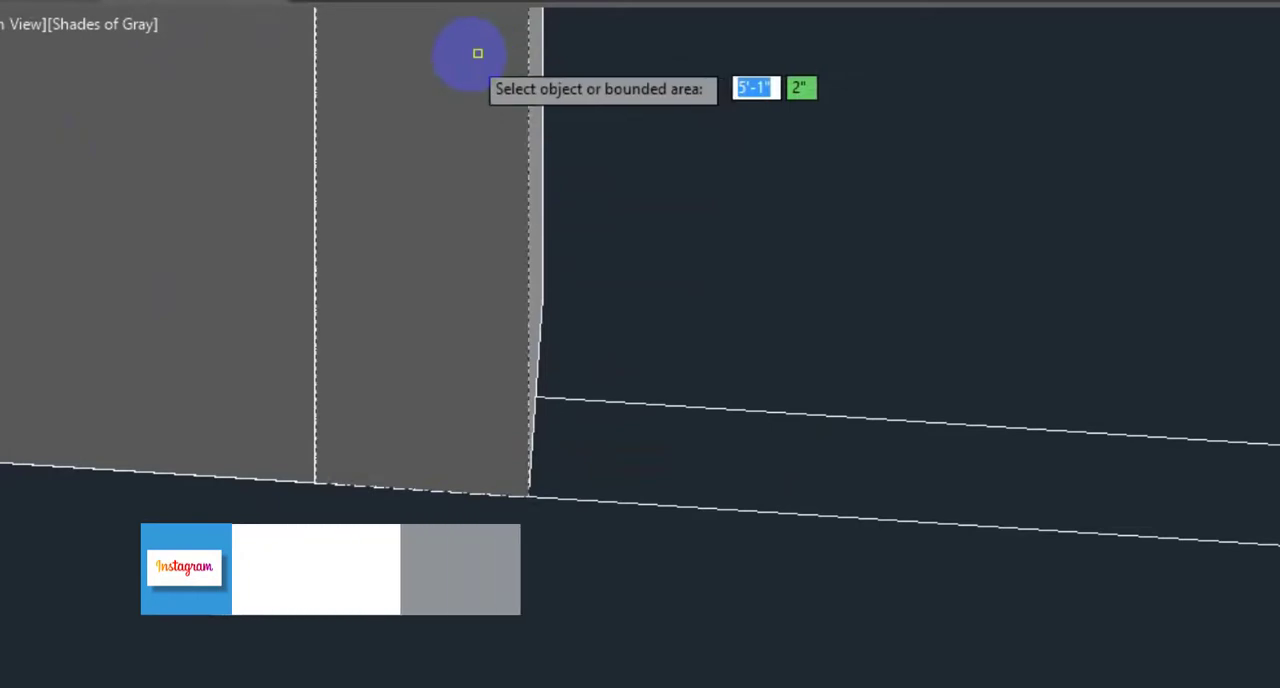
Step: Presspull the bedroom's outer wall segment between the raised column and the first window to a height of 10'
{"action": "scroll", "coordinate": [505, 342], "scroll_direction": "down", "scroll_amount": 5}
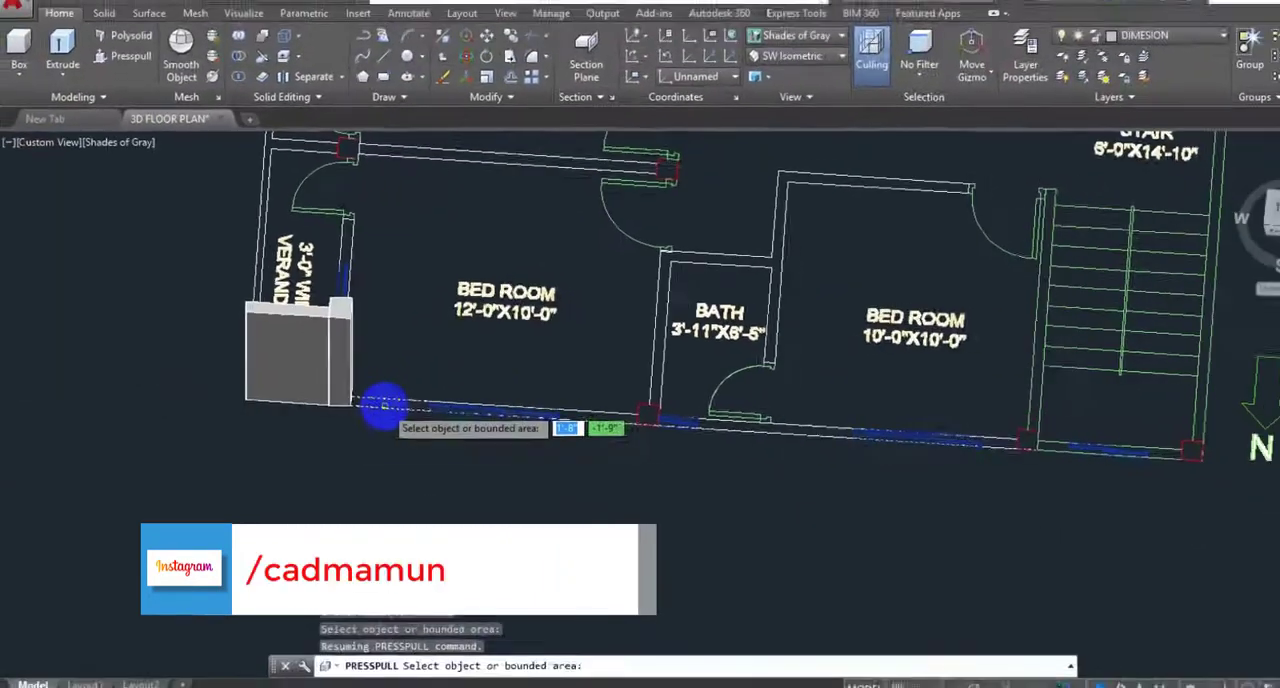
{"action": "scroll", "coordinate": [370, 400], "scroll_direction": "up", "scroll_amount": 5}
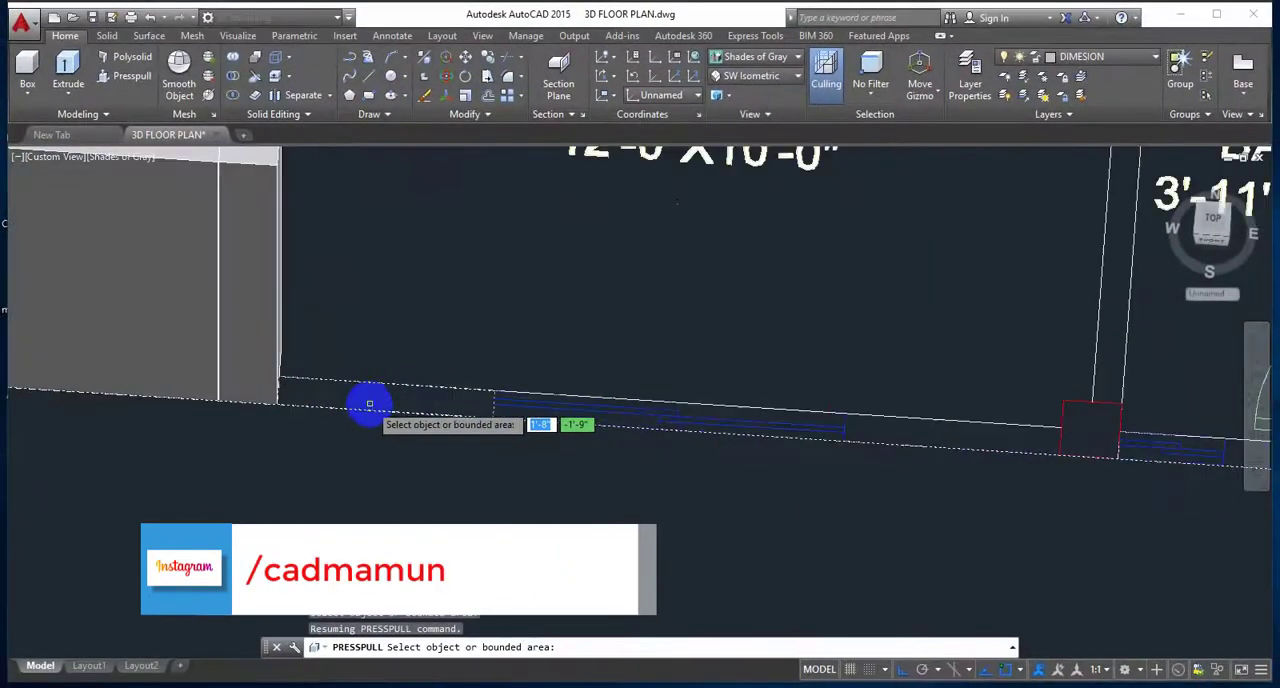
{"action": "middle_click_drag", "start_coordinate": [382, 390], "coordinate": [423, 434]}
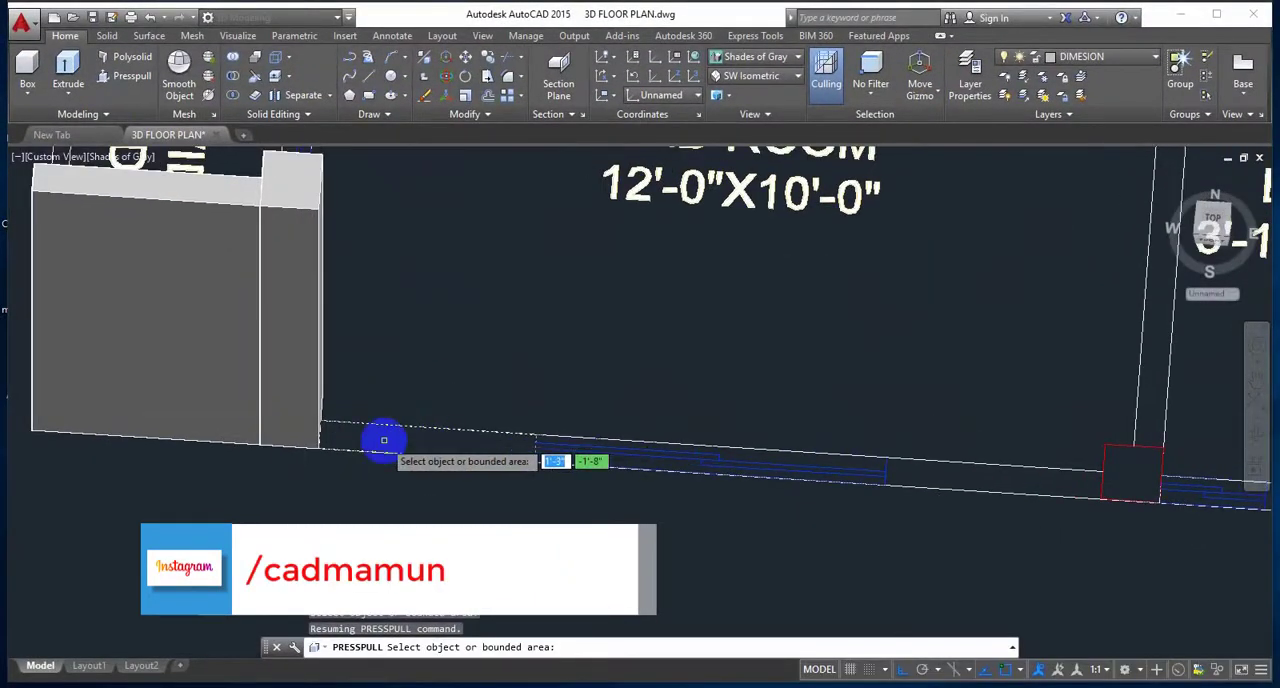
{"action": "scroll", "coordinate": [380, 437], "scroll_direction": "up", "scroll_amount": 2}
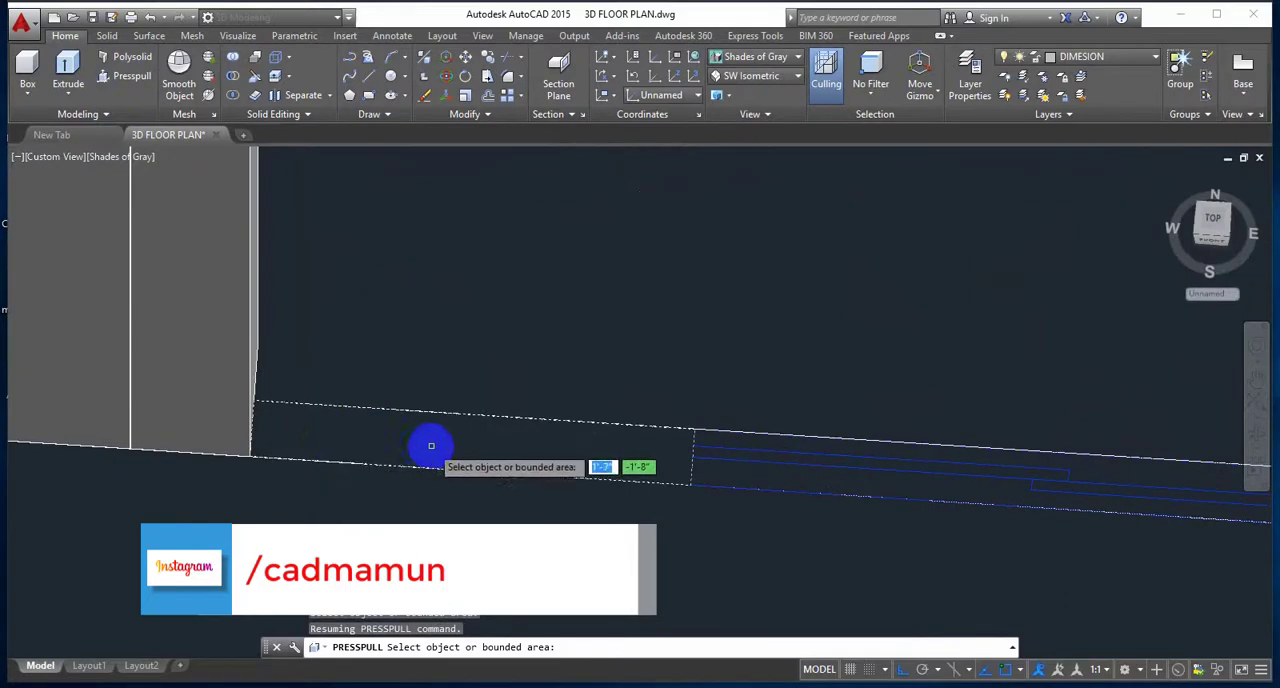
{"action": "left_click", "coordinate": [431, 445]}
{"action": "type", "text": "10'"}
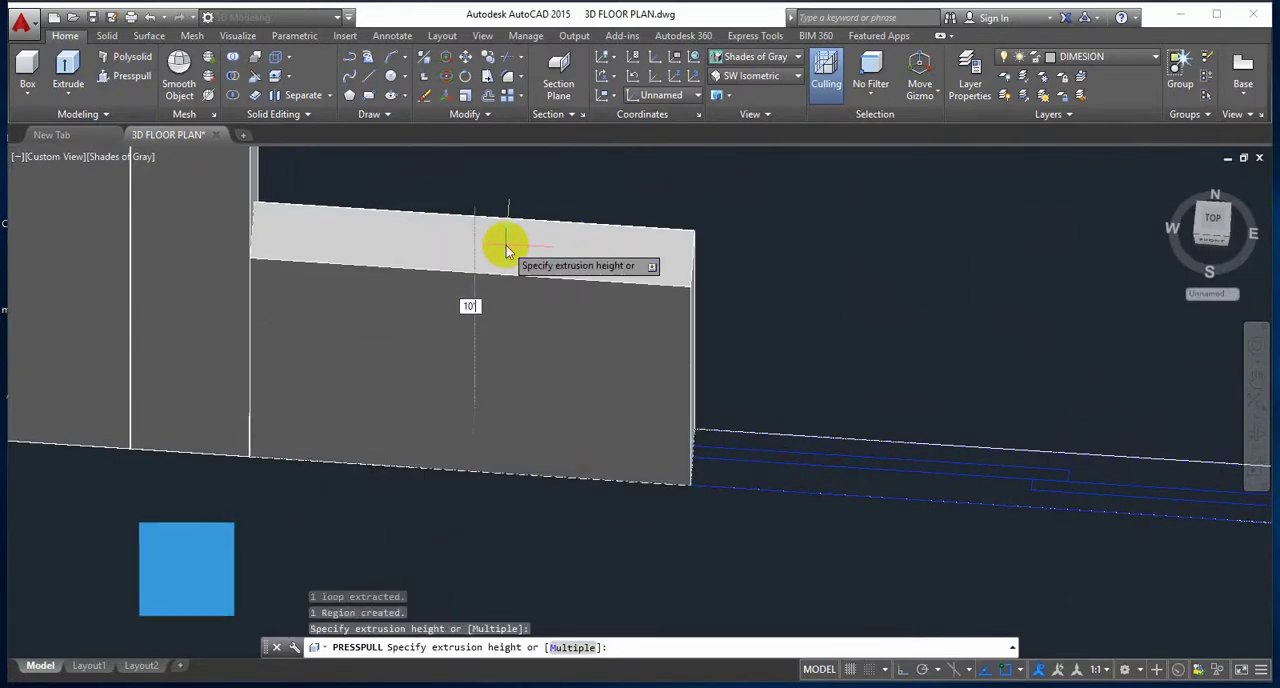
{"action": "key", "text": "Return"}
{"action": "scroll", "coordinate": [505, 244], "scroll_direction": "down", "scroll_amount": 3}
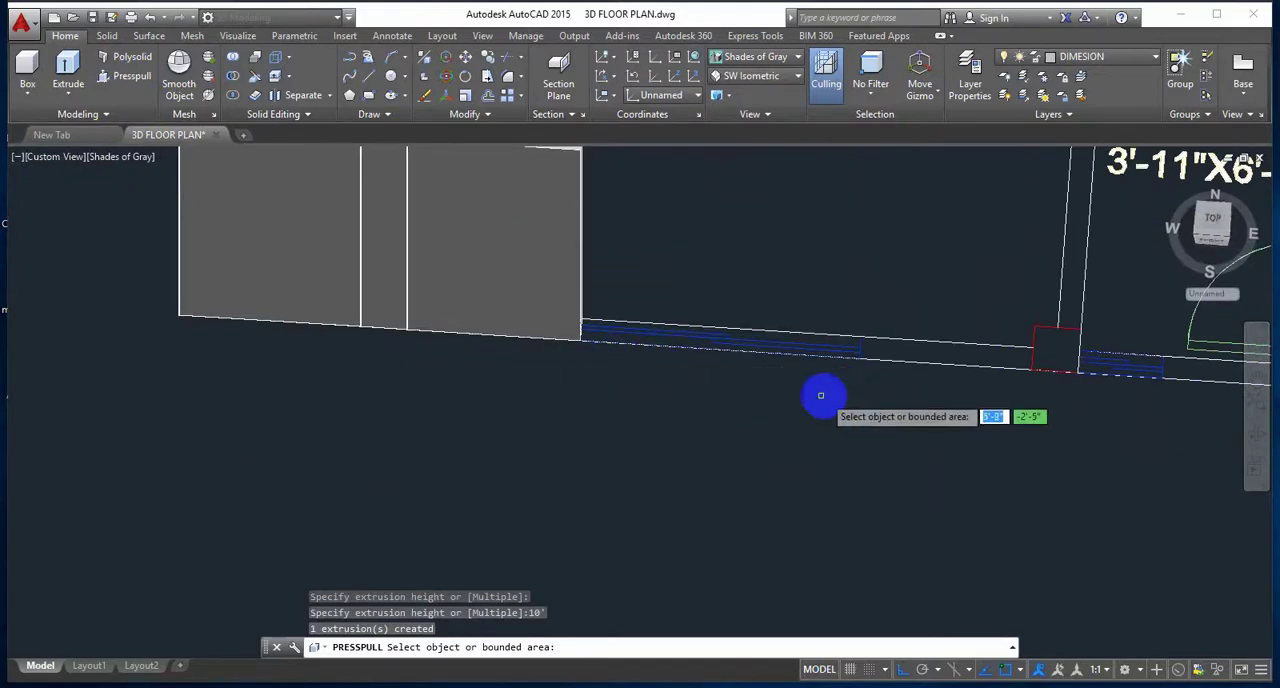
Step: Presspull the 12'-0"X10'-0" bedroom's outer wall segment between its window and the column beside the bath to a height of 10'
{"action": "middle_click_drag", "start_coordinate": [823, 397], "coordinate": [357, 386]}
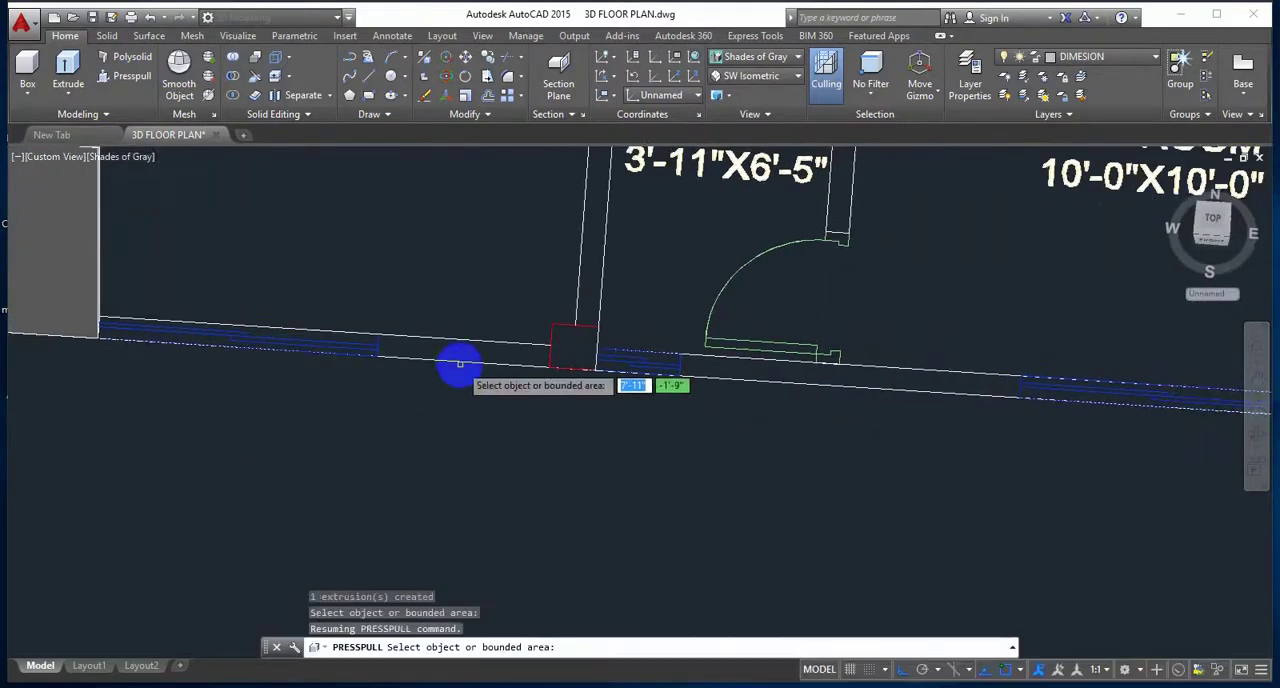
{"action": "scroll", "coordinate": [317, 357], "scroll_direction": "up", "scroll_amount": 3}
{"action": "left_click", "coordinate": [317, 357]}
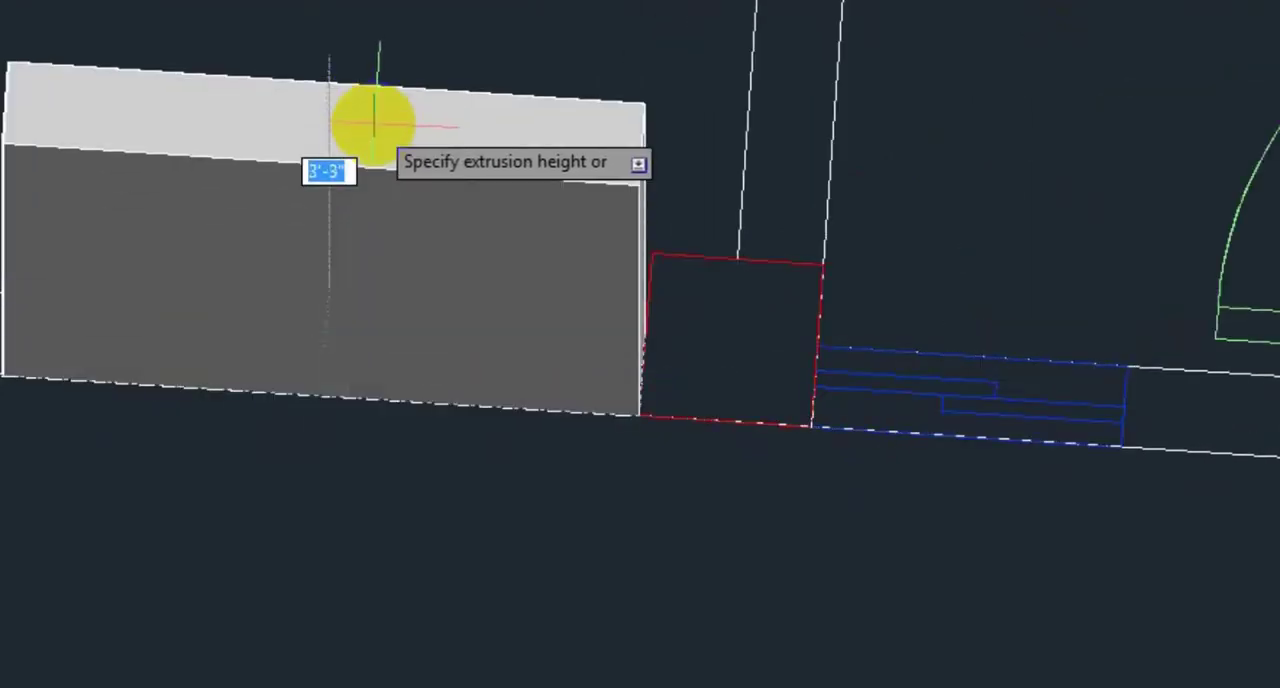
{"action": "type", "text": "10'"}
{"action": "key", "text": "Return"}
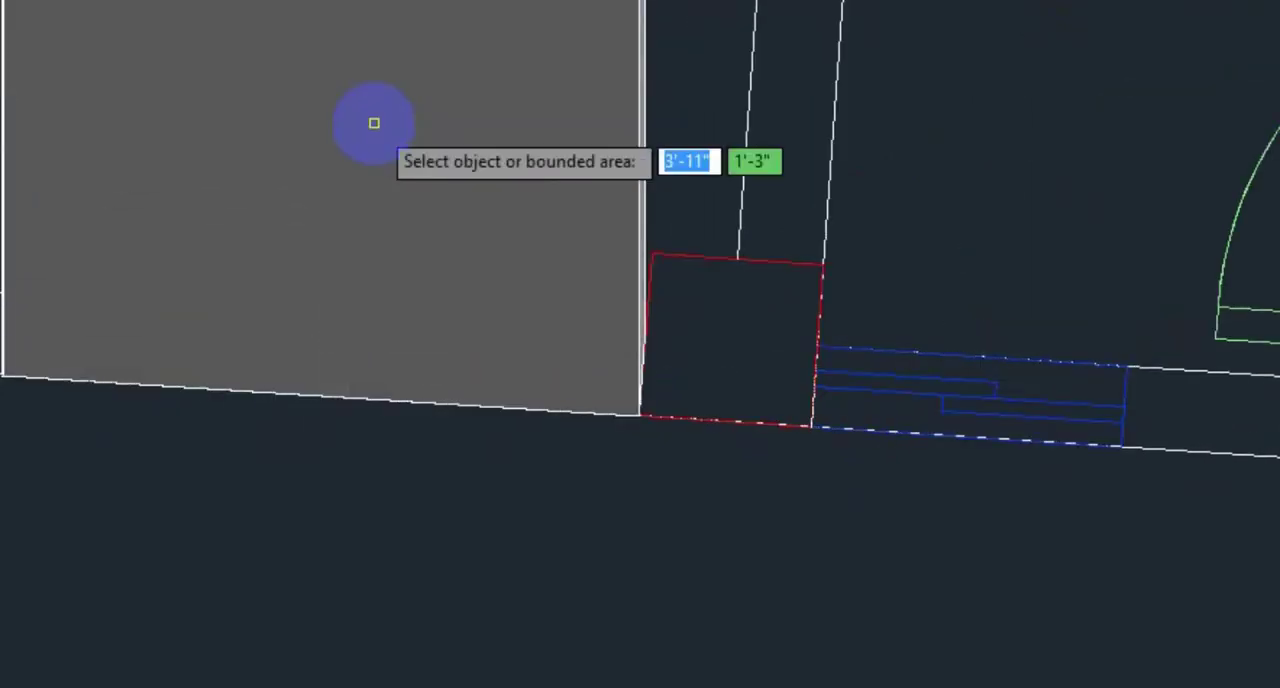
Step: Presspull the square column between the 12'-0"X10'-0" bedroom and the bath to a height of 10'
{"action": "scroll", "coordinate": [484, 311], "scroll_direction": "down", "scroll_amount": 6}
{"action": "scroll", "coordinate": [583, 349], "scroll_direction": "up", "scroll_amount": 4}
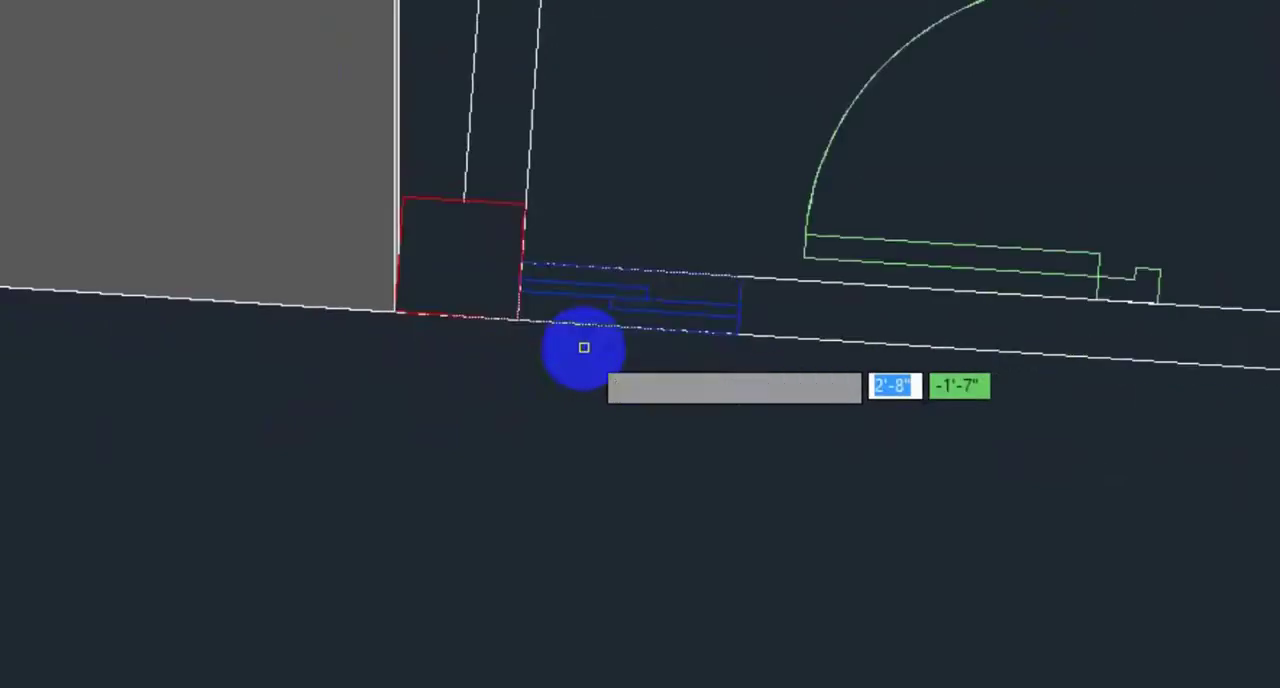
{"action": "left_click", "coordinate": [471, 266]}
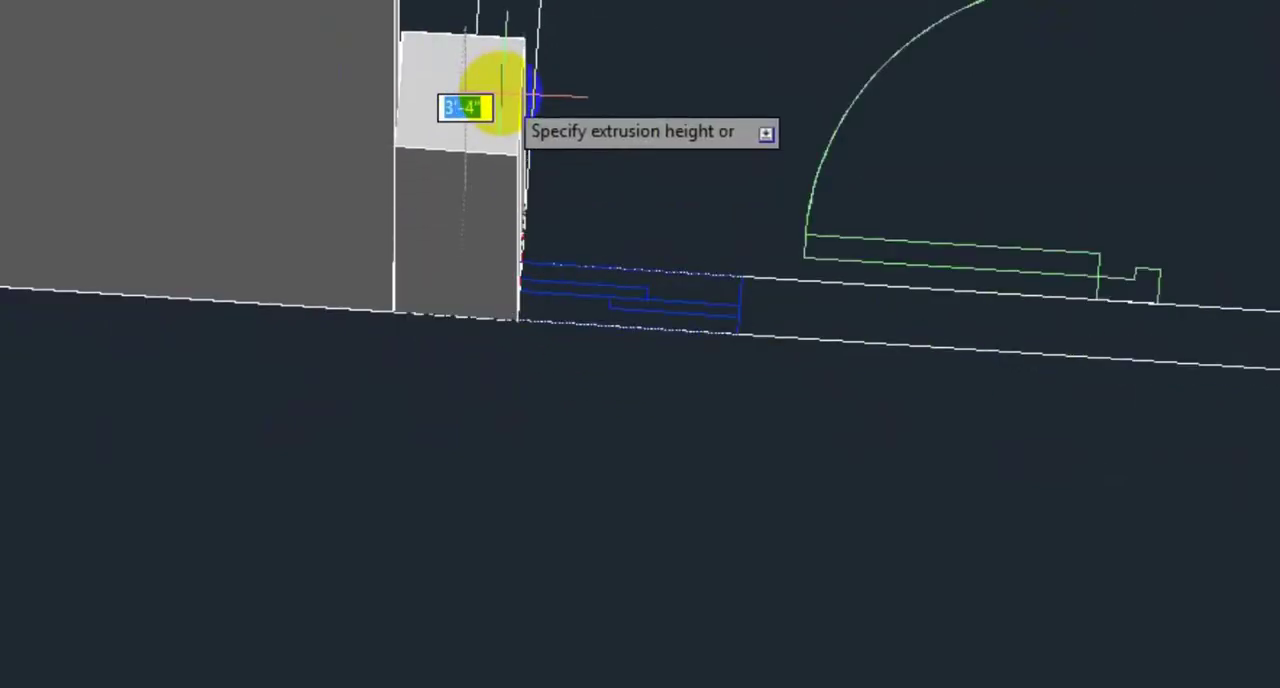
{"action": "type", "text": "10'"}
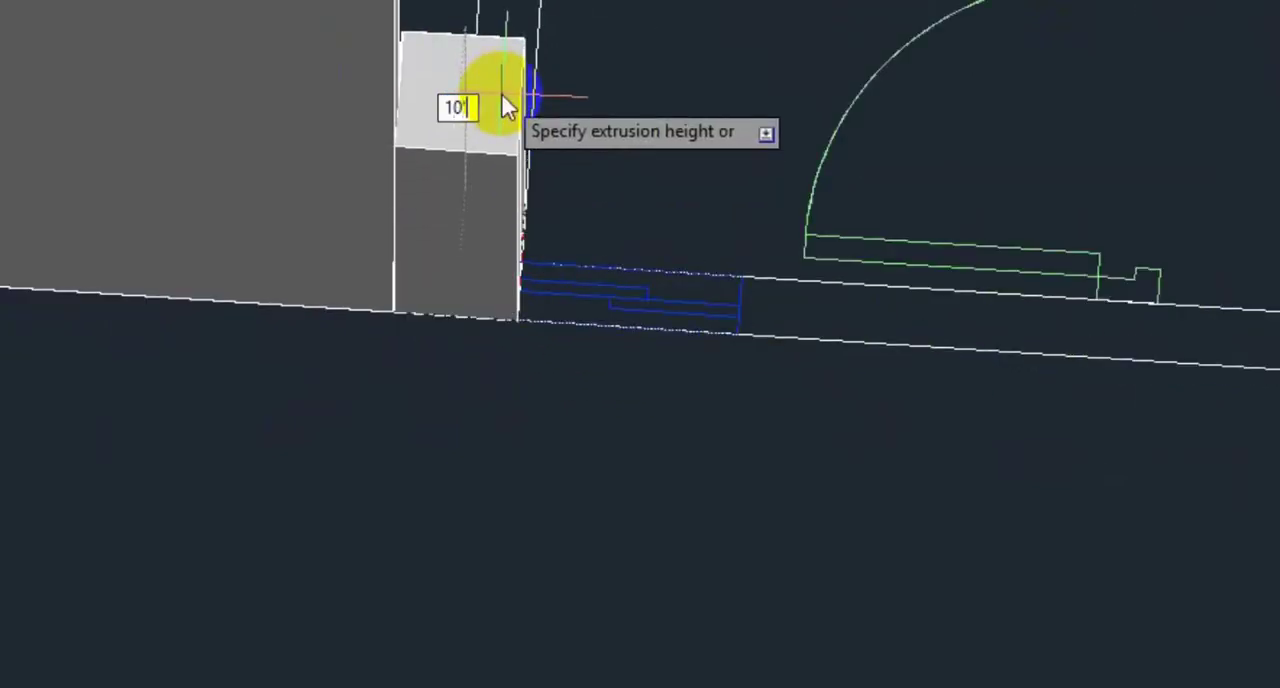
{"action": "key", "text": "Return"}
Step: Presspull the outer wall segment between the bath window and the 10'-0"X10'-0" bedroom window to a height of 10'
{"action": "scroll", "coordinate": [510, 120], "scroll_direction": "down", "scroll_amount": 4}
{"action": "middle_click_drag", "start_coordinate": [360, 178], "coordinate": [494, 317]}
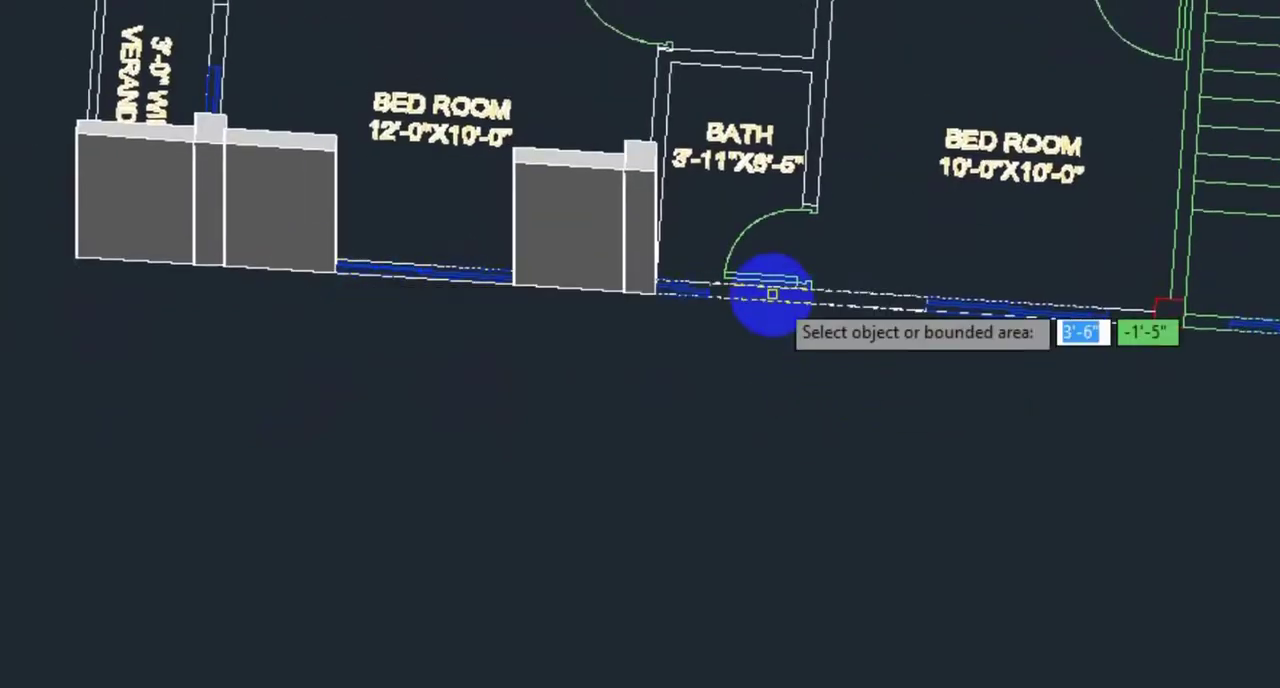
{"action": "scroll", "coordinate": [771, 291], "scroll_direction": "up", "scroll_amount": 4}
{"action": "middle_click_drag", "start_coordinate": [771, 291], "coordinate": [240, 463]}
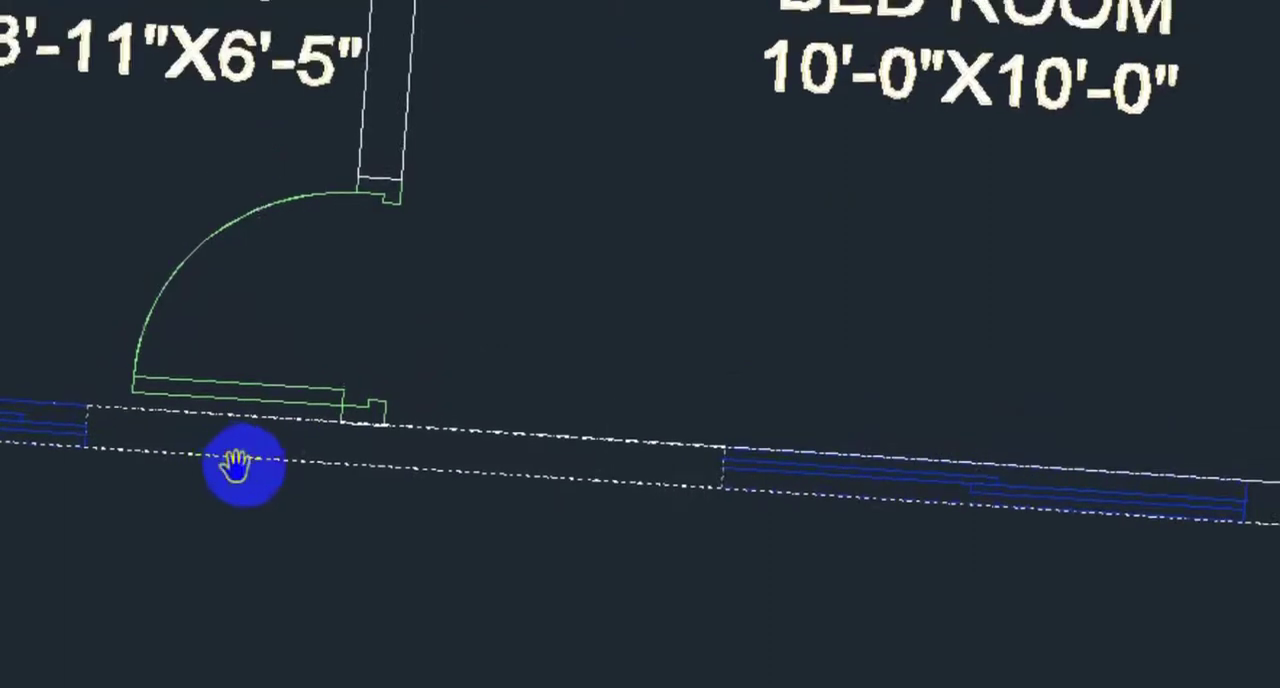
{"action": "left_click", "coordinate": [309, 449]}
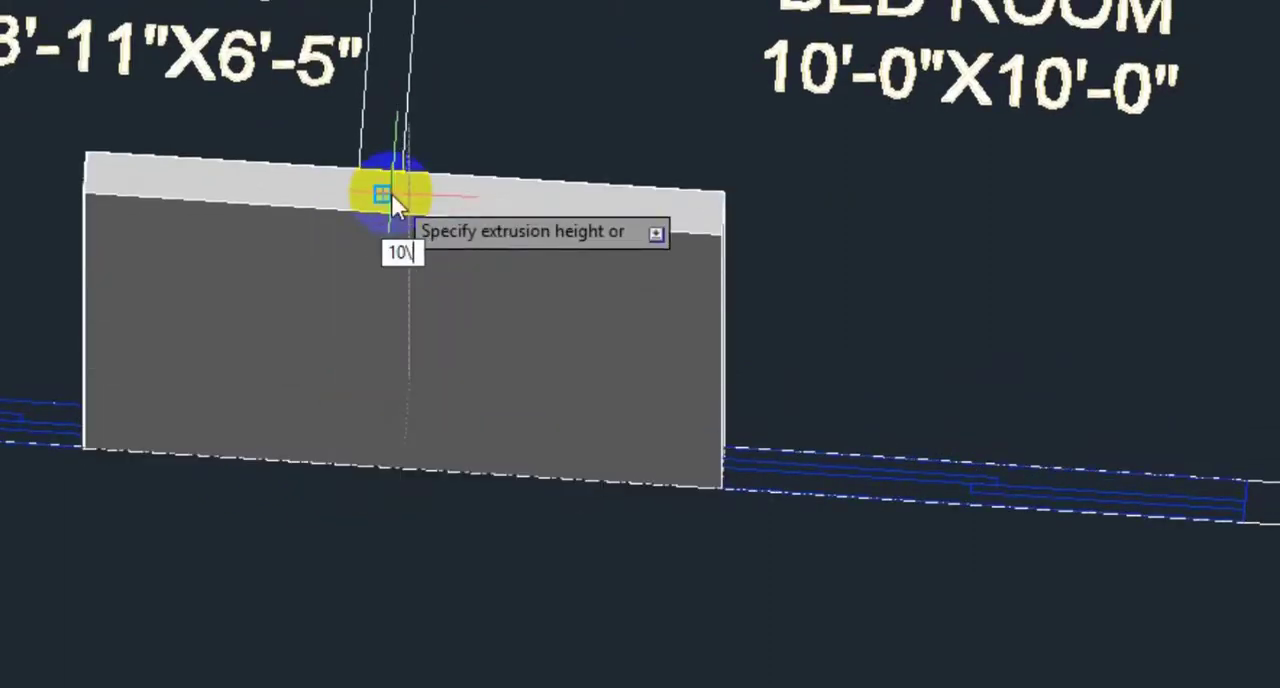
{"action": "key", "text": "Return"}
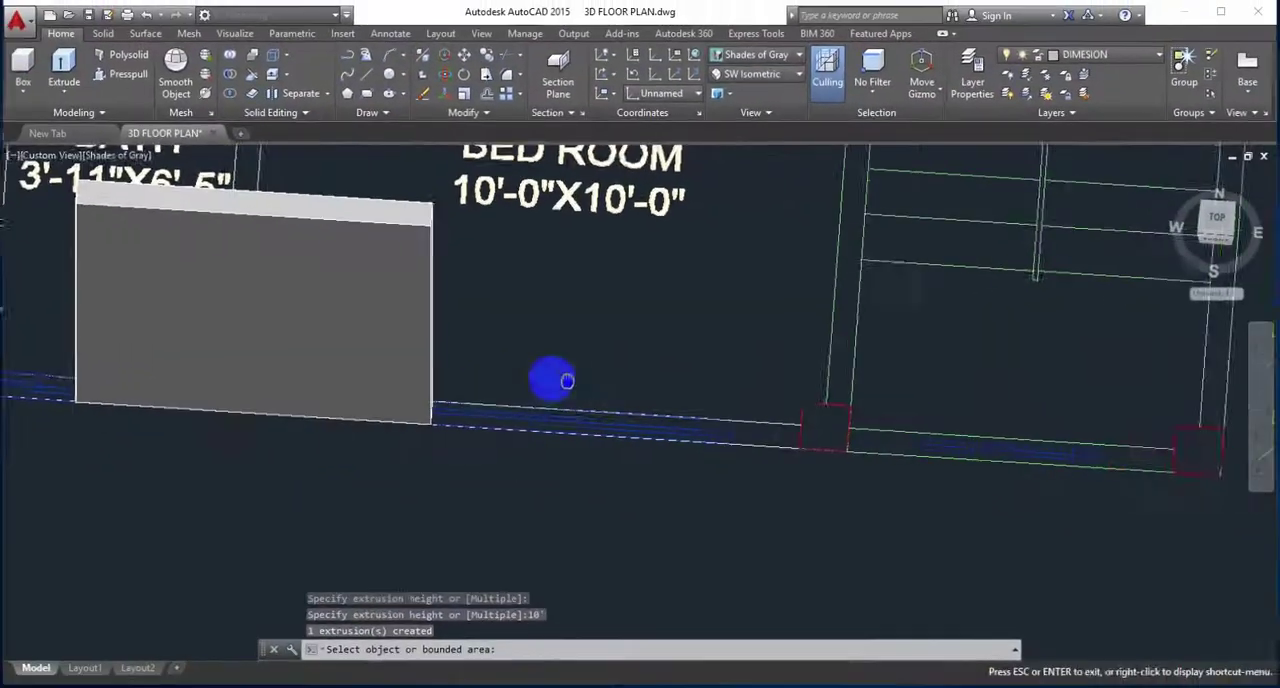
Step: Presspull the short outer wall segment beyond the 10'-0"X10'-0" bedroom window and the adjoining column at the stair to a height of 10'
{"action": "middle_click_drag", "start_coordinate": [567, 381], "coordinate": [445, 369]}
{"action": "left_click", "coordinate": [630, 421]}
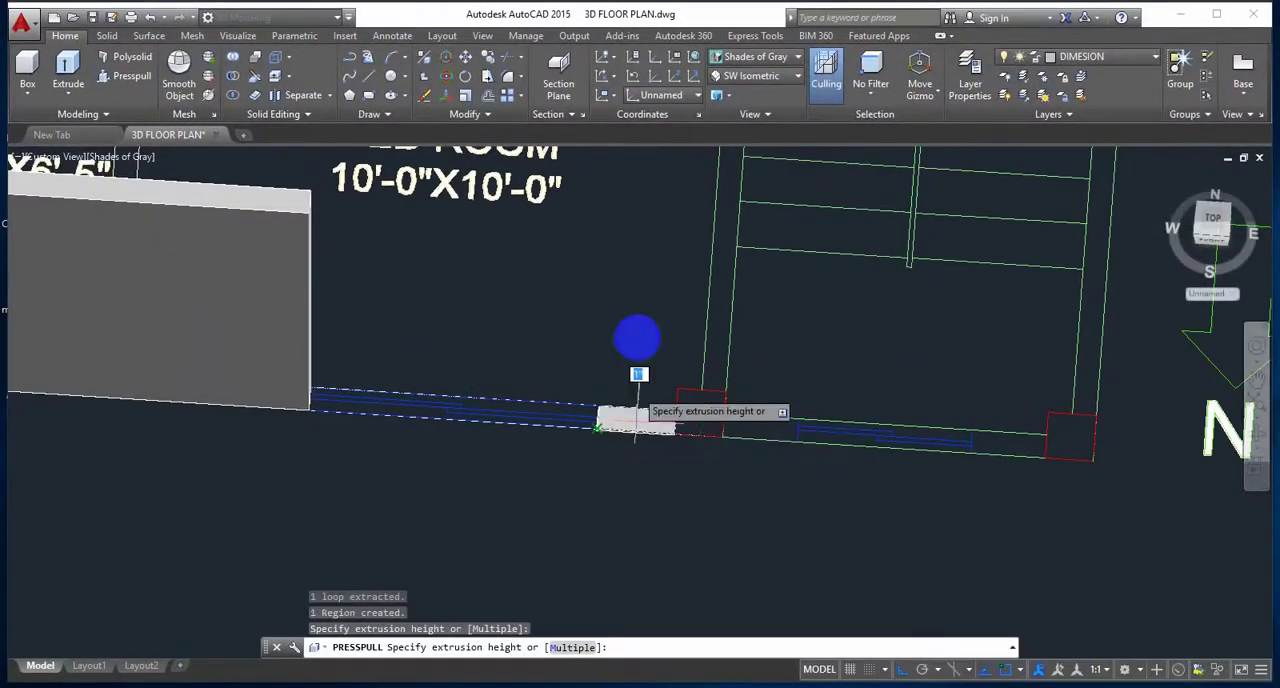
{"action": "type", "text": "10'"}
{"action": "key", "text": "Return"}
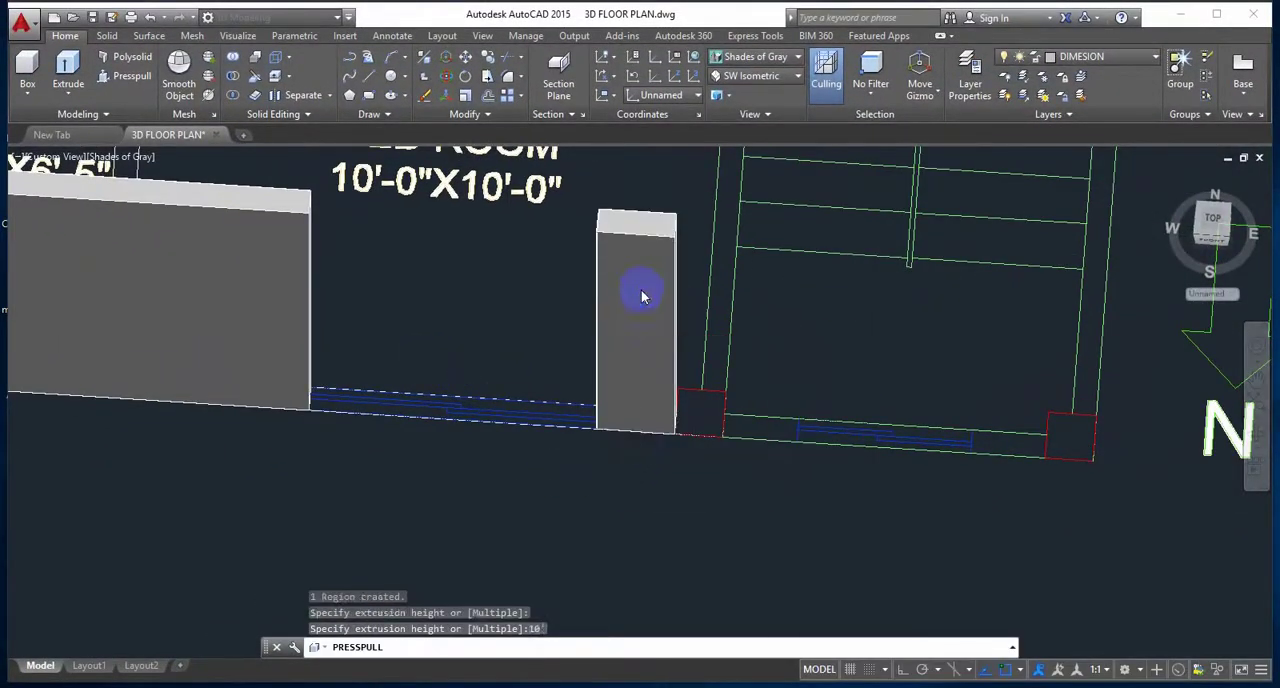
{"action": "left_click", "coordinate": [693, 401]}
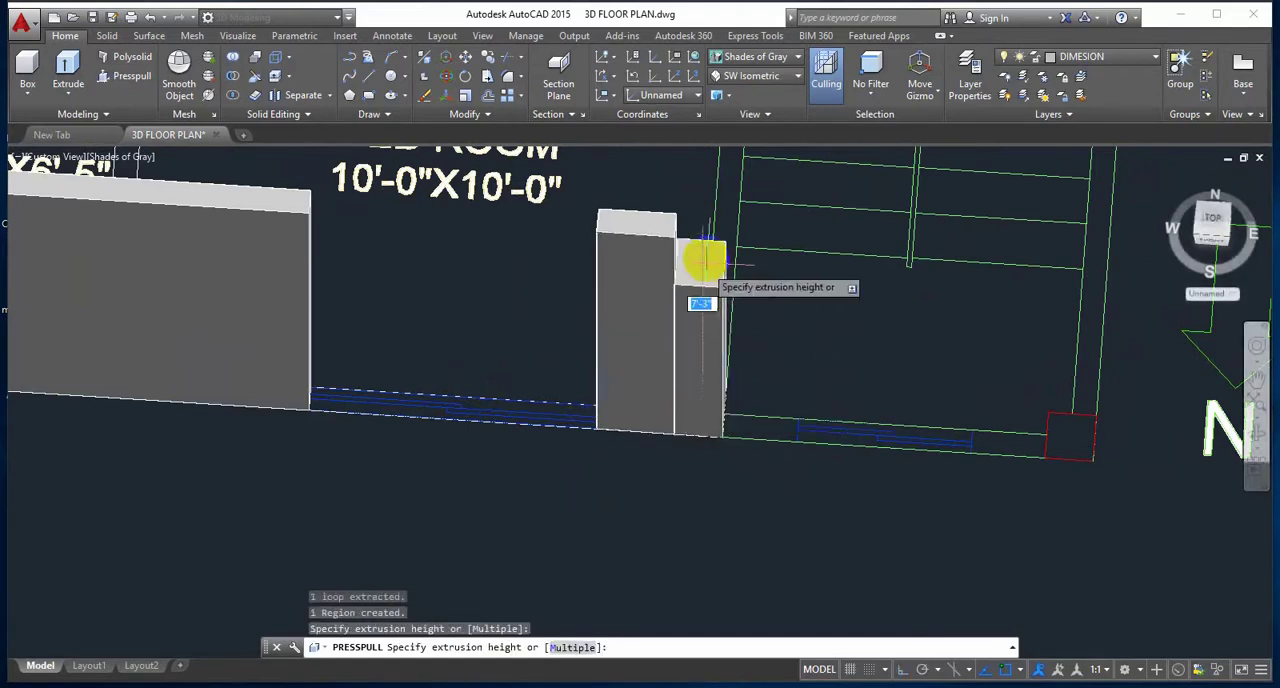
{"action": "key", "text": "Return"}
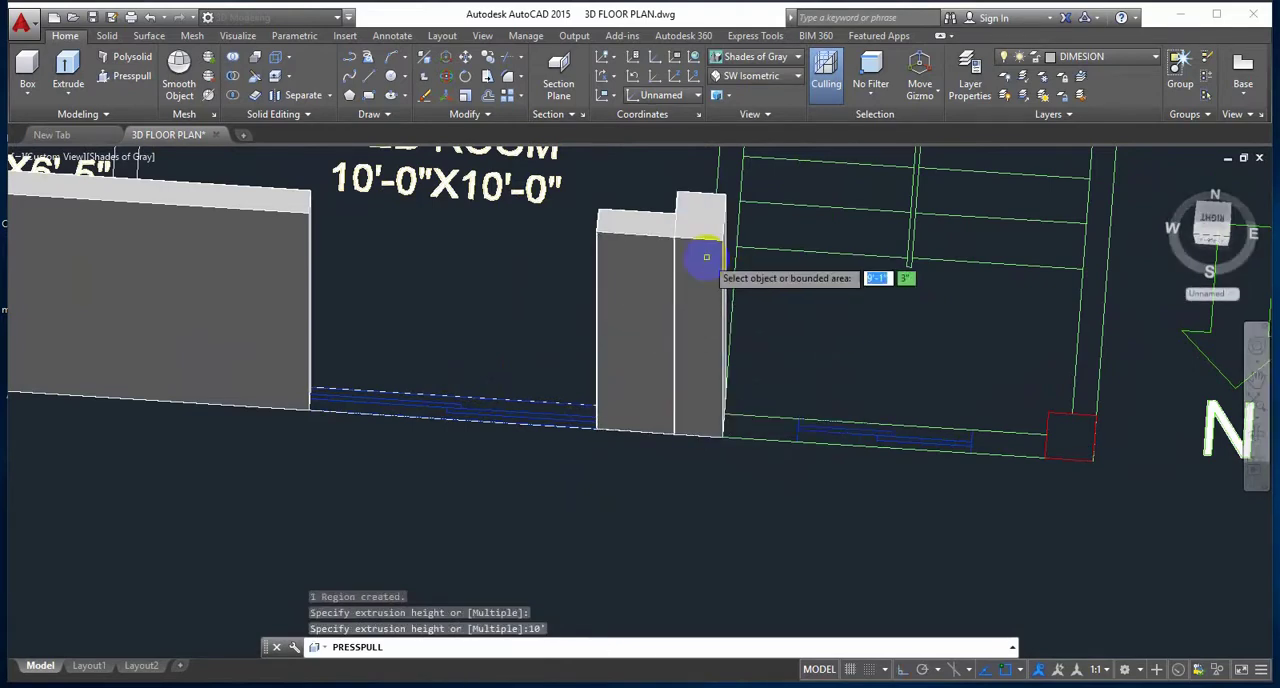
Step: Examine the stair's outer wall and the interior walls around the 10'-0"X10'-0" bedroom and bath
{"action": "middle_click_drag", "start_coordinate": [943, 457], "coordinate": [701, 447]}
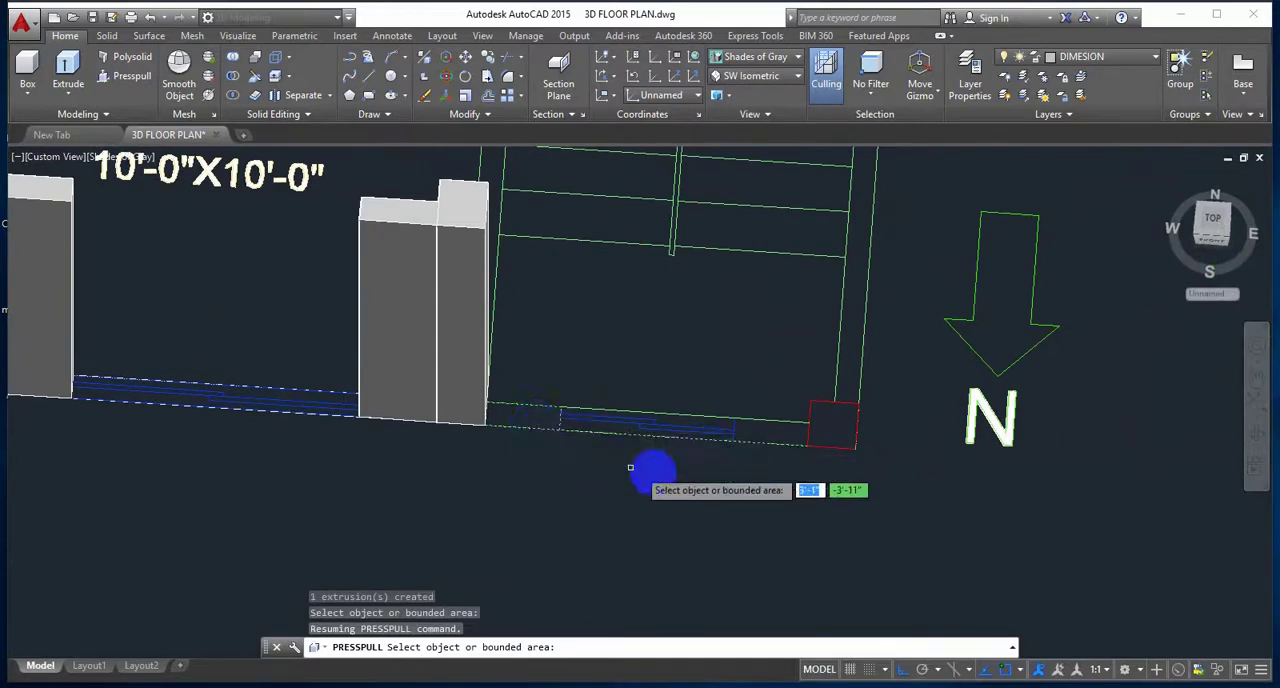
{"action": "scroll", "coordinate": [694, 477], "scroll_direction": "down", "scroll_amount": 3}
{"action": "middle_click_drag", "start_coordinate": [646, 448], "coordinate": [699, 496]}
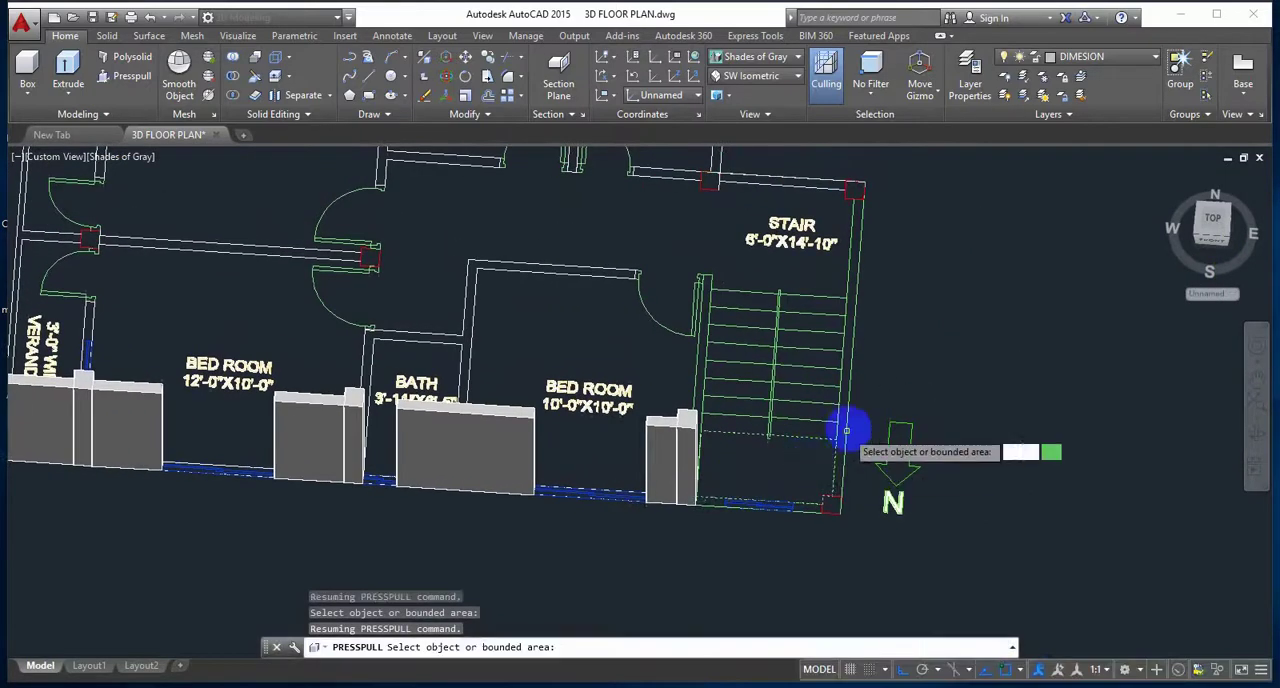
{"action": "middle_click_drag", "start_coordinate": [576, 337], "coordinate": [686, 397], "text": "shift"}
{"action": "middle_click_drag", "start_coordinate": [811, 425], "coordinate": [580, 434], "text": "shift"}
{"action": "scroll", "coordinate": [455, 553], "scroll_direction": "up", "scroll_amount": 2}
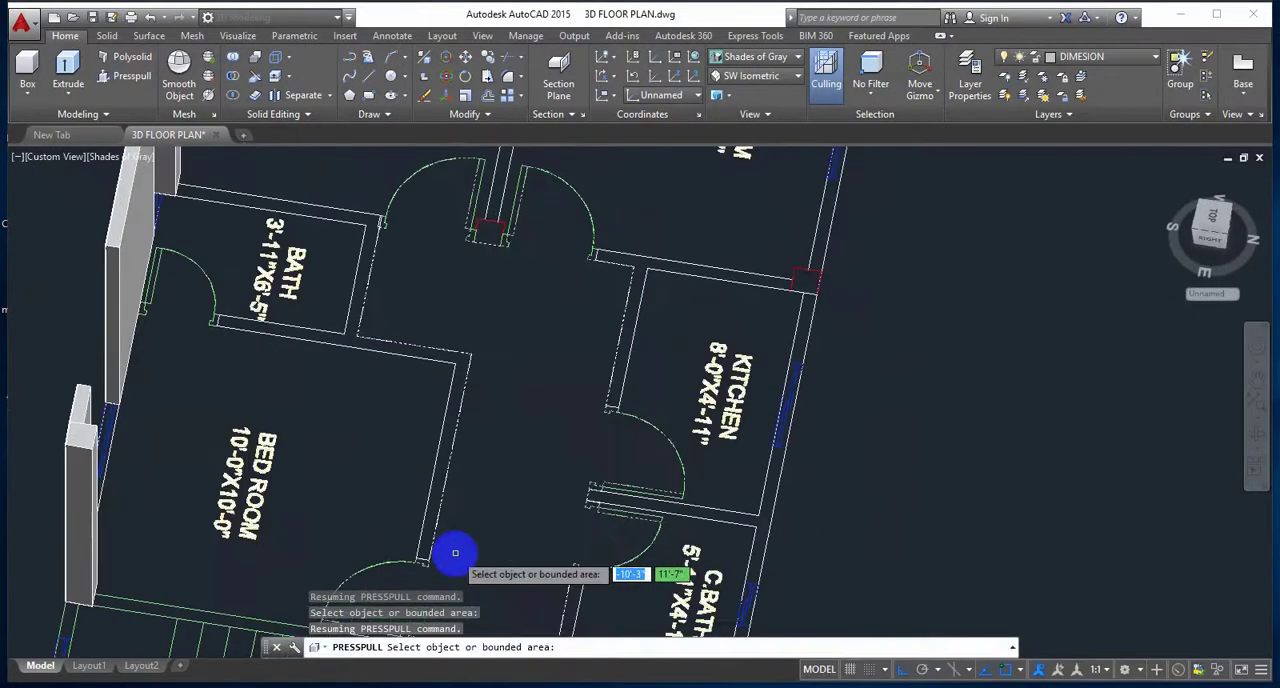
{"action": "middle_click_drag", "start_coordinate": [457, 551], "coordinate": [717, 492]}
{"action": "scroll", "coordinate": [594, 515], "scroll_direction": "up", "scroll_amount": 2}
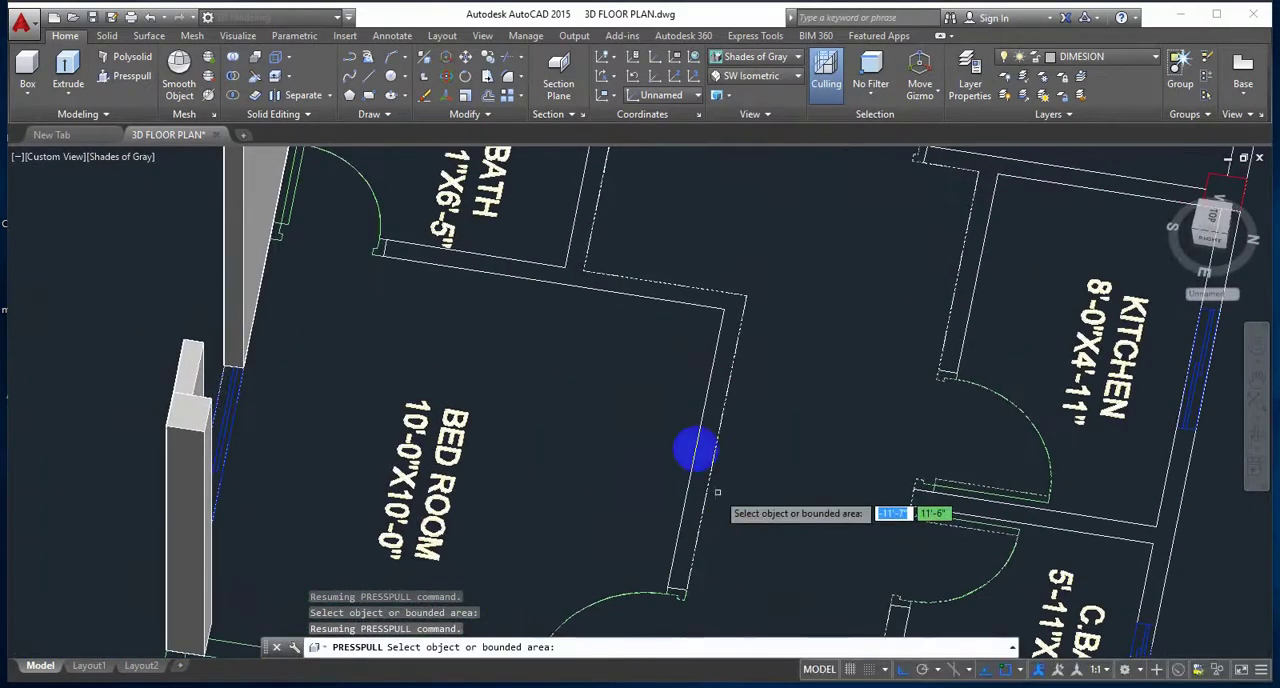
Step: Try to Presspull the interior walls where the bath meets the 10'-0"X10'-0" bedroom
{"action": "left_click", "coordinate": [127, 82]}
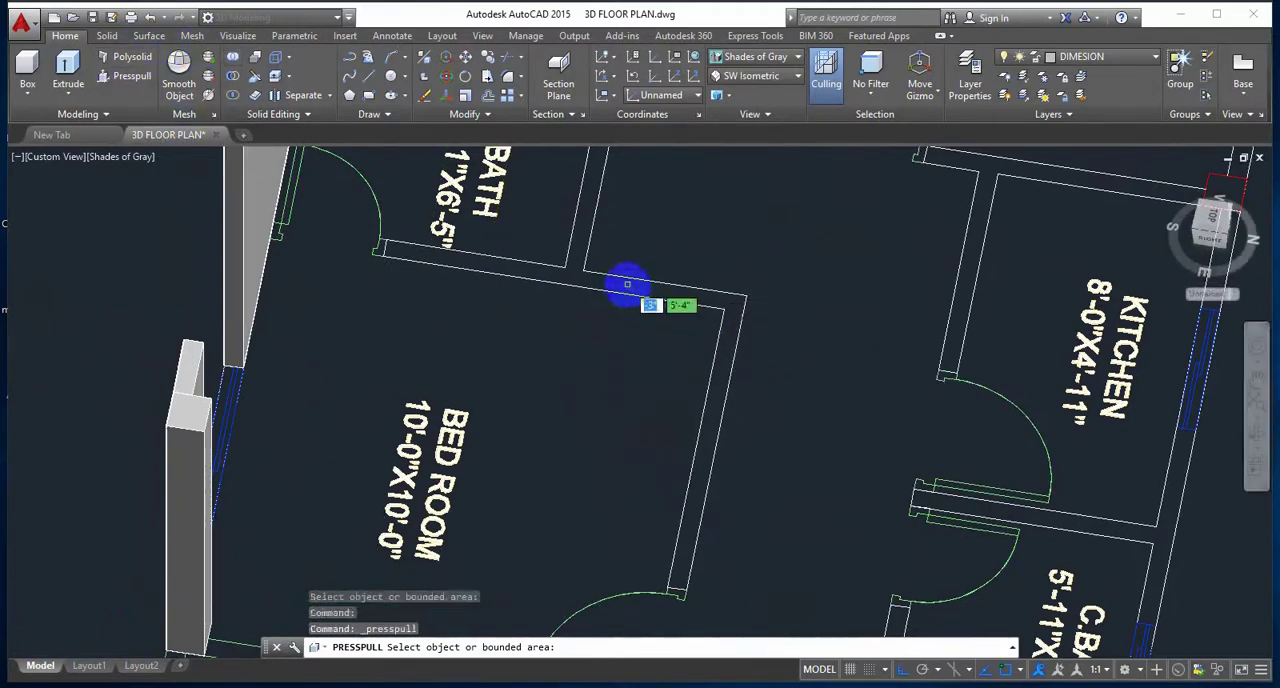
{"action": "scroll", "coordinate": [629, 286], "scroll_direction": "down", "scroll_amount": 4}
{"action": "middle_click_drag", "start_coordinate": [629, 286], "coordinate": [609, 331]}
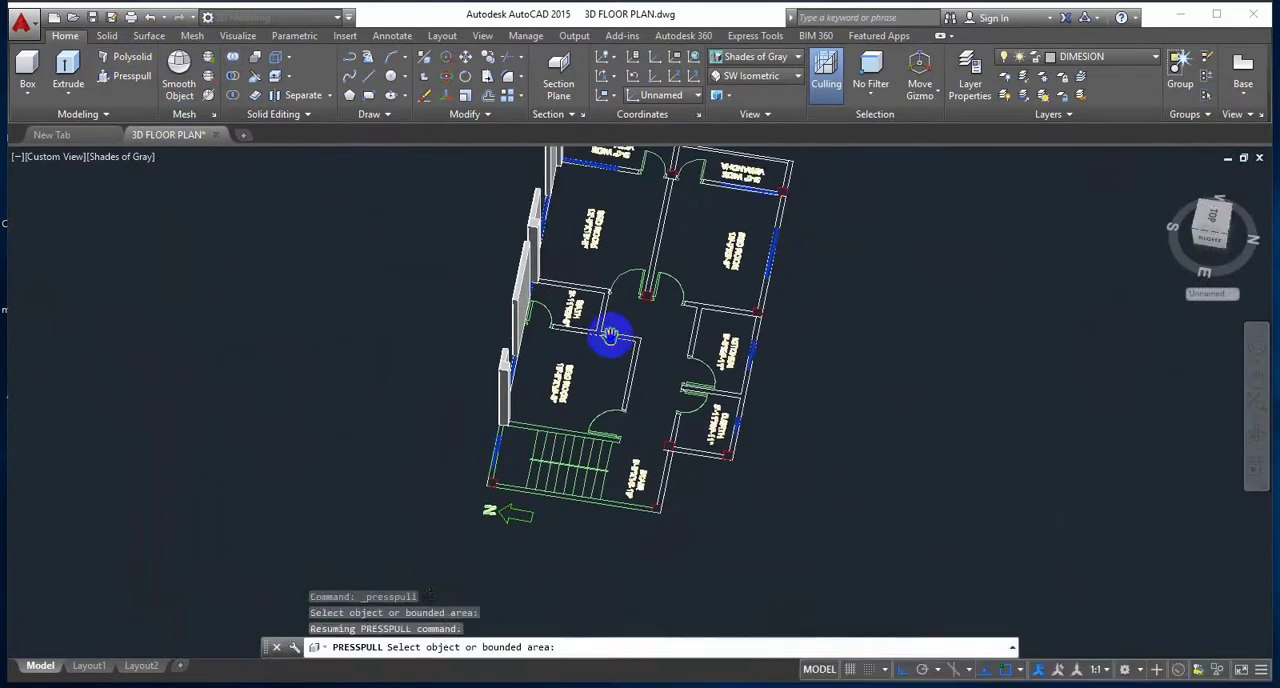
{"action": "scroll", "coordinate": [610, 335], "scroll_direction": "up", "scroll_amount": 3}
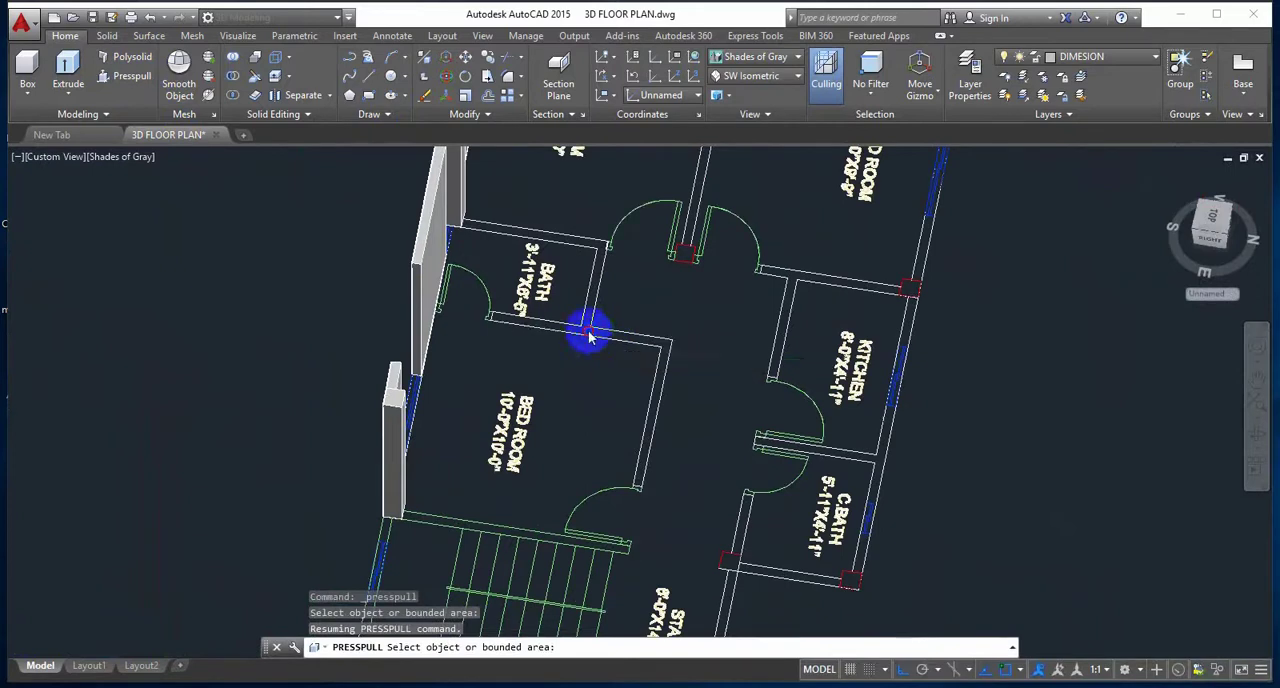
{"action": "left_click", "coordinate": [590, 337]}
{"action": "key", "text": "Escape"}
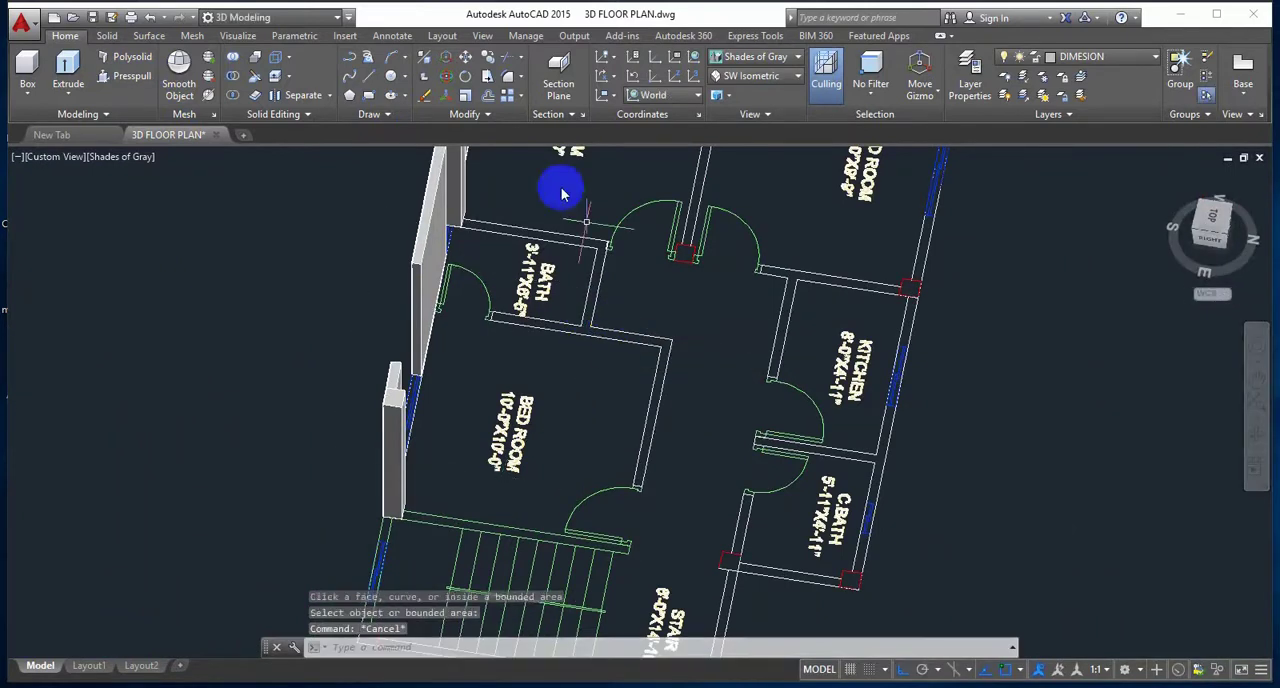
Step: Presspull the connected interior walls of the bath and the 10'-0"X10'-0" bedroom to a height of 10'
{"action": "key", "text": "Return"}
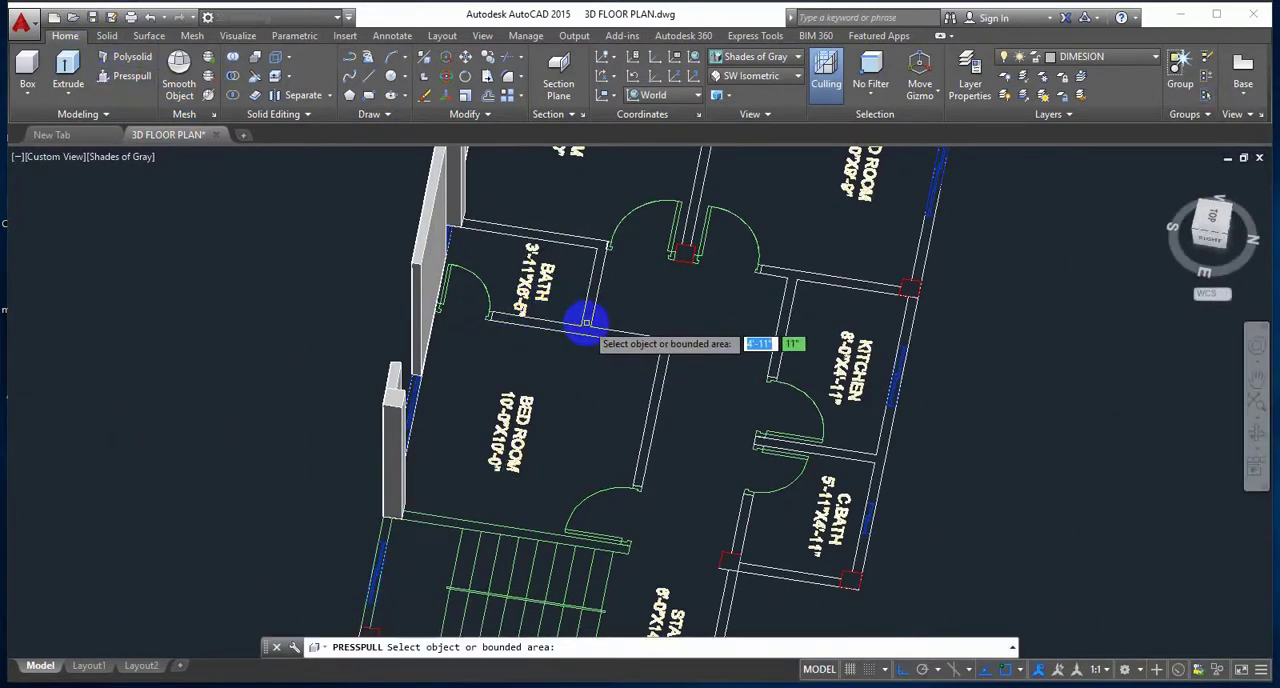
{"action": "left_click", "coordinate": [586, 330]}
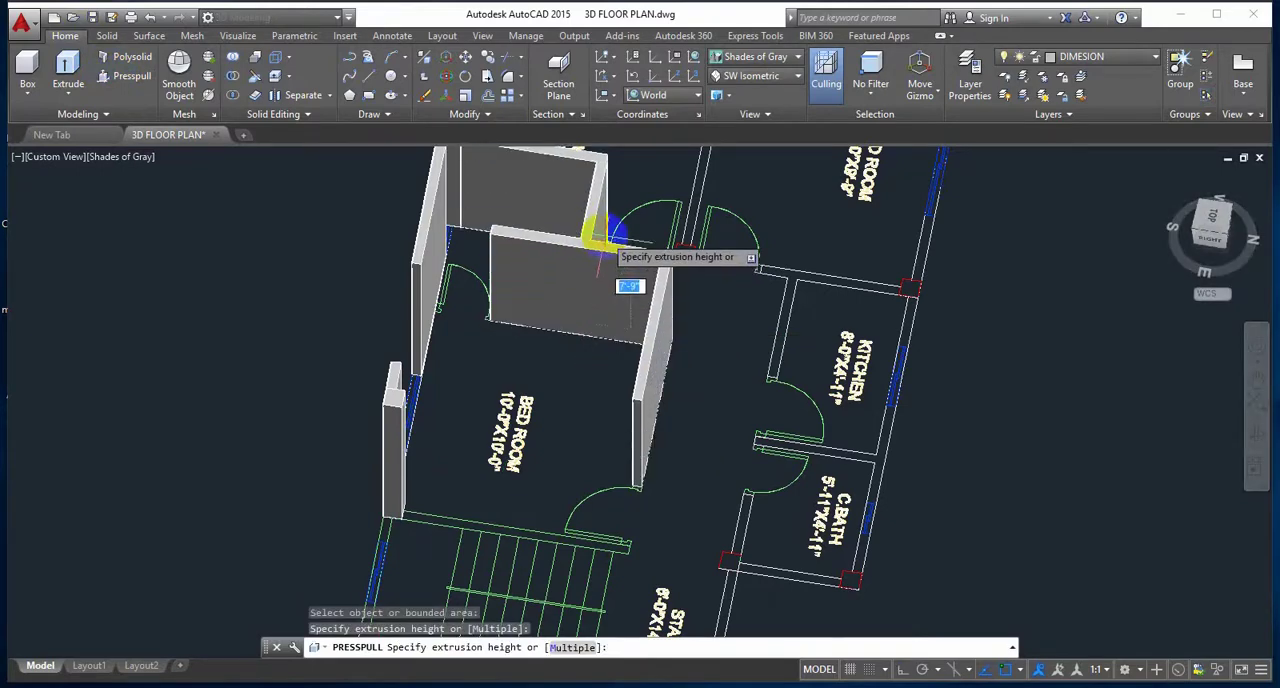
{"action": "type", "text": "10'"}
{"action": "key", "text": "Return"}
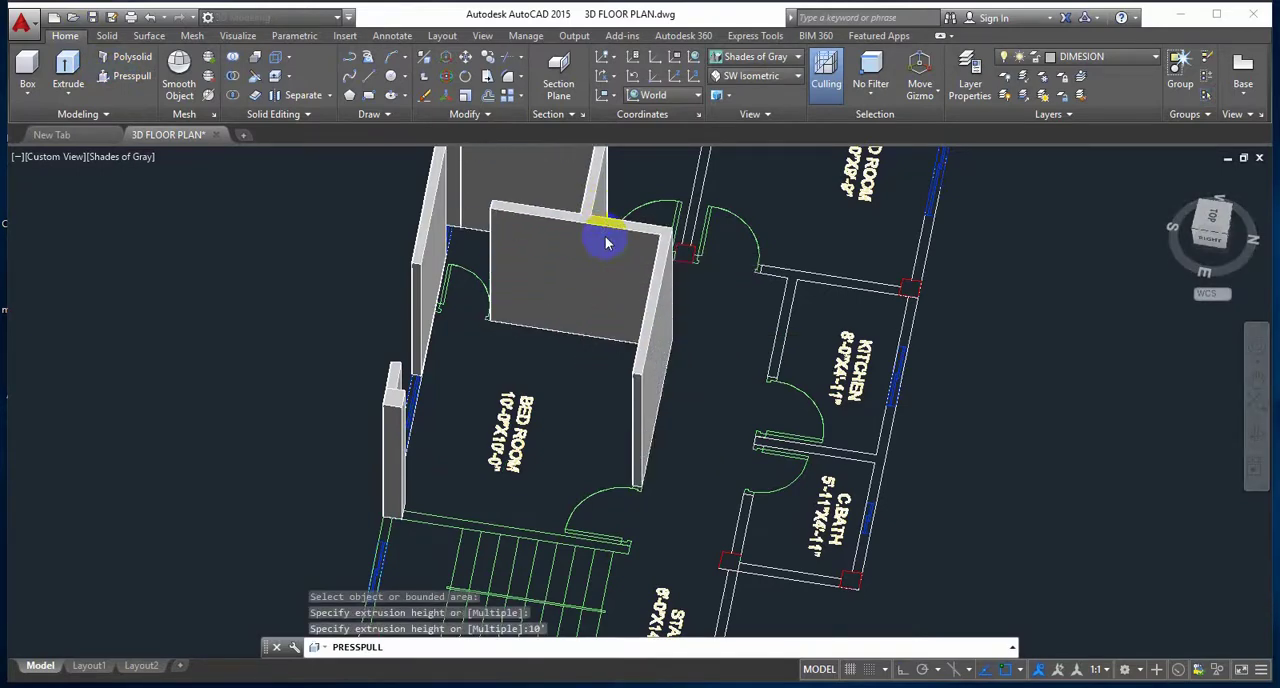
Step: Presspull the column between the stair and C.BATH and the column at the stair's outer corner to a height of 10'
{"action": "middle_click_drag", "start_coordinate": [834, 437], "coordinate": [755, 272]}
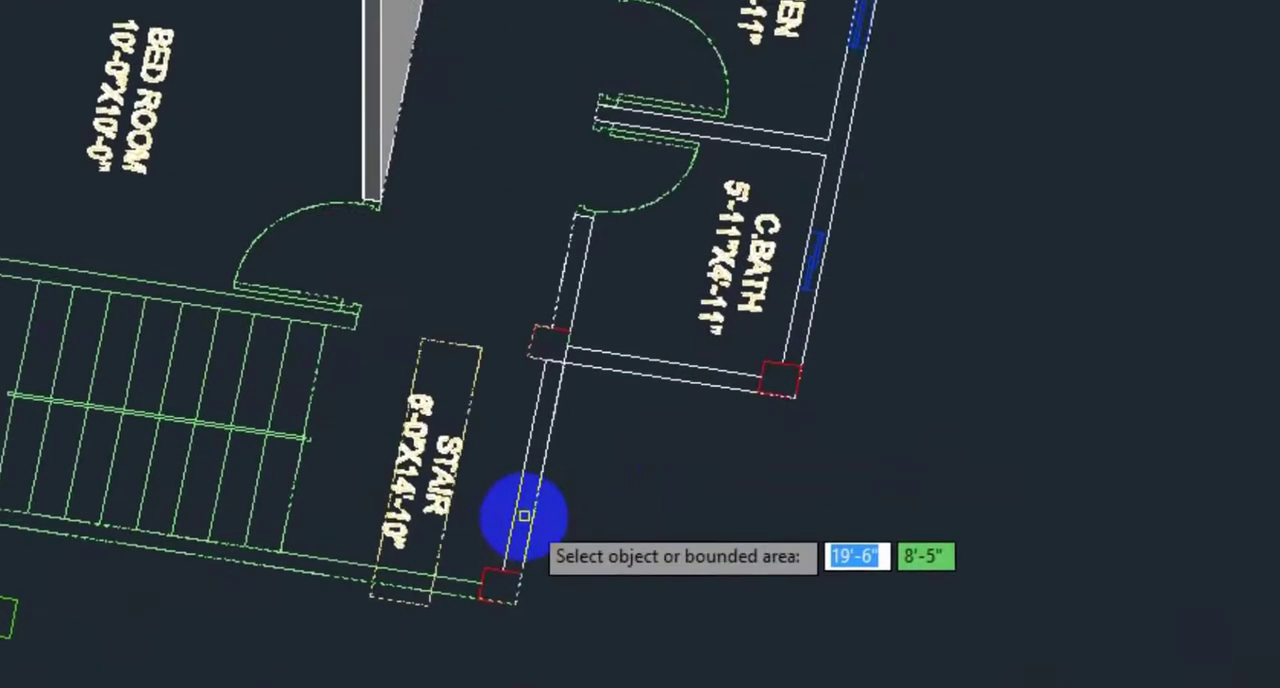
{"action": "left_click", "coordinate": [550, 345]}
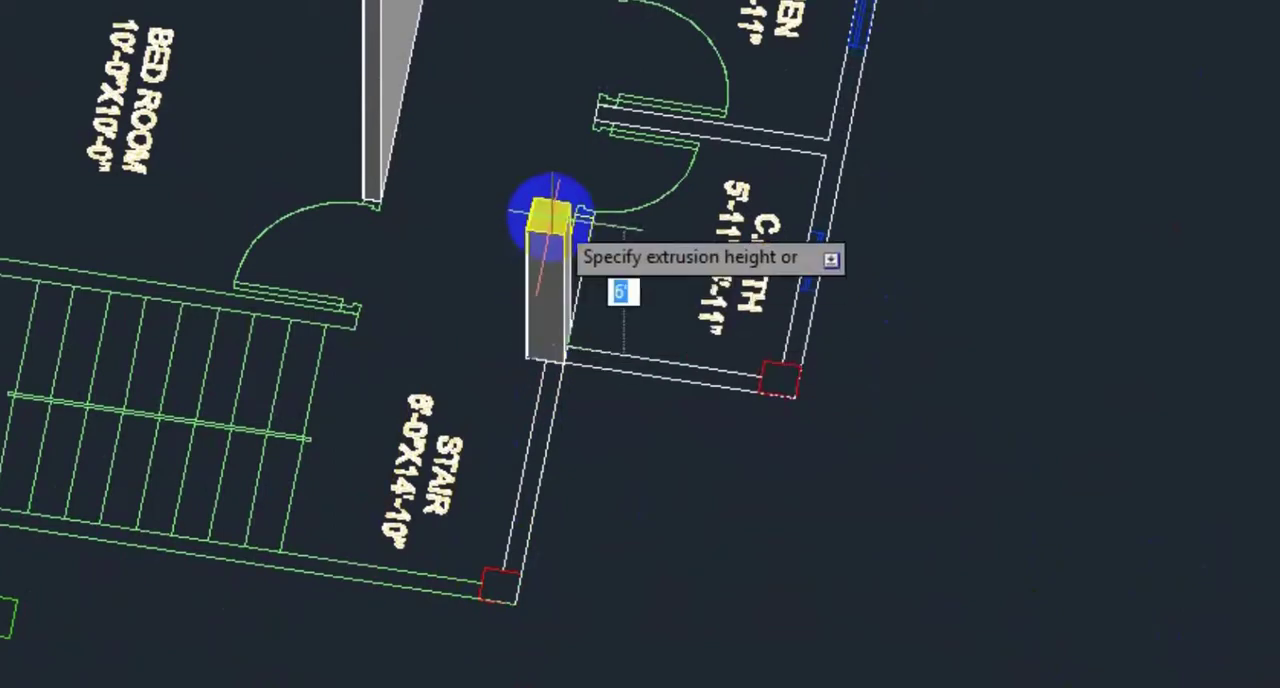
{"action": "key", "text": "Return"}
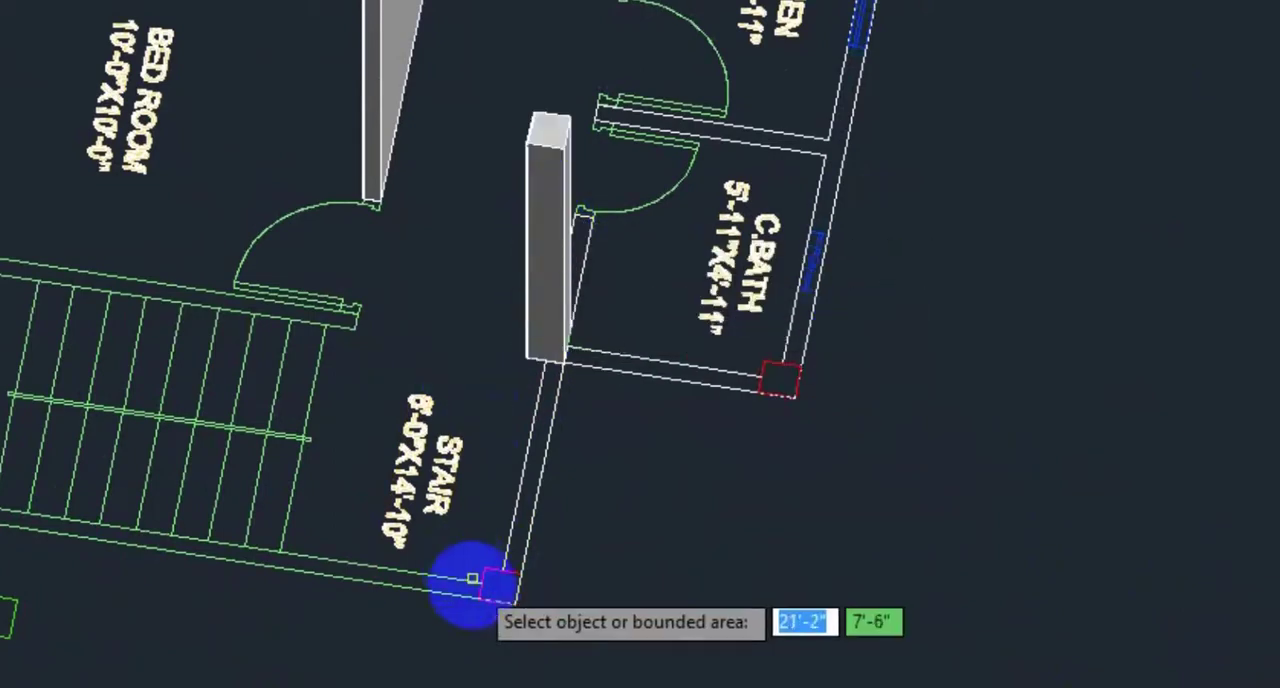
{"action": "scroll", "coordinate": [475, 600], "scroll_direction": "up", "scroll_amount": 4}
{"action": "left_click", "coordinate": [535, 555]}
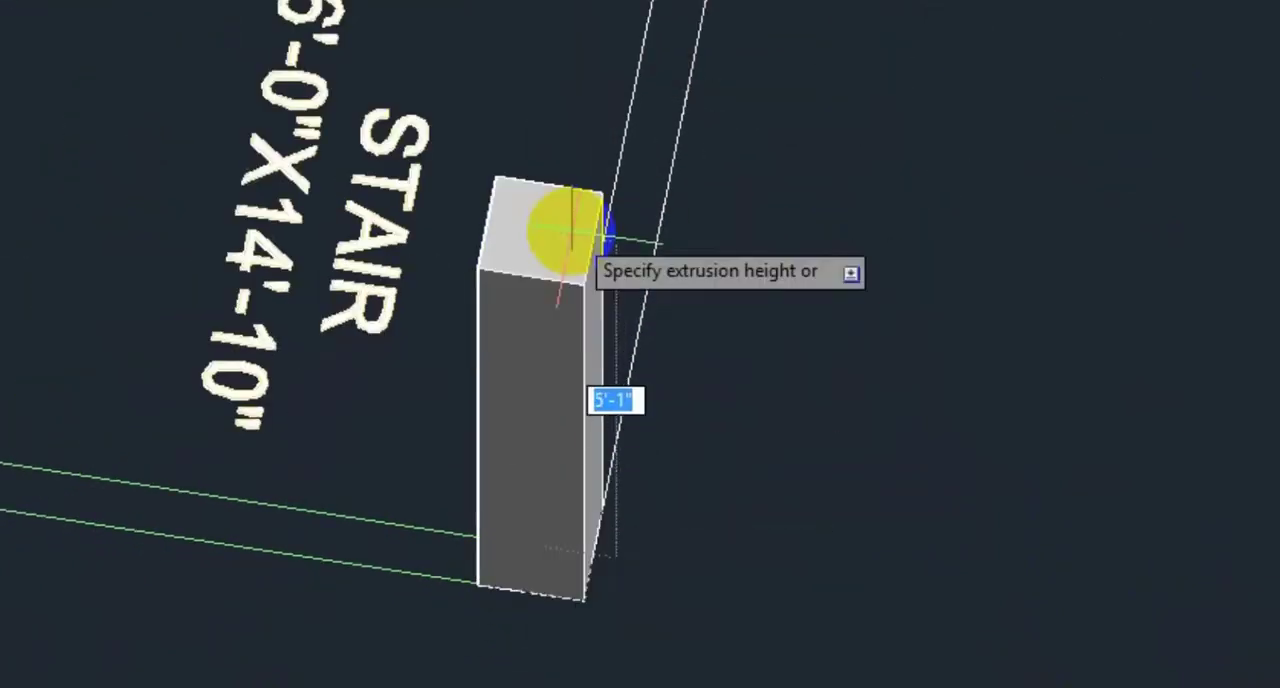
{"action": "type", "text": "10"}
{"action": "key", "text": "Return"}
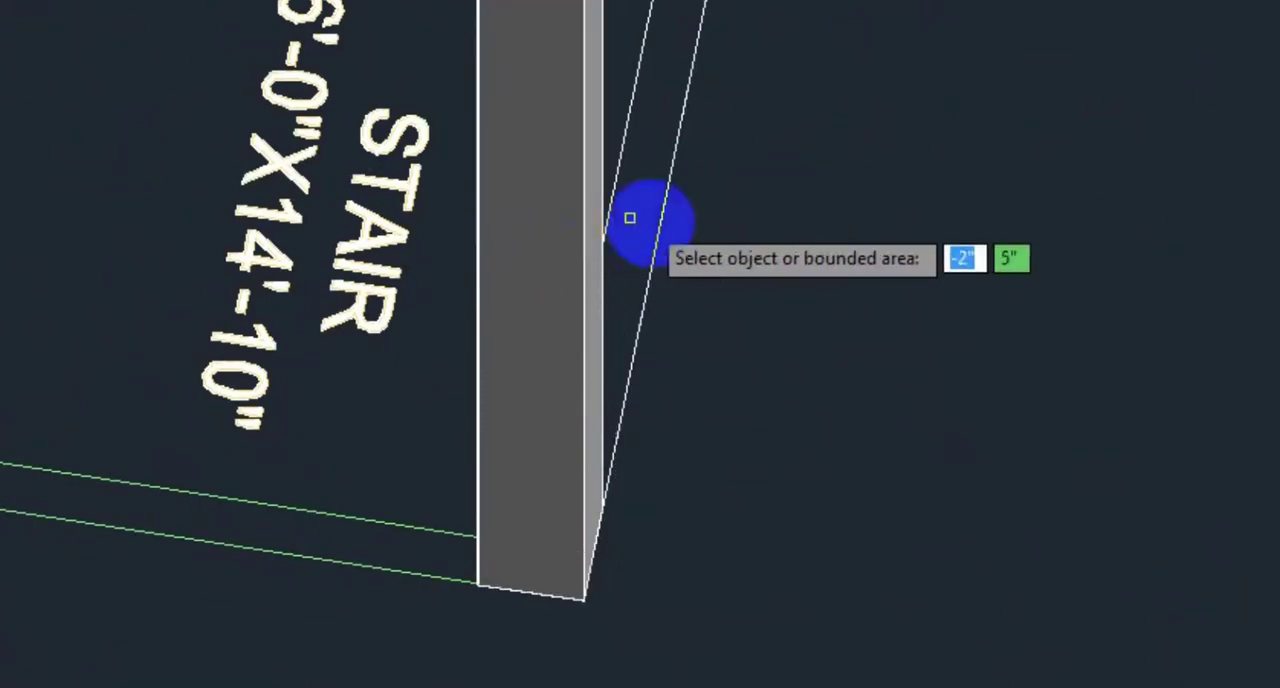
Step: Presspull the stair's wall between the two raised columns to a height of 10'
{"action": "middle_click_drag", "start_coordinate": [786, 325], "coordinate": [699, 367], "text": "shift"}
{"action": "left_click", "coordinate": [652, 388]}
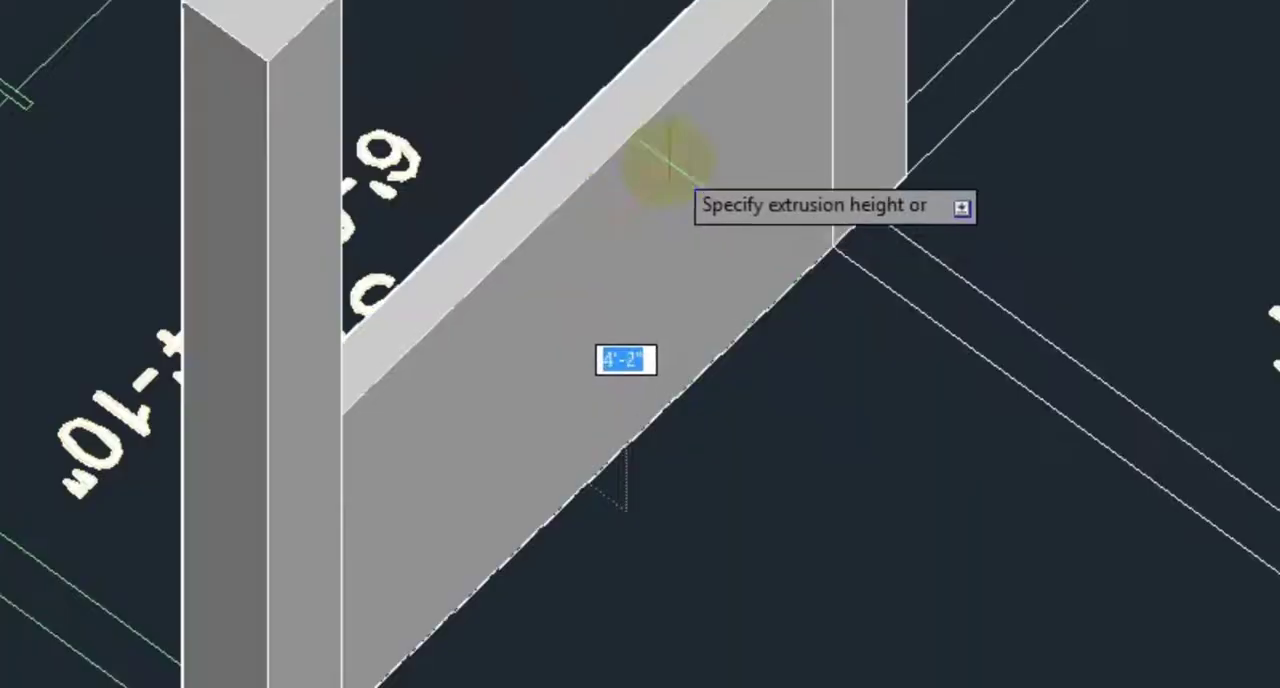
{"action": "type", "text": "10"}
{"action": "key", "text": "Return"}
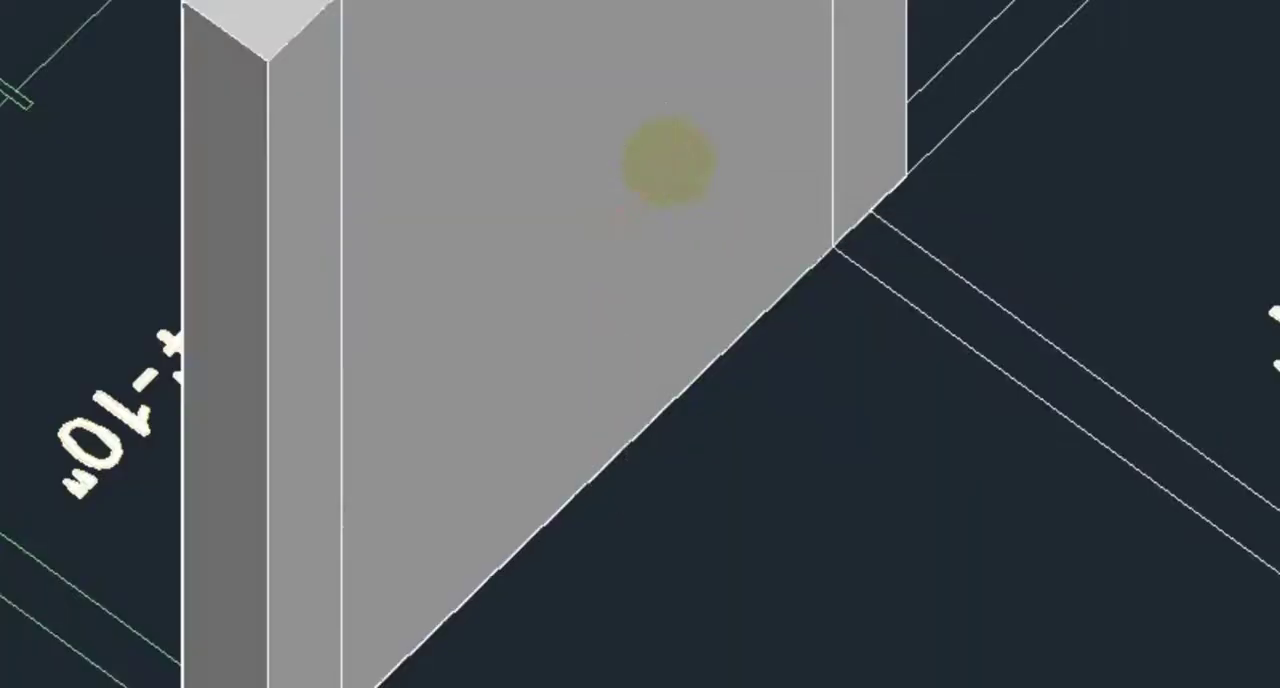
Step: Presspull the C.BATH end wall between the raised stair column and its unraised corner column to a height of 10'
{"action": "scroll", "coordinate": [1039, 476], "scroll_direction": "down", "scroll_amount": 3}
{"action": "scroll", "coordinate": [1150, 482], "scroll_direction": "up", "scroll_amount": 3}
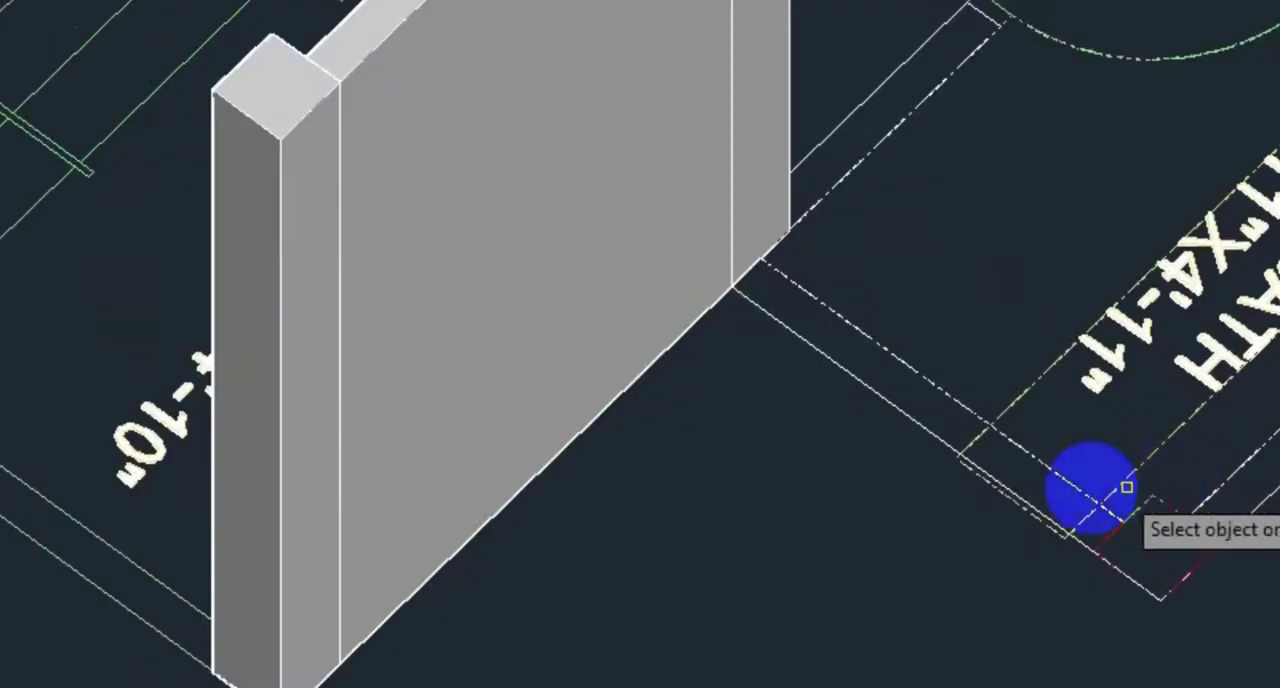
{"action": "left_click", "coordinate": [878, 376]}
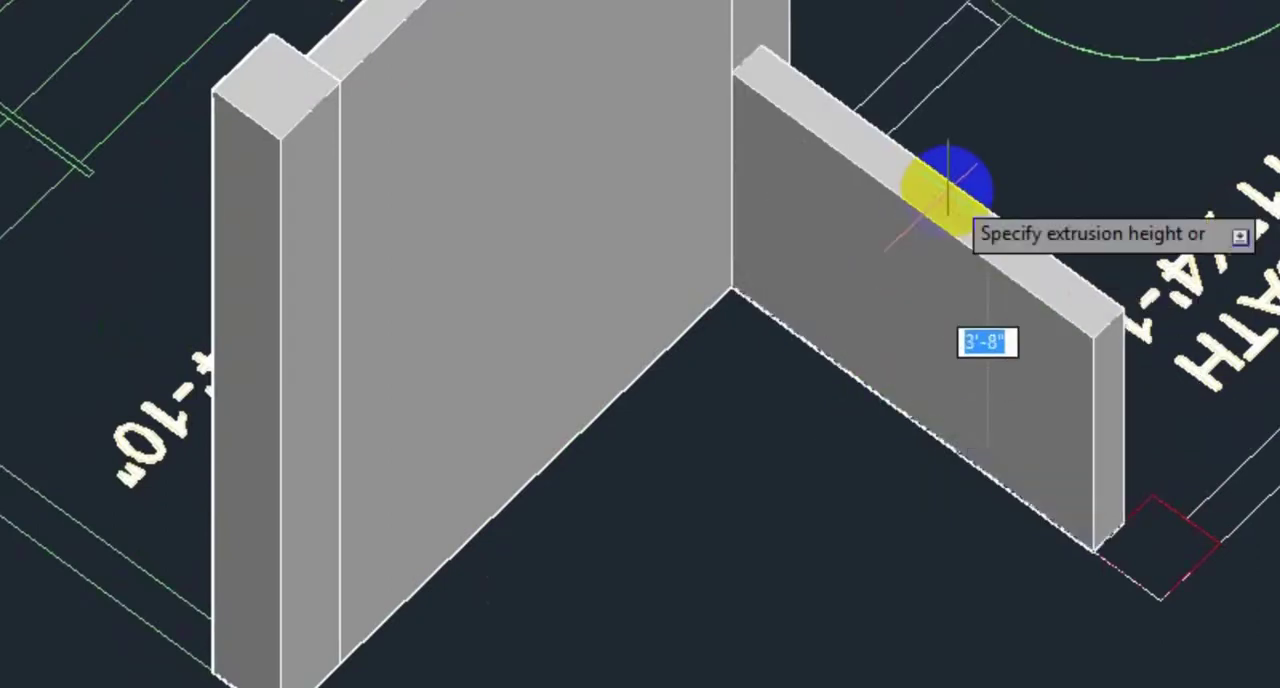
{"action": "type", "text": "10"}
{"action": "key", "text": "Return"}
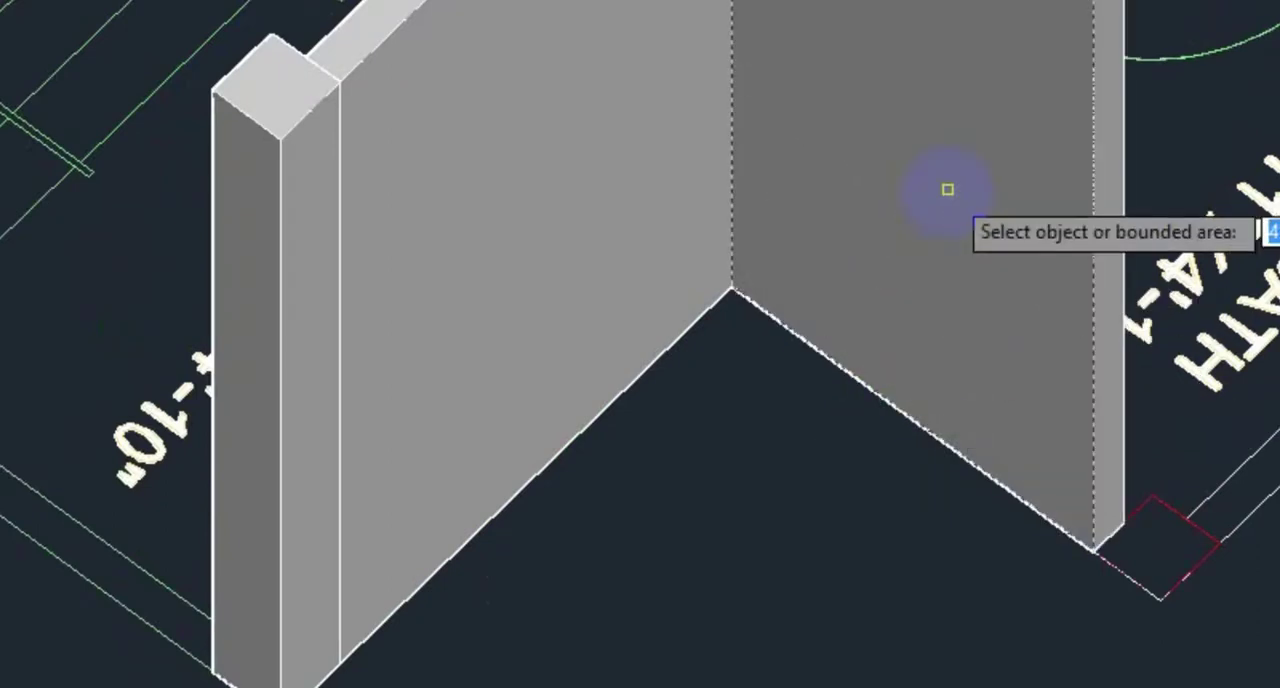
Step: Presspull the corner column at the end of the raised C.BATH wall to a height of 10'
{"action": "left_click", "coordinate": [1155, 537]}
{"action": "type", "text": "1"}
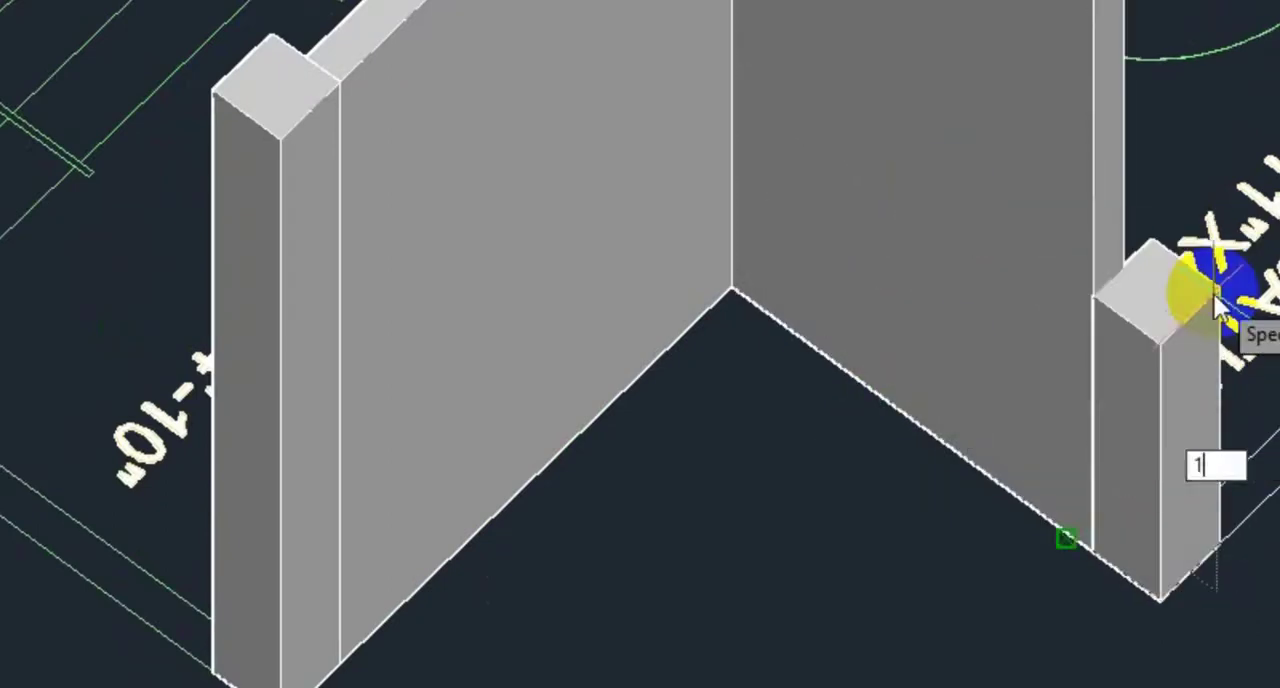
{"action": "type", "text": "0"}
{"action": "key", "text": "Return"}
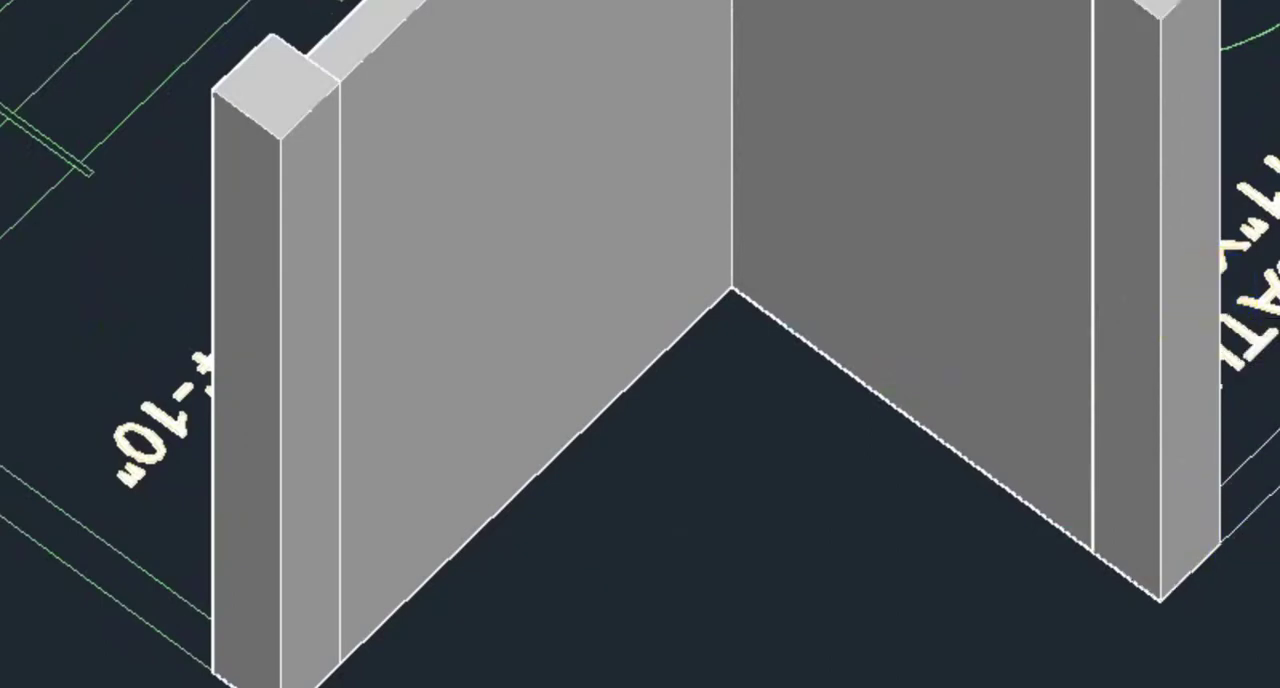
Step: Presspull the outer wall pieces on both sides of the C.BATH window, including the attached C.BATH–kitchen partition, to a height of 10'
{"action": "middle_click_drag", "start_coordinate": [1279, 612], "coordinate": [1270, 583], "text": "shift"}
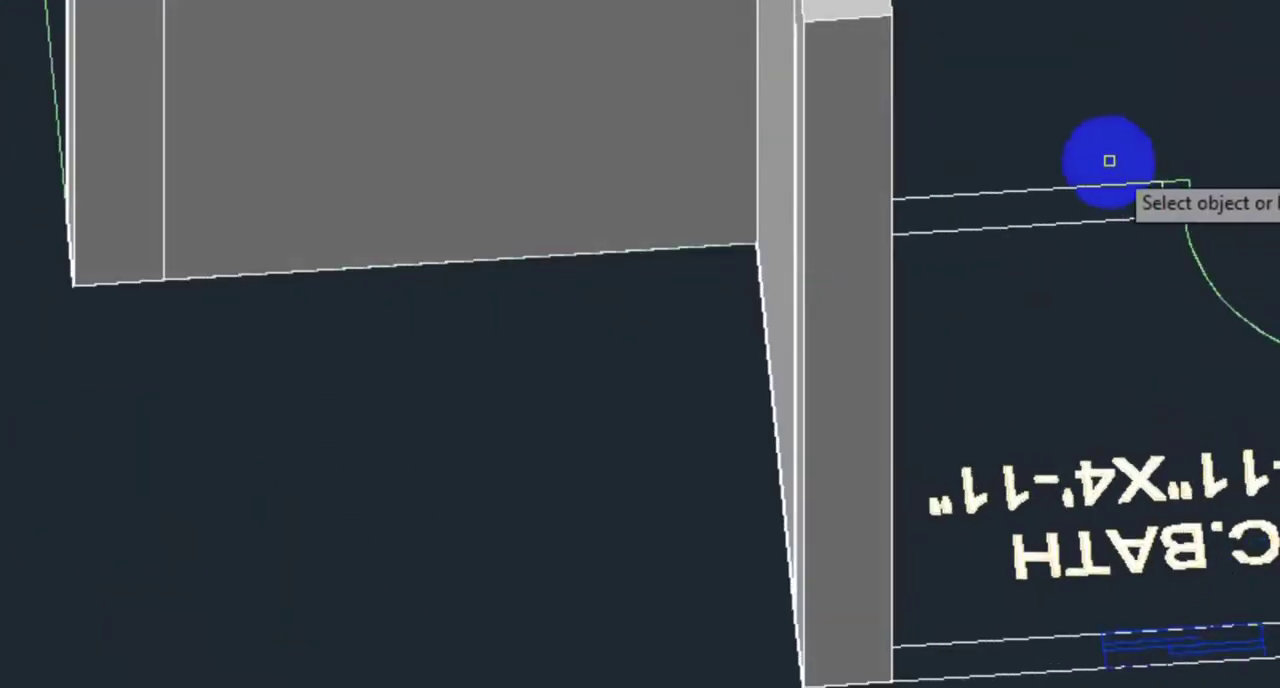
{"action": "left_click", "coordinate": [1062, 206]}
{"action": "middle_click_drag", "start_coordinate": [1264, 434], "coordinate": [1077, 350]}
{"action": "middle_click_drag", "start_coordinate": [1184, 574], "coordinate": [1120, 570], "text": "shift"}
{"action": "left_click", "coordinate": [708, 512]}
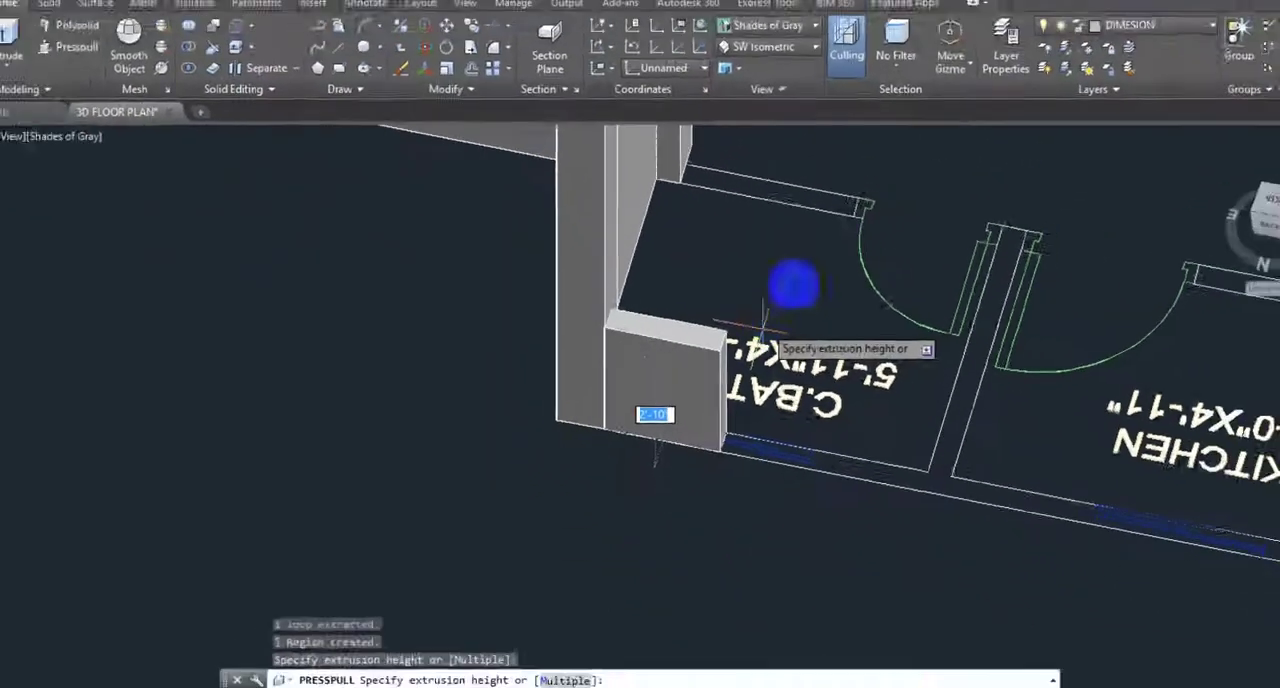
{"action": "key", "text": "Return"}
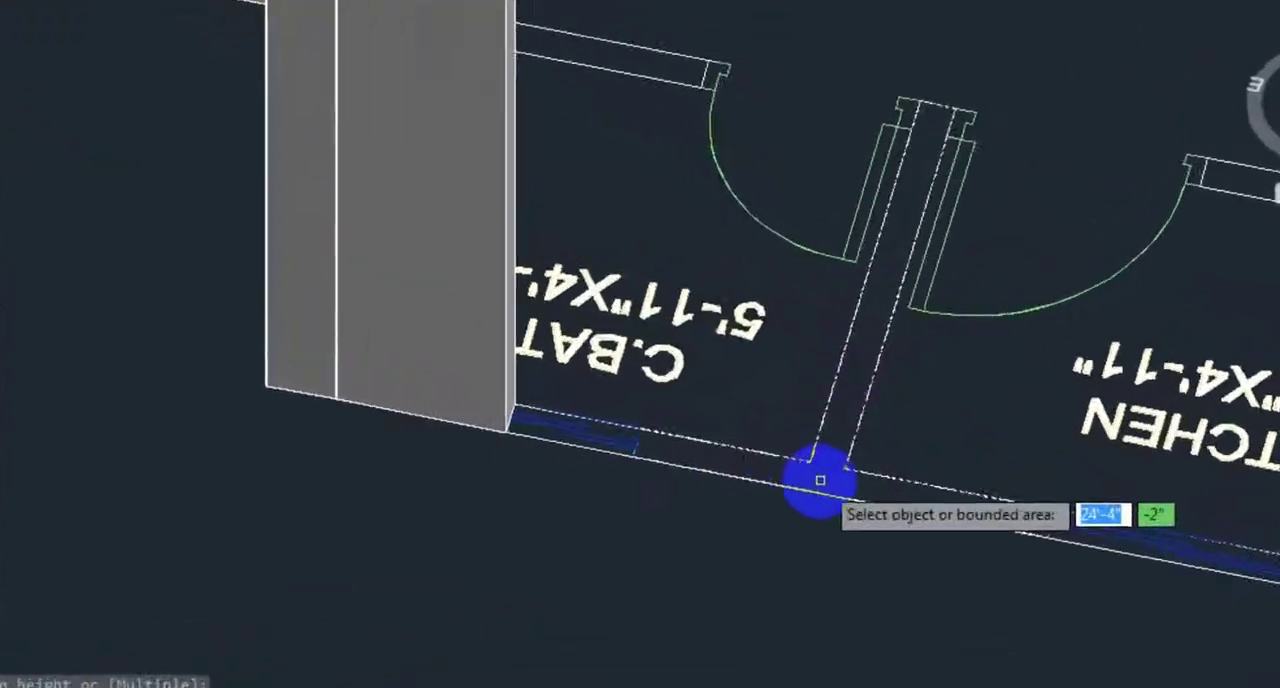
{"action": "left_click", "coordinate": [820, 480]}
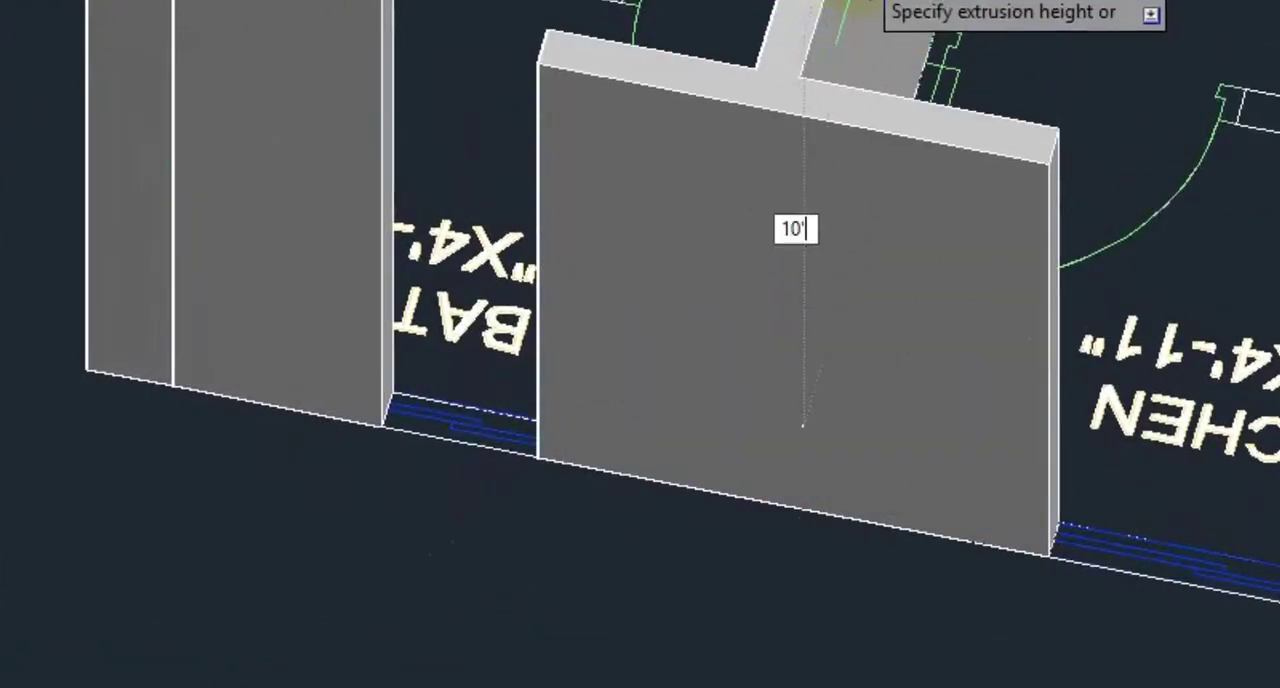
{"action": "key", "text": "Return"}
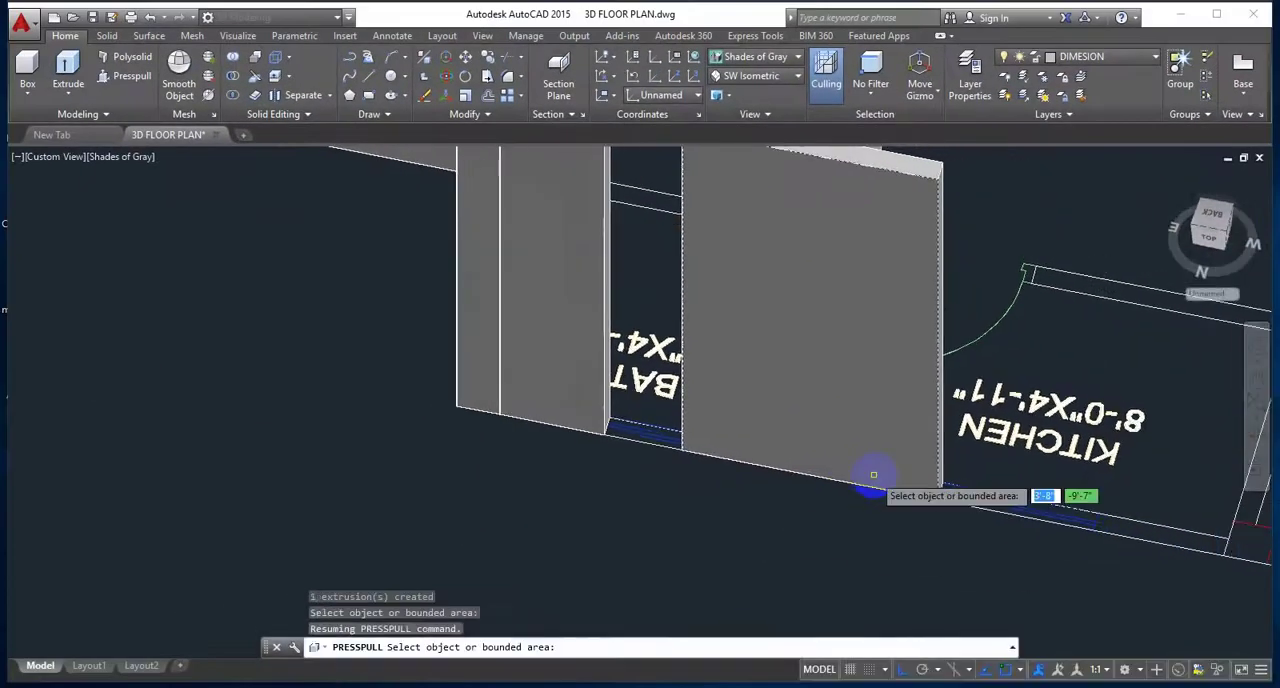
Step: Presspull the kitchen's outer wall between its window and the bedroom, plus the adjoining column, to a height of 10'
{"action": "middle_click_drag", "start_coordinate": [1150, 570], "coordinate": [654, 506]}
{"action": "scroll", "coordinate": [654, 504], "scroll_direction": "up", "scroll_amount": 3}
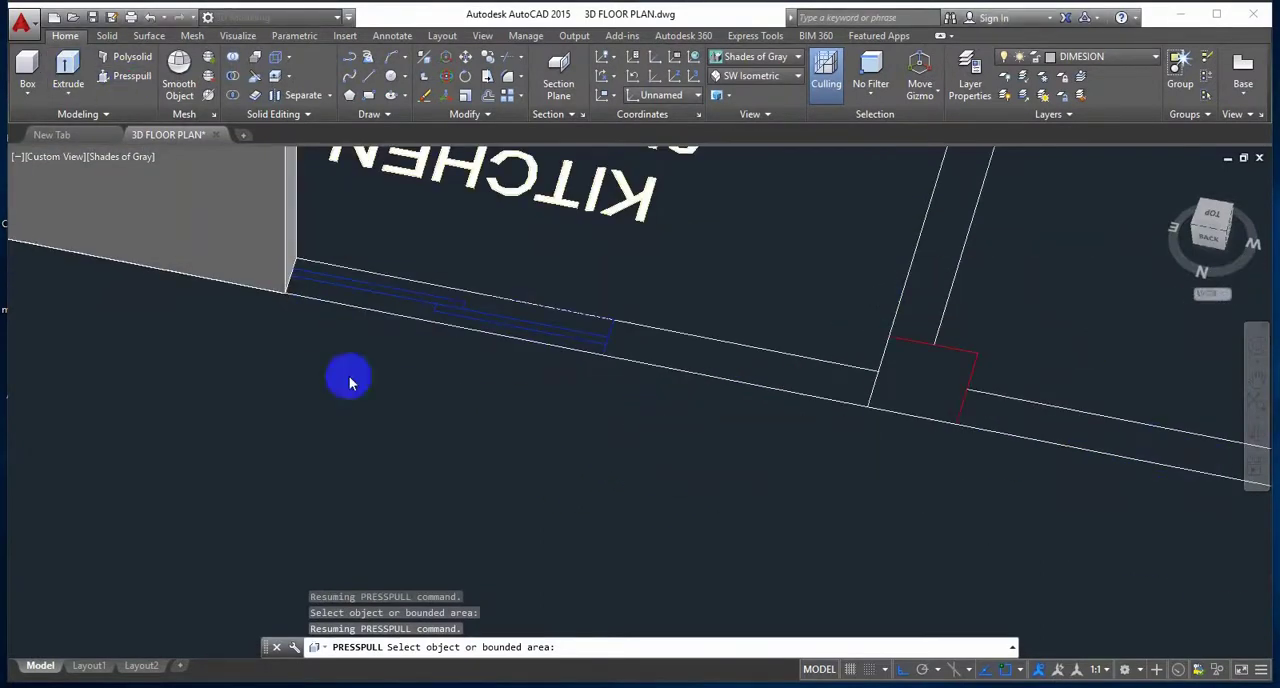
{"action": "left_click", "coordinate": [732, 372]}
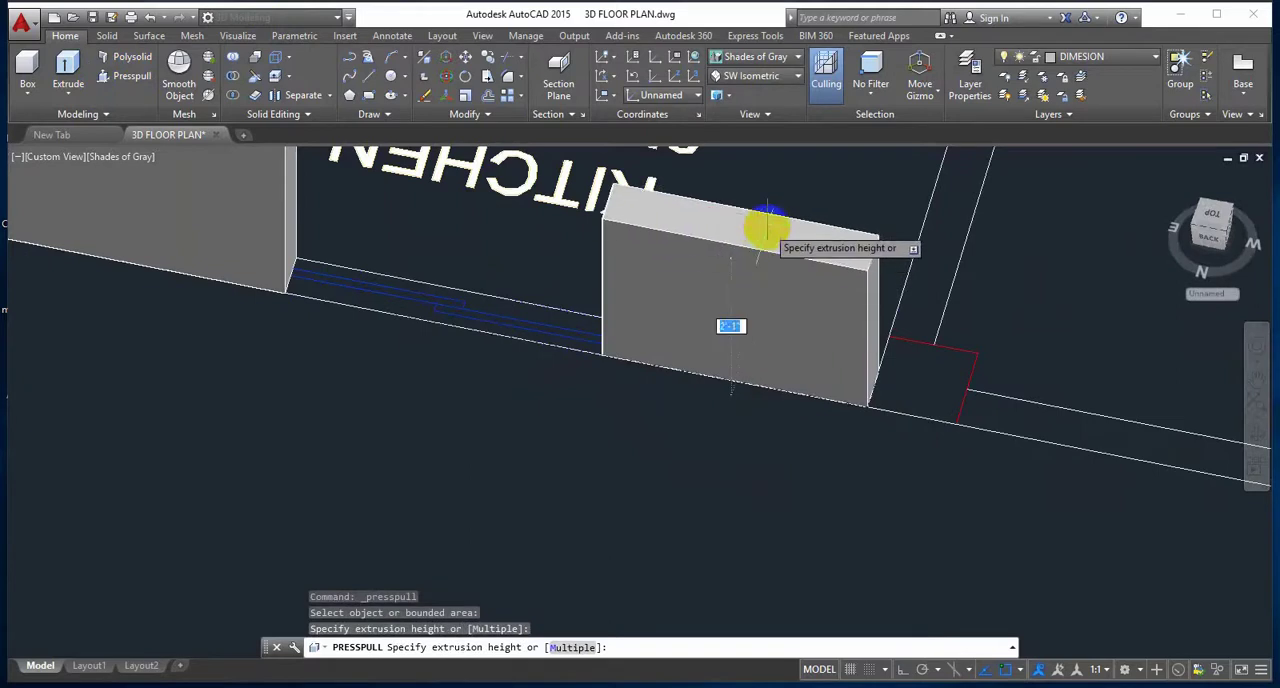
{"action": "type", "text": "10'"}
{"action": "key", "text": "Return"}
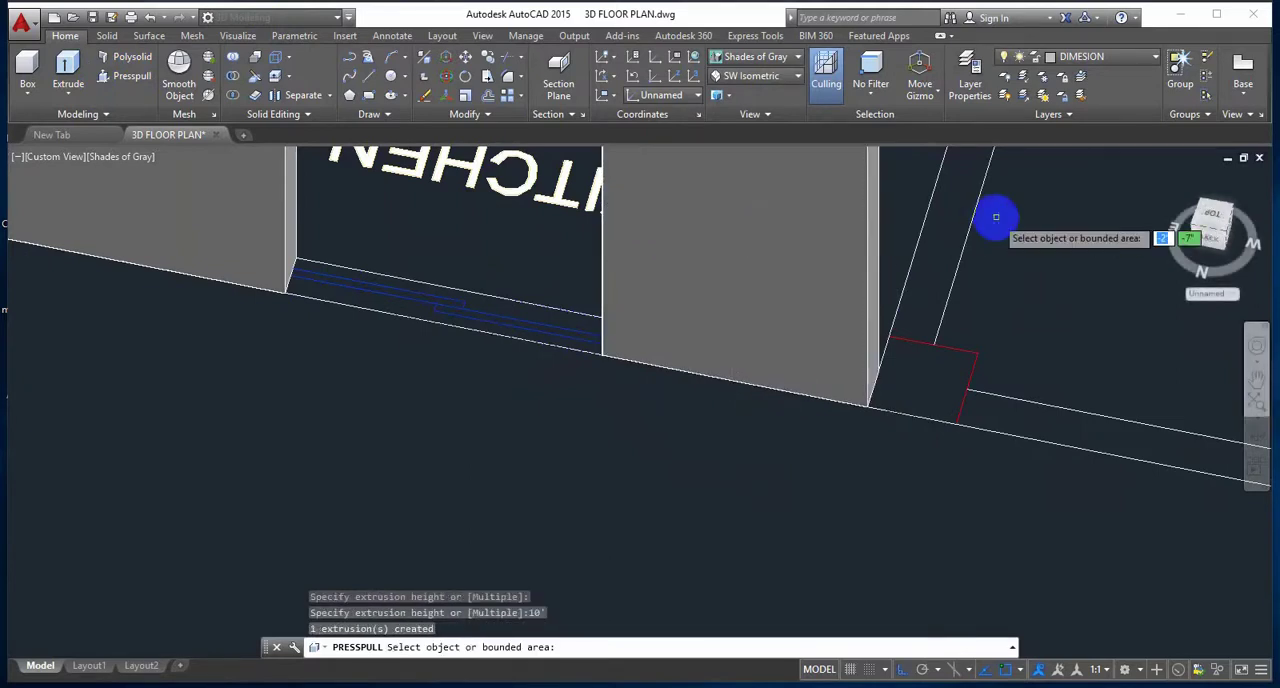
{"action": "left_click", "coordinate": [937, 387]}
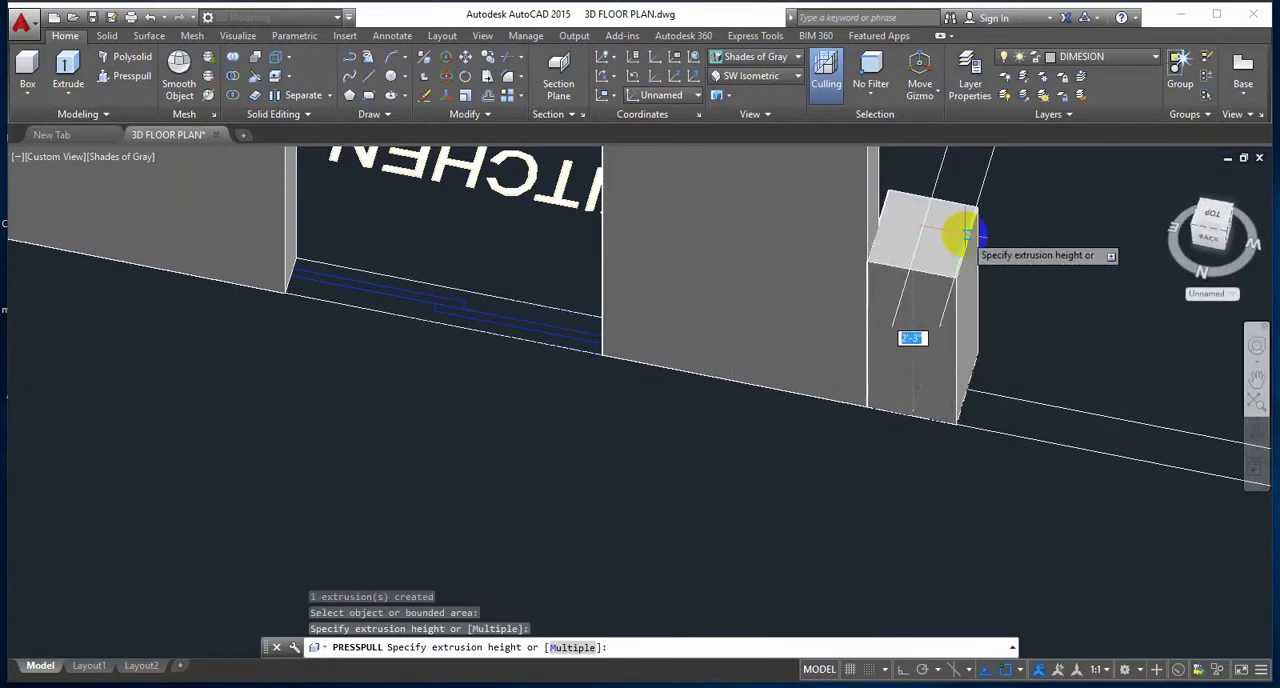
{"action": "key", "text": "Return"}
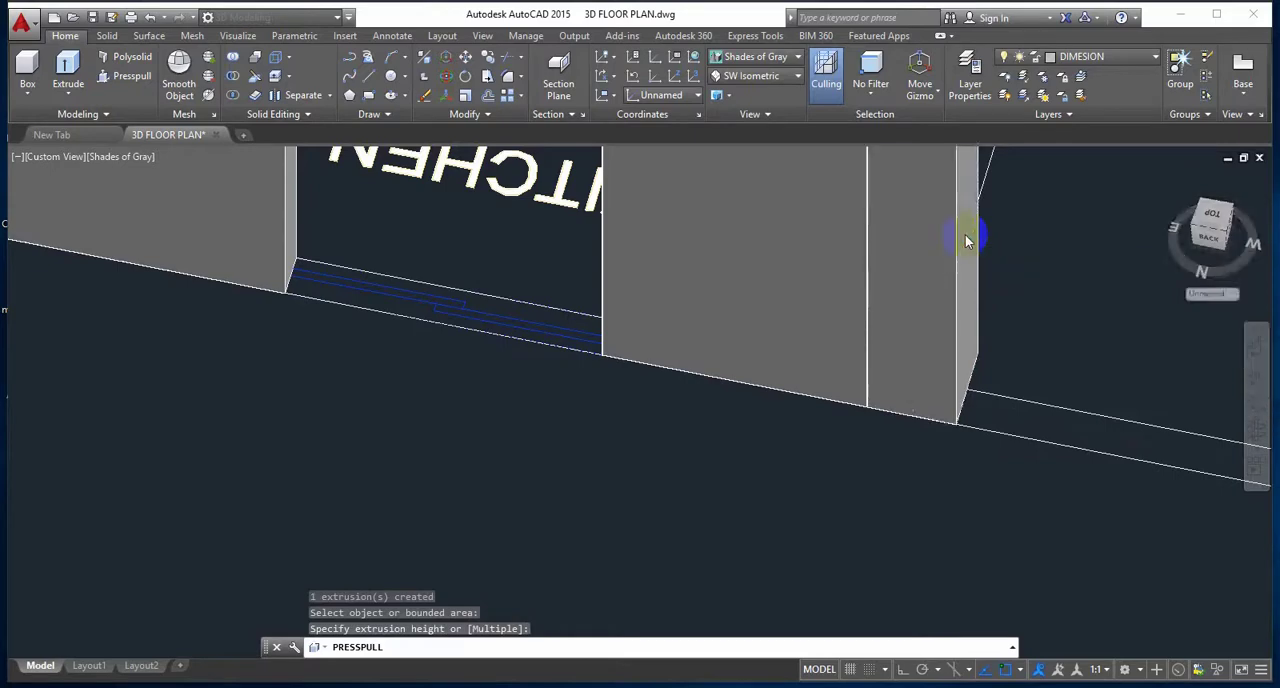
Step: Presspull the 12'-0"X9'-9" bedroom's outer wall between the kitchen column and the bedroom window to a height of 10'
{"action": "scroll", "coordinate": [937, 281], "scroll_direction": "down", "scroll_amount": 6}
{"action": "middle_click_drag", "start_coordinate": [853, 355], "coordinate": [588, 448]}
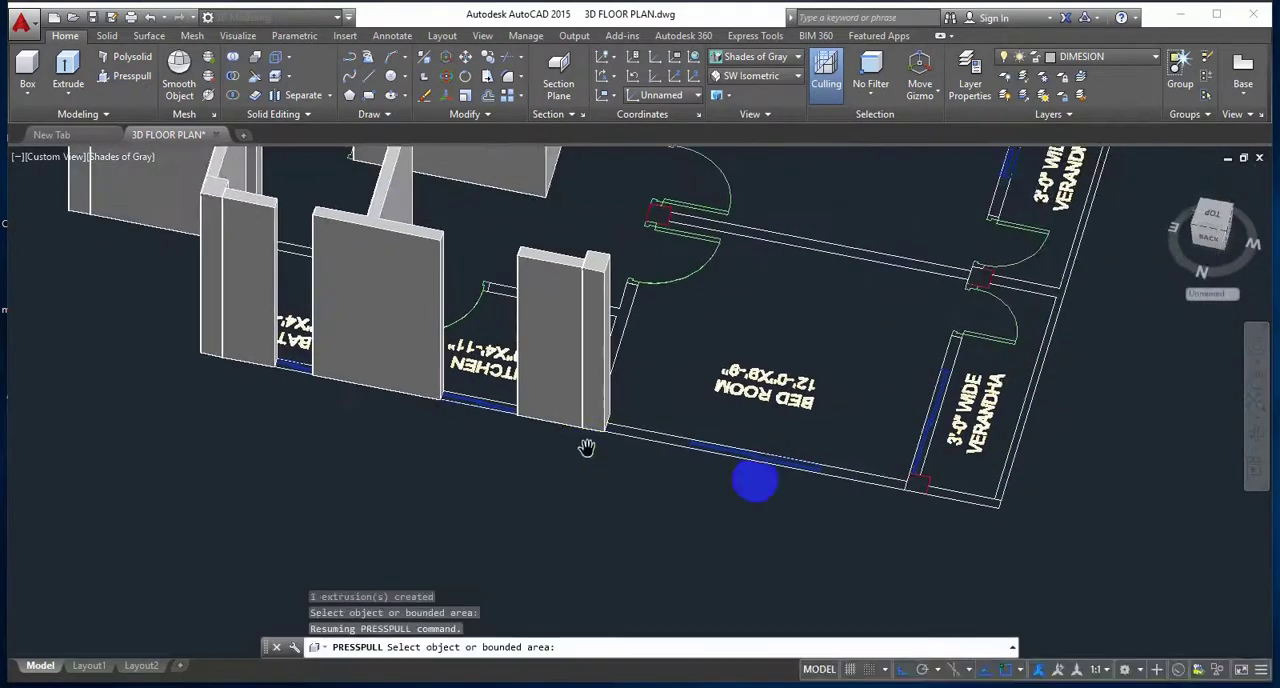
{"action": "scroll", "coordinate": [685, 444], "scroll_direction": "up", "scroll_amount": 4}
{"action": "left_click", "coordinate": [629, 436]}
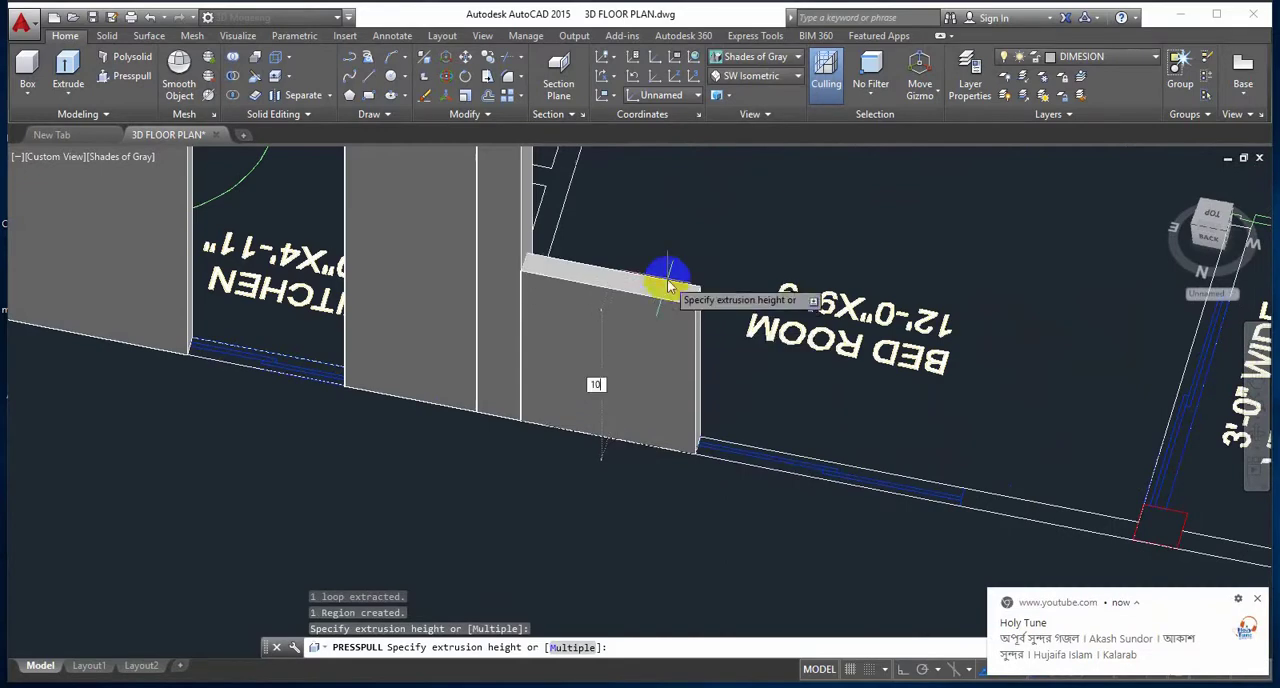
{"action": "key", "text": "Return"}
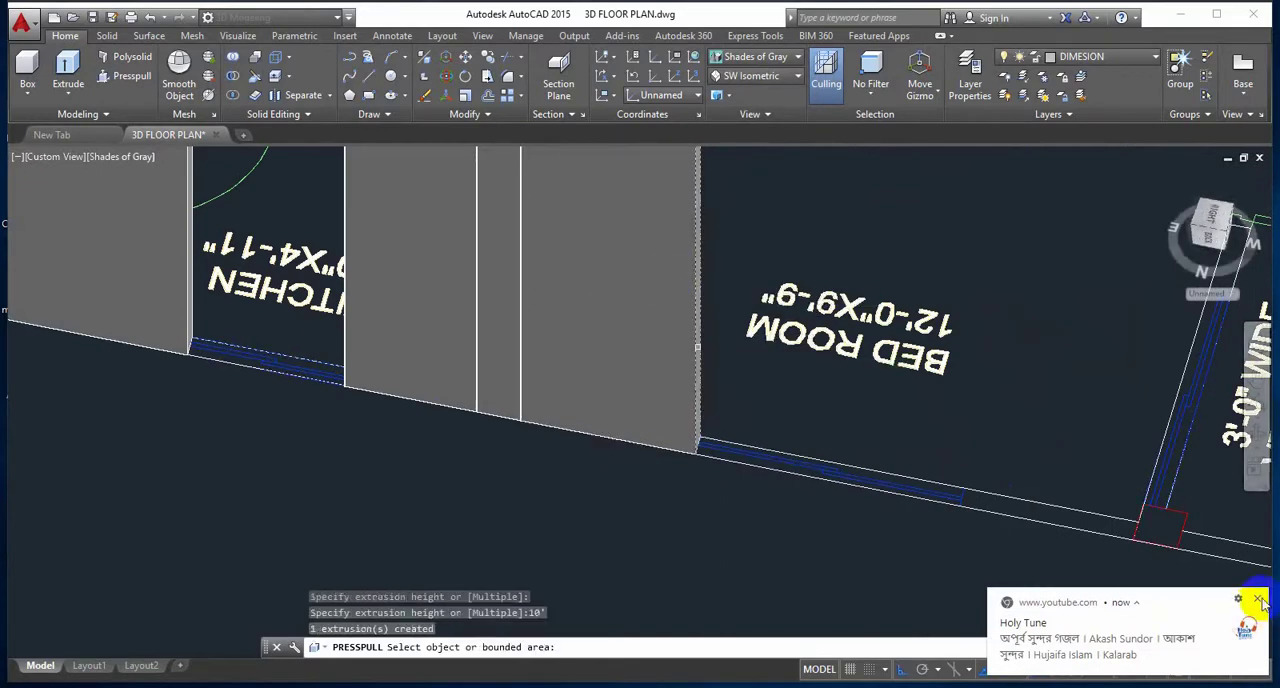
{"action": "left_click", "coordinate": [1257, 598]}
Step: Presspull the 12'-0"X9'-9" bedroom's outer wall between its window and the verandha column to a height of 10'
{"action": "middle_click_drag", "start_coordinate": [1080, 545], "coordinate": [760, 528]}
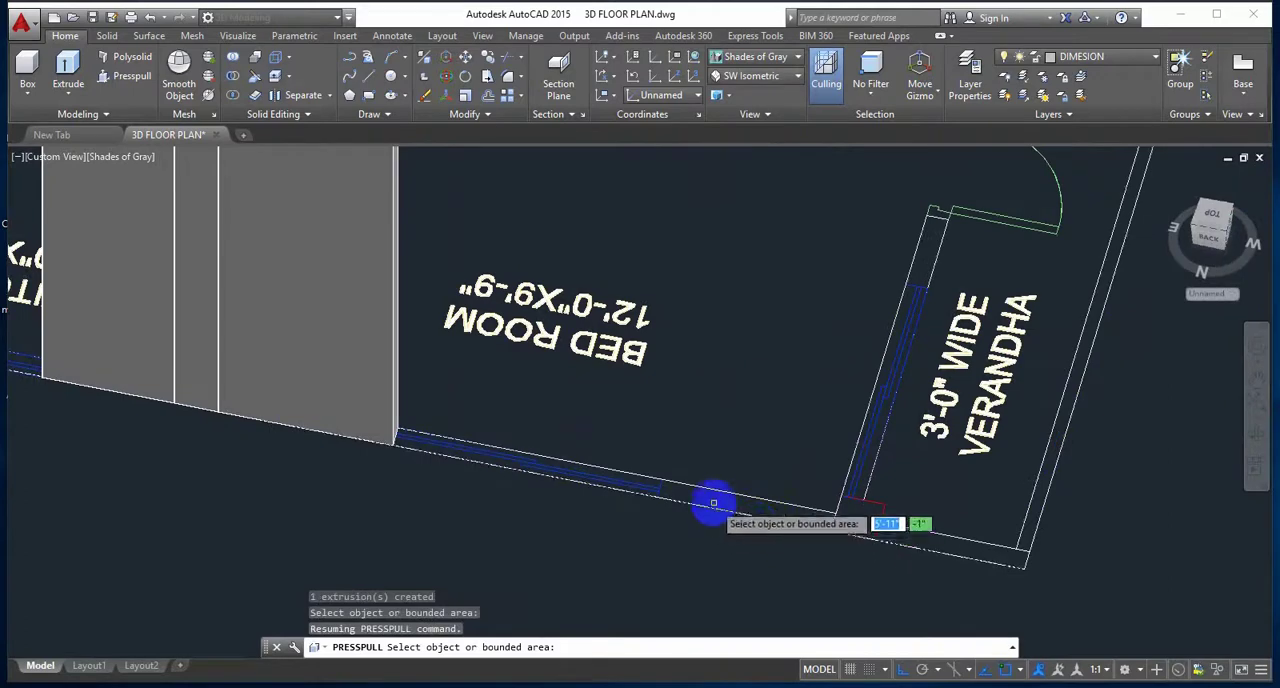
{"action": "scroll", "coordinate": [744, 504], "scroll_direction": "up", "scroll_amount": 3}
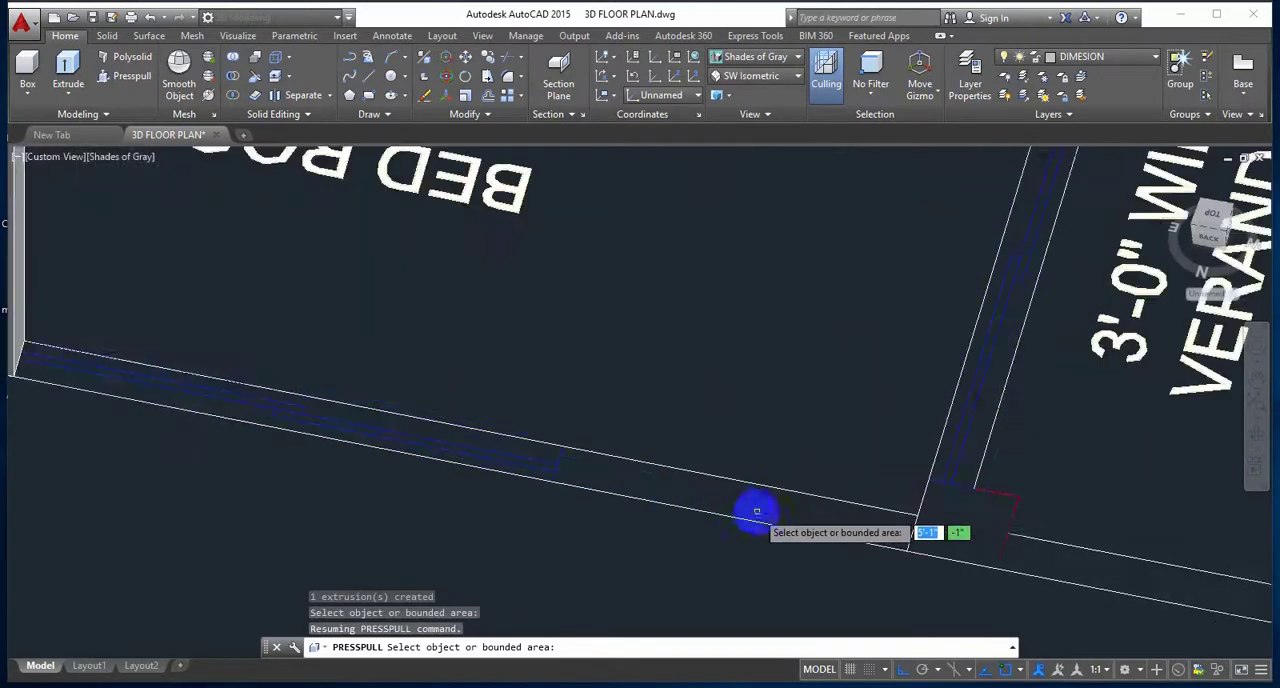
{"action": "left_click", "coordinate": [148, 76]}
{"action": "left_click", "coordinate": [689, 493]}
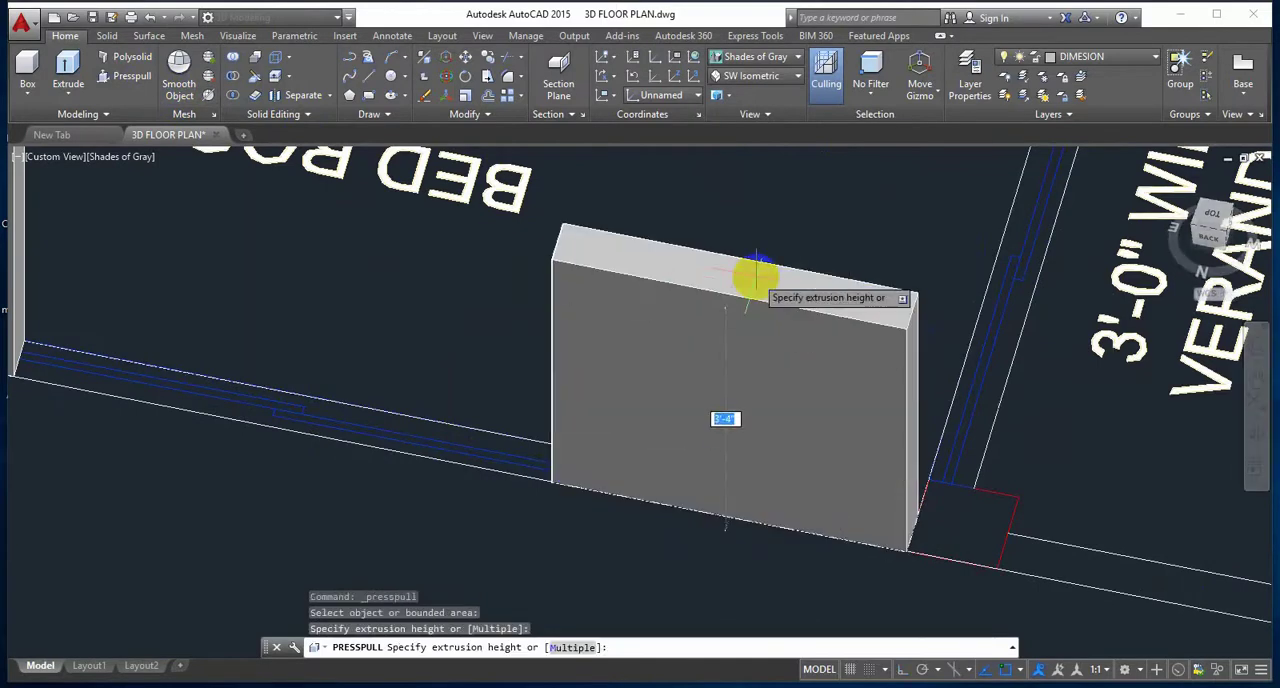
{"action": "type", "text": "10"}
{"action": "key", "text": "Return"}
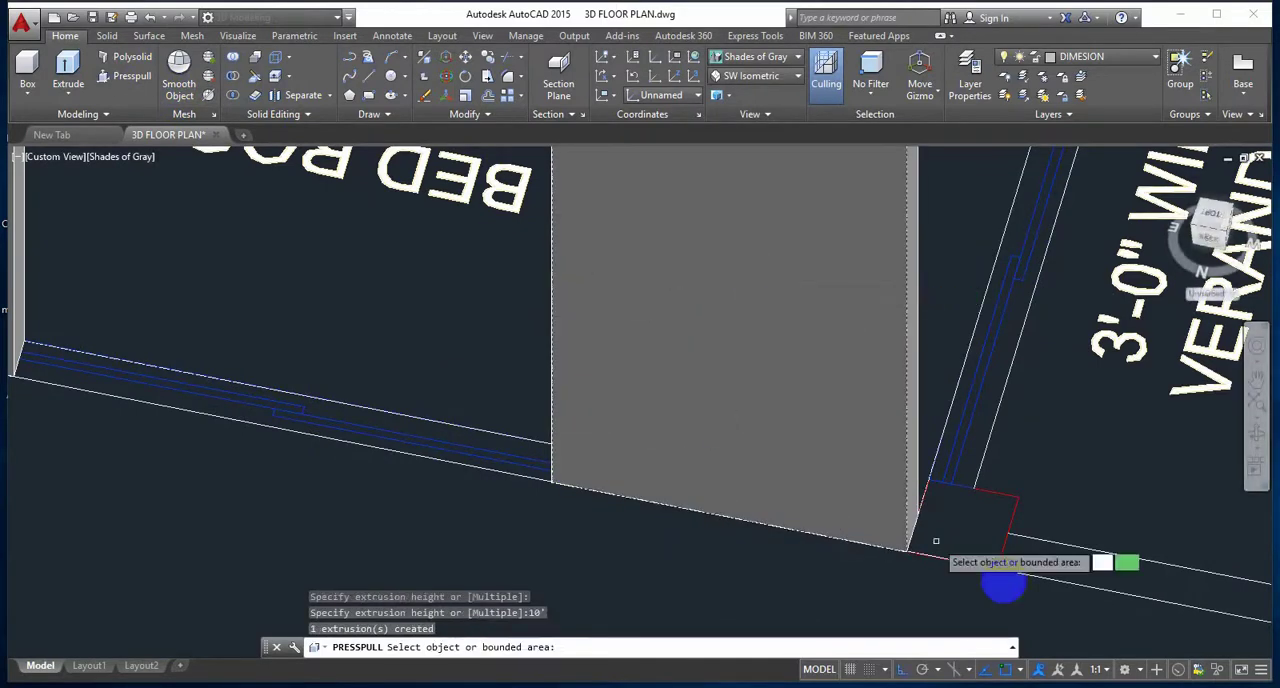
Step: Presspull the column between the 12'-0"X9'-9" bedroom and its verandha, and the verandha's end wall, to a height of 10'
{"action": "middle_click_drag", "start_coordinate": [1000, 586], "coordinate": [709, 566]}
{"action": "left_click", "coordinate": [663, 513]}
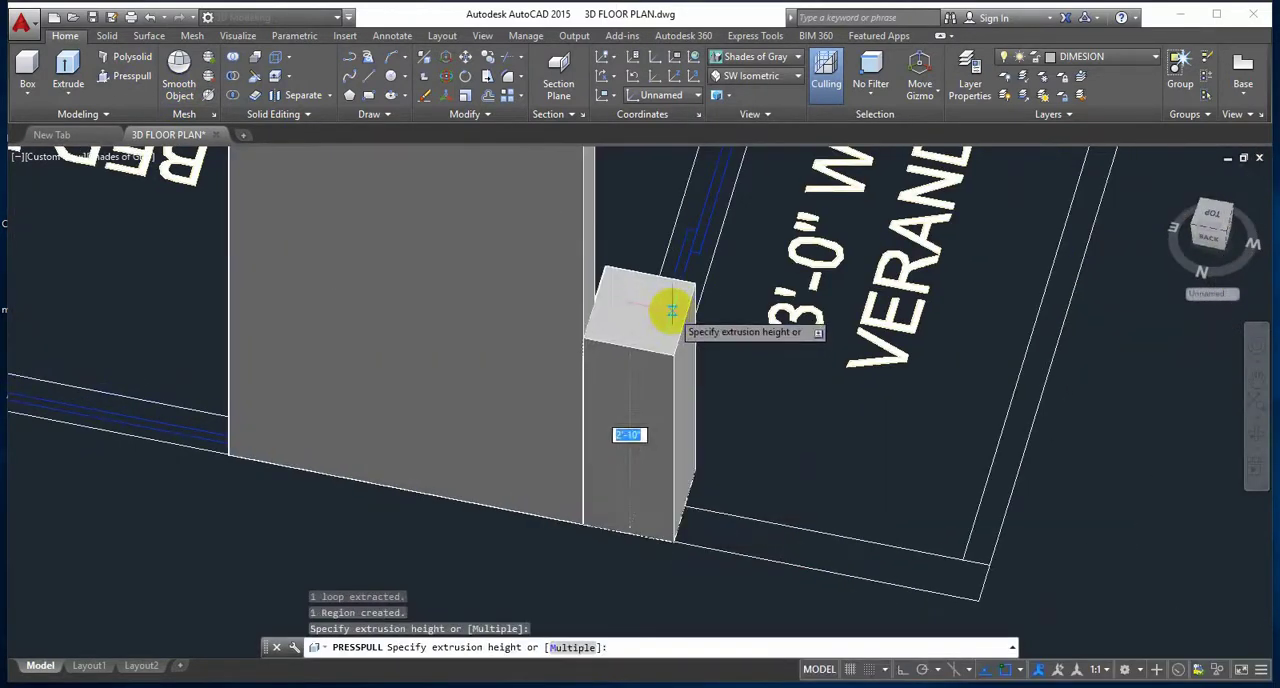
{"action": "type", "text": "10'"}
{"action": "key", "text": "Return"}
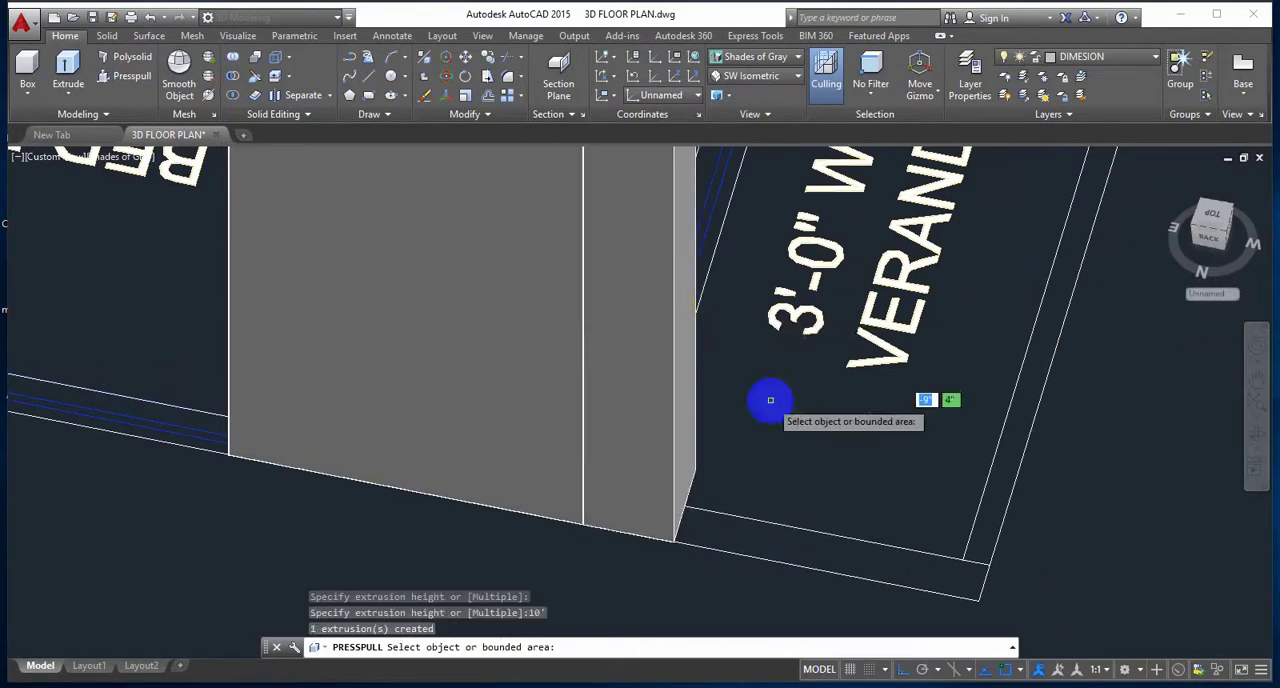
{"action": "left_click", "coordinate": [871, 560]}
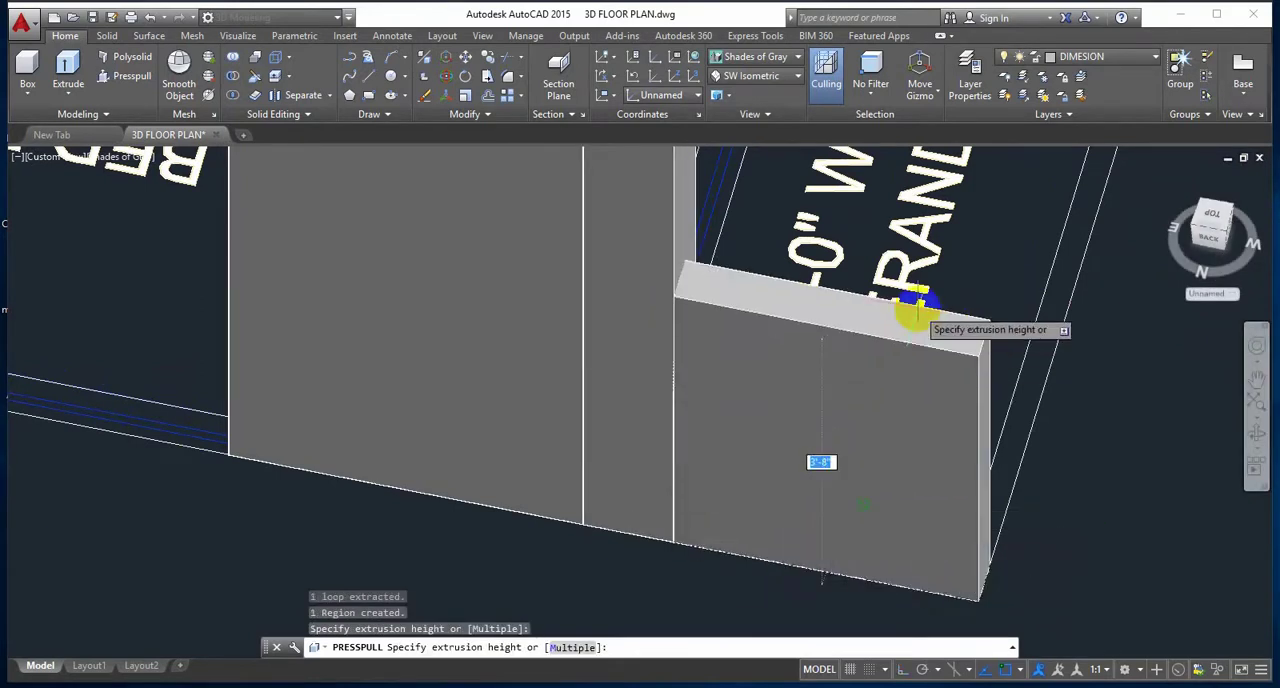
{"action": "type", "text": "10'"}
{"action": "key", "text": "Return"}
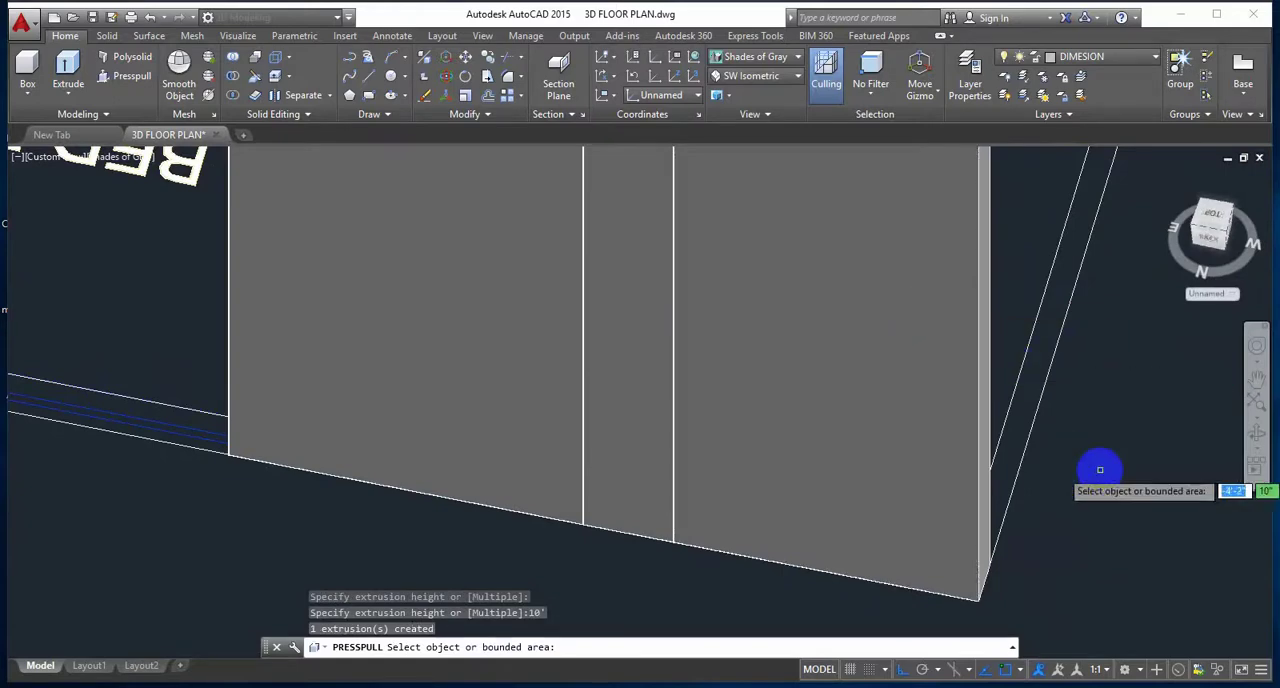
Step: Presspull the front wall of the two verandhas together with the dividing wall between them to a height of 3'
{"action": "scroll", "coordinate": [1114, 494], "scroll_direction": "down", "scroll_amount": 10}
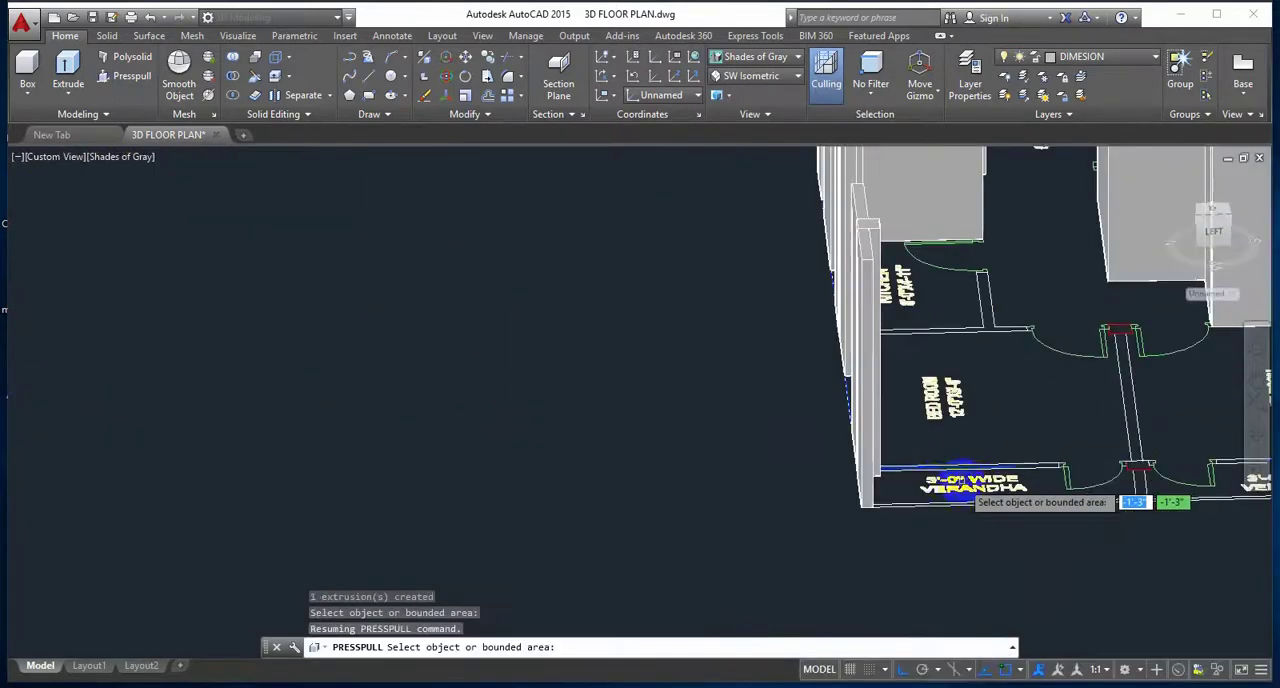
{"action": "scroll", "coordinate": [912, 409], "scroll_direction": "up", "scroll_amount": 6}
{"action": "middle_click_drag", "start_coordinate": [987, 475], "coordinate": [980, 491], "text": "shift"}
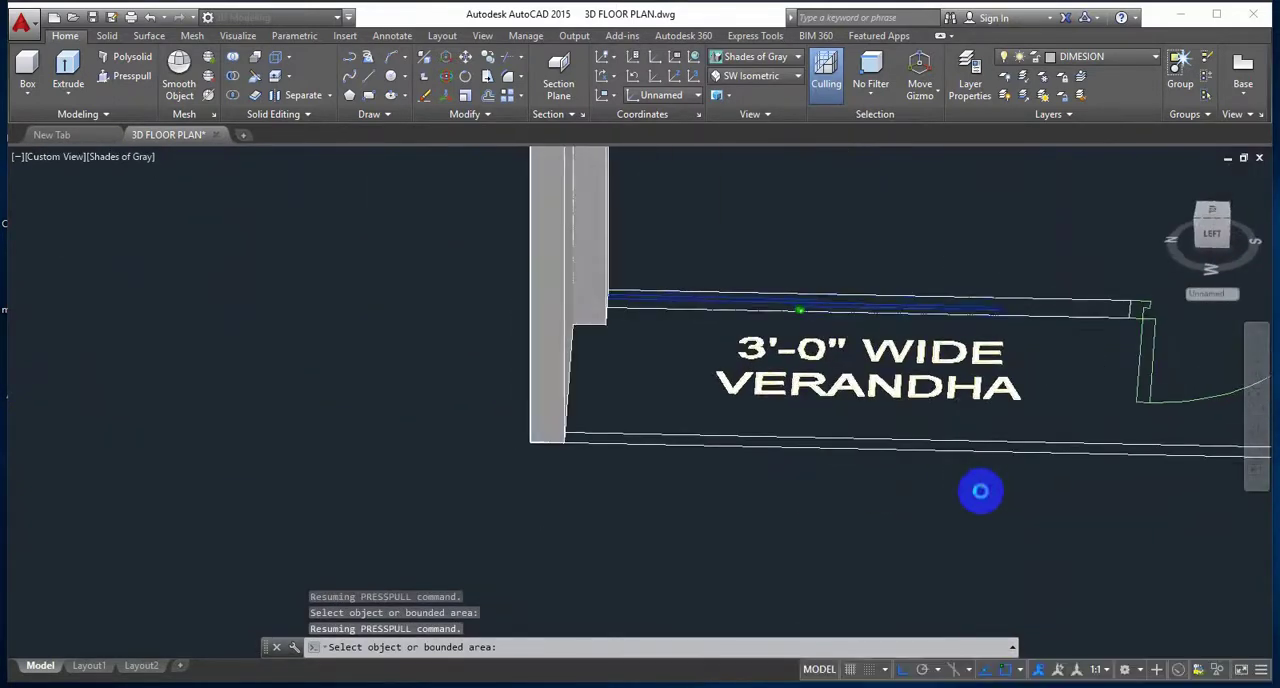
{"action": "scroll", "coordinate": [972, 490], "scroll_direction": "up", "scroll_amount": 1}
{"action": "middle_click_drag", "start_coordinate": [891, 482], "coordinate": [626, 426]}
{"action": "scroll", "coordinate": [698, 440], "scroll_direction": "down", "scroll_amount": 2}
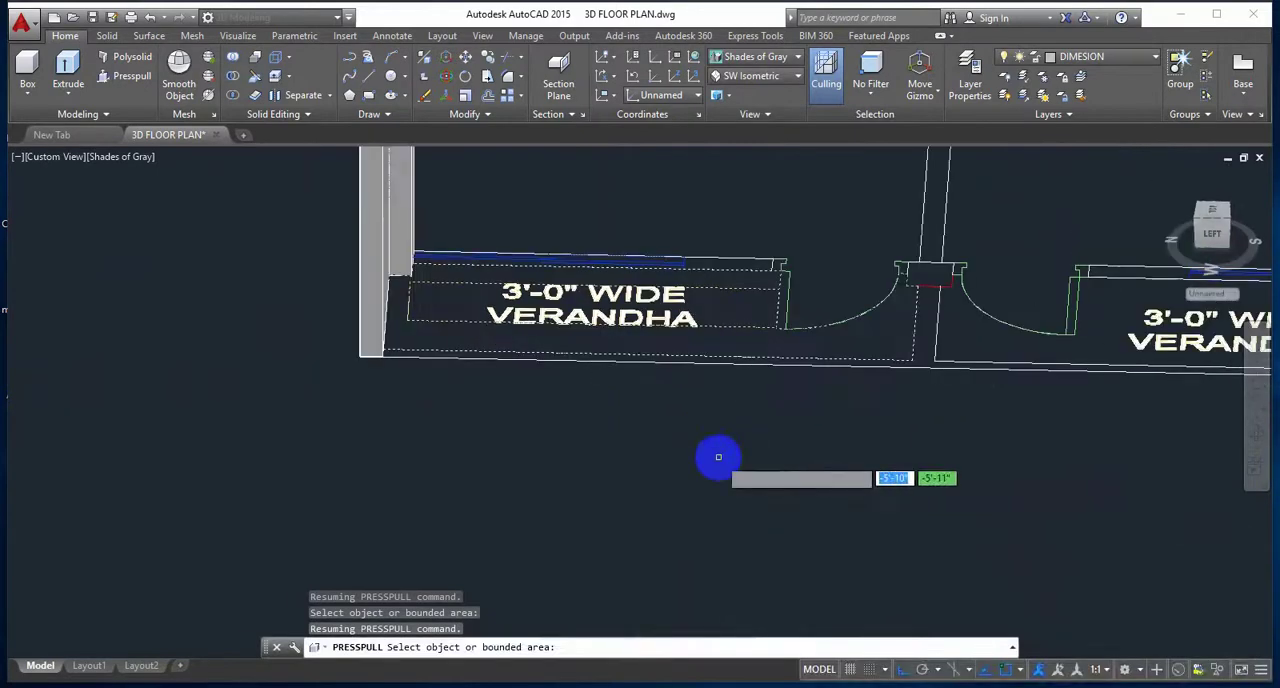
{"action": "middle_click_drag", "start_coordinate": [720, 457], "coordinate": [441, 443]}
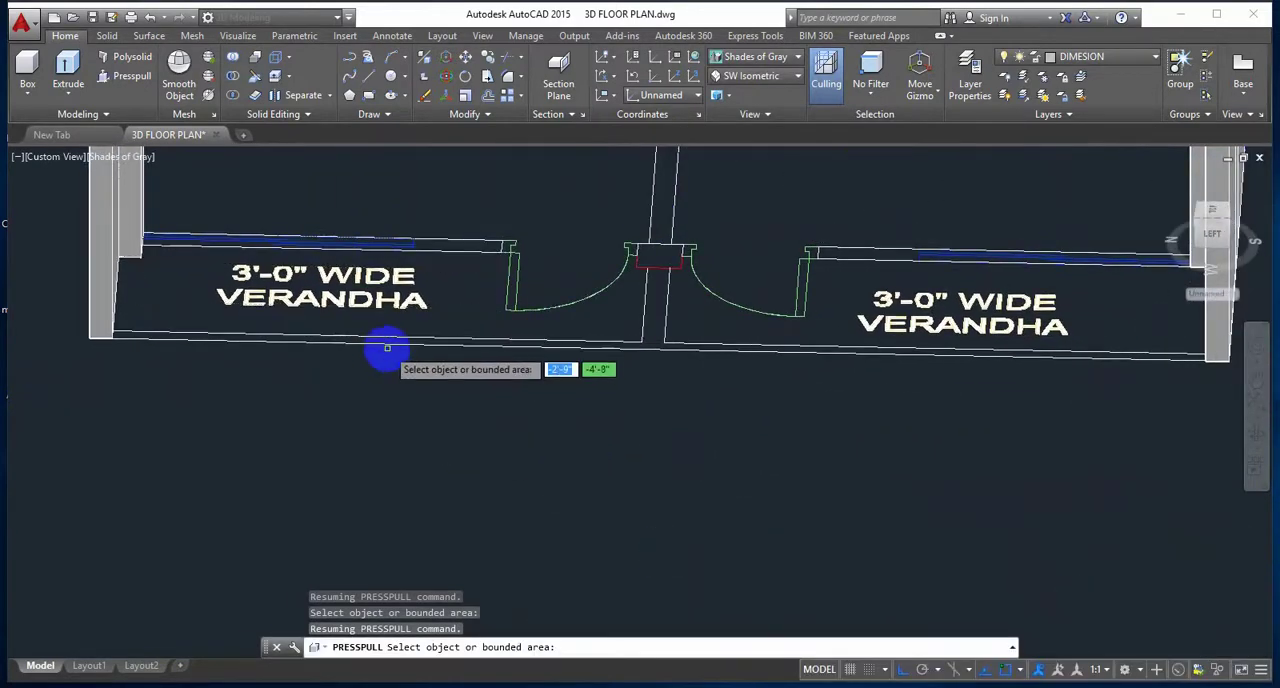
{"action": "middle_click_drag", "start_coordinate": [526, 390], "coordinate": [528, 408]}
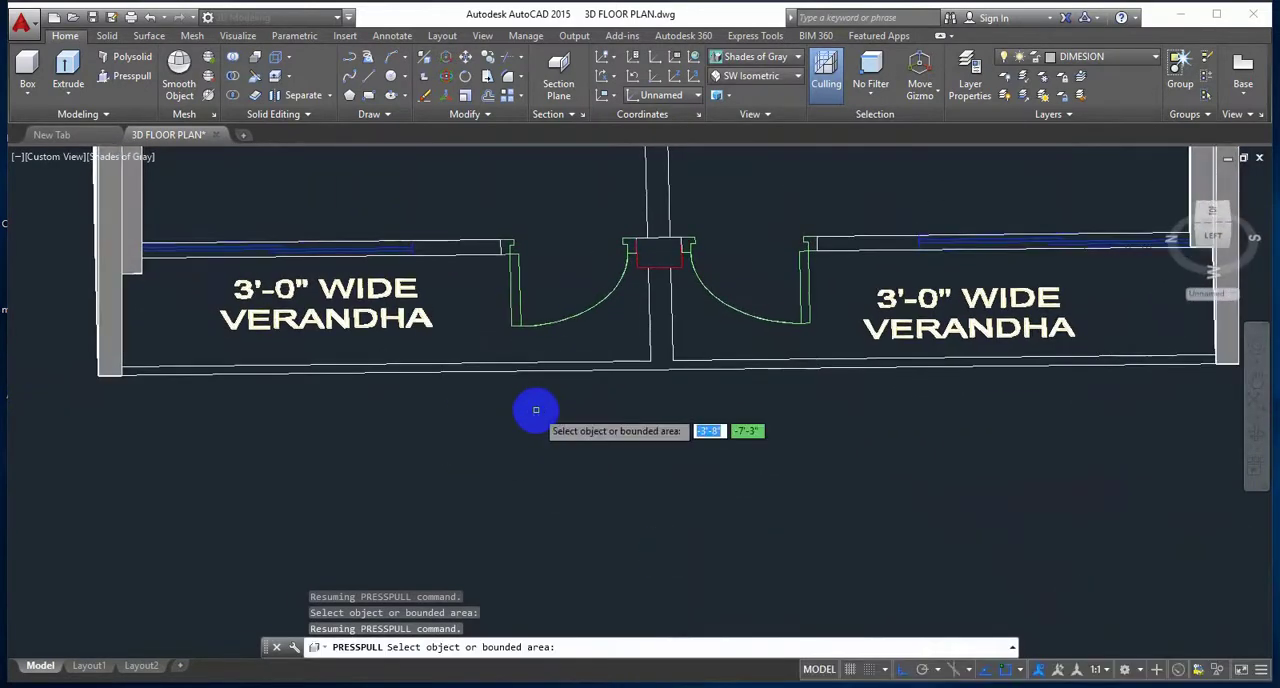
{"action": "scroll", "coordinate": [540, 408], "scroll_direction": "up", "scroll_amount": 1}
{"action": "scroll", "coordinate": [562, 413], "scroll_direction": "down", "scroll_amount": 2}
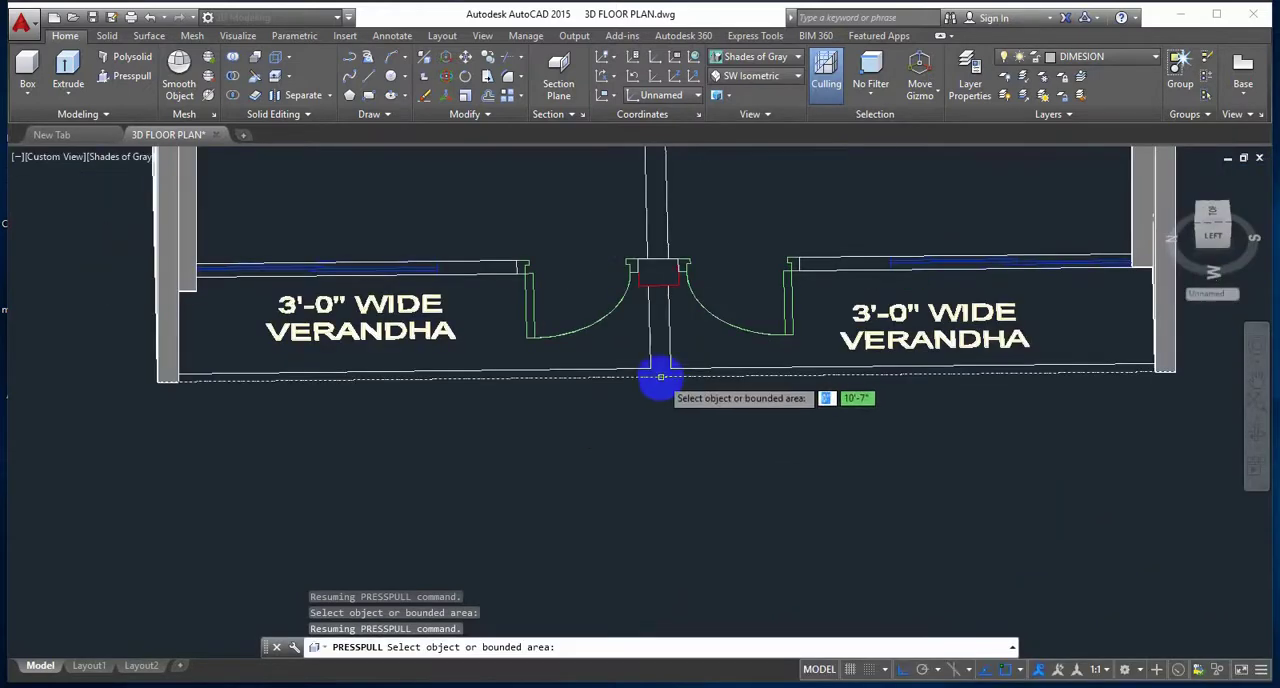
{"action": "left_click", "coordinate": [132, 77]}
{"action": "left_click", "coordinate": [660, 361]}
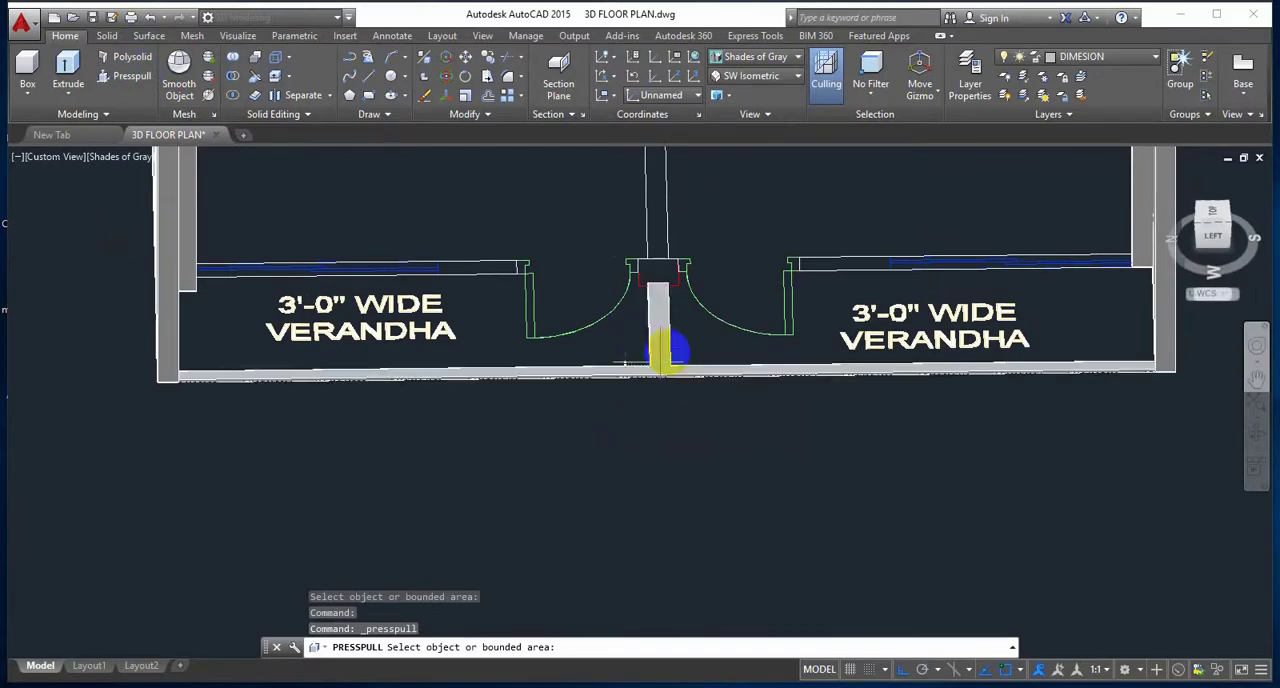
{"action": "type", "text": "3'"}
{"action": "key", "text": "Return"}
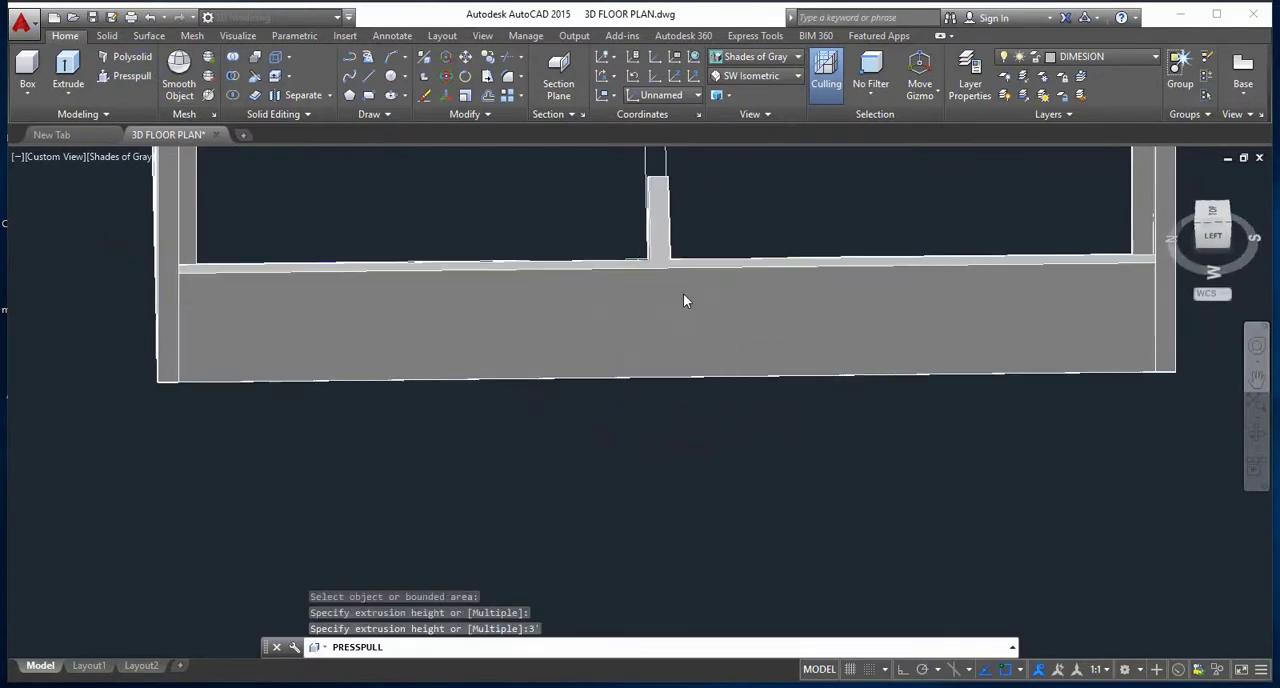
Step: Presspull the partition between the 12'-0"X9'-9" bedroom and the kitchen, including the kitchen's front wall, to a height of 10'
{"action": "middle_click_drag", "start_coordinate": [840, 380], "coordinate": [956, 485], "text": "shift"}
{"action": "scroll", "coordinate": [956, 485], "scroll_direction": "down", "scroll_amount": 5}
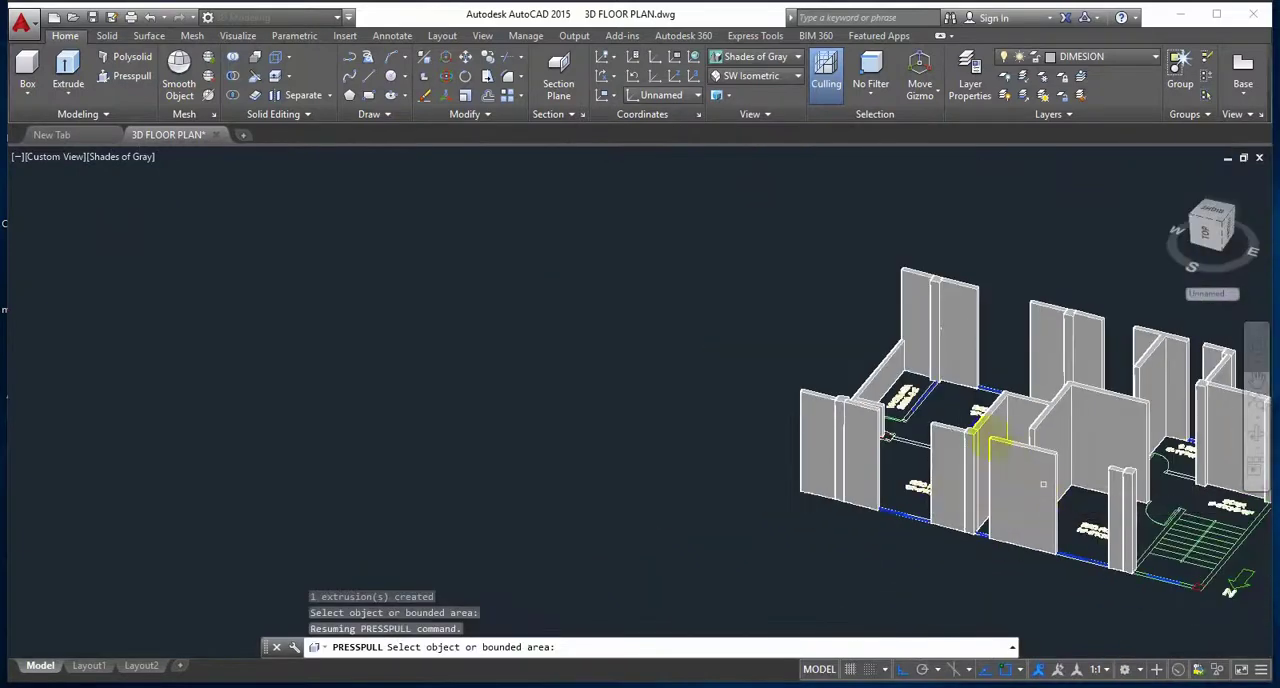
{"action": "middle_click_drag", "start_coordinate": [1043, 484], "coordinate": [1013, 433], "text": "shift"}
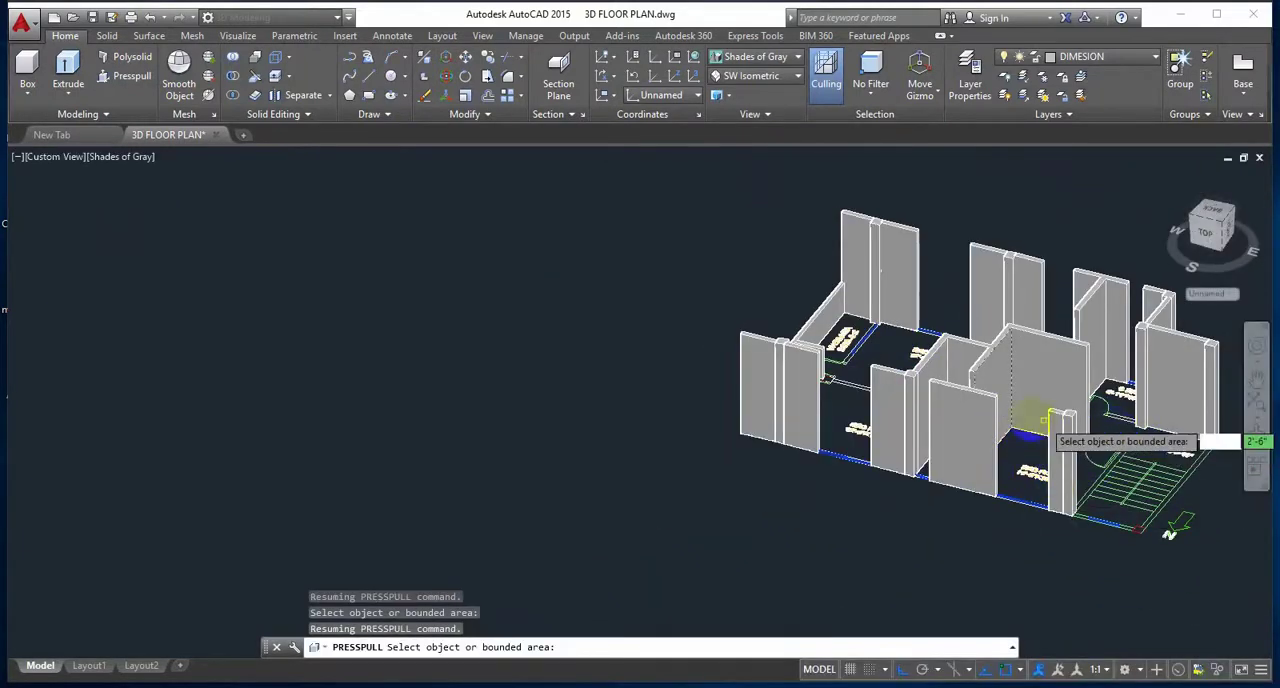
{"action": "scroll", "coordinate": [1140, 405], "scroll_direction": "up", "scroll_amount": 3}
{"action": "middle_click_drag", "start_coordinate": [1108, 412], "coordinate": [1114, 520], "text": "shift"}
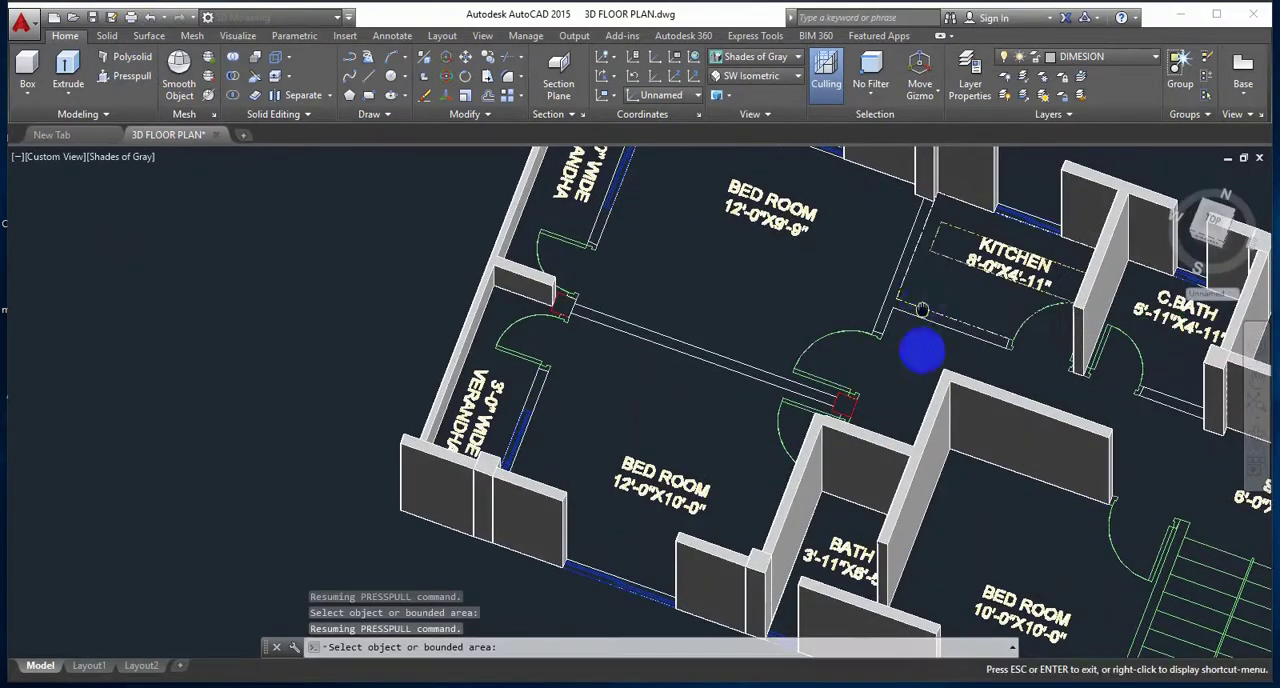
{"action": "scroll", "coordinate": [917, 360], "scroll_direction": "up", "scroll_amount": 5}
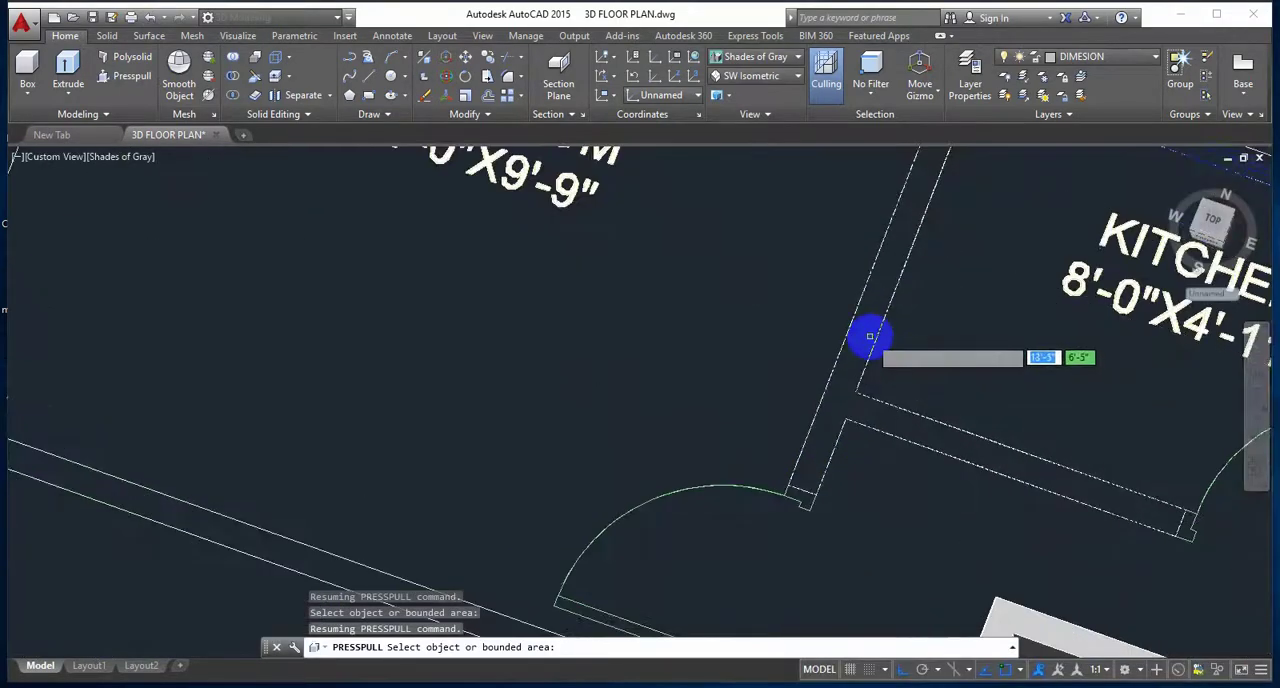
{"action": "left_click", "coordinate": [870, 336]}
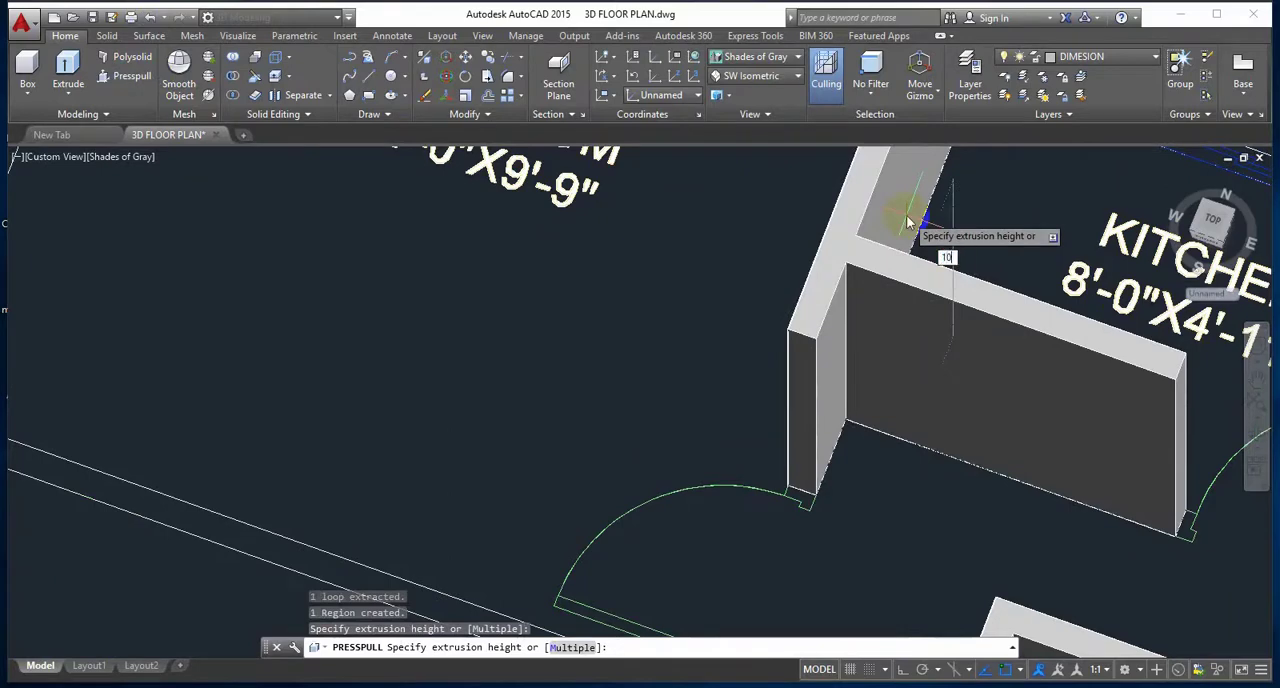
{"action": "left_click", "coordinate": [908, 222]}
Step: Presspull the wall piece between the door and window on the verandha side of the 12'-0"X9'-9" bedroom to 10'
{"action": "scroll", "coordinate": [571, 423], "scroll_direction": "down", "scroll_amount": 5}
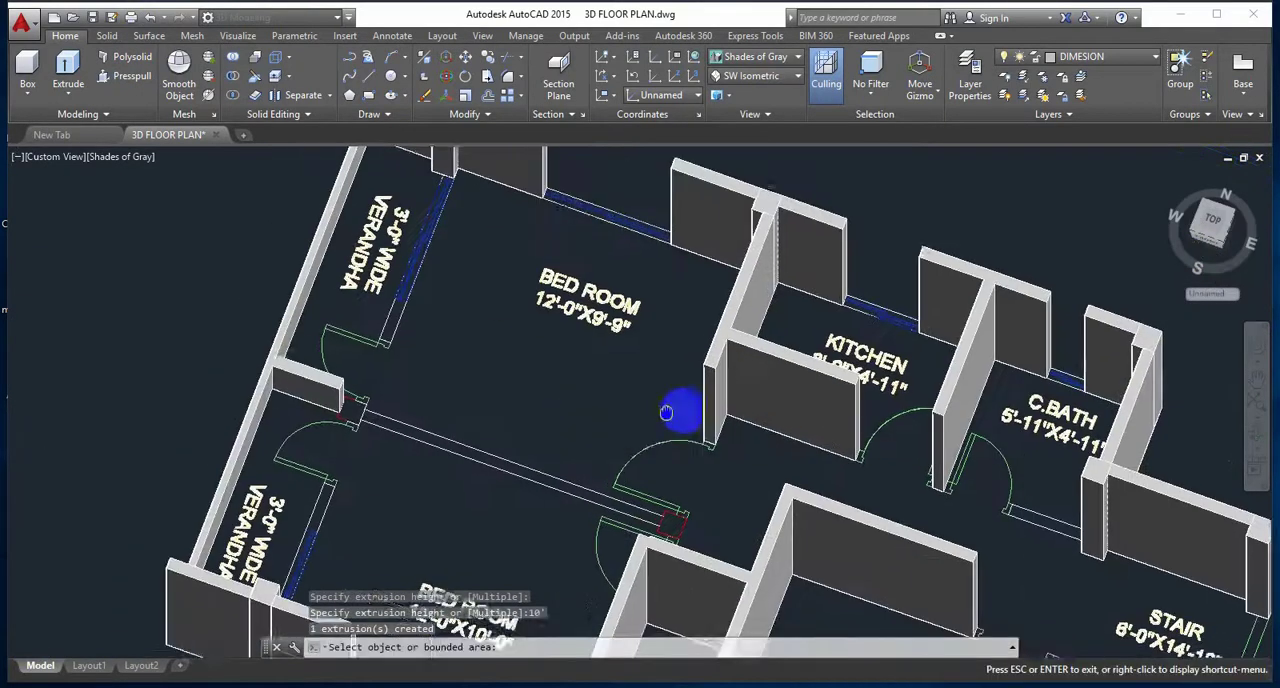
{"action": "scroll", "coordinate": [485, 319], "scroll_direction": "up", "scroll_amount": 5}
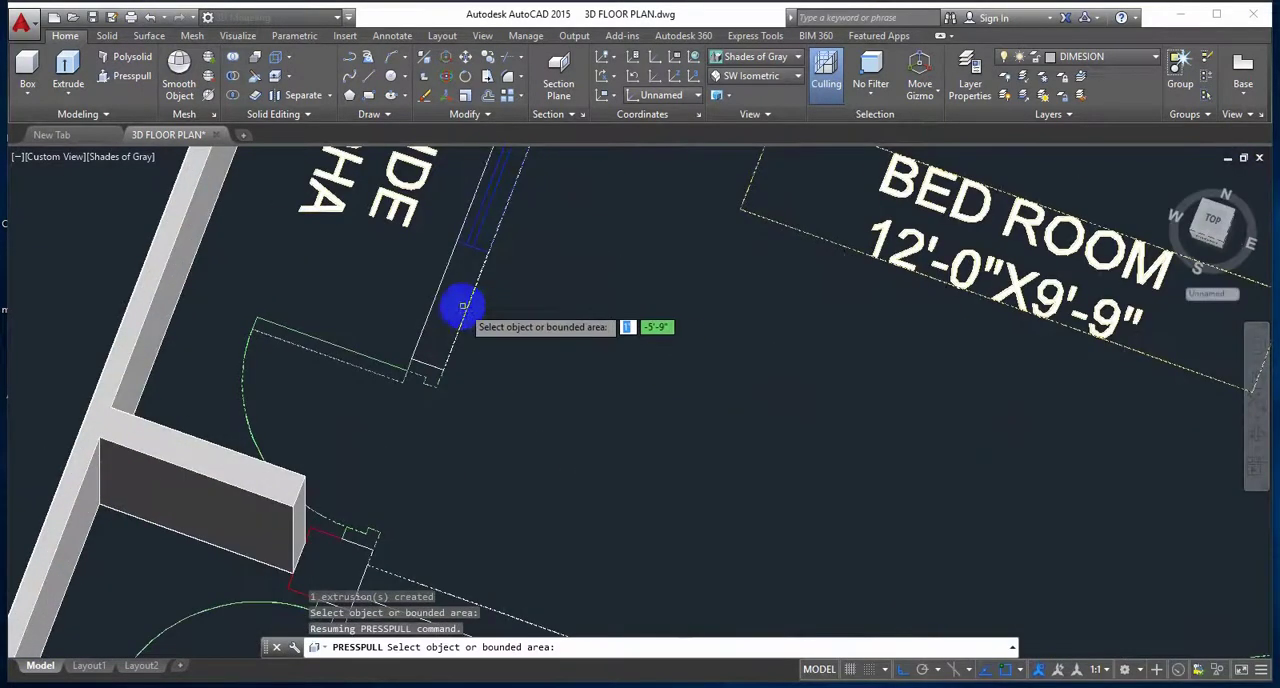
{"action": "left_click", "coordinate": [463, 305]}
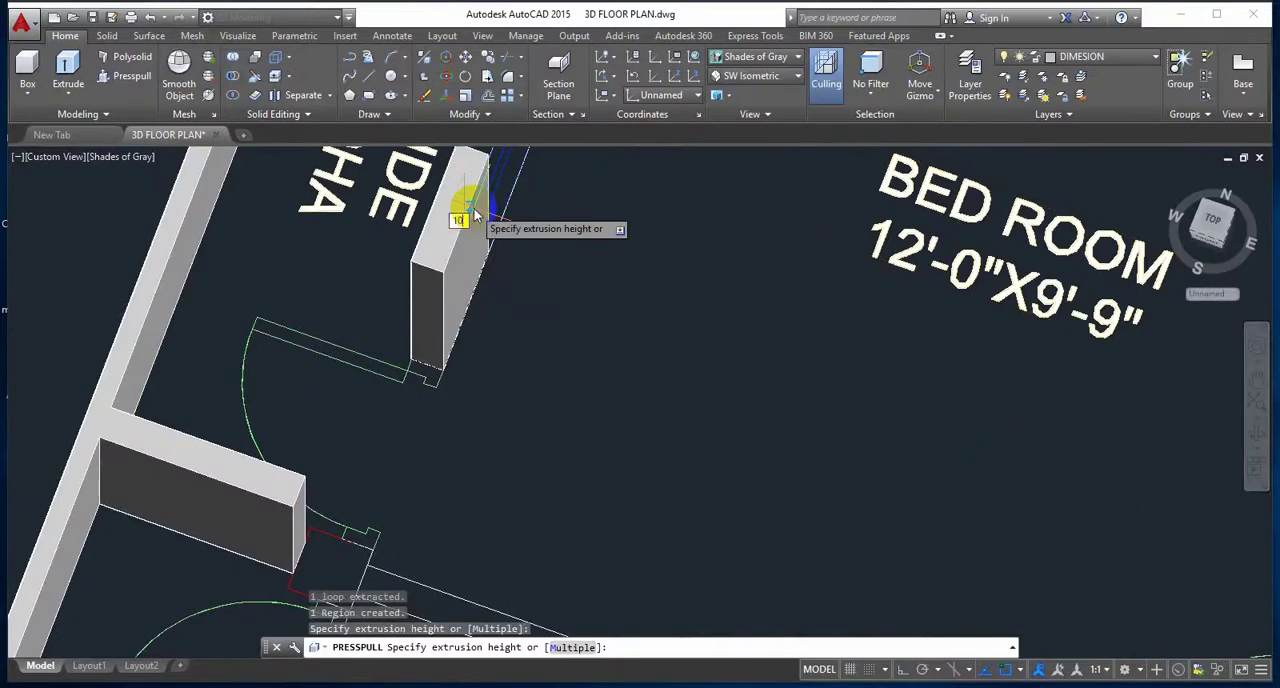
{"action": "key", "text": "Return"}
Step: Presspull the column at the inner end of the verandhas' dividing wall and the partition between the two 12'-0" bedrooms to 10'
{"action": "scroll", "coordinate": [528, 360], "scroll_direction": "down", "scroll_amount": 5}
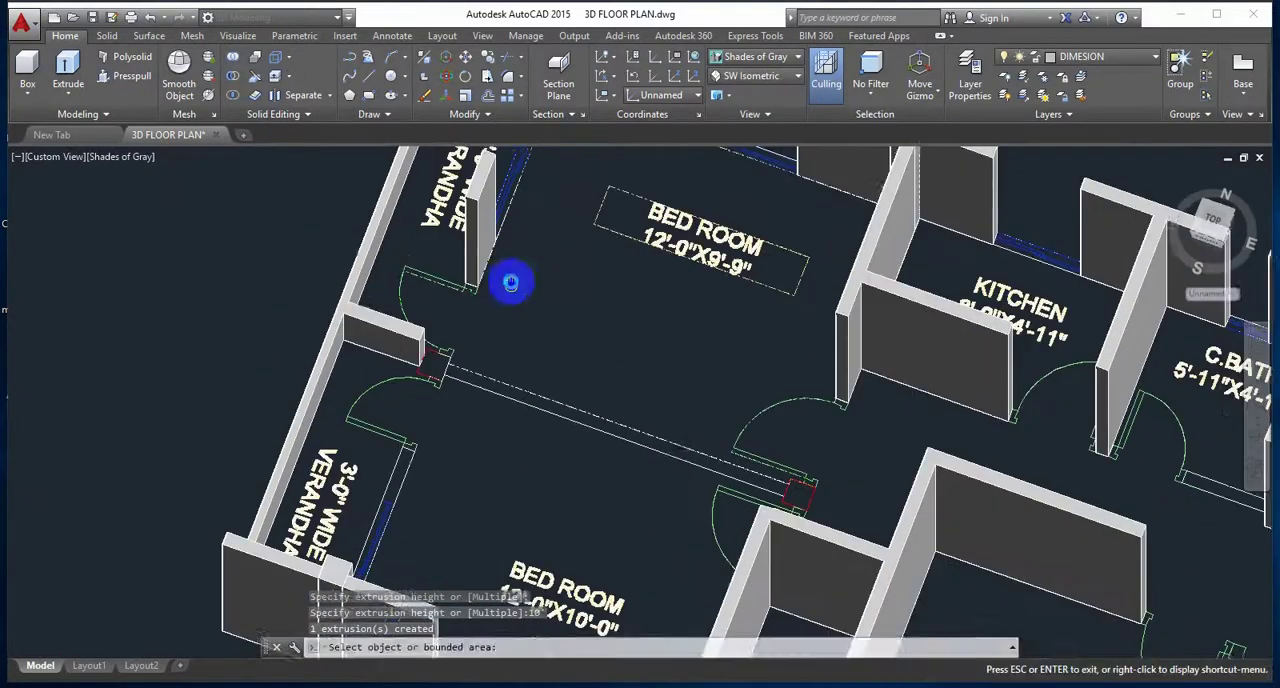
{"action": "scroll", "coordinate": [445, 360], "scroll_direction": "up", "scroll_amount": 5}
{"action": "left_click", "coordinate": [407, 359]}
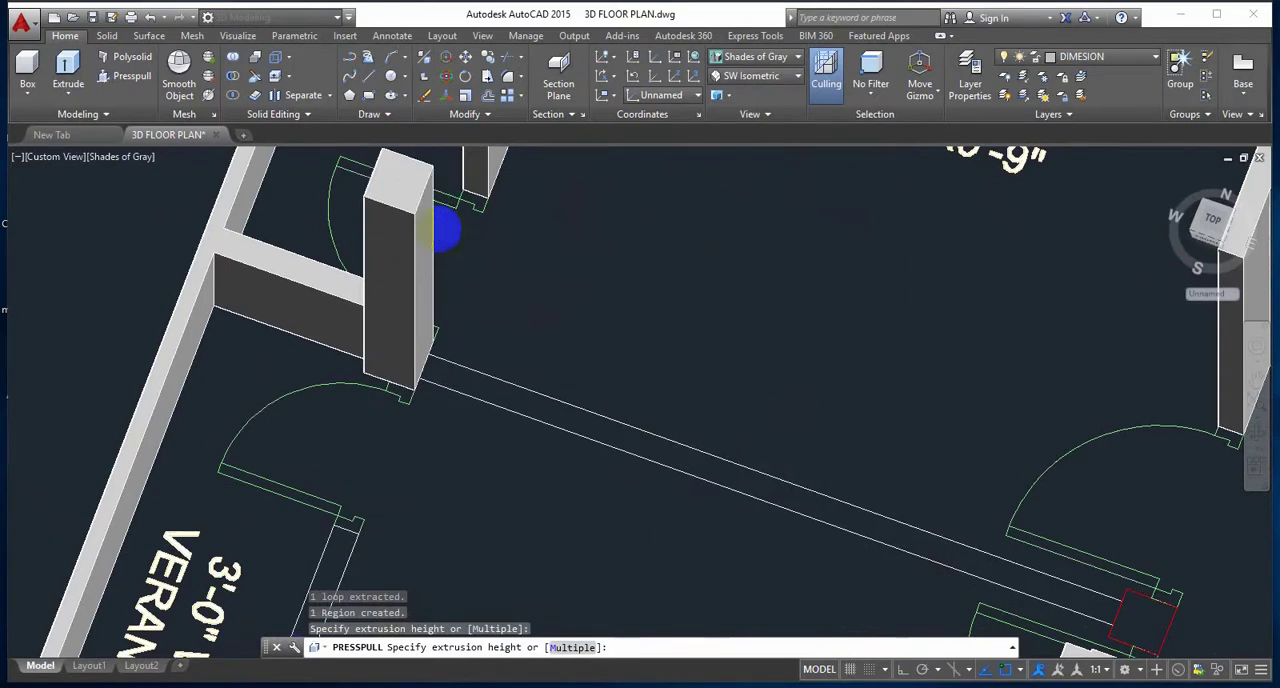
{"action": "type", "text": "10'"}
{"action": "key", "text": "Return"}
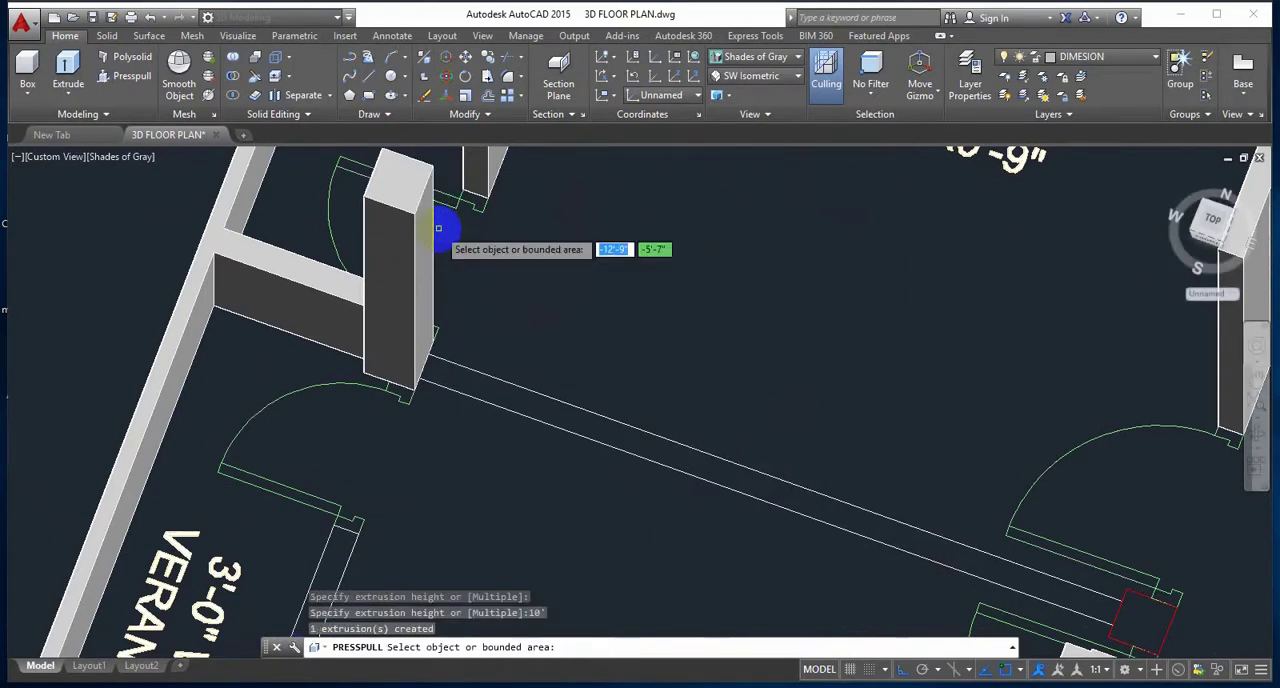
{"action": "left_click", "coordinate": [511, 392]}
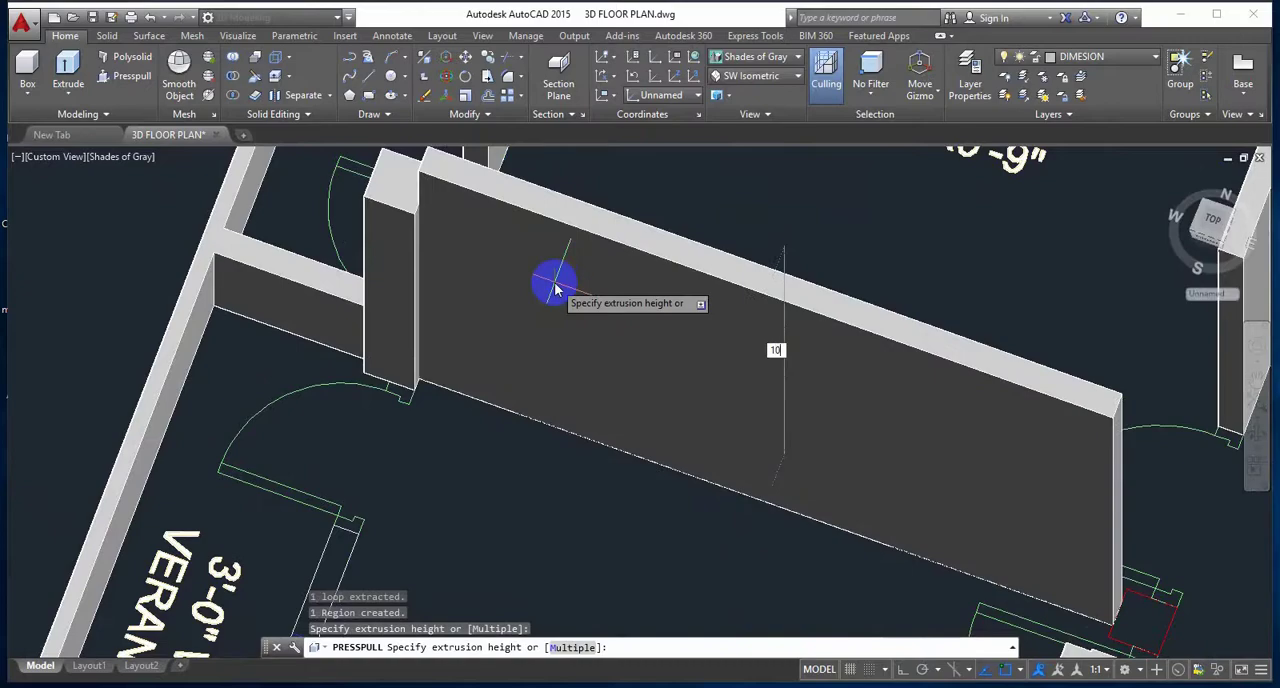
{"action": "key", "text": "Return"}
Step: Presspull the wall piece between the door and window on the verandha side of the 12'-0"X10'-0" bedroom to 10'
{"action": "scroll", "coordinate": [551, 310], "scroll_direction": "down", "scroll_amount": 3}
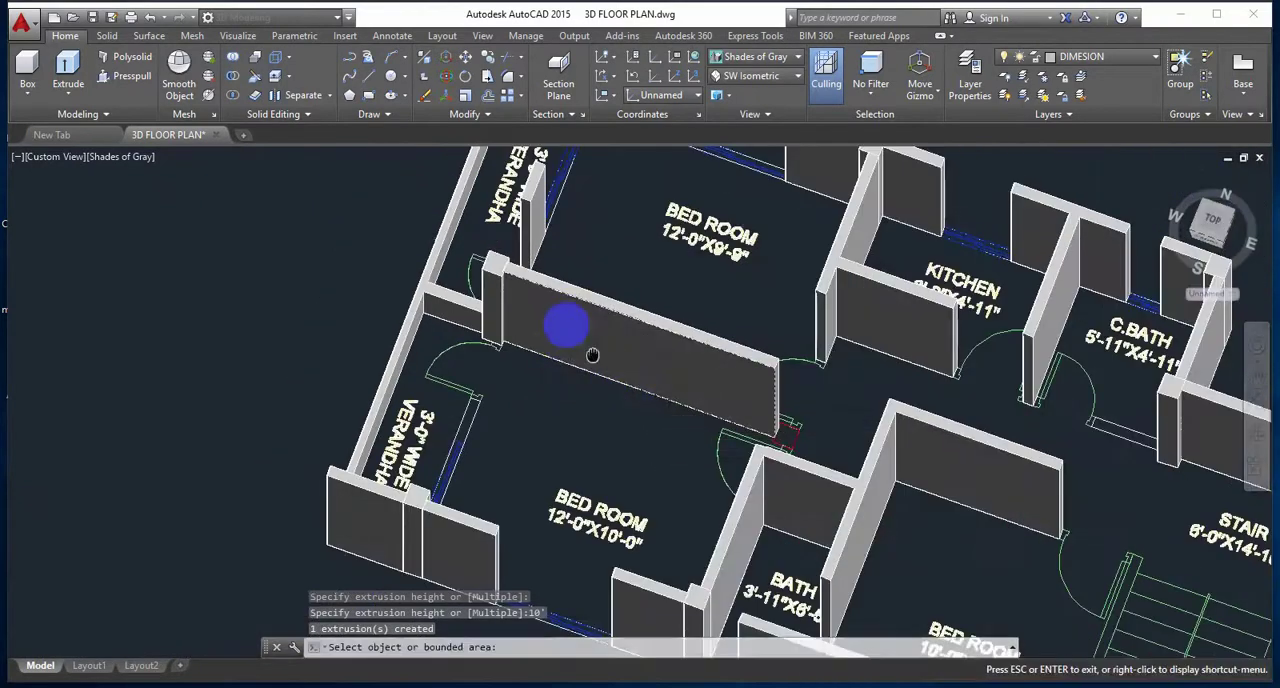
{"action": "middle_click_drag", "start_coordinate": [592, 355], "coordinate": [492, 437]}
{"action": "scroll", "coordinate": [392, 381], "scroll_direction": "up", "scroll_amount": 4}
{"action": "middle_click_drag", "start_coordinate": [398, 342], "coordinate": [389, 386], "text": "shift"}
{"action": "scroll", "coordinate": [389, 386], "scroll_direction": "down", "scroll_amount": 4}
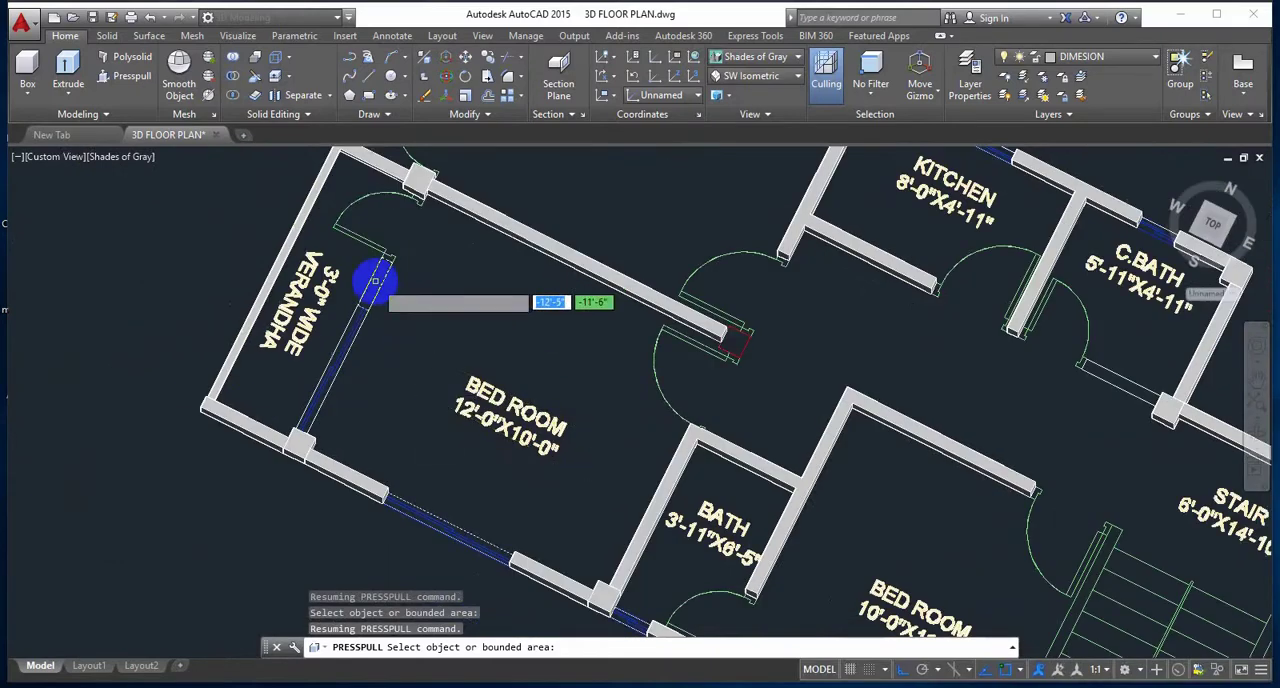
{"action": "left_click_drag", "start_coordinate": [376, 282], "coordinate": [402, 207]}
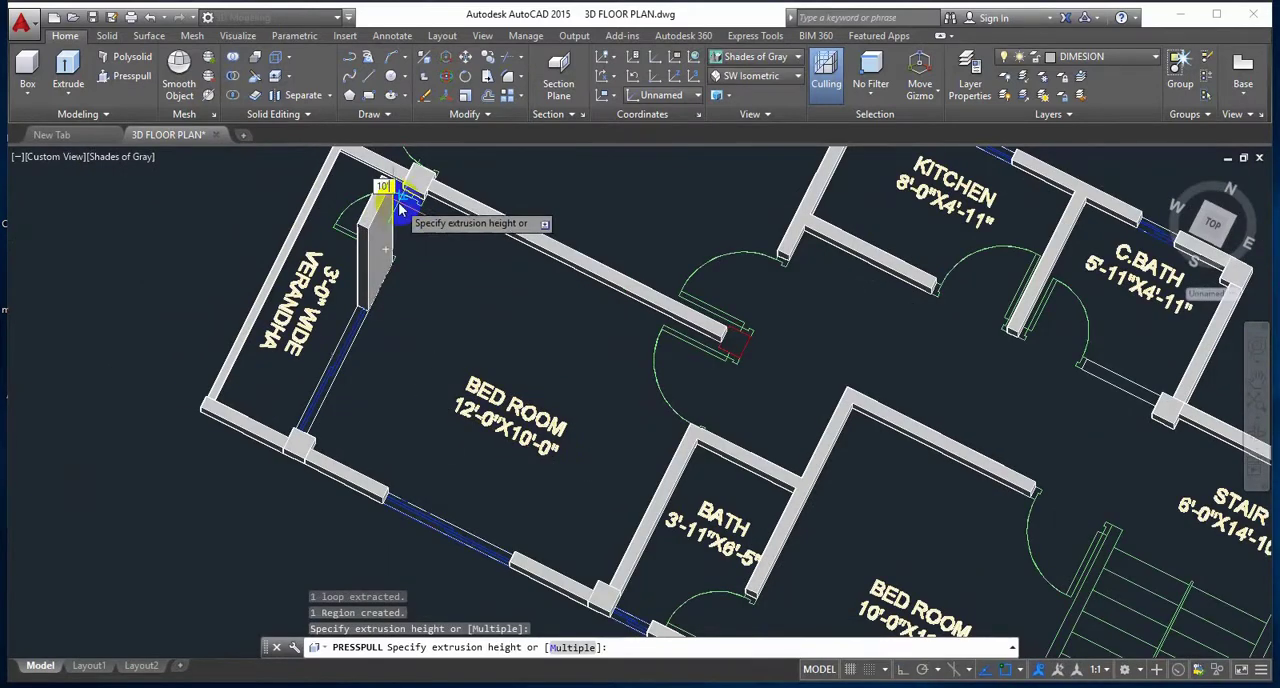
Step: Presspull the column beside the two bedroom doors, at the inner end of the bedrooms' partition wall, to a height of 10'
{"action": "middle_click_drag", "start_coordinate": [683, 408], "coordinate": [503, 418]}
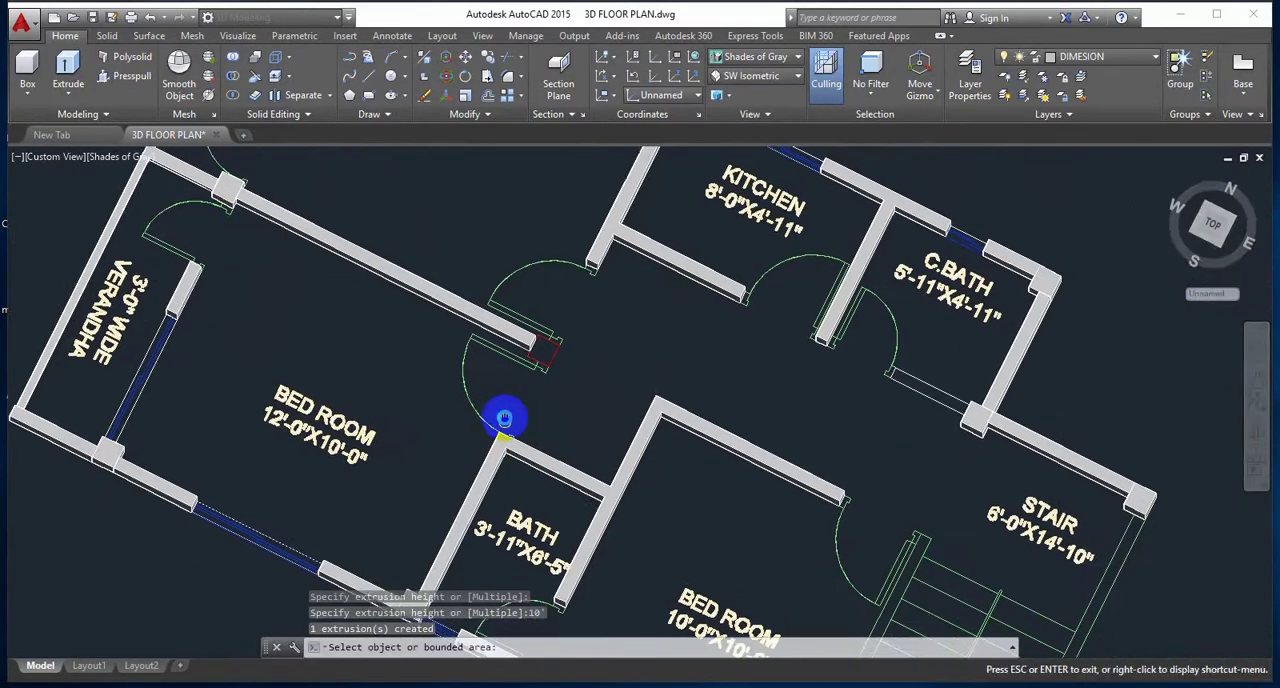
{"action": "scroll", "coordinate": [540, 373], "scroll_direction": "up", "scroll_amount": 2}
{"action": "scroll", "coordinate": [540, 373], "scroll_direction": "up", "scroll_amount": 2}
{"action": "left_click", "coordinate": [556, 325]}
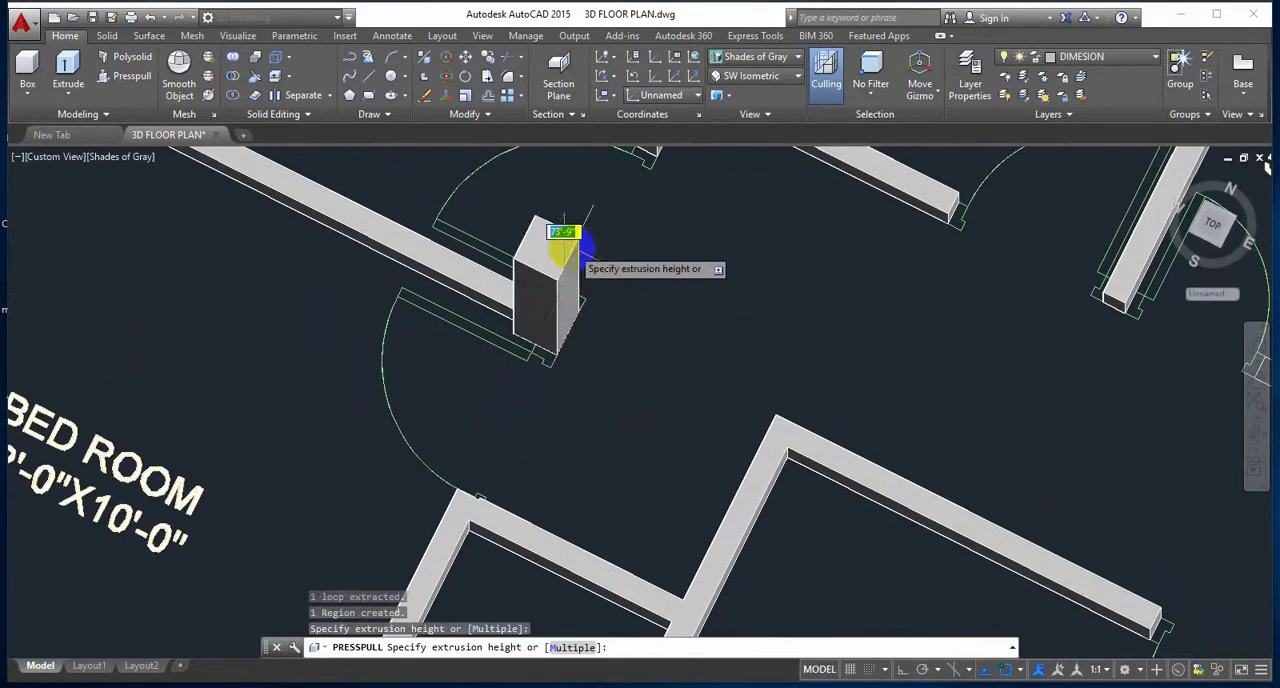
{"action": "type", "text": "10'"}
{"action": "key", "text": "Return"}
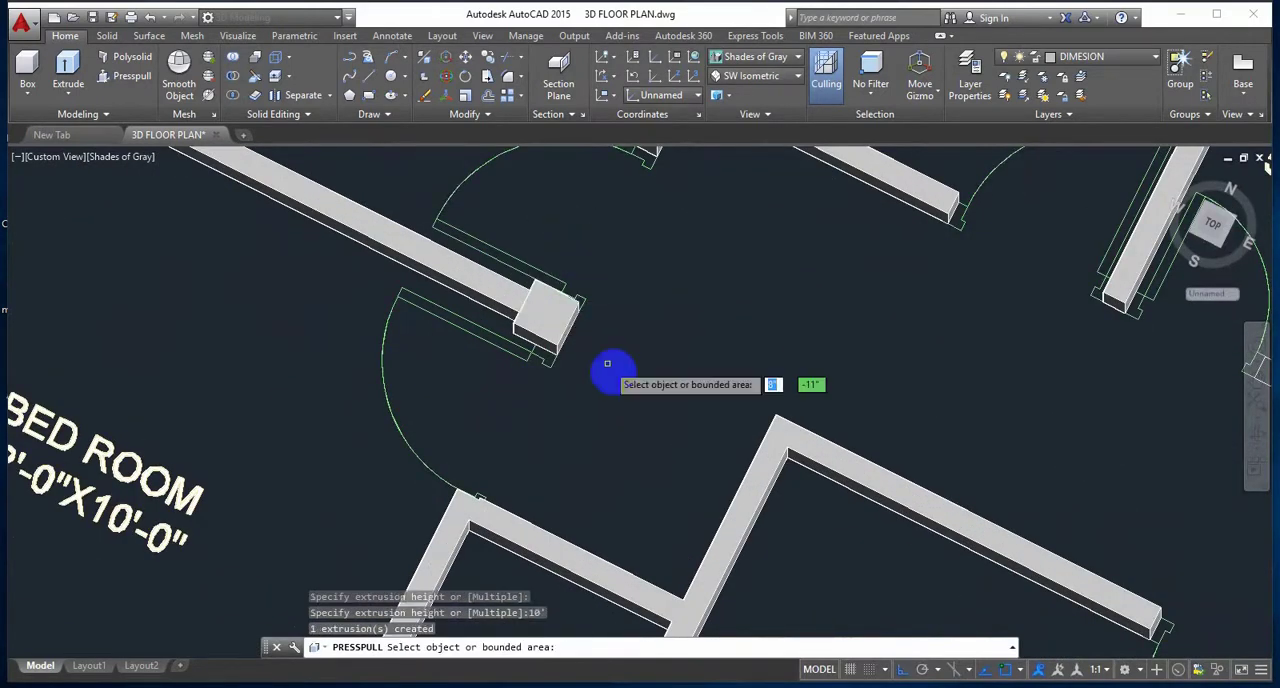
Step: Presspull the C.BATH front wall between its door and the stair column to a height of 10'
{"action": "middle_click_drag", "start_coordinate": [657, 480], "coordinate": [722, 381], "text": "shift"}
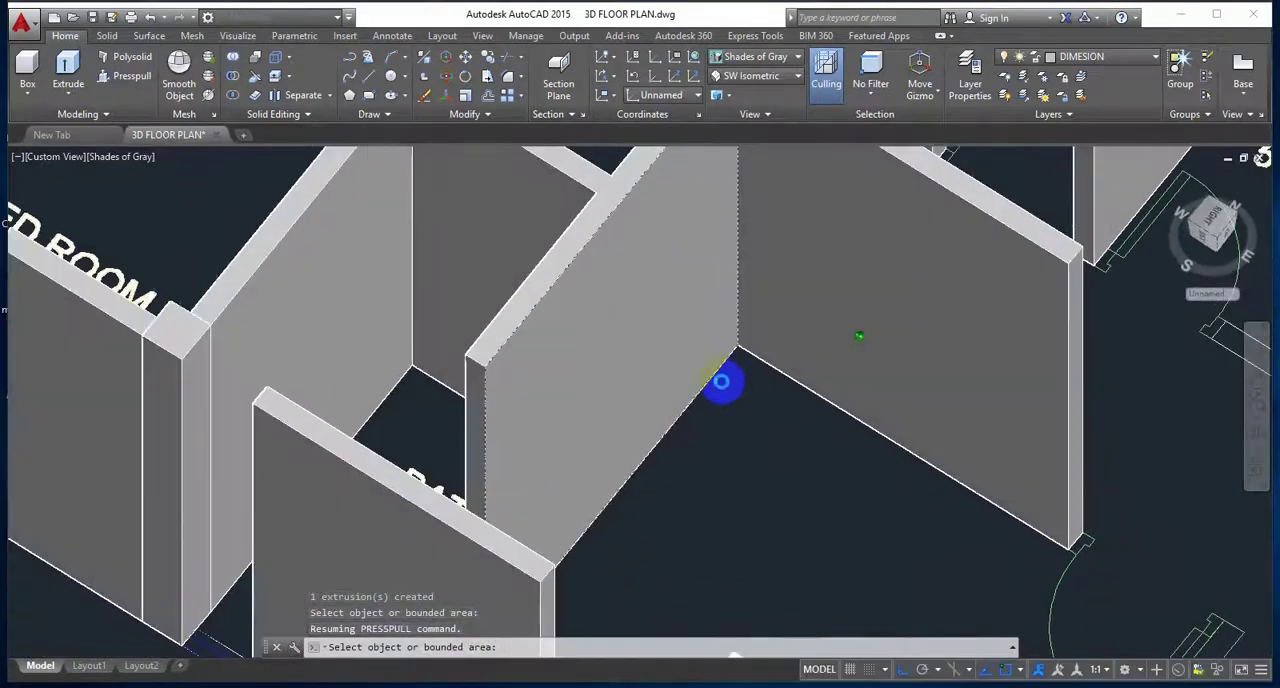
{"action": "scroll", "coordinate": [747, 428], "scroll_direction": "down", "scroll_amount": 6}
{"action": "scroll", "coordinate": [843, 416], "scroll_direction": "up", "scroll_amount": 10}
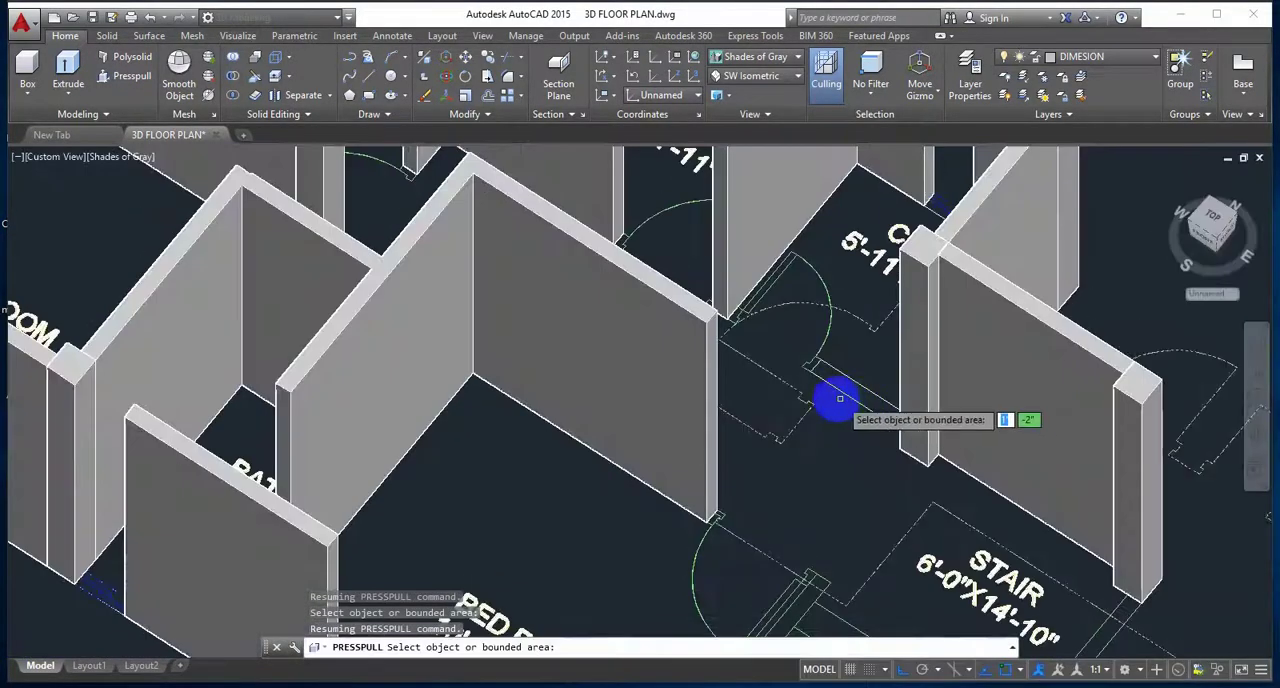
{"action": "scroll", "coordinate": [858, 440], "scroll_direction": "up", "scroll_amount": 5}
{"action": "middle_click_drag", "start_coordinate": [850, 305], "coordinate": [863, 409], "text": "shift"}
{"action": "middle_click_drag", "start_coordinate": [863, 329], "coordinate": [708, 459]}
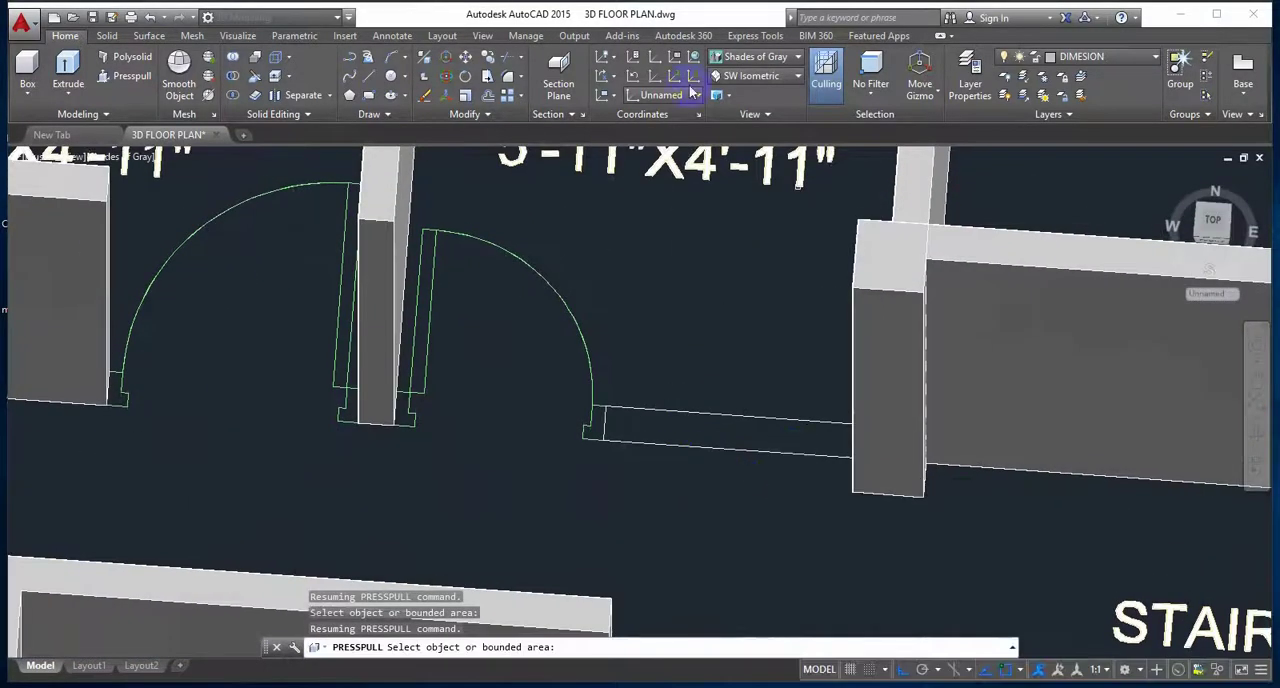
{"action": "left_click", "coordinate": [131, 80]}
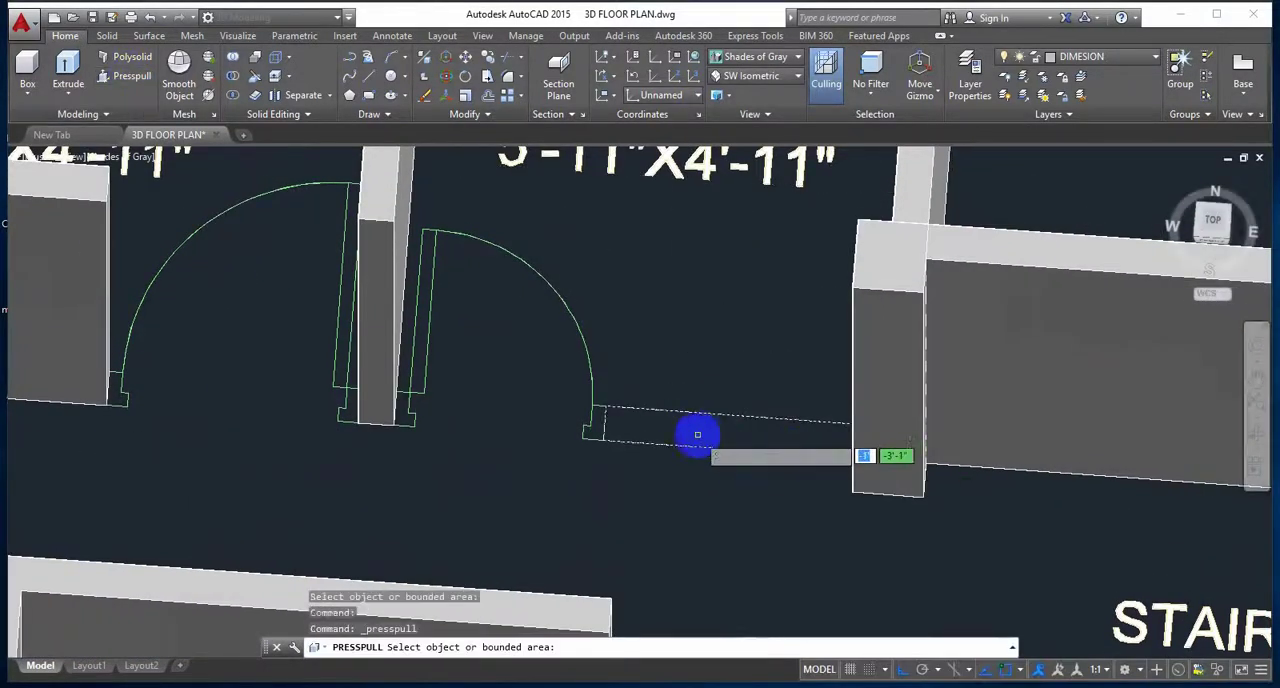
{"action": "left_click", "coordinate": [694, 437]}
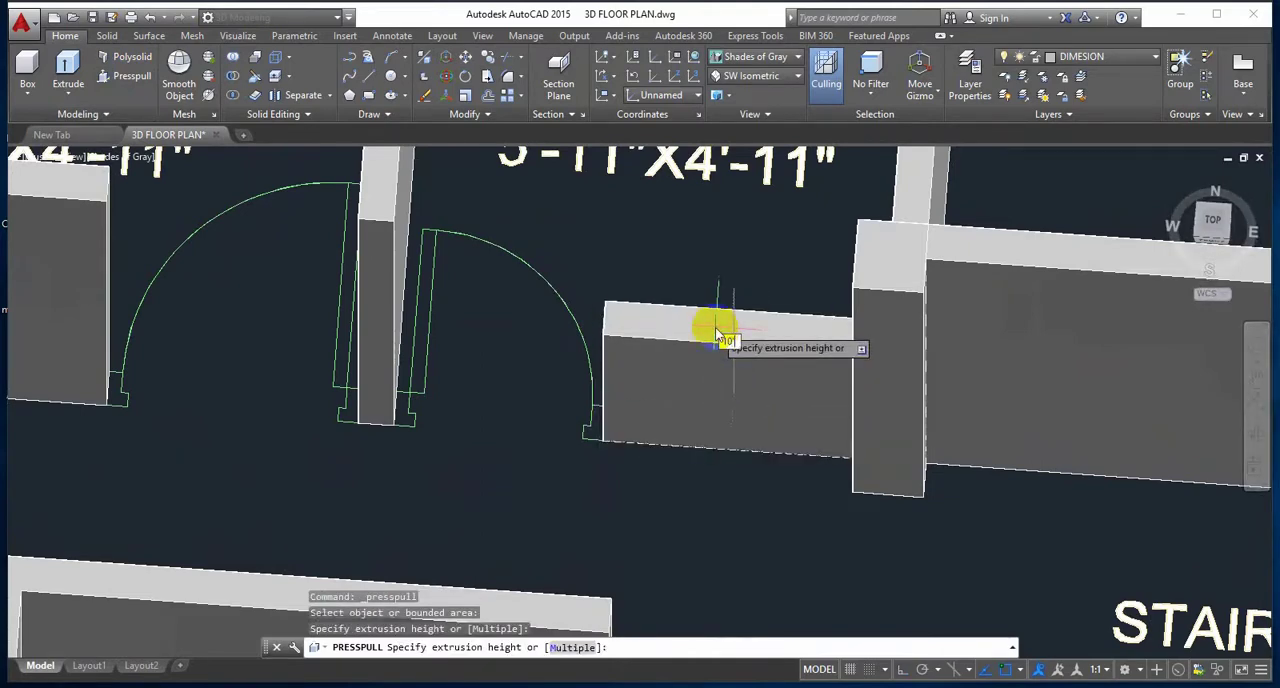
{"action": "key", "text": "Return"}
Step: Review the raised walls and columns across the whole plan, finishing at the low dividing wall between the two verandhas
{"action": "scroll", "coordinate": [614, 406], "scroll_direction": "down", "scroll_amount": 5}
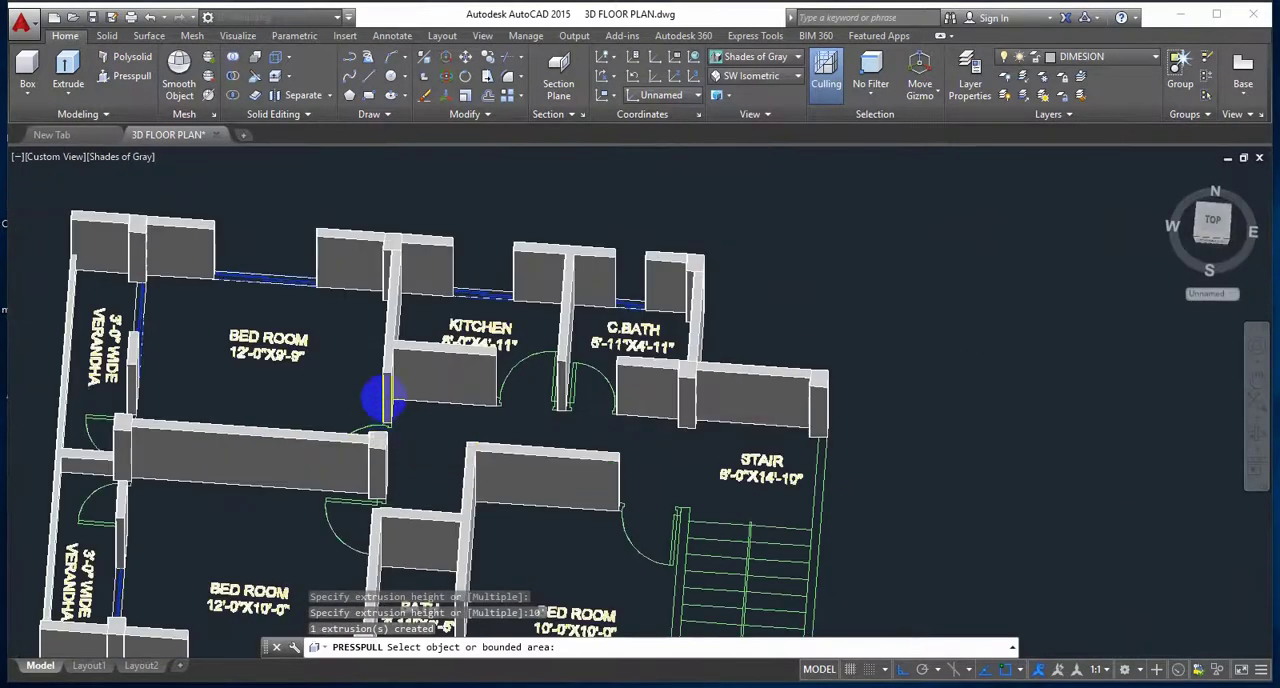
{"action": "middle_click_drag", "start_coordinate": [383, 398], "coordinate": [409, 349]}
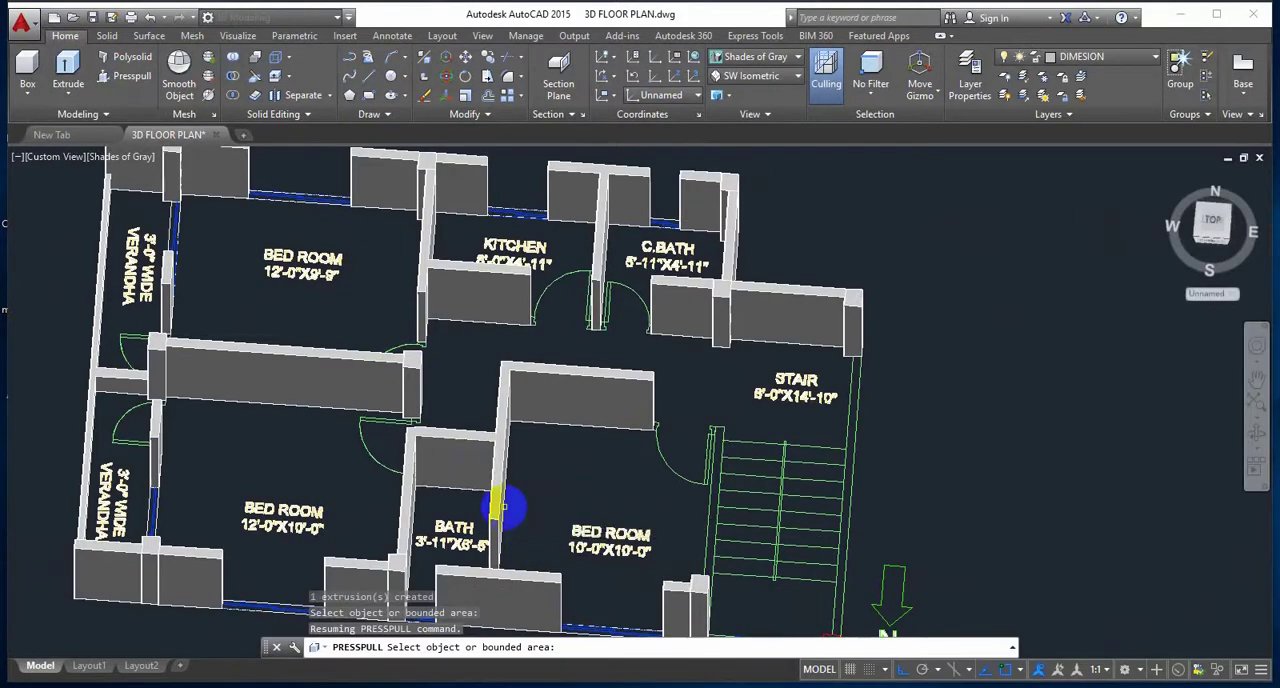
{"action": "middle_click_drag", "start_coordinate": [500, 508], "coordinate": [482, 414]}
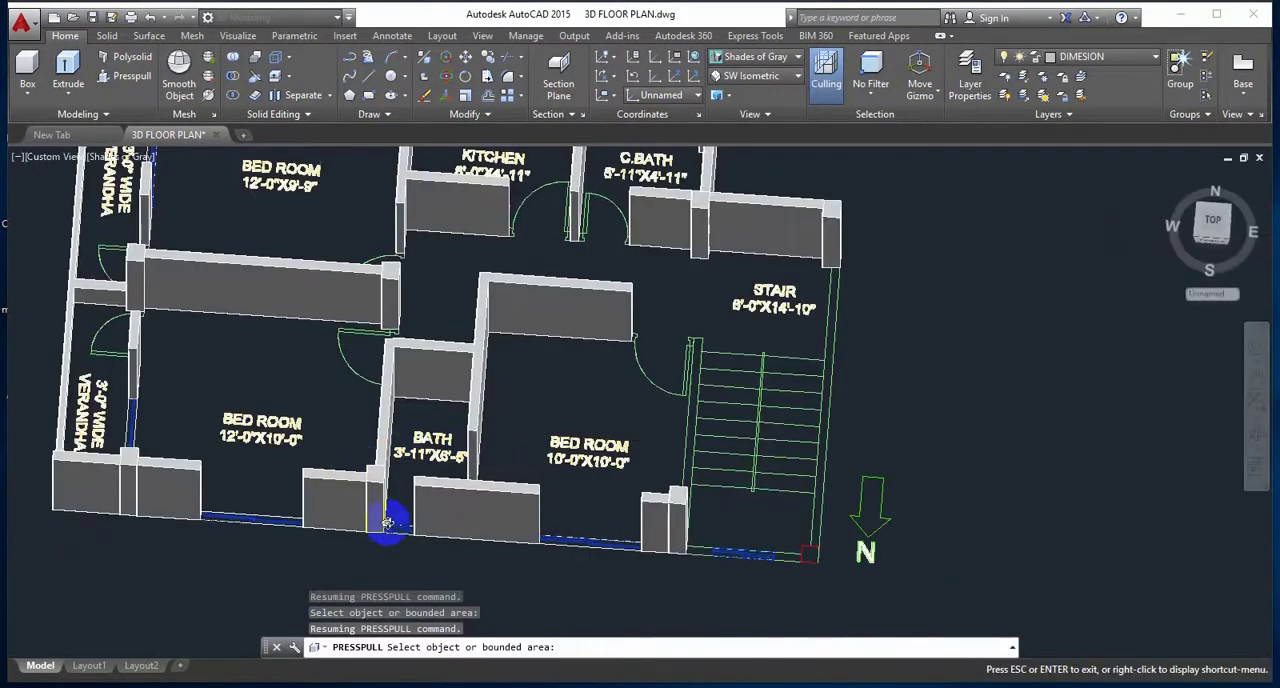
{"action": "middle_click_drag", "start_coordinate": [387, 523], "coordinate": [384, 540], "text": "shift"}
{"action": "middle_click_drag", "start_coordinate": [208, 412], "coordinate": [347, 397]}
{"action": "scroll", "coordinate": [274, 372], "scroll_direction": "up", "scroll_amount": 5}
{"action": "scroll", "coordinate": [300, 365], "scroll_direction": "up", "scroll_amount": 4}
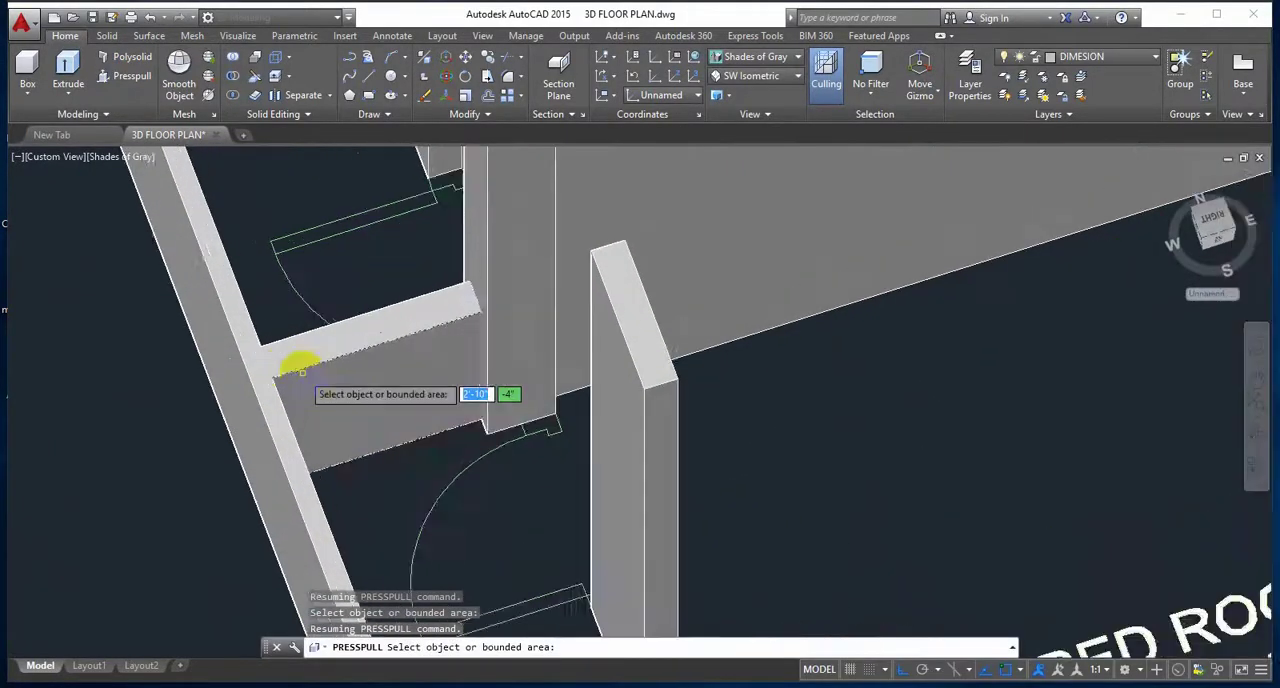
{"action": "middle_click_drag", "start_coordinate": [444, 404], "coordinate": [476, 537]}
{"action": "scroll", "coordinate": [449, 484], "scroll_direction": "down", "scroll_amount": 5}
{"action": "scroll", "coordinate": [368, 412], "scroll_direction": "up", "scroll_amount": 5}
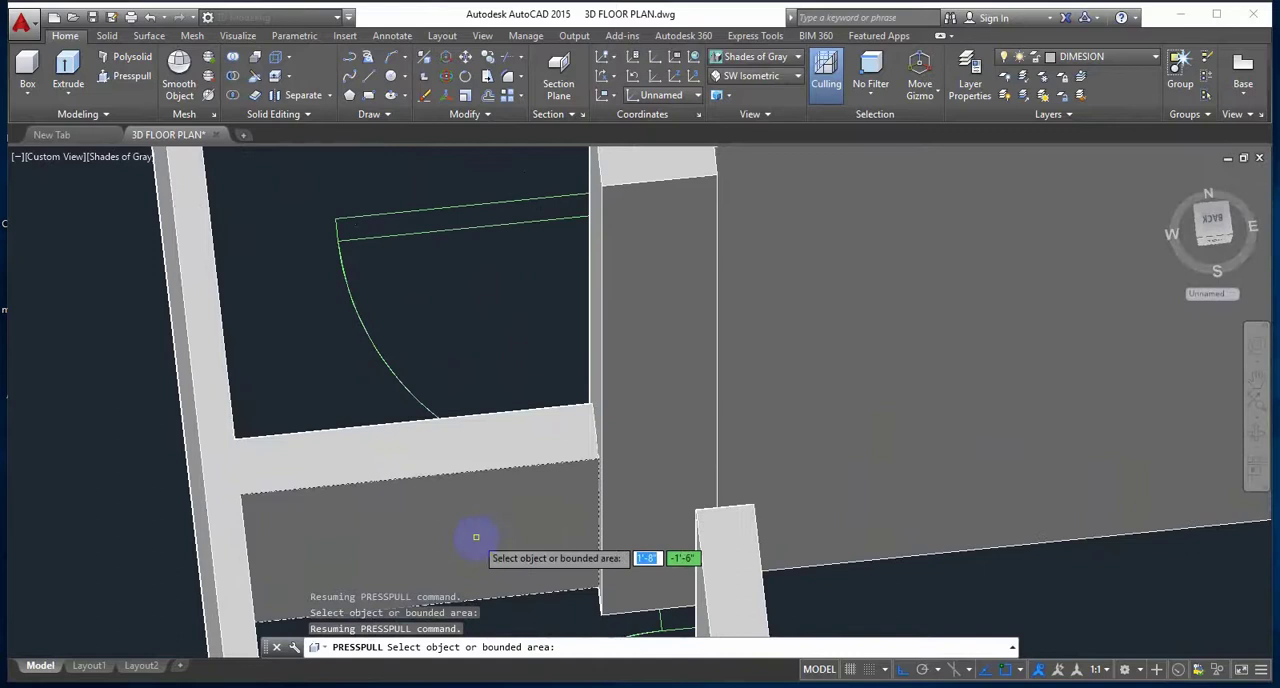
Step: Draw a 7' high box on top of the dividing wall between the two verandhas, using the wall's opposite top corners
{"action": "left_click", "coordinate": [28, 75]}
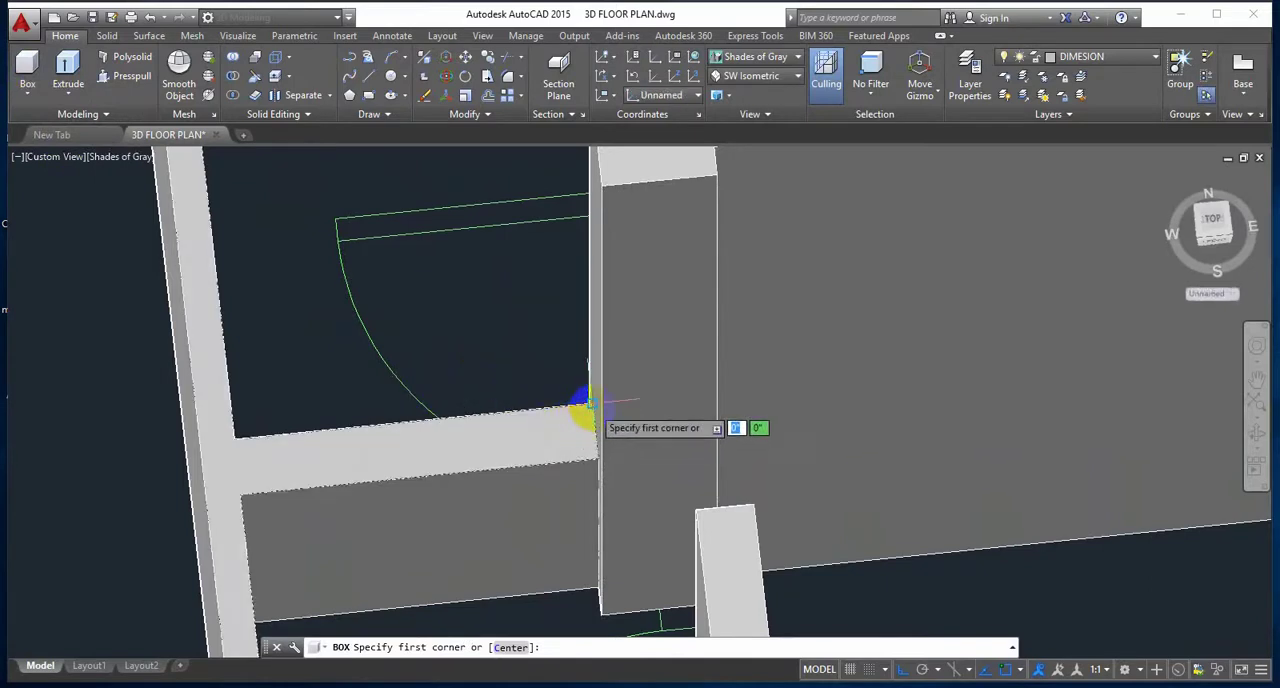
{"action": "left_click", "coordinate": [591, 406]}
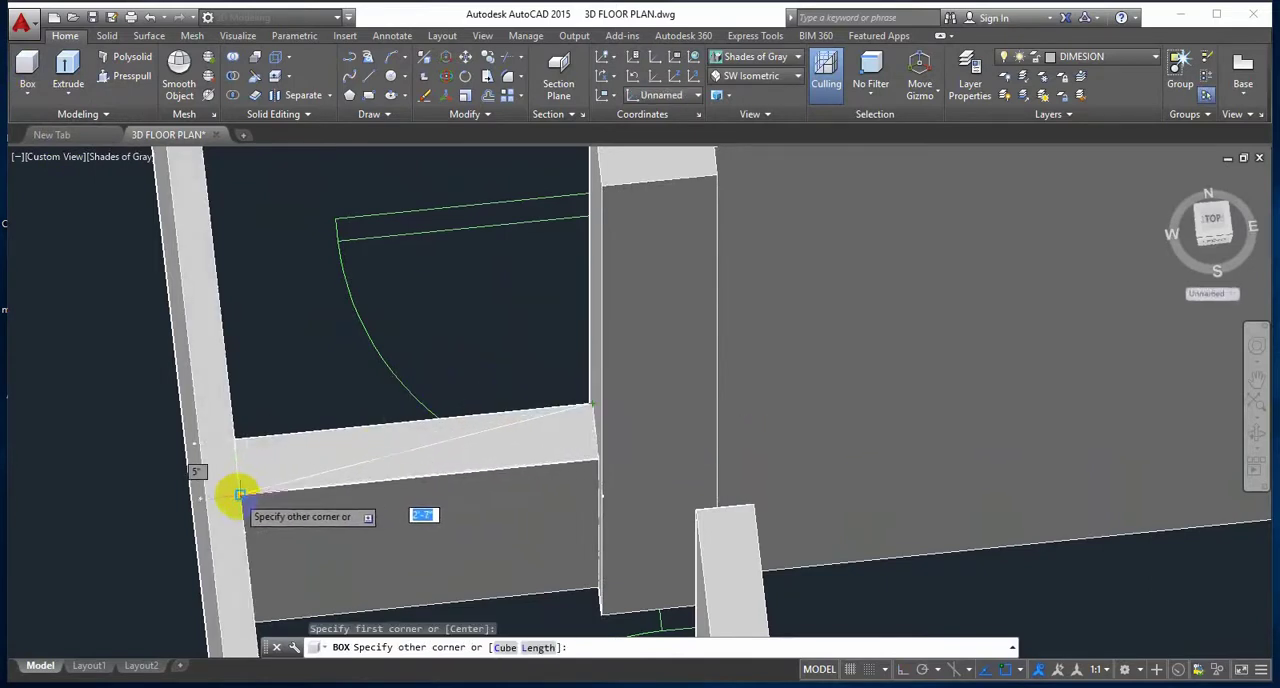
{"action": "left_click", "coordinate": [239, 494]}
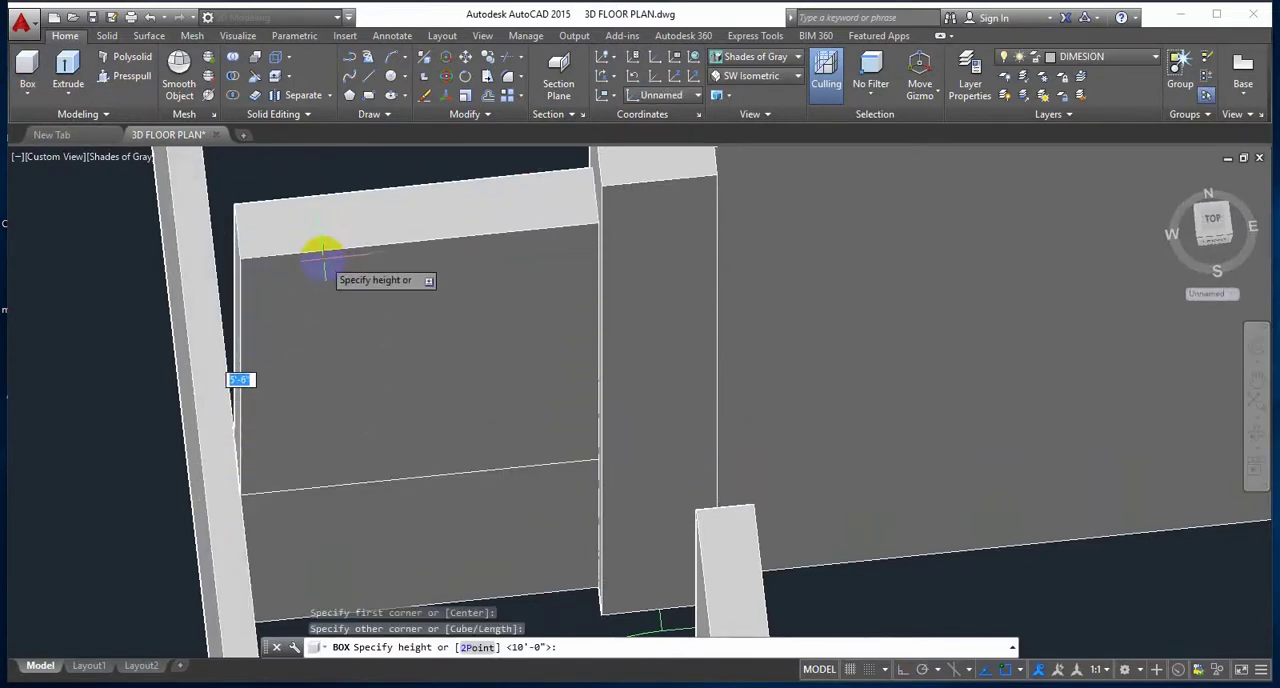
{"action": "type", "text": "7'"}
{"action": "key", "text": "Return"}
Step: Examine the verandha side of the model and the window opening in the 12'-0"X9'-9" bedroom's outer wall
{"action": "scroll", "coordinate": [166, 384], "scroll_direction": "down", "scroll_amount": 3}
{"action": "mouse_move", "coordinate": [183, 386]}
{"action": "middle_mouse_down", "text": "shift"}
{"action": "mouse_move", "coordinate": [251, 360]}
{"action": "mouse_move", "coordinate": [320, 425]}
{"action": "mouse_move", "coordinate": [363, 391]}
{"action": "mouse_move", "coordinate": [315, 414]}
{"action": "mouse_move", "coordinate": [397, 407]}
{"action": "mouse_move", "coordinate": [482, 432]}
{"action": "mouse_move", "coordinate": [446, 381]}
{"action": "middle_mouse_up", "text": "shift"}
{"action": "scroll", "coordinate": [338, 440], "scroll_direction": "down", "scroll_amount": 3}
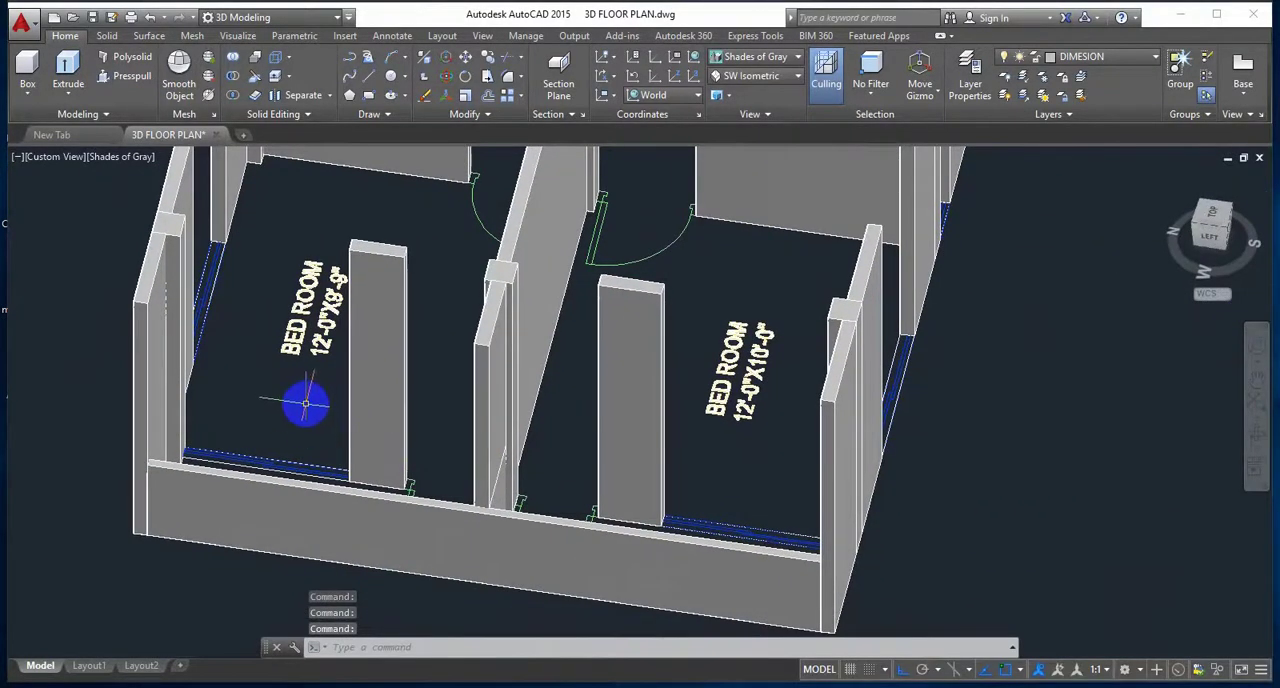
{"action": "middle_click_drag", "start_coordinate": [312, 412], "coordinate": [461, 359], "text": "shift"}
{"action": "scroll", "coordinate": [401, 411], "scroll_direction": "down", "scroll_amount": 2}
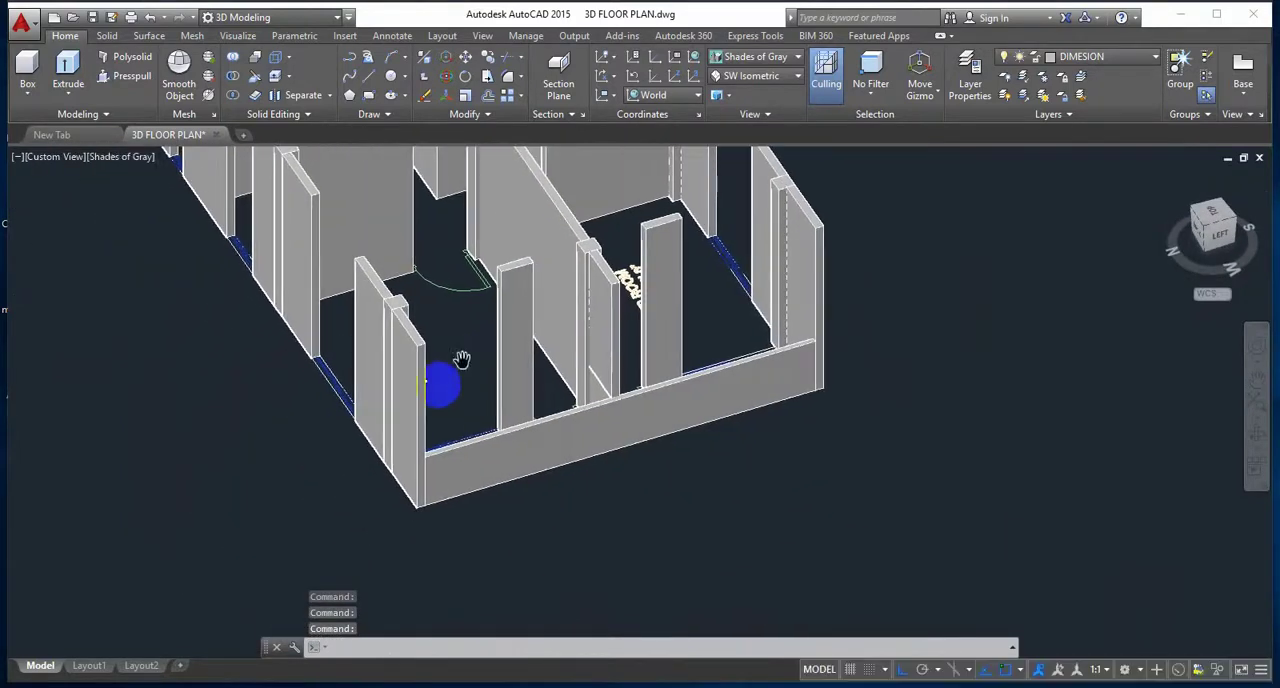
{"action": "scroll", "coordinate": [300, 411], "scroll_direction": "up", "scroll_amount": 5}
{"action": "middle_click_drag", "start_coordinate": [334, 421], "coordinate": [308, 432], "text": "shift"}
{"action": "scroll", "coordinate": [360, 397], "scroll_direction": "up", "scroll_amount": 5}
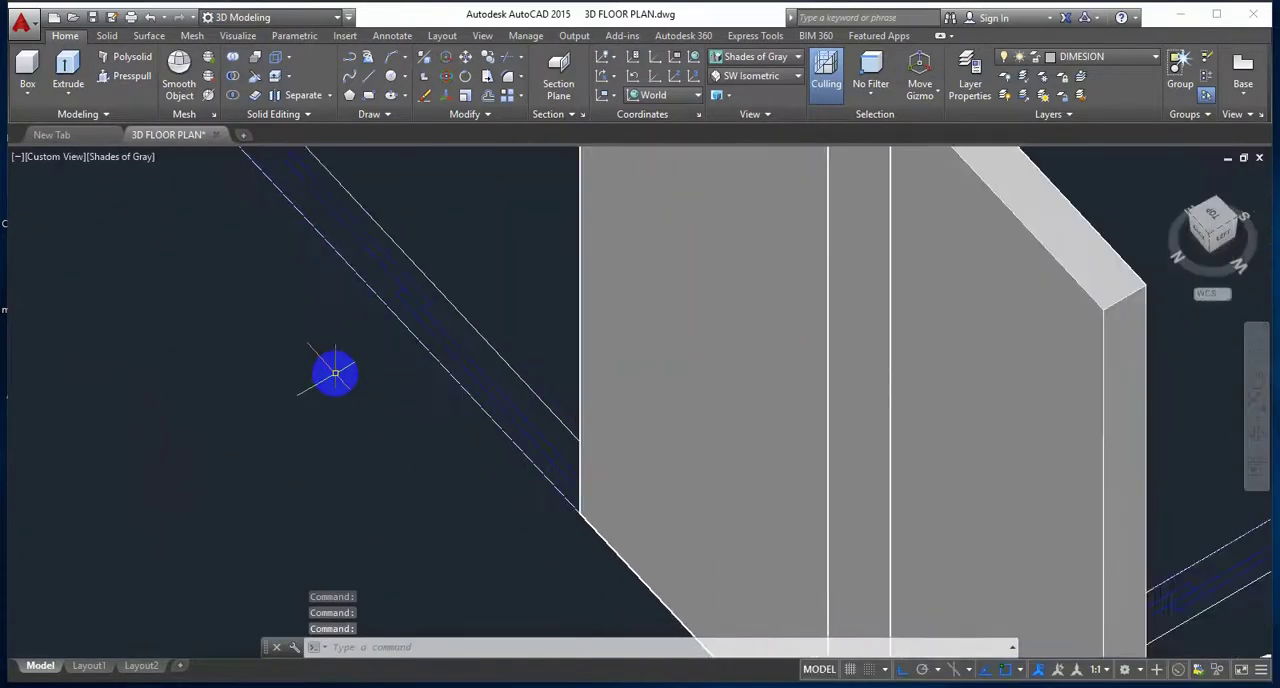
{"action": "middle_click_drag", "start_coordinate": [331, 371], "coordinate": [279, 457]}
{"action": "middle_click_drag", "start_coordinate": [360, 463], "coordinate": [440, 440], "text": "shift"}
{"action": "scroll", "coordinate": [374, 440], "scroll_direction": "down", "scroll_amount": 5}
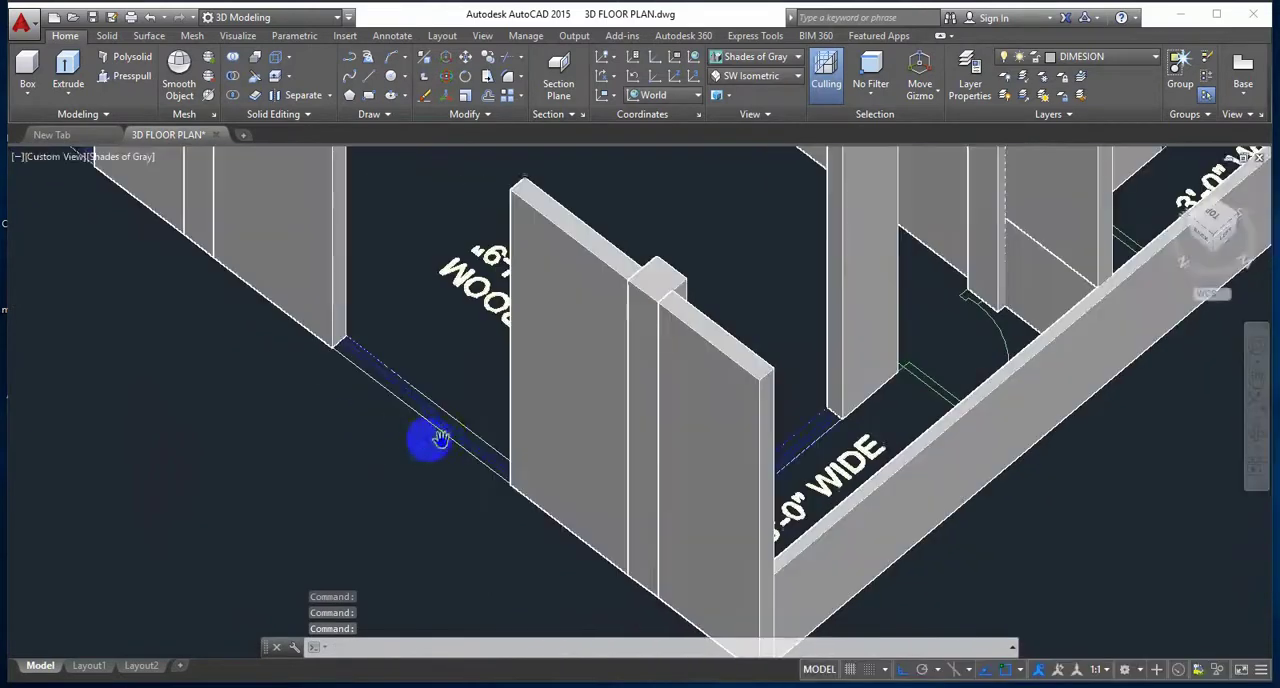
Step: Draw a 2'6" high box filling the base of the window opening in the 12'-0"X9'-9" bedroom's outer wall, using the opening's opposite corners
{"action": "scroll", "coordinate": [423, 440], "scroll_direction": "up", "scroll_amount": 2}
{"action": "middle_click_drag", "start_coordinate": [350, 438], "coordinate": [393, 445], "text": "shift"}
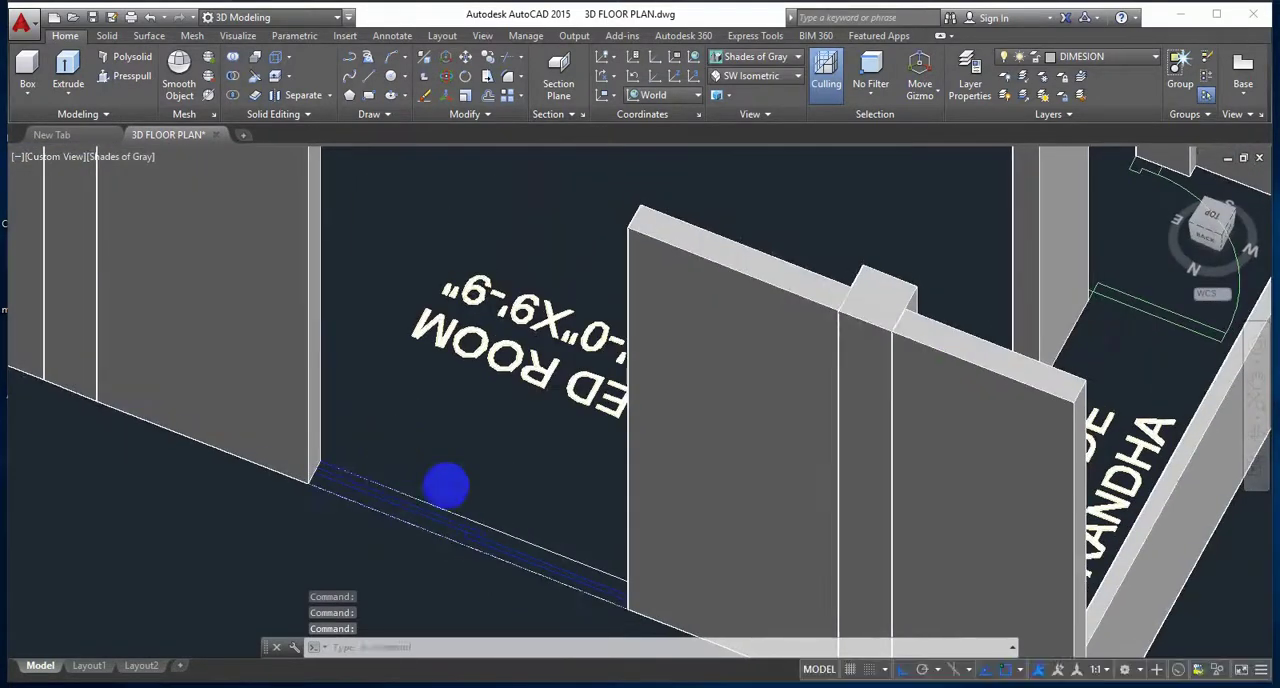
{"action": "middle_click_drag", "start_coordinate": [451, 474], "coordinate": [370, 365]}
{"action": "scroll", "coordinate": [407, 454], "scroll_direction": "up", "scroll_amount": 1}
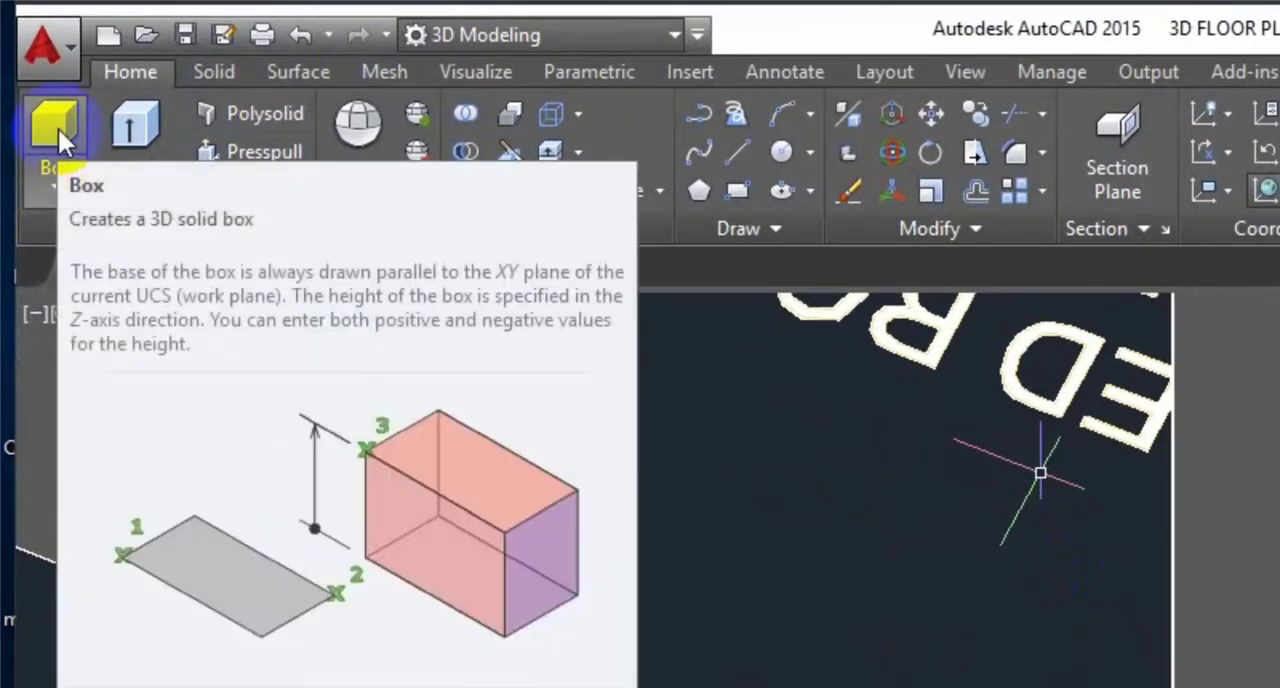
{"action": "left_click", "coordinate": [57, 129]}
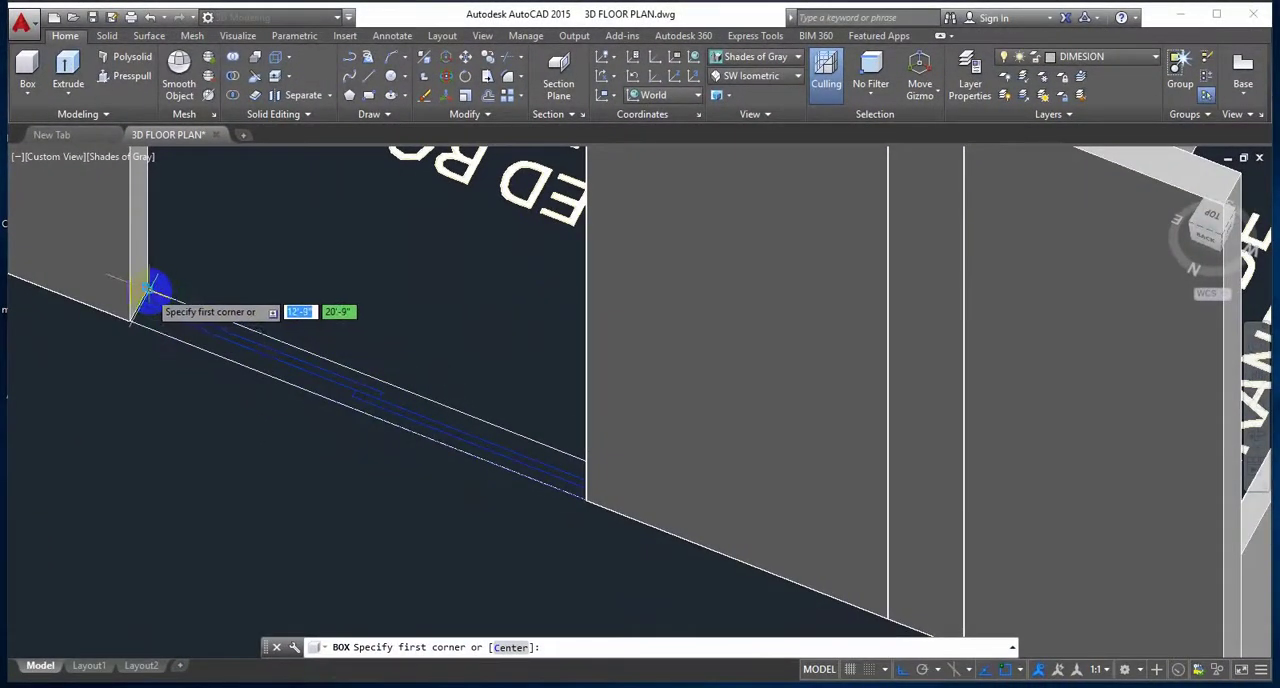
{"action": "left_click", "coordinate": [105, 360]}
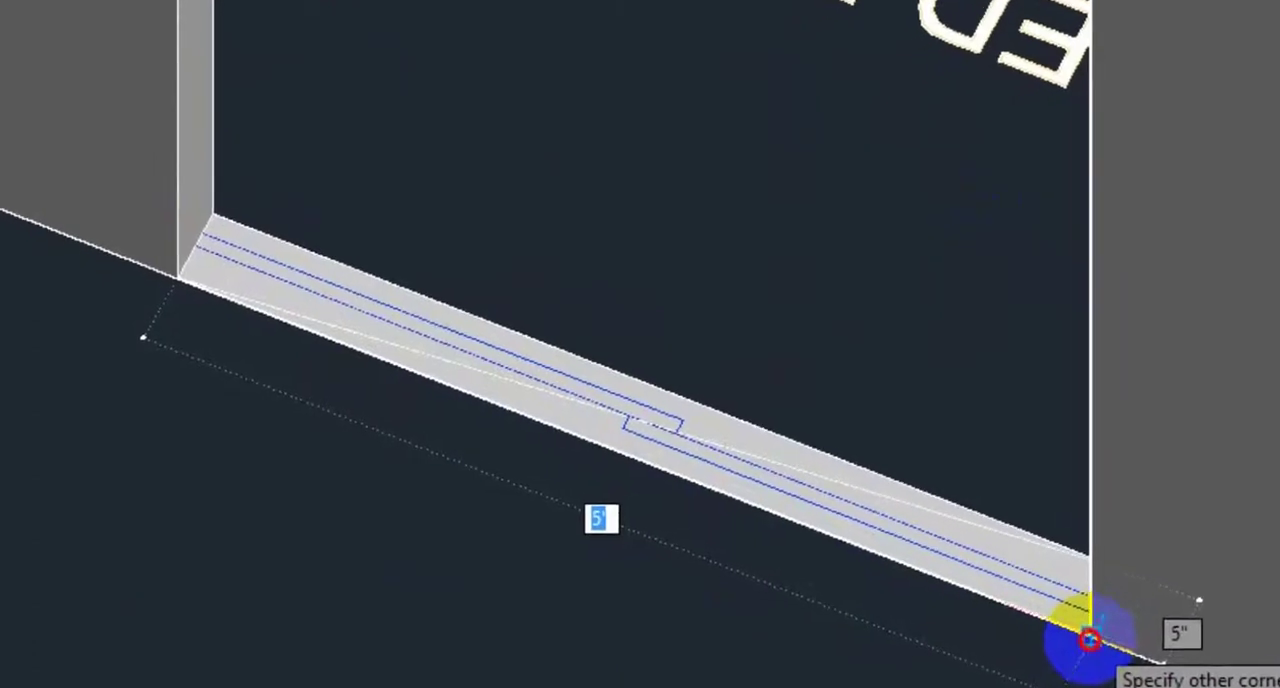
{"action": "left_click", "coordinate": [1090, 640]}
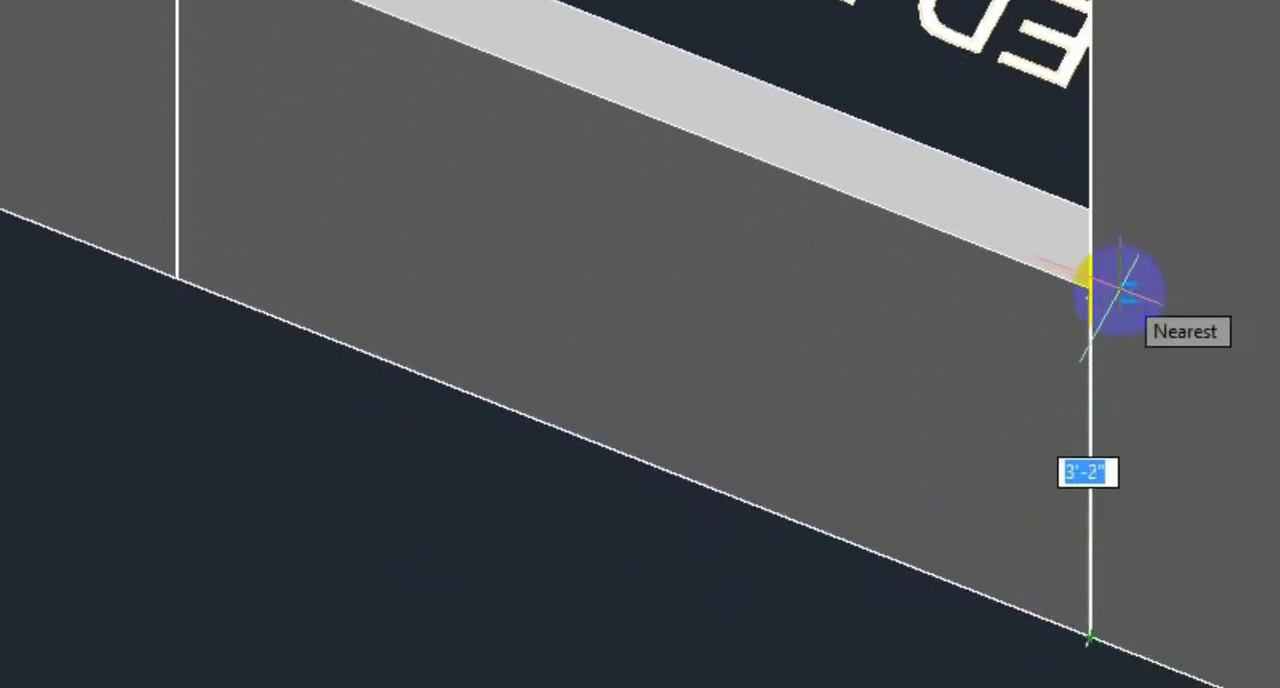
{"action": "type", "text": "2"}
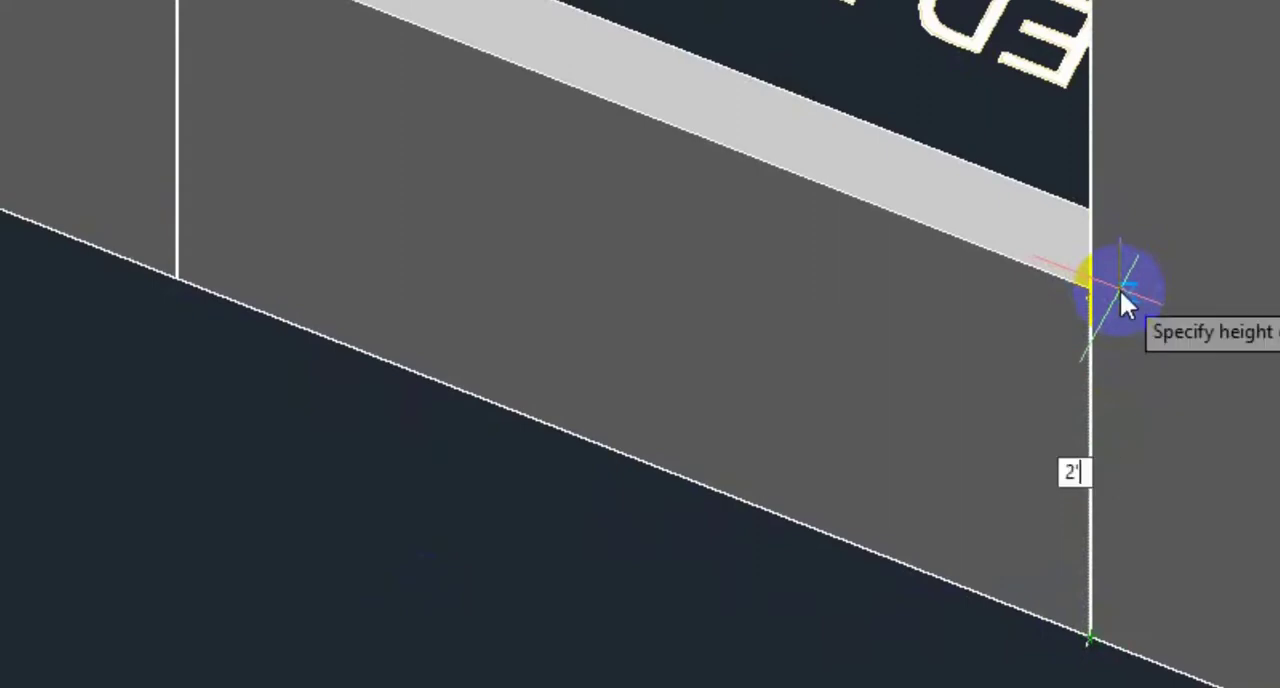
{"action": "type", "text": "6"}
{"action": "key", "text": "Return"}
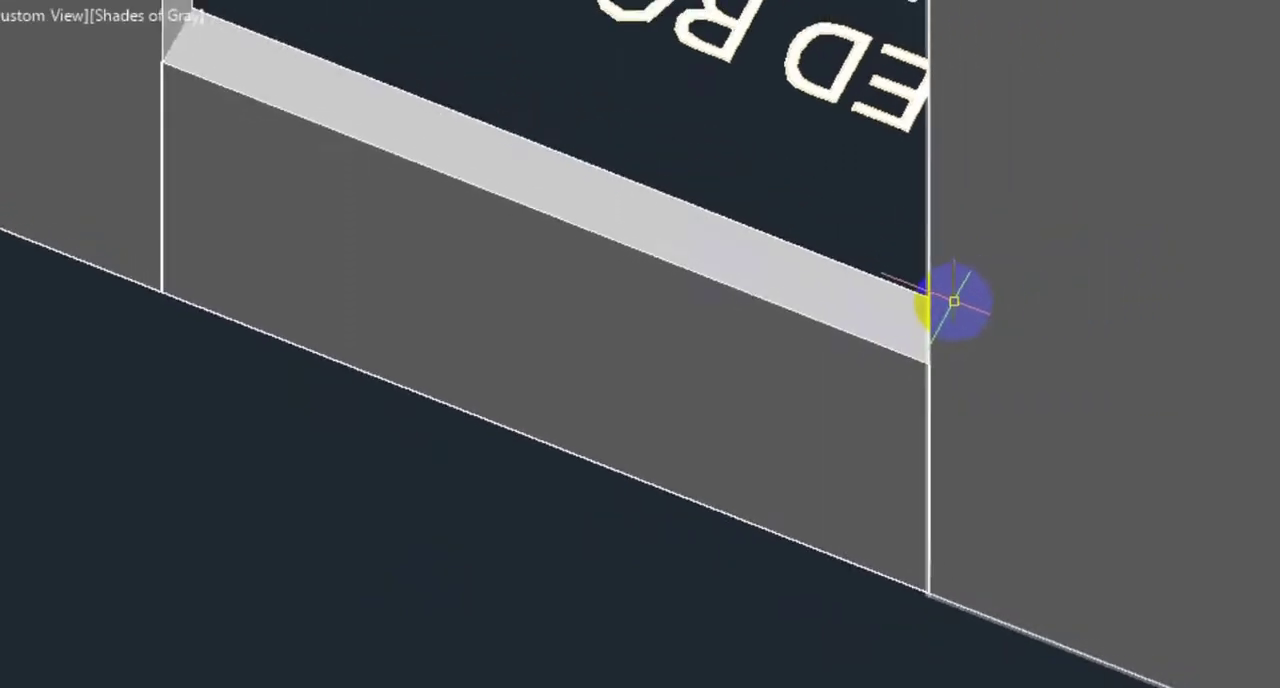
{"action": "scroll", "coordinate": [865, 343], "scroll_direction": "down", "scroll_amount": 4}
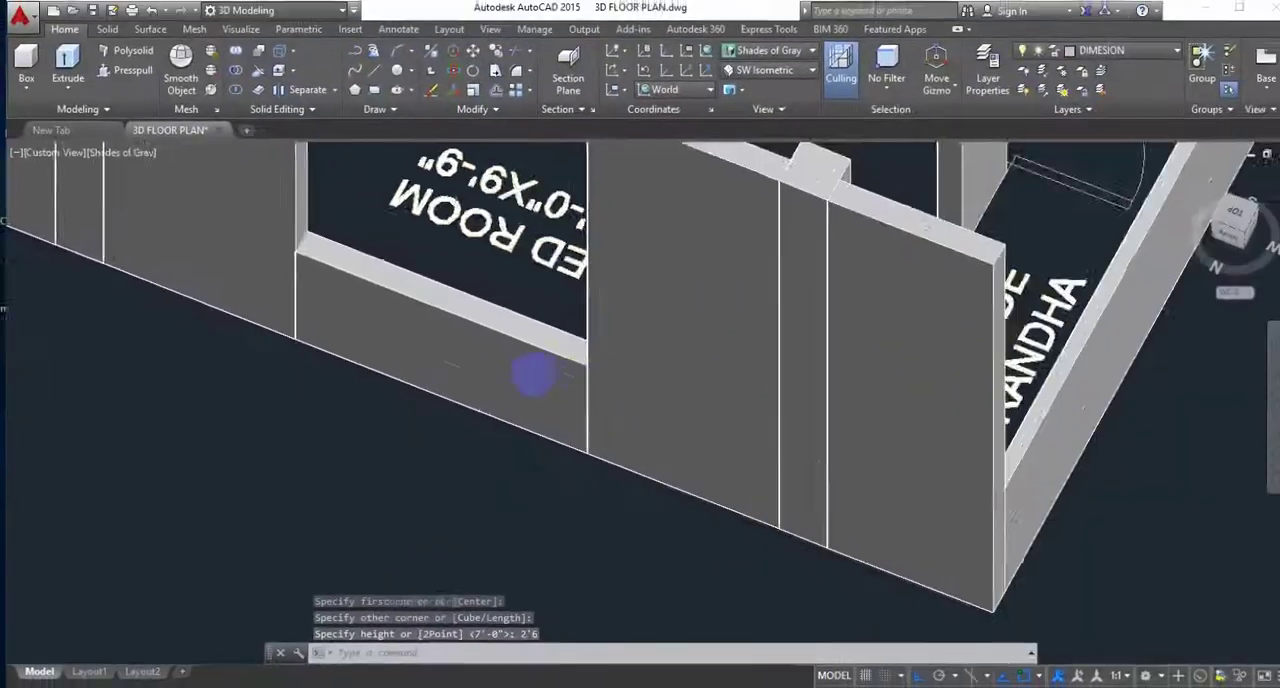
{"action": "mouse_move", "coordinate": [514, 374]}
{"action": "middle_mouse_down"}
{"action": "mouse_move", "coordinate": [660, 360]}
{"action": "mouse_move", "coordinate": [833, 471]}
{"action": "middle_mouse_up"}
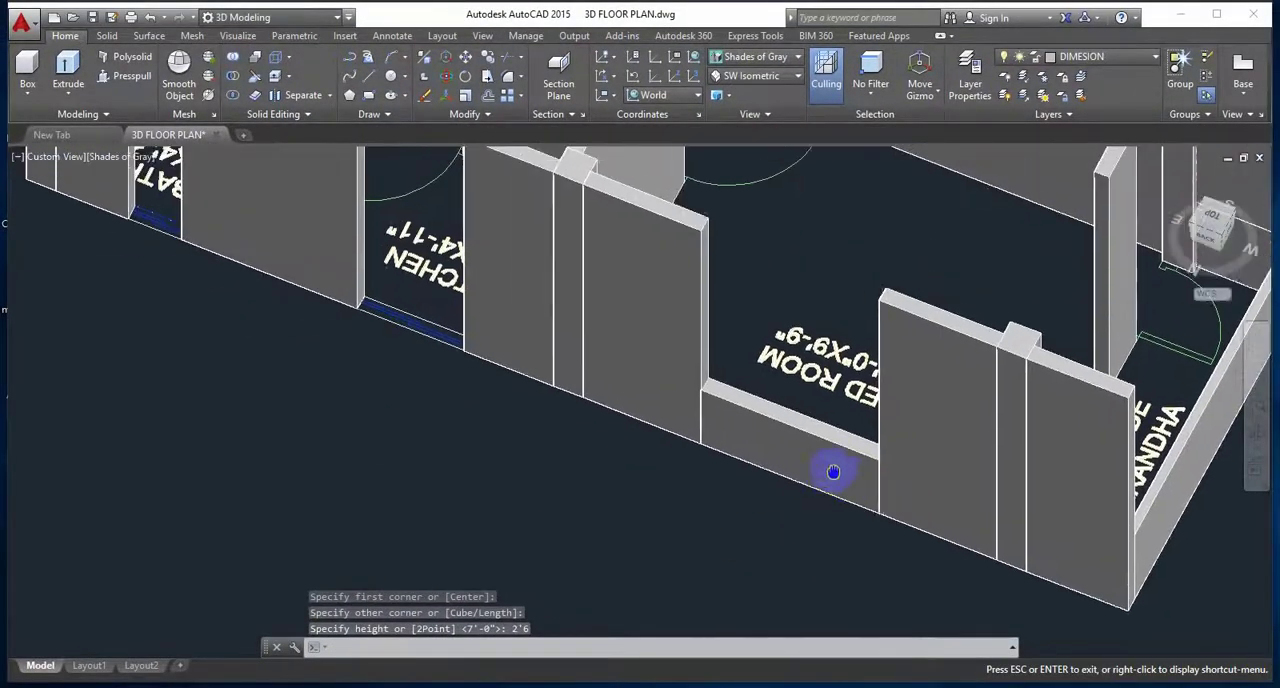
{"action": "key", "text": "Escape"}
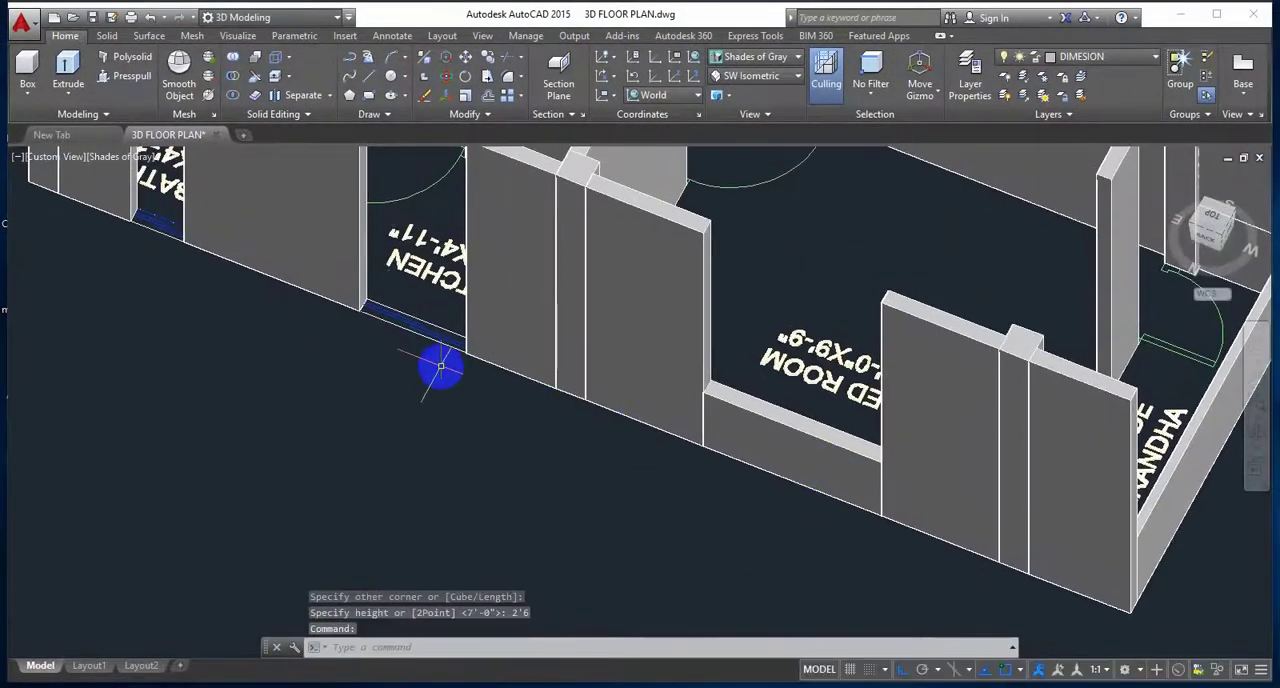
Step: Draw a 3' high box as the sill wall across the kitchen's window opening, from one corner to the opposite corner
{"action": "scroll", "coordinate": [440, 366], "scroll_direction": "up", "scroll_amount": 2}
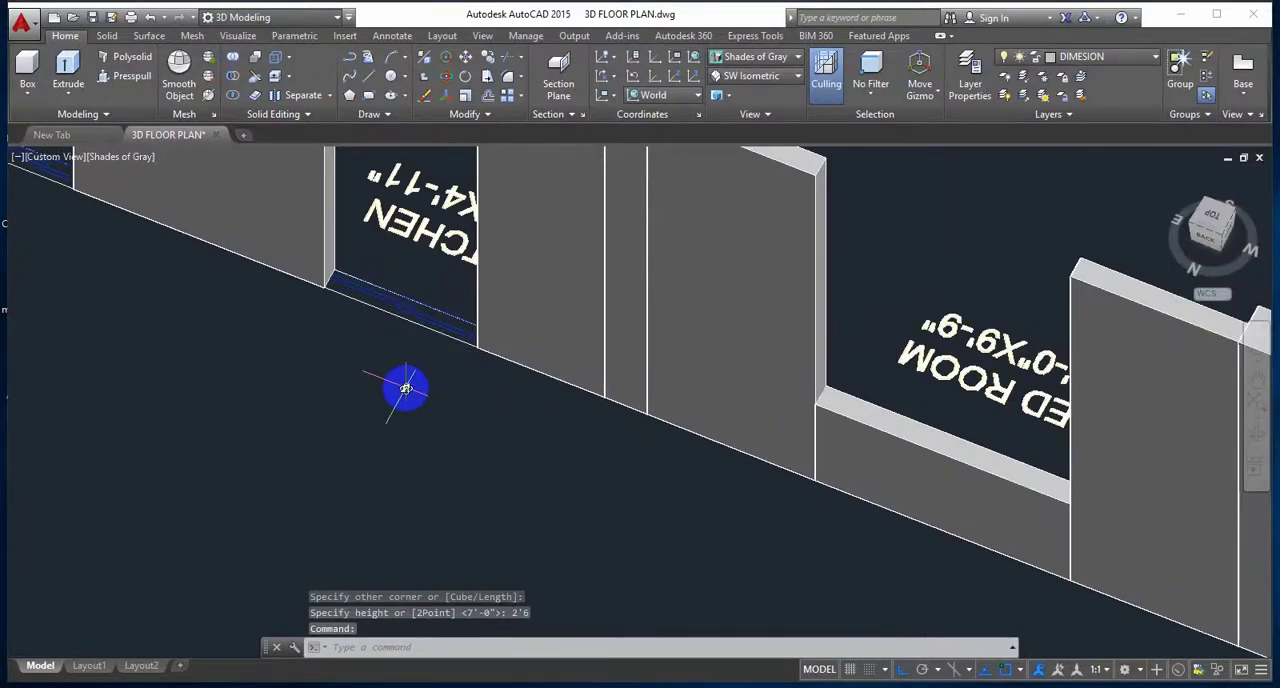
{"action": "middle_click_drag", "start_coordinate": [406, 388], "coordinate": [437, 406], "text": "shift"}
{"action": "scroll", "coordinate": [409, 343], "scroll_direction": "up", "scroll_amount": 4}
{"action": "middle_click_drag", "start_coordinate": [410, 343], "coordinate": [410, 398]}
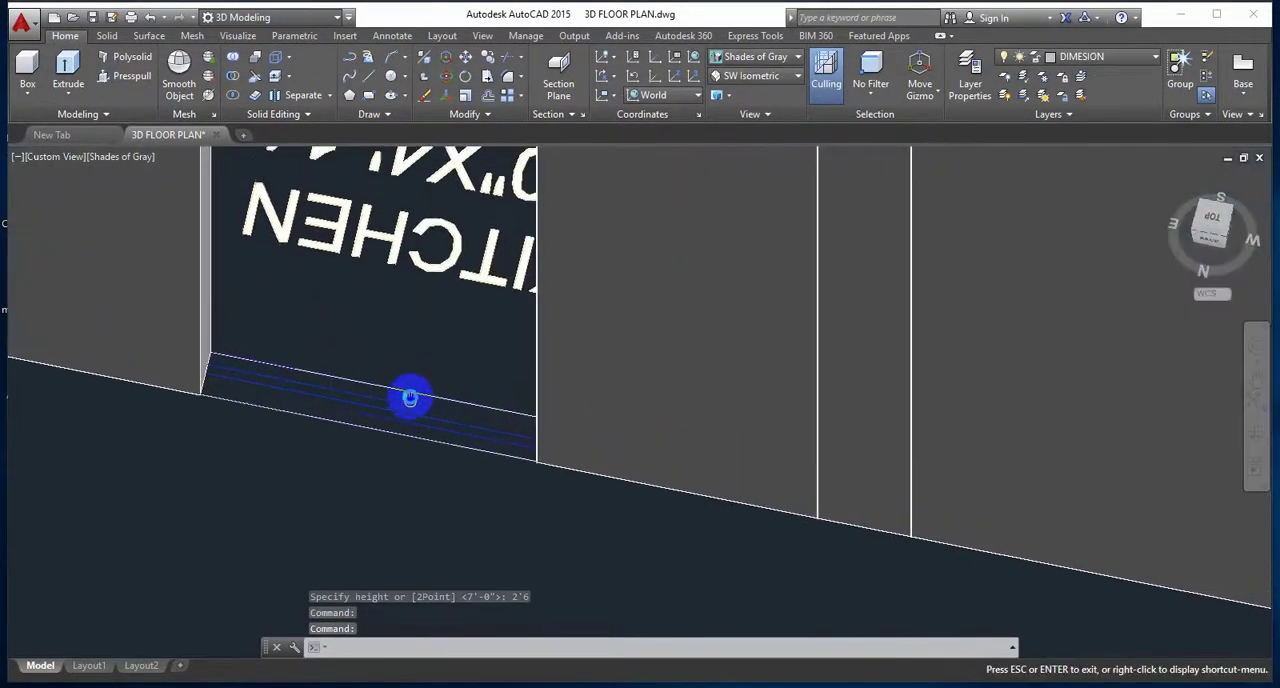
{"action": "scroll", "coordinate": [380, 434], "scroll_direction": "up", "scroll_amount": 5}
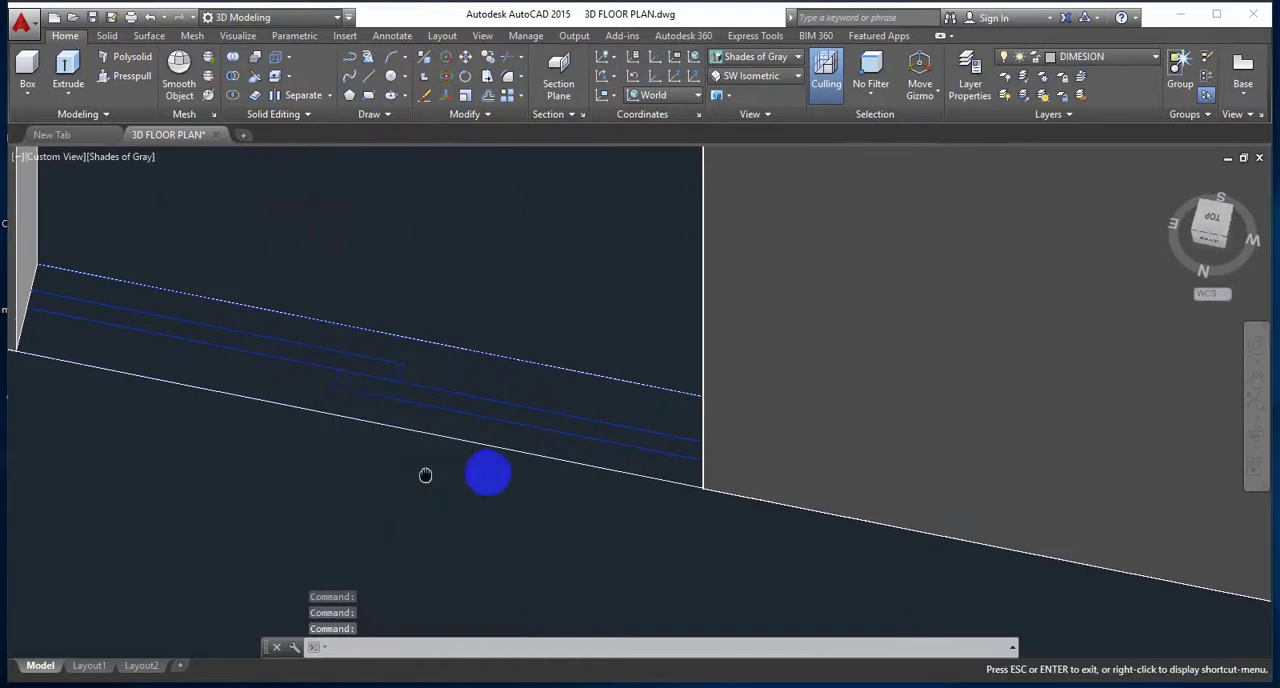
{"action": "middle_click_drag", "start_coordinate": [425, 475], "coordinate": [498, 479]}
{"action": "left_click", "coordinate": [27, 72]}
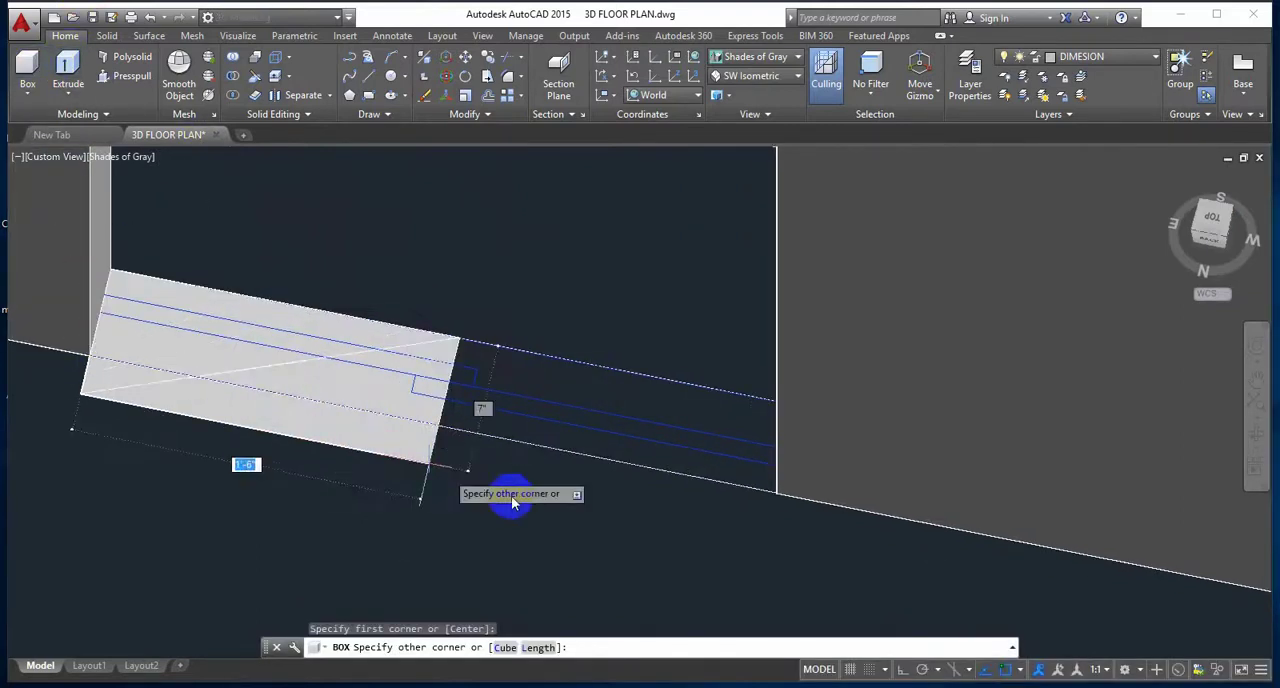
{"action": "left_click", "coordinate": [769, 494]}
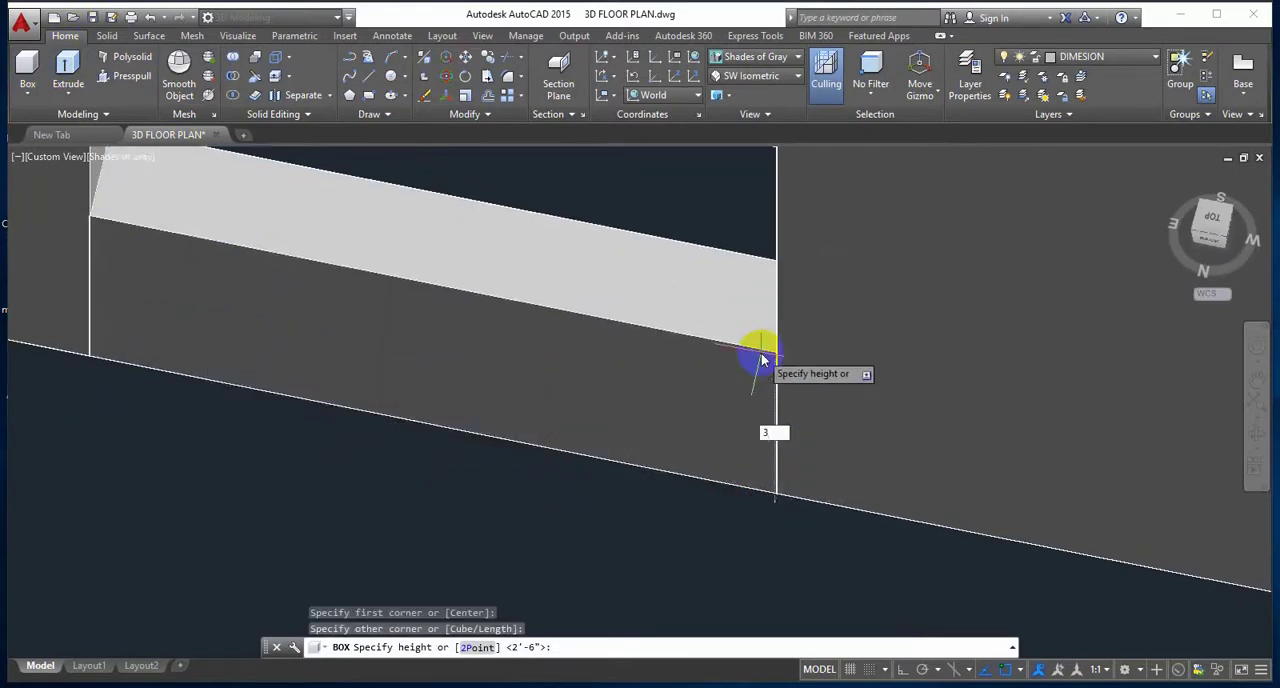
{"action": "type", "text": "3'"}
{"action": "key", "text": "Return"}
{"action": "scroll", "coordinate": [408, 346], "scroll_direction": "down", "scroll_amount": 3}
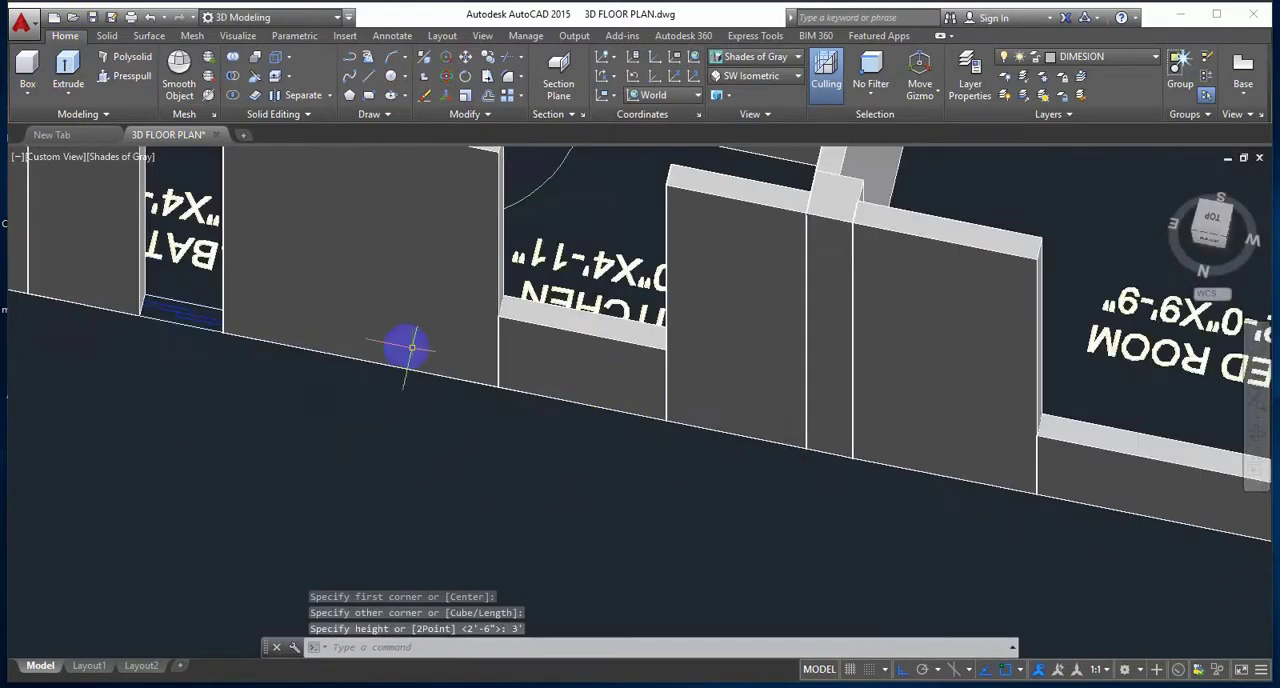
Step: Draw a 5'6" high box as the sill wall across the bath's window opening in the same outer wall as the kitchen window
{"action": "middle_click_drag", "start_coordinate": [408, 346], "coordinate": [591, 408]}
{"action": "scroll", "coordinate": [391, 374], "scroll_direction": "up", "scroll_amount": 3}
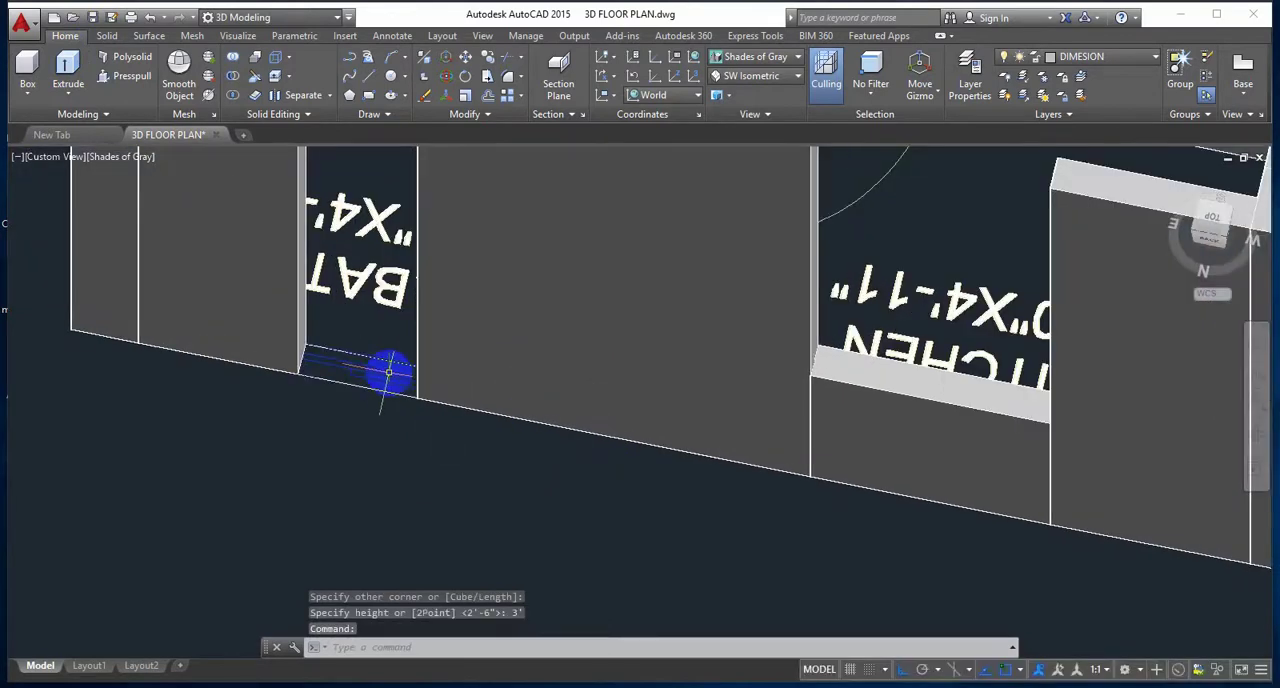
{"action": "middle_click_drag", "start_coordinate": [389, 373], "coordinate": [417, 475]}
{"action": "scroll", "coordinate": [437, 417], "scroll_direction": "down", "scroll_amount": 2}
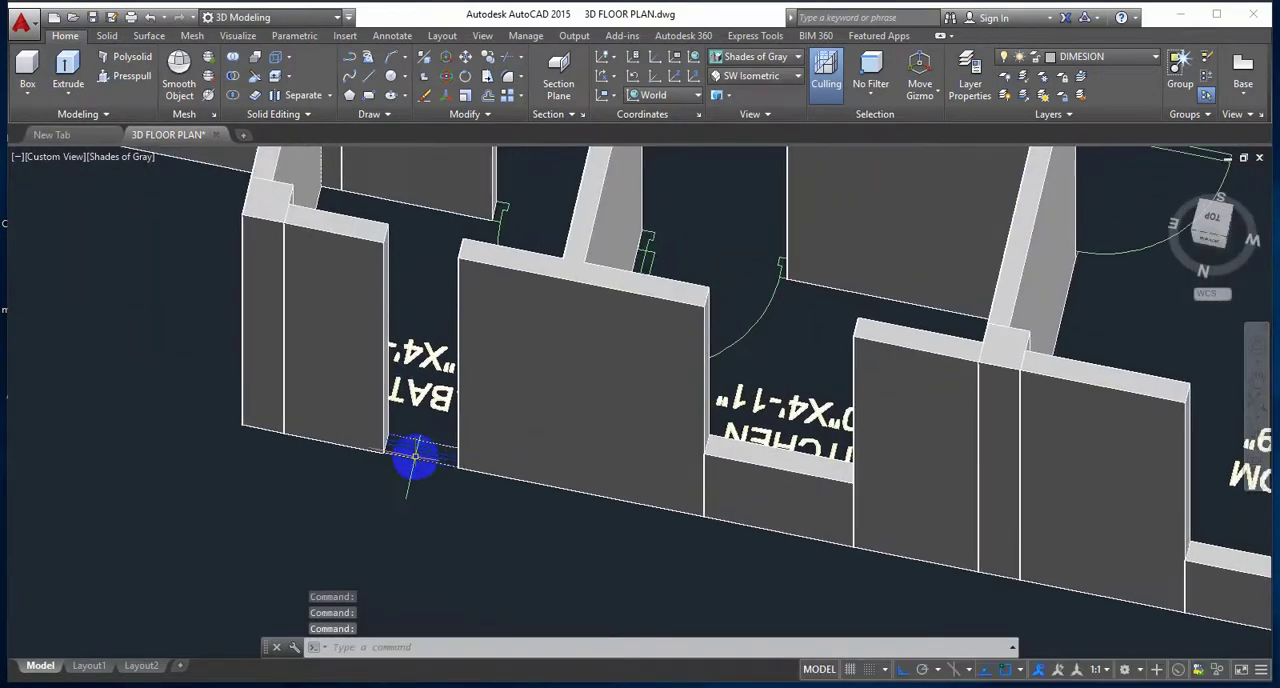
{"action": "scroll", "coordinate": [415, 455], "scroll_direction": "up", "scroll_amount": 3}
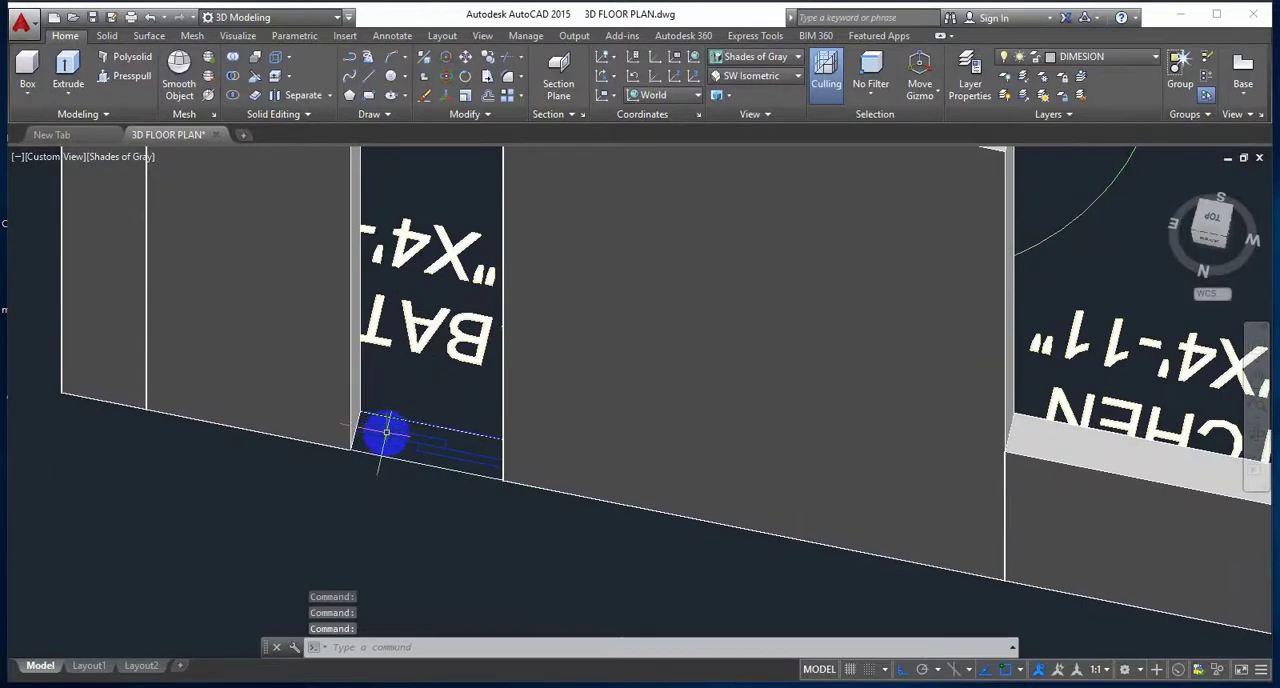
{"action": "scroll", "coordinate": [386, 432], "scroll_direction": "up", "scroll_amount": 1}
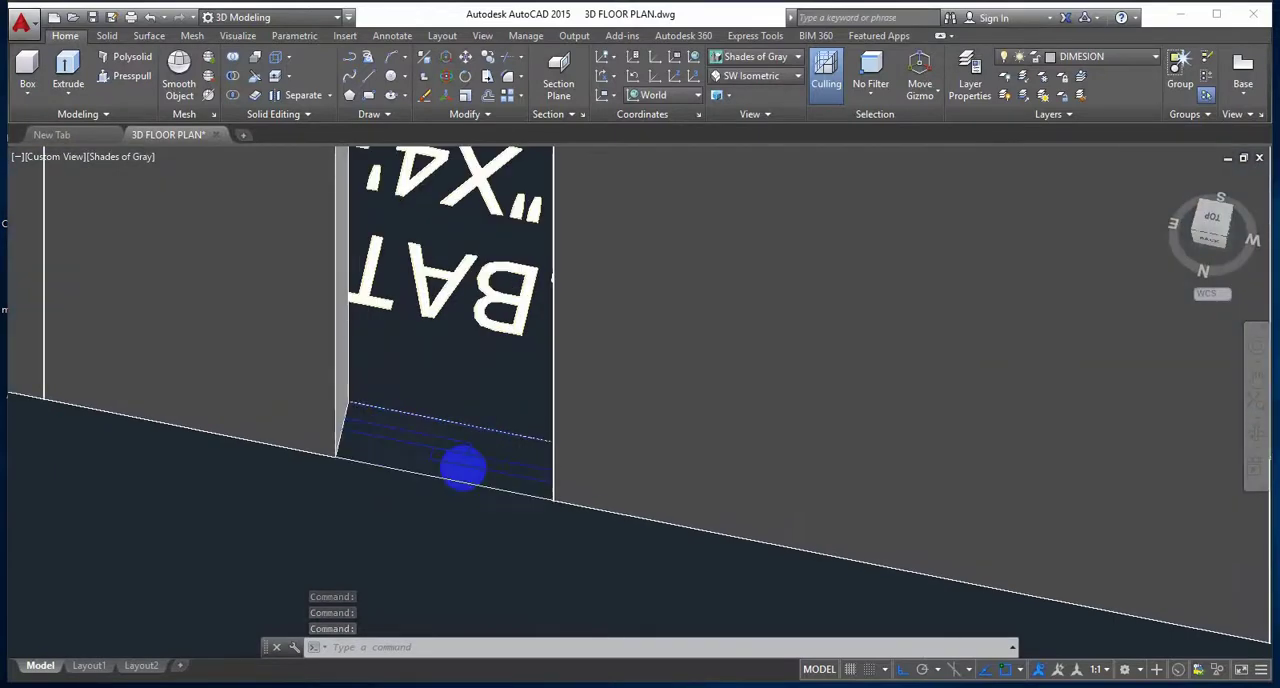
{"action": "middle_click_drag", "start_coordinate": [462, 468], "coordinate": [410, 505]}
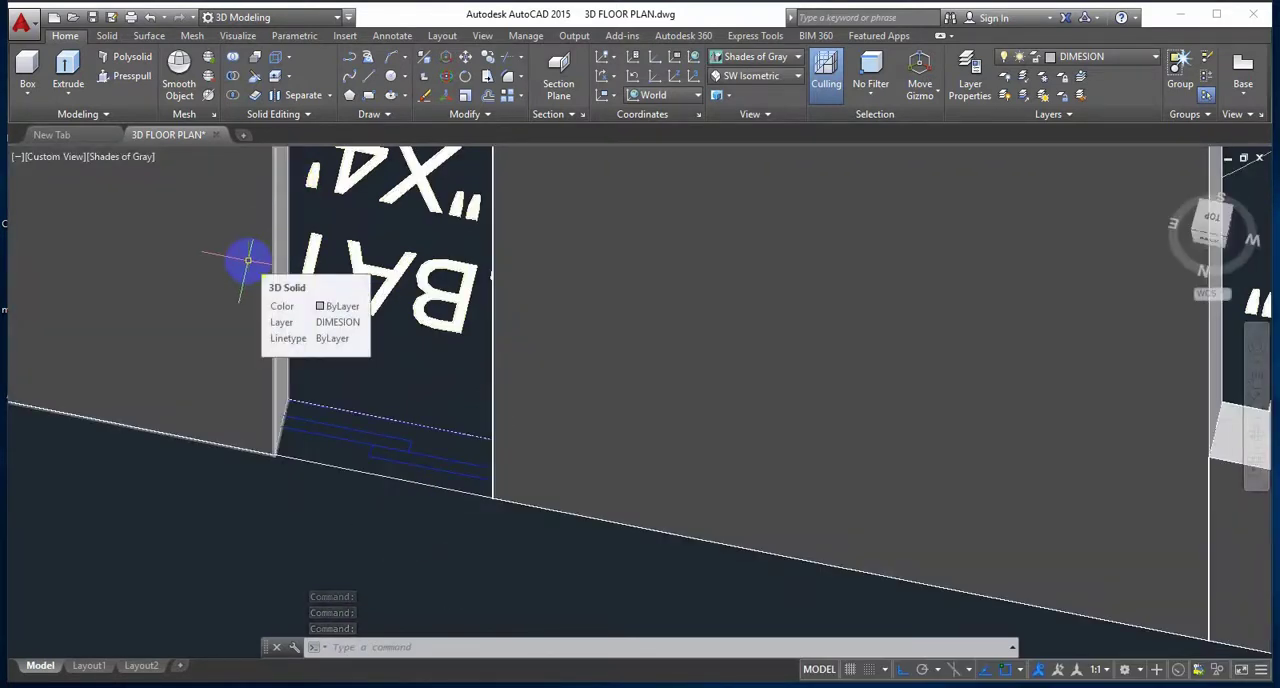
{"action": "left_click", "coordinate": [152, 17]}
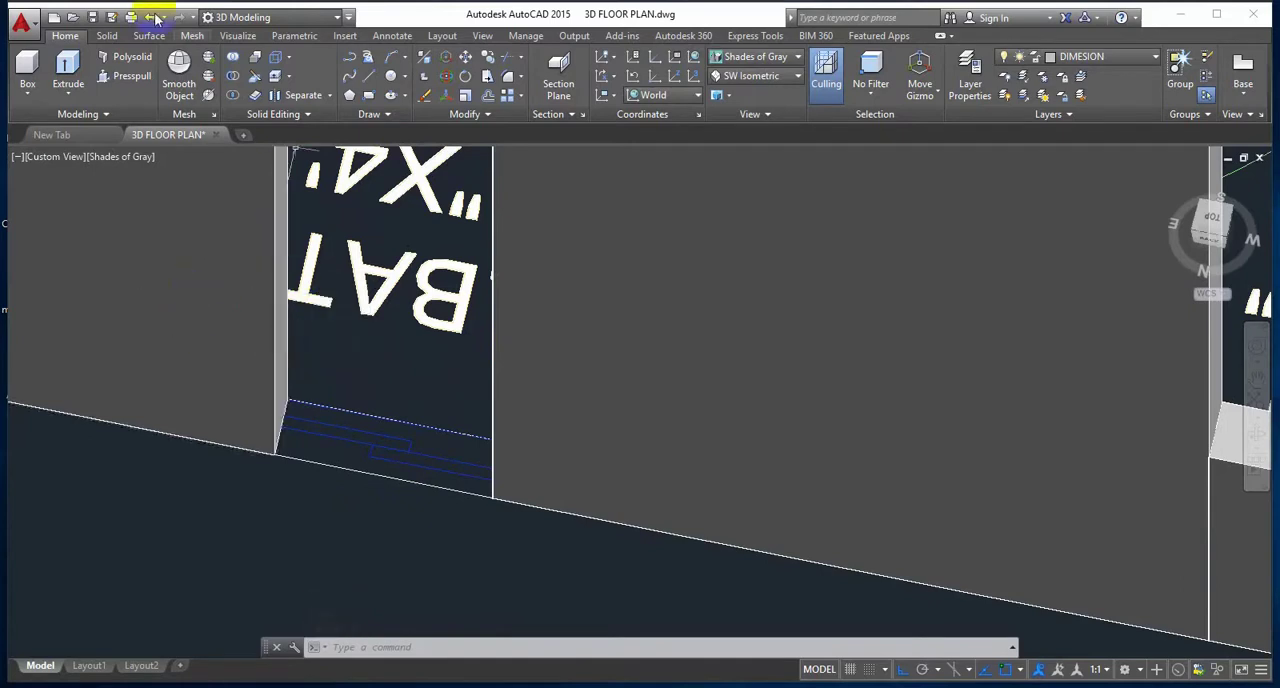
{"action": "left_click", "coordinate": [27, 62]}
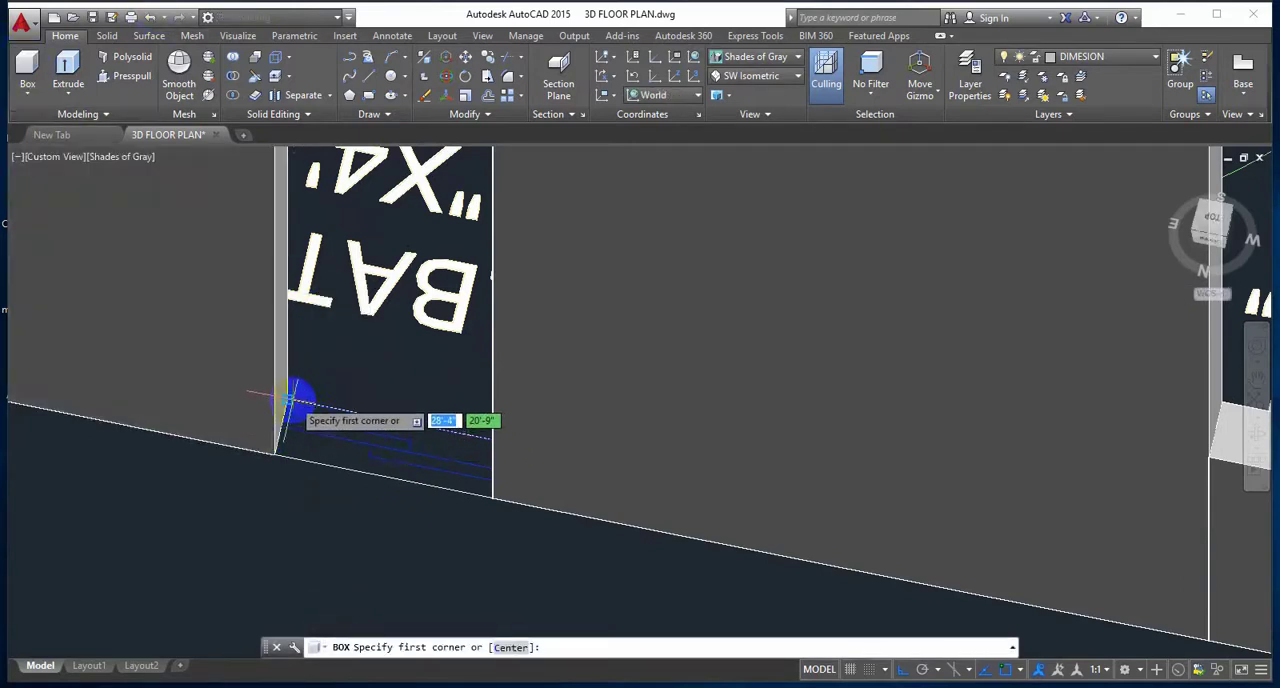
{"action": "left_click", "coordinate": [278, 450]}
{"action": "left_click", "coordinate": [488, 494]}
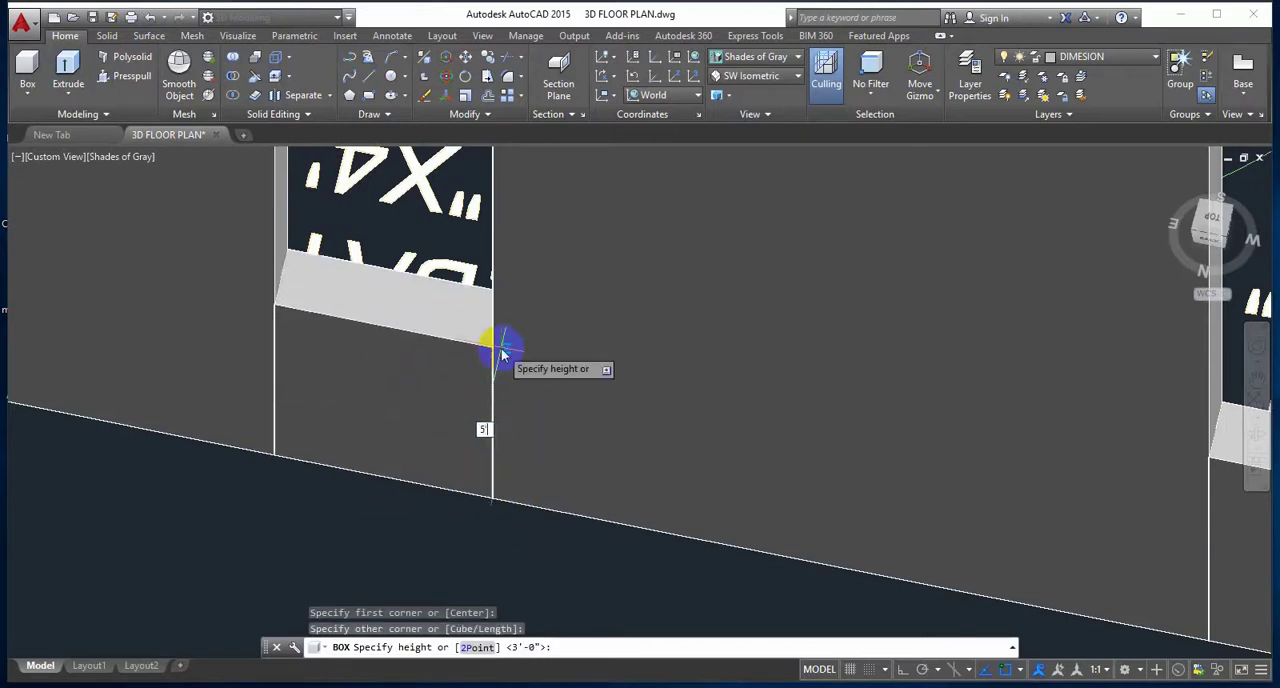
{"action": "key", "text": "Return"}
{"action": "scroll", "coordinate": [444, 371], "scroll_direction": "down", "scroll_amount": 6}
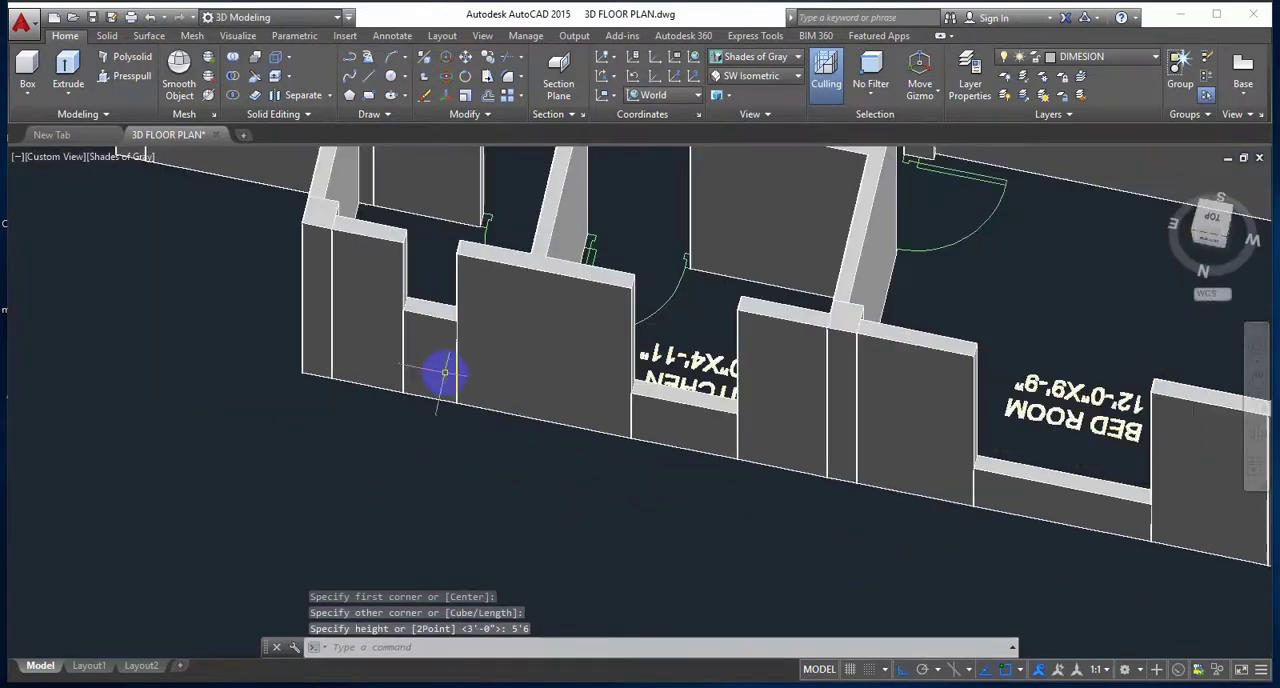
Step: Draw a 2'6" high box across the window opening between the 12'-0"X9'-9" bedroom and its verandha
{"action": "middle_click_drag", "start_coordinate": [419, 328], "coordinate": [439, 352]}
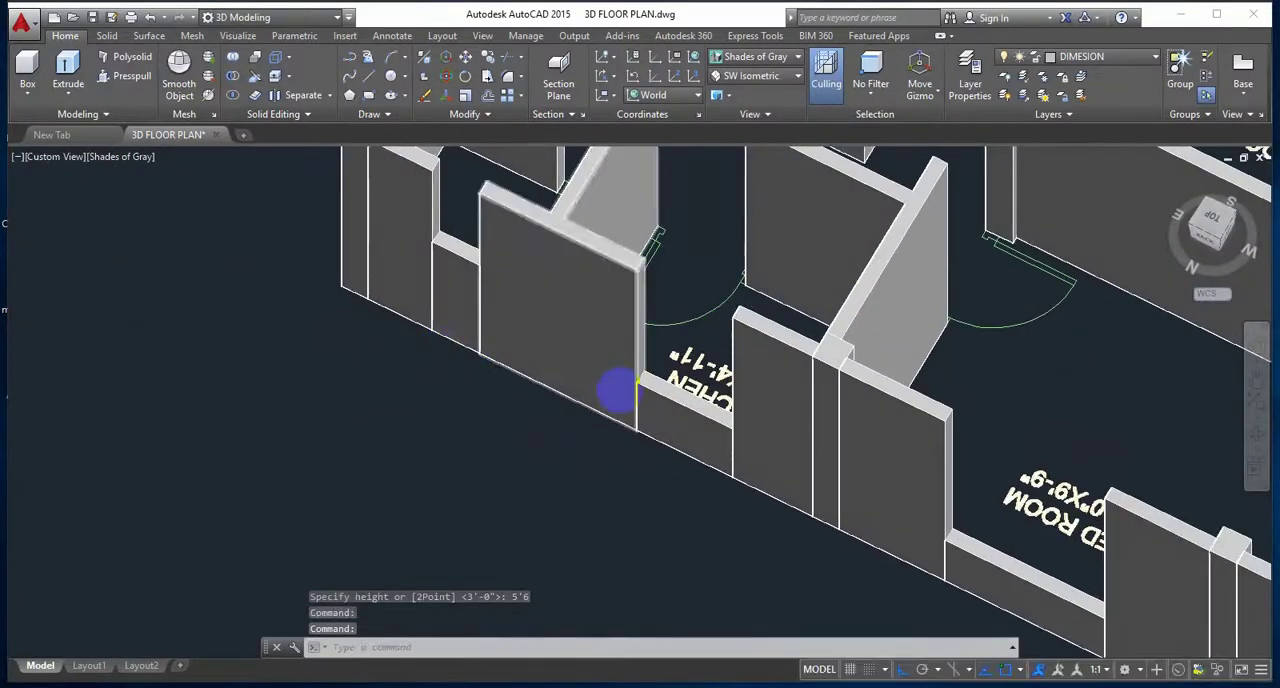
{"action": "scroll", "coordinate": [612, 386], "scroll_direction": "down", "scroll_amount": 5}
{"action": "middle_click_drag", "start_coordinate": [582, 362], "coordinate": [495, 309]}
{"action": "middle_click_drag", "start_coordinate": [878, 412], "coordinate": [597, 434], "text": "shift"}
{"action": "scroll", "coordinate": [766, 428], "scroll_direction": "up", "scroll_amount": 5}
{"action": "scroll", "coordinate": [414, 405], "scroll_direction": "up", "scroll_amount": 4}
{"action": "middle_click_drag", "start_coordinate": [414, 397], "coordinate": [434, 449], "text": "shift"}
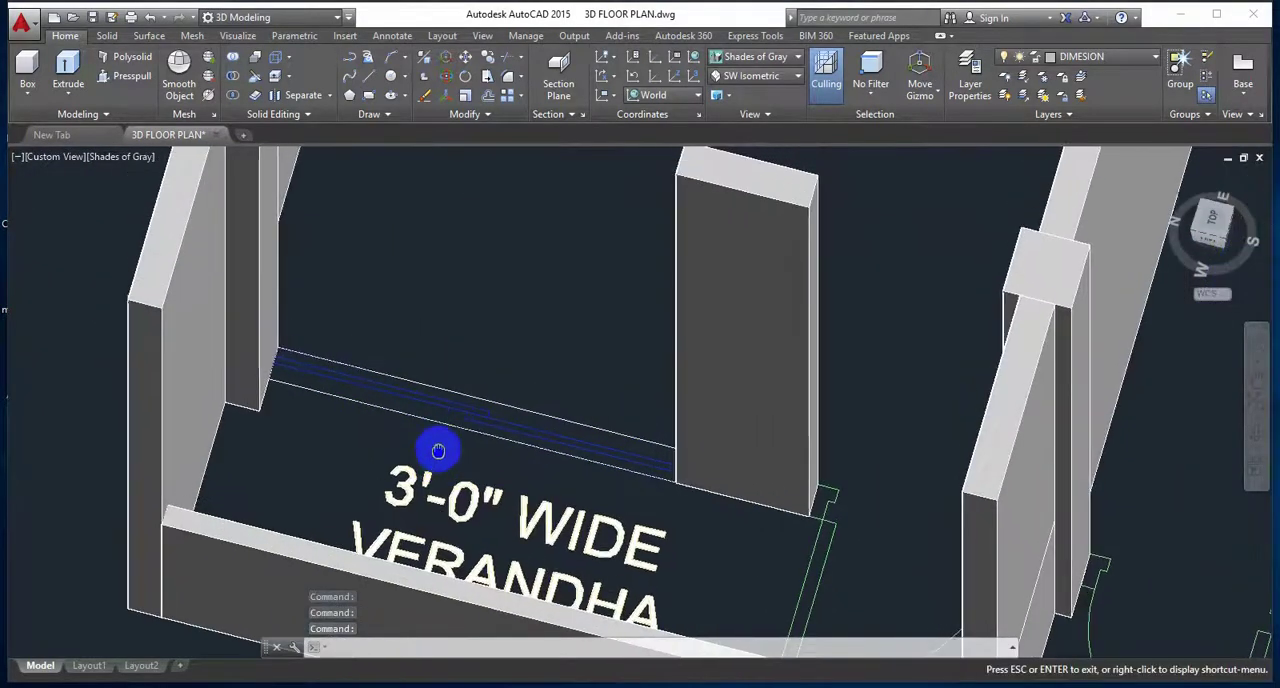
{"action": "scroll", "coordinate": [379, 435], "scroll_direction": "up", "scroll_amount": 3}
{"action": "left_click", "coordinate": [28, 70]}
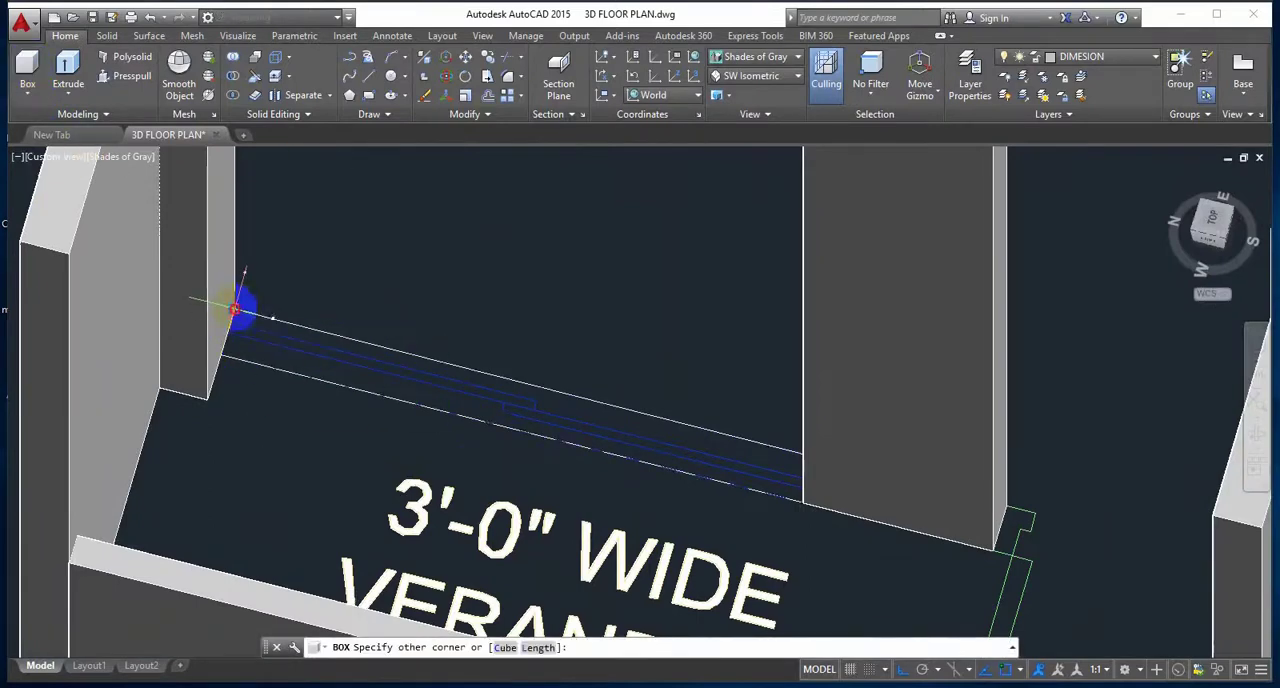
{"action": "left_click", "coordinate": [800, 502]}
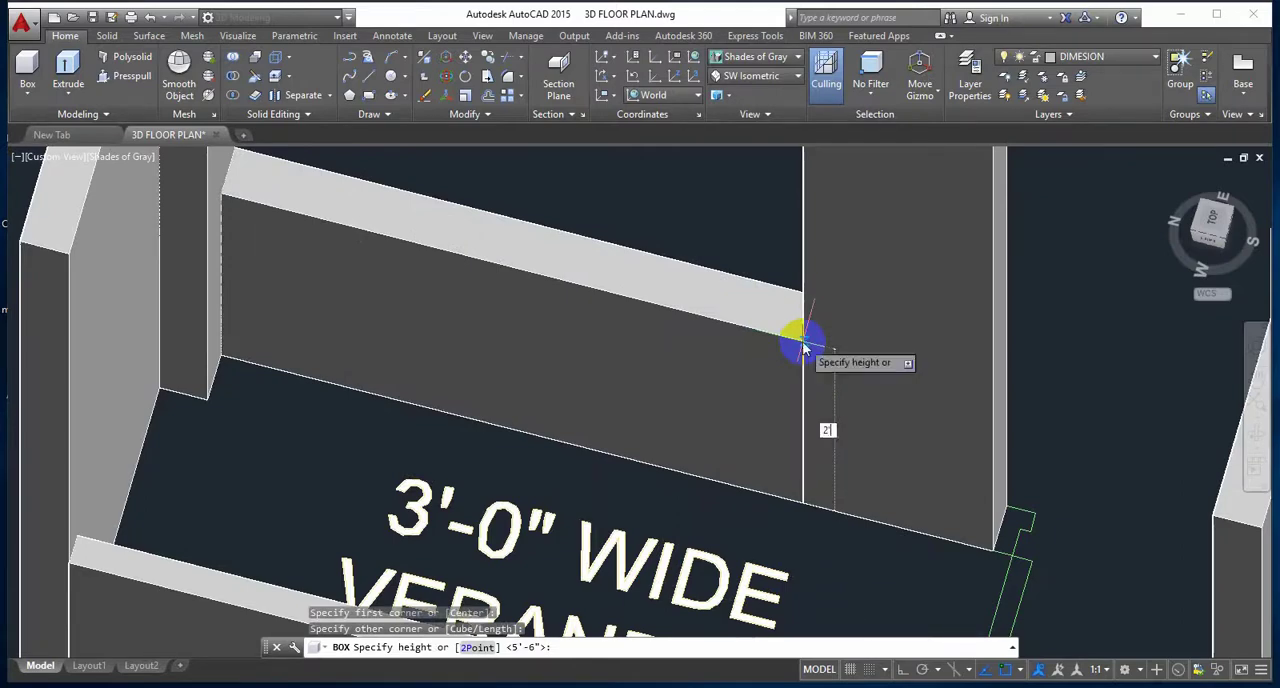
{"action": "type", "text": "2'6"}
{"action": "key", "text": "Return"}
{"action": "scroll", "coordinate": [803, 346], "scroll_direction": "down", "scroll_amount": 6}
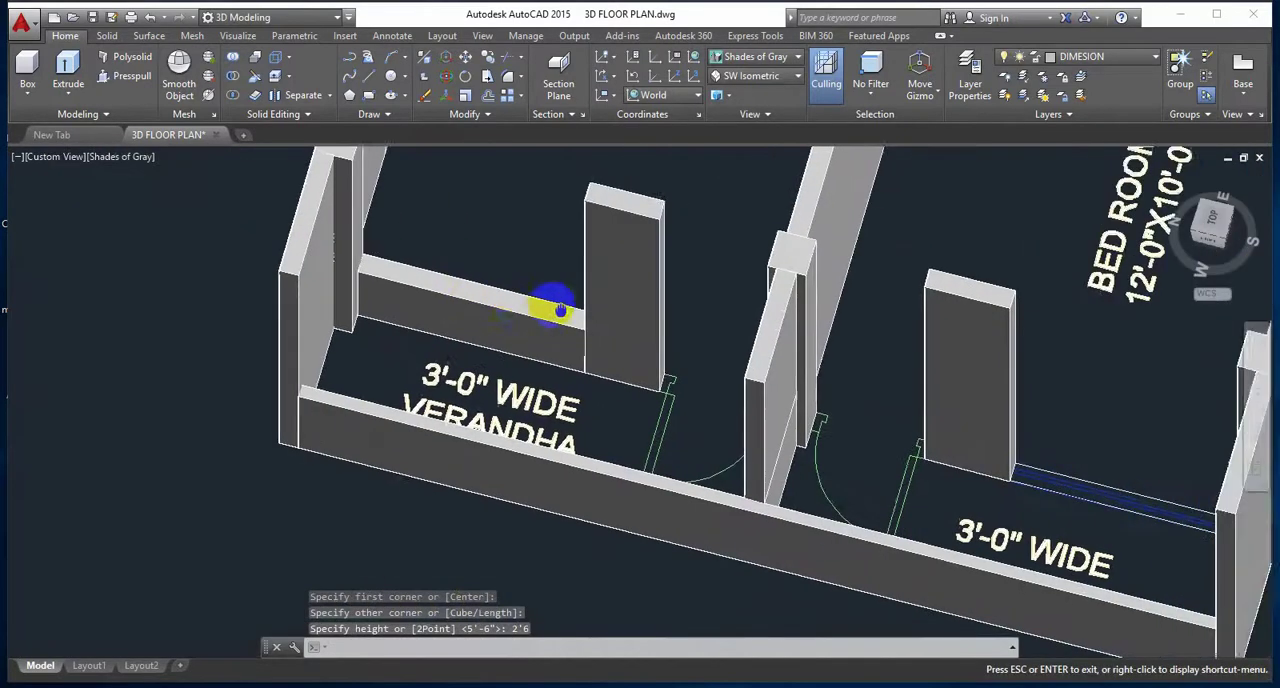
Step: Draw a 2'6" high box across the window opening between the 12'-0"X10'-0" bedroom and the other verandha
{"action": "middle_click_drag", "start_coordinate": [917, 403], "coordinate": [643, 329]}
{"action": "scroll", "coordinate": [749, 391], "scroll_direction": "up", "scroll_amount": 6}
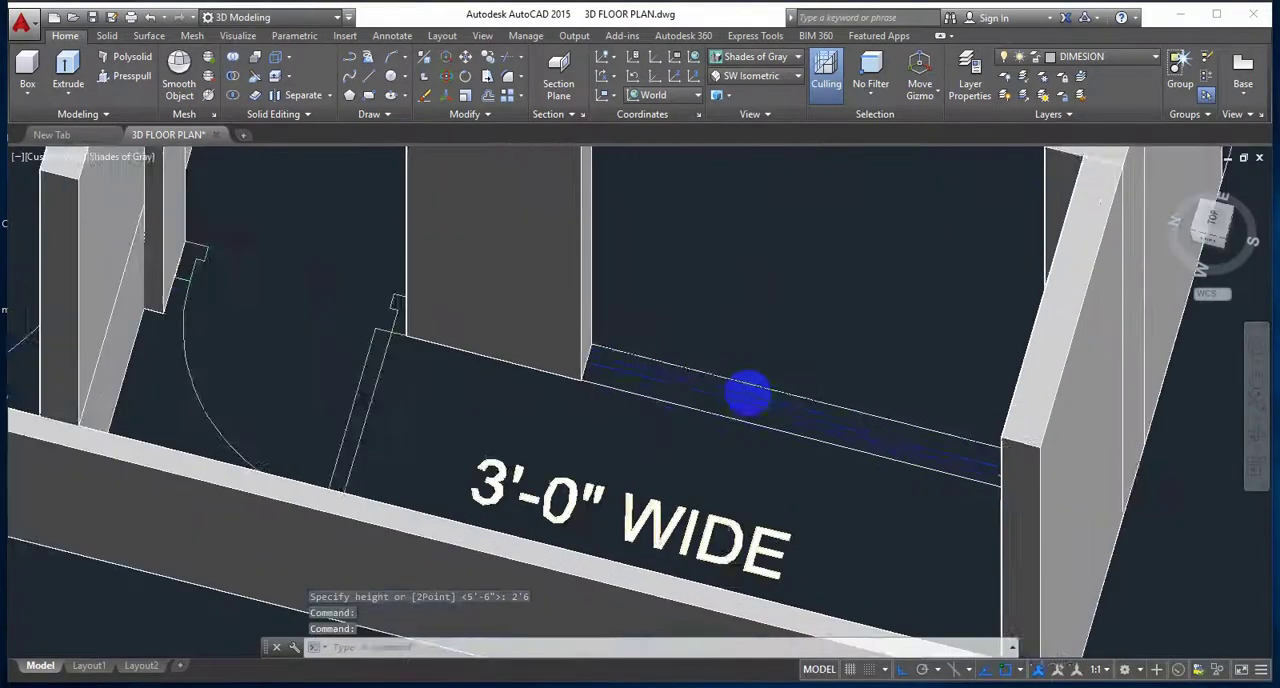
{"action": "middle_click_drag", "start_coordinate": [752, 393], "coordinate": [729, 417]}
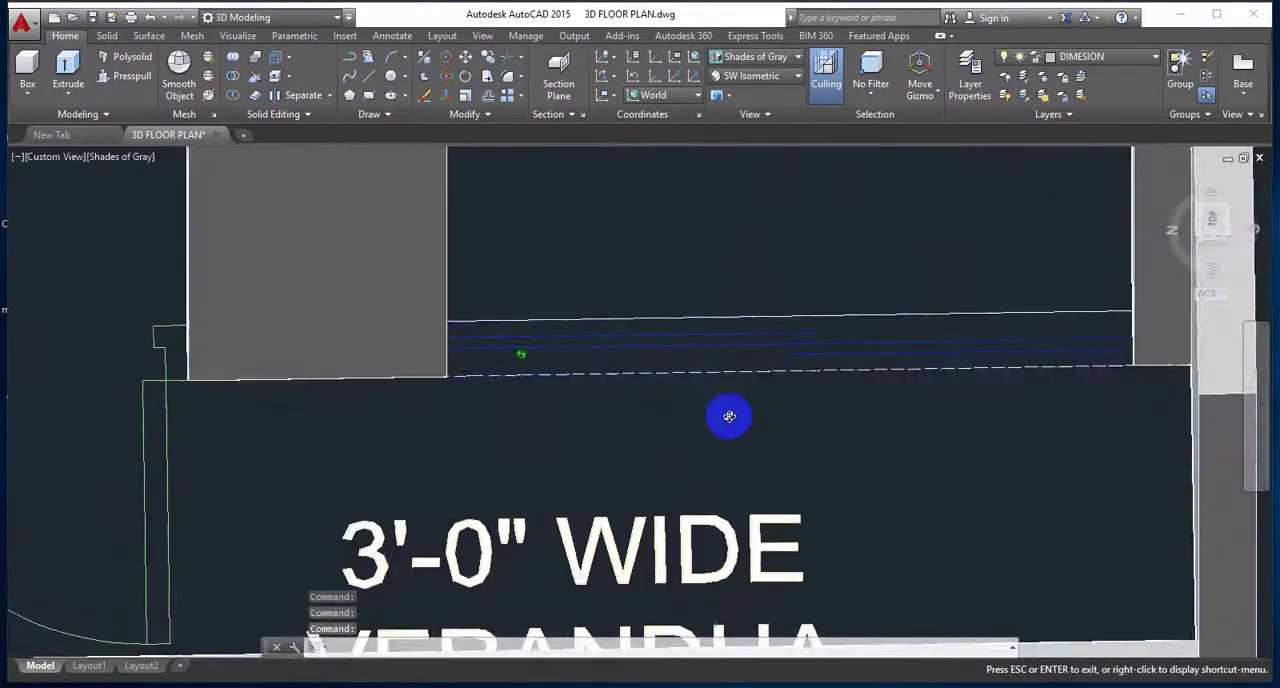
{"action": "left_click", "coordinate": [29, 65]}
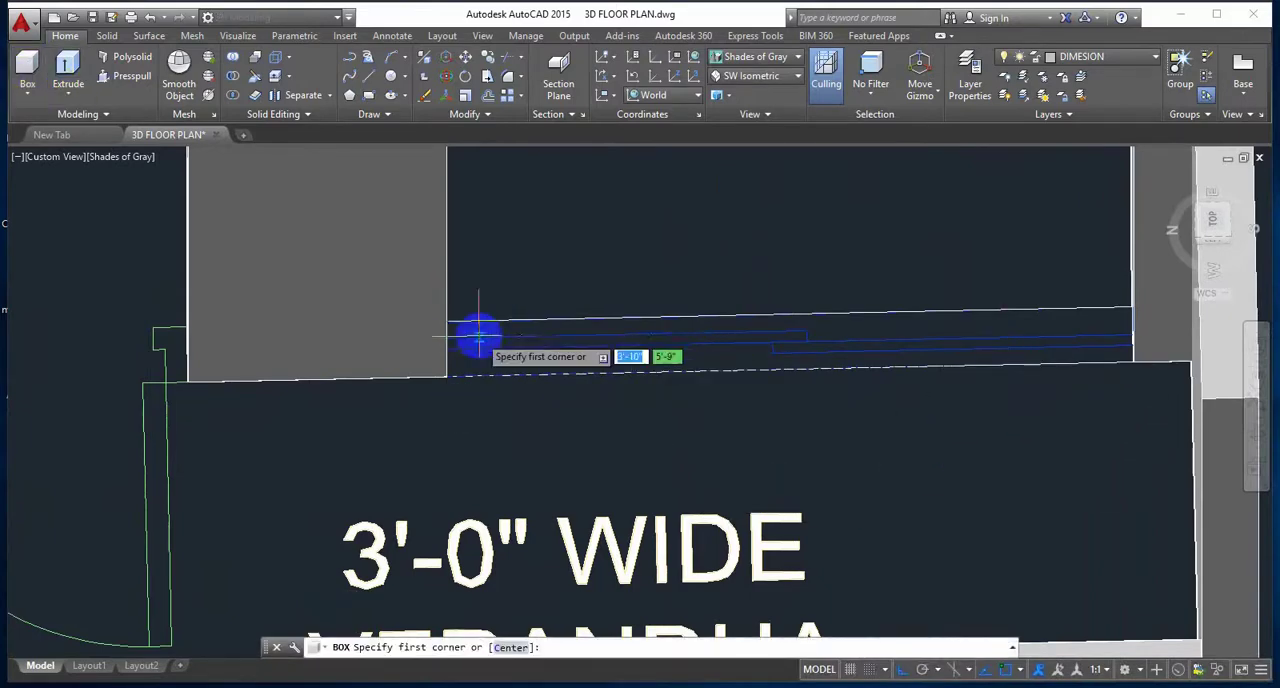
{"action": "mouse_move", "coordinate": [583, 343]}
{"action": "middle_mouse_down", "text": "shift"}
{"action": "mouse_move", "coordinate": [541, 345]}
{"action": "mouse_move", "coordinate": [623, 371]}
{"action": "mouse_move", "coordinate": [588, 363]}
{"action": "middle_mouse_up", "text": "shift"}
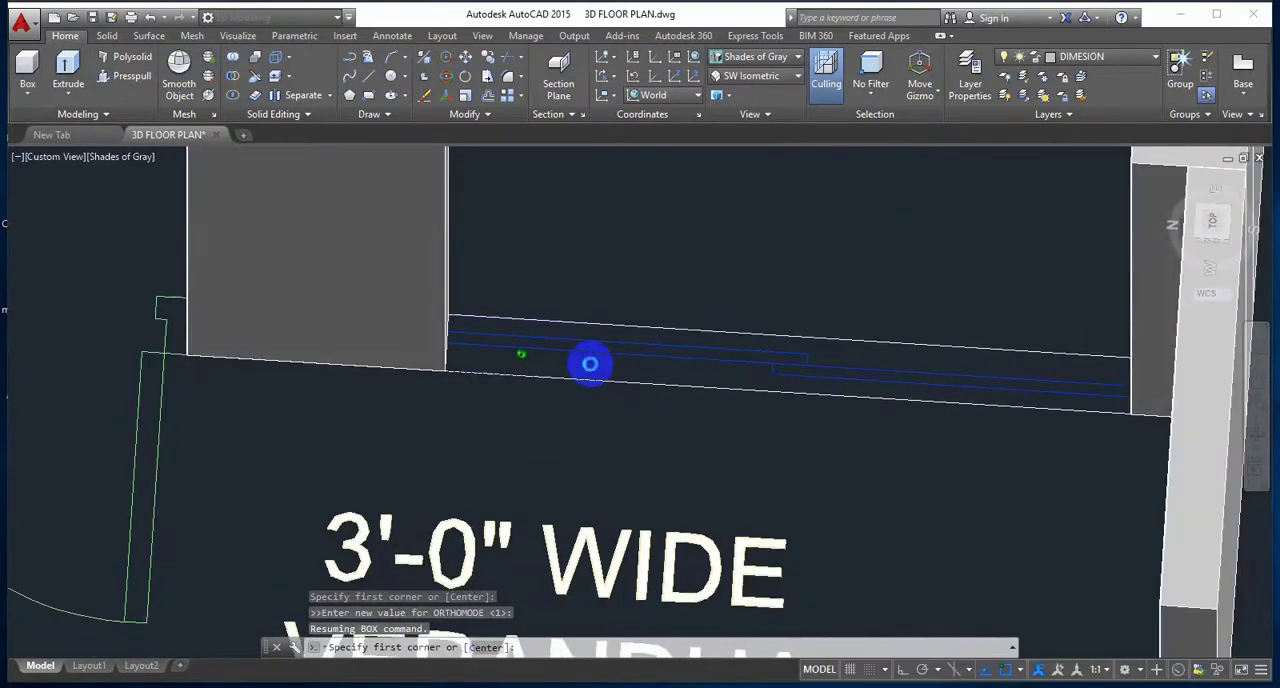
{"action": "left_click", "coordinate": [449, 316]}
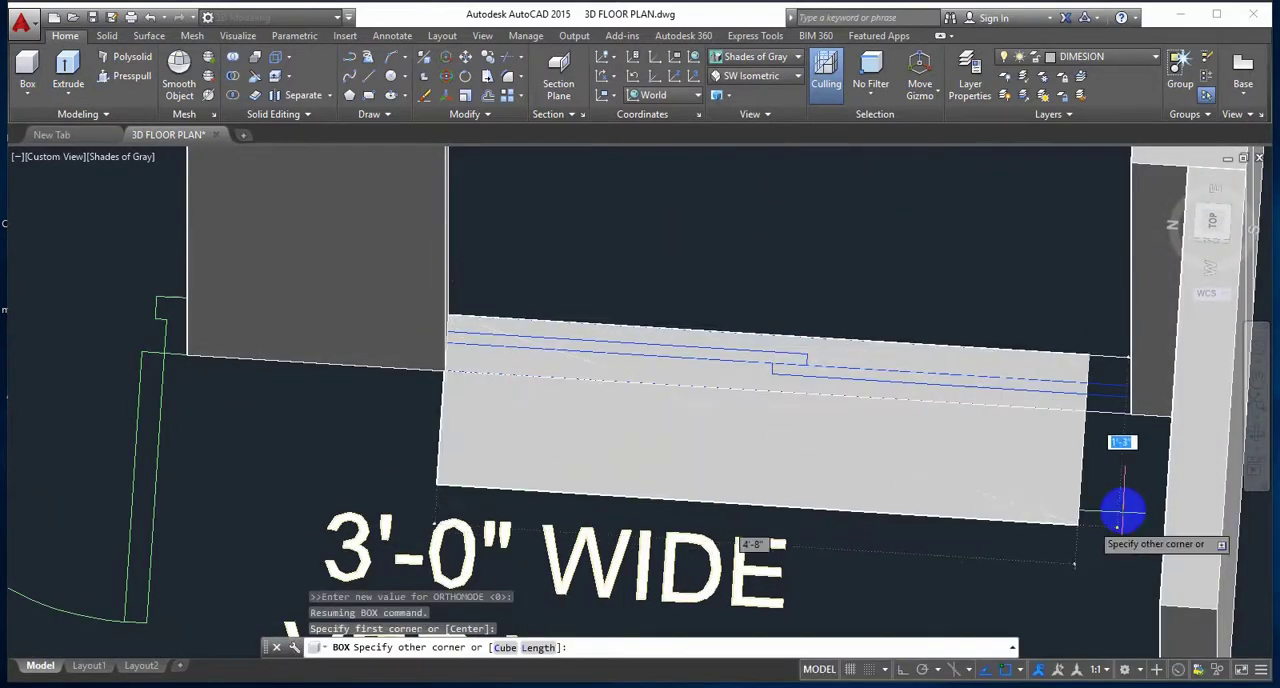
{"action": "left_click", "coordinate": [1128, 413]}
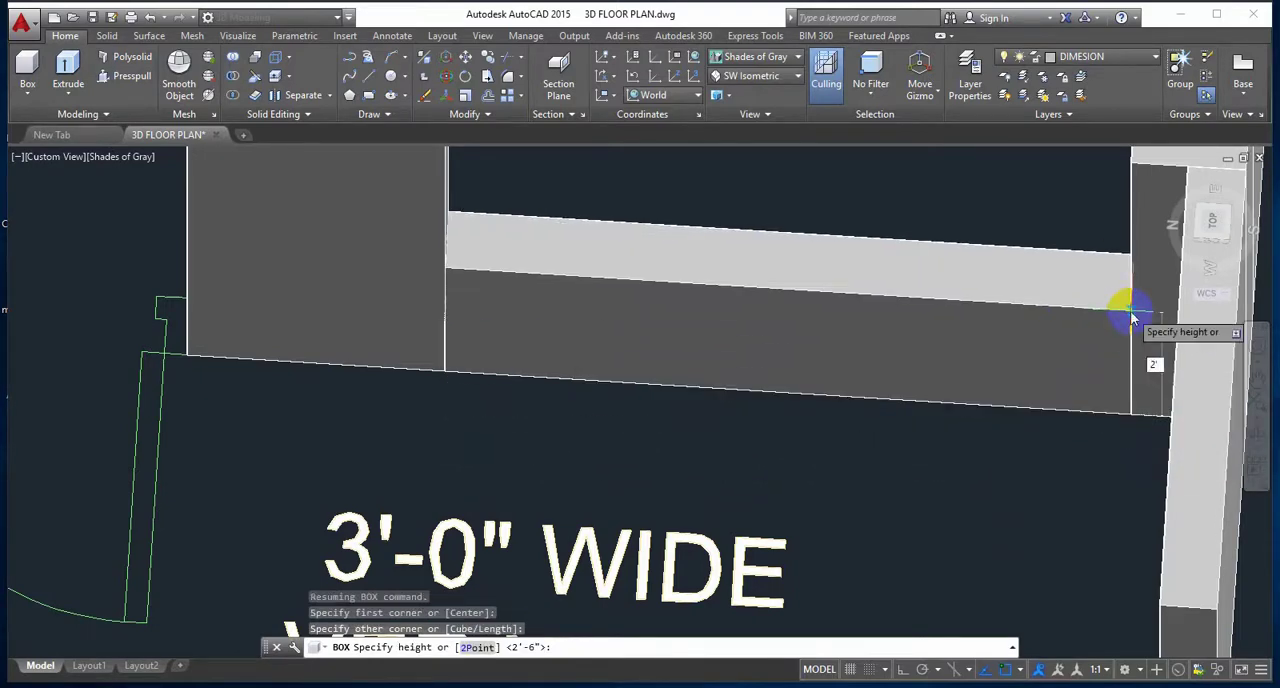
{"action": "key", "text": "Return"}
{"action": "scroll", "coordinate": [1134, 316], "scroll_direction": "down", "scroll_amount": 5}
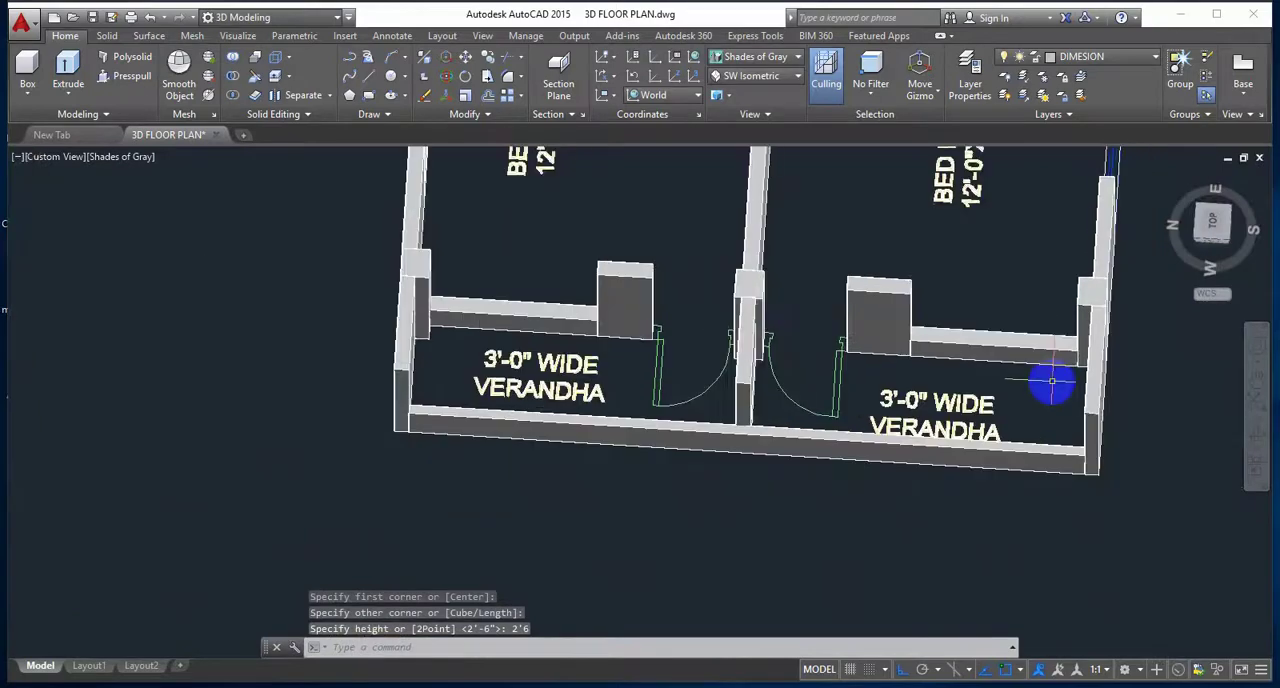
Step: Draw a 2'6" high box as the sill wall across the outer window opening of the 12'-0"X10'-0" bedroom
{"action": "middle_click_drag", "start_coordinate": [1038, 388], "coordinate": [957, 349], "text": "shift"}
{"action": "middle_click_drag", "start_coordinate": [1129, 420], "coordinate": [969, 506], "text": "shift"}
{"action": "scroll", "coordinate": [946, 523], "scroll_direction": "up", "scroll_amount": 5}
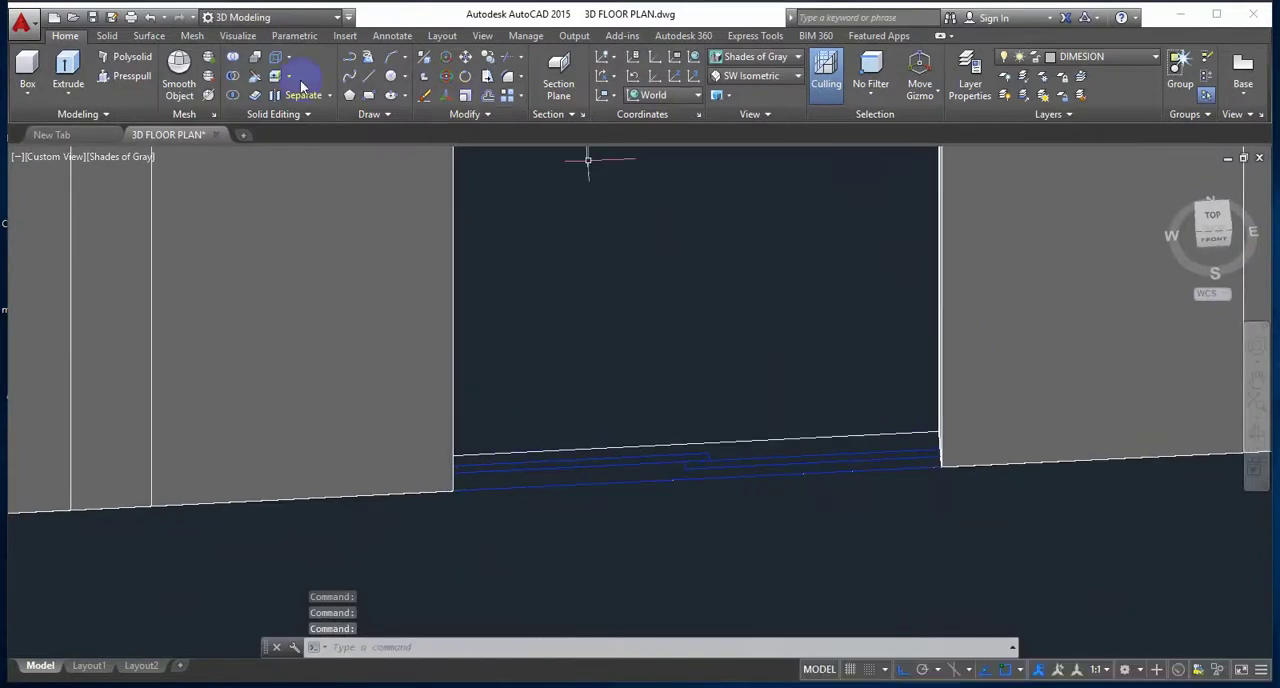
{"action": "left_click", "coordinate": [938, 432]}
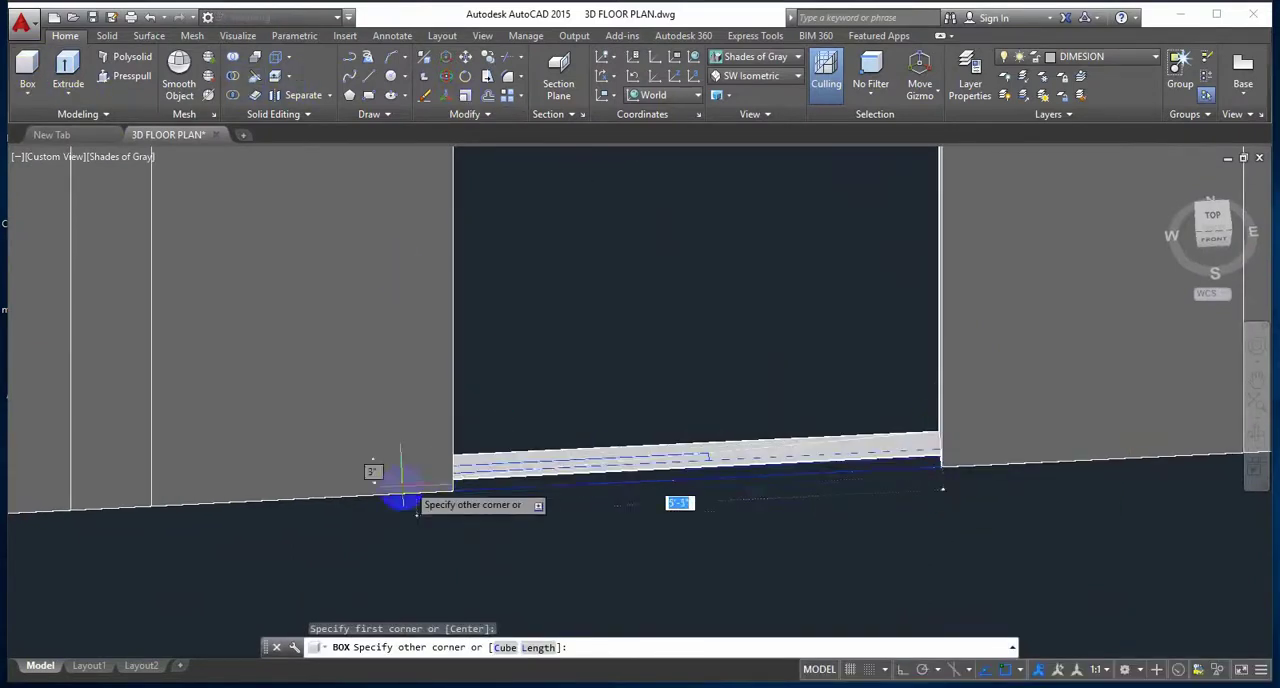
{"action": "left_click", "coordinate": [453, 493]}
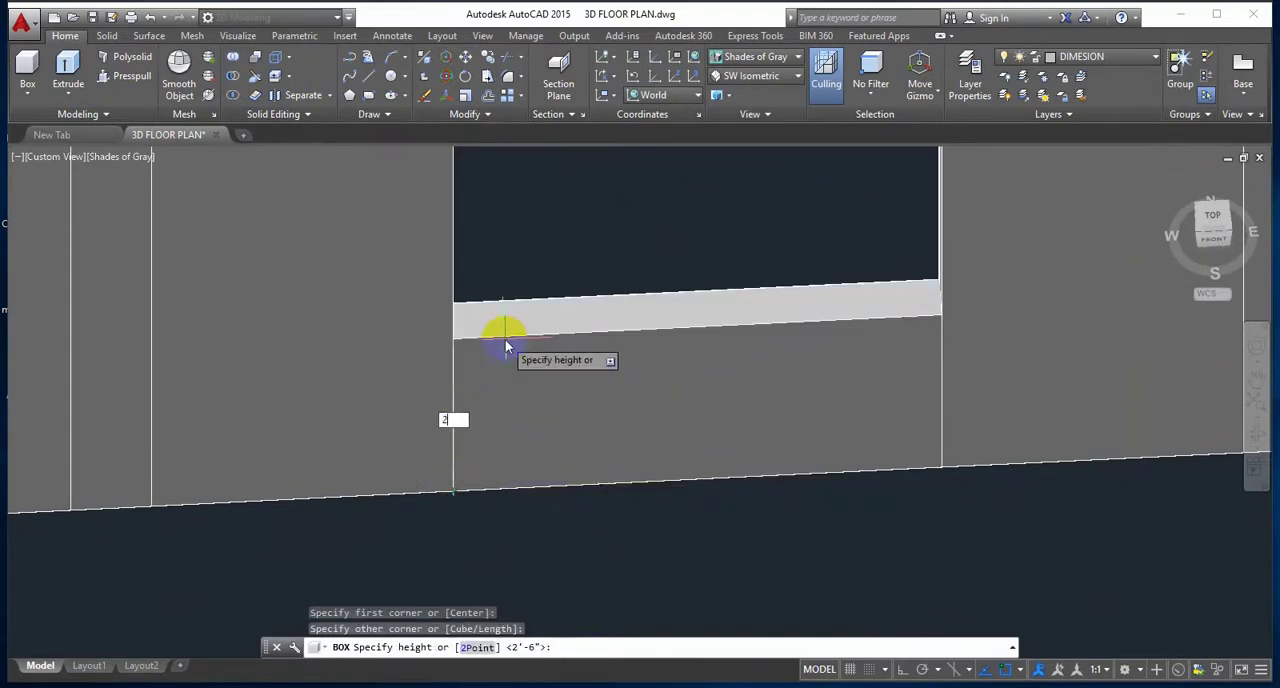
{"action": "type", "text": "2'6"}
{"action": "key", "text": "Return"}
{"action": "scroll", "coordinate": [543, 370], "scroll_direction": "down", "scroll_amount": 8}
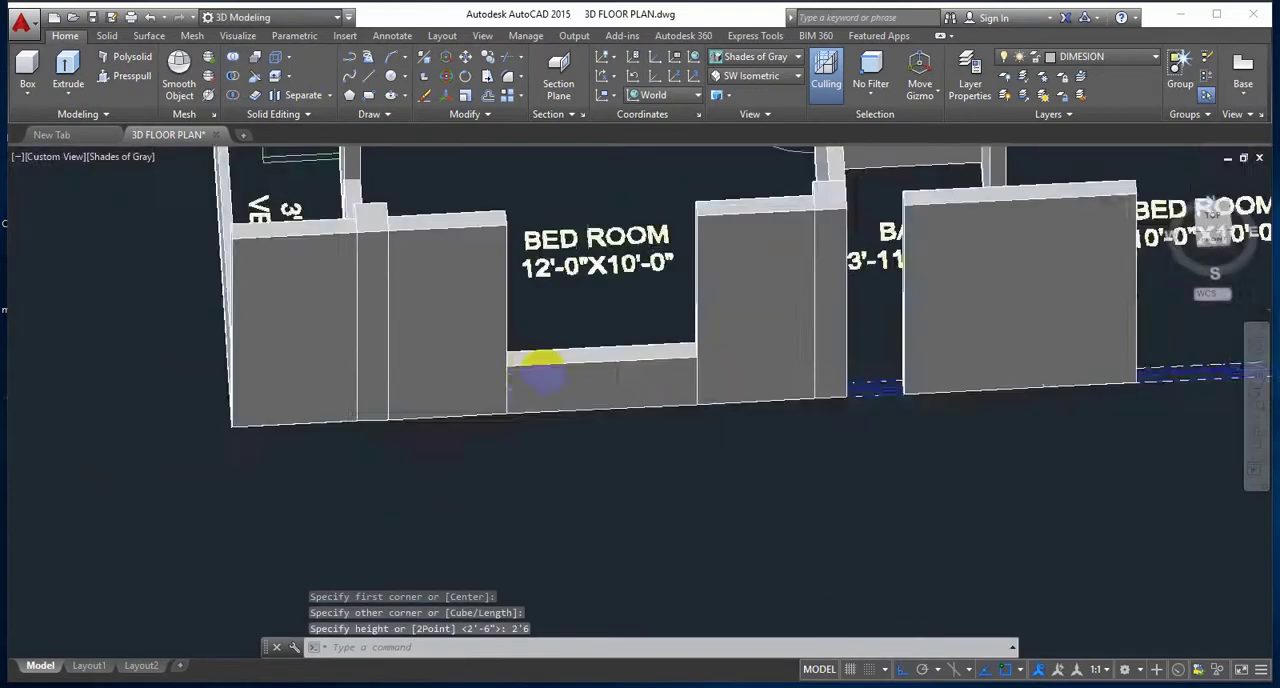
Step: Draw a 5'6" high box as the sill wall across the window opening of the bath between the two bedrooms
{"action": "middle_click_drag", "start_coordinate": [680, 429], "coordinate": [574, 422], "text": "shift"}
{"action": "scroll", "coordinate": [611, 406], "scroll_direction": "up", "scroll_amount": 2}
{"action": "scroll", "coordinate": [588, 366], "scroll_direction": "up", "scroll_amount": 6}
{"action": "scroll", "coordinate": [588, 368], "scroll_direction": "up", "scroll_amount": 1}
{"action": "middle_click_drag", "start_coordinate": [588, 368], "coordinate": [625, 532]}
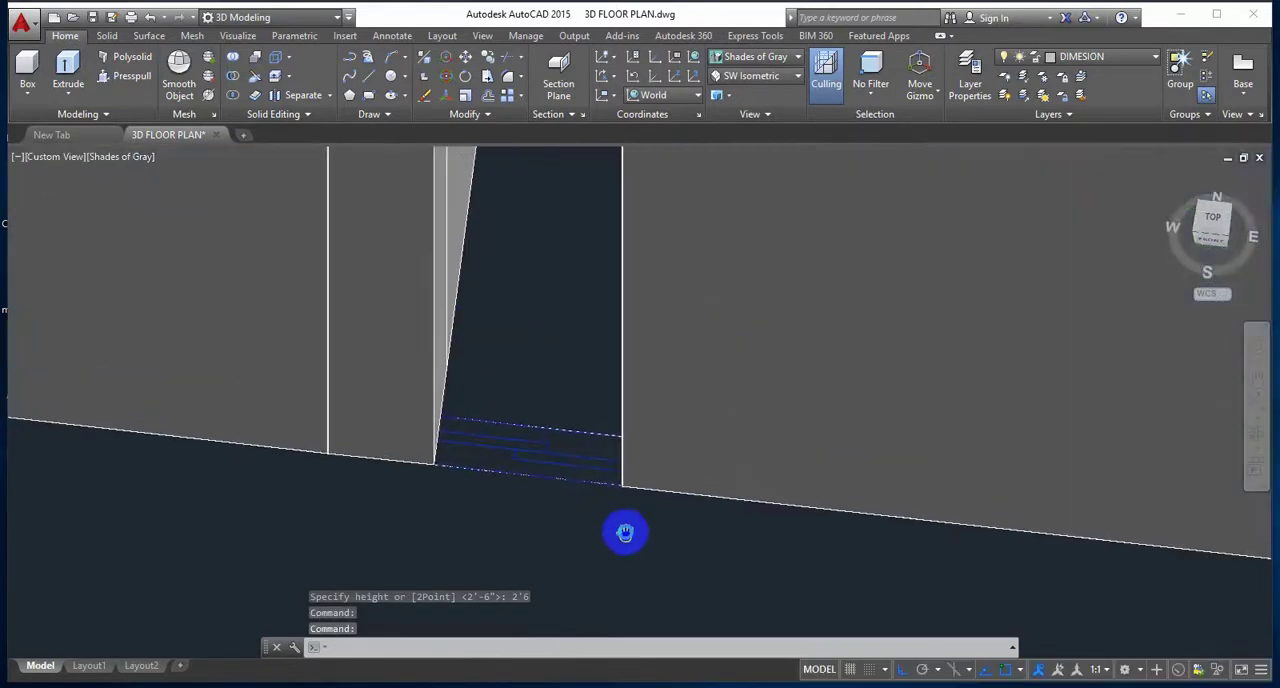
{"action": "left_click", "coordinate": [30, 63]}
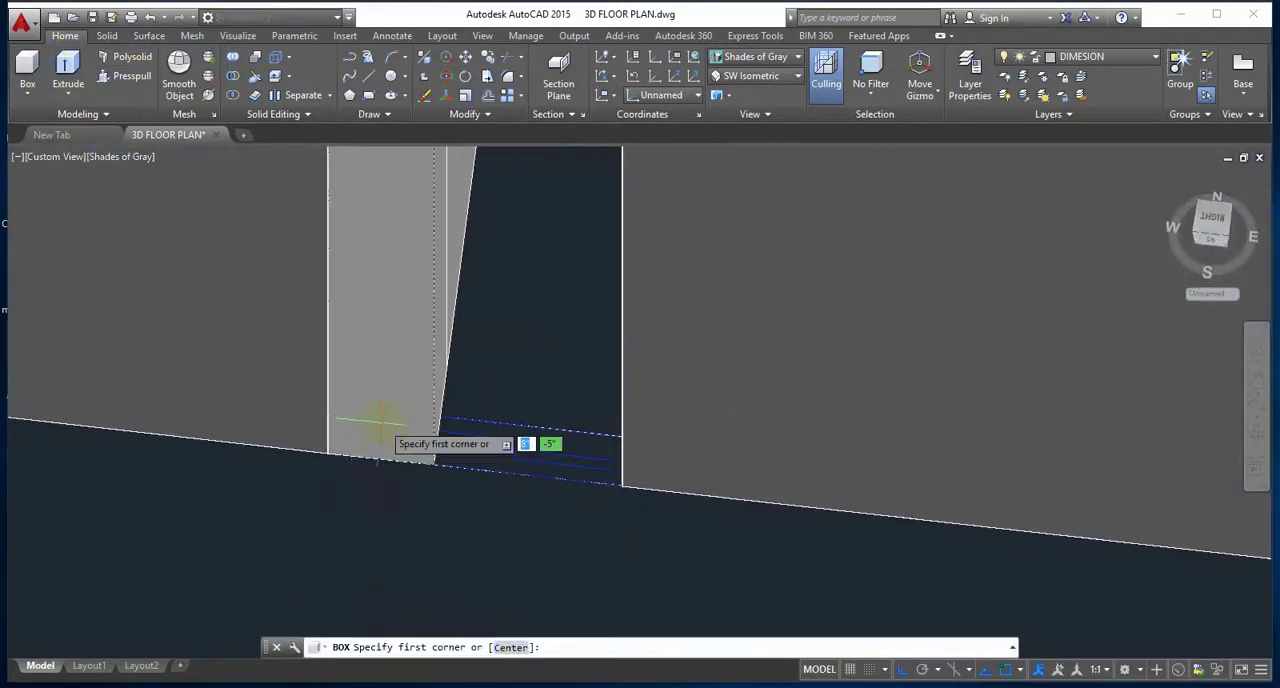
{"action": "left_click", "coordinate": [443, 418]}
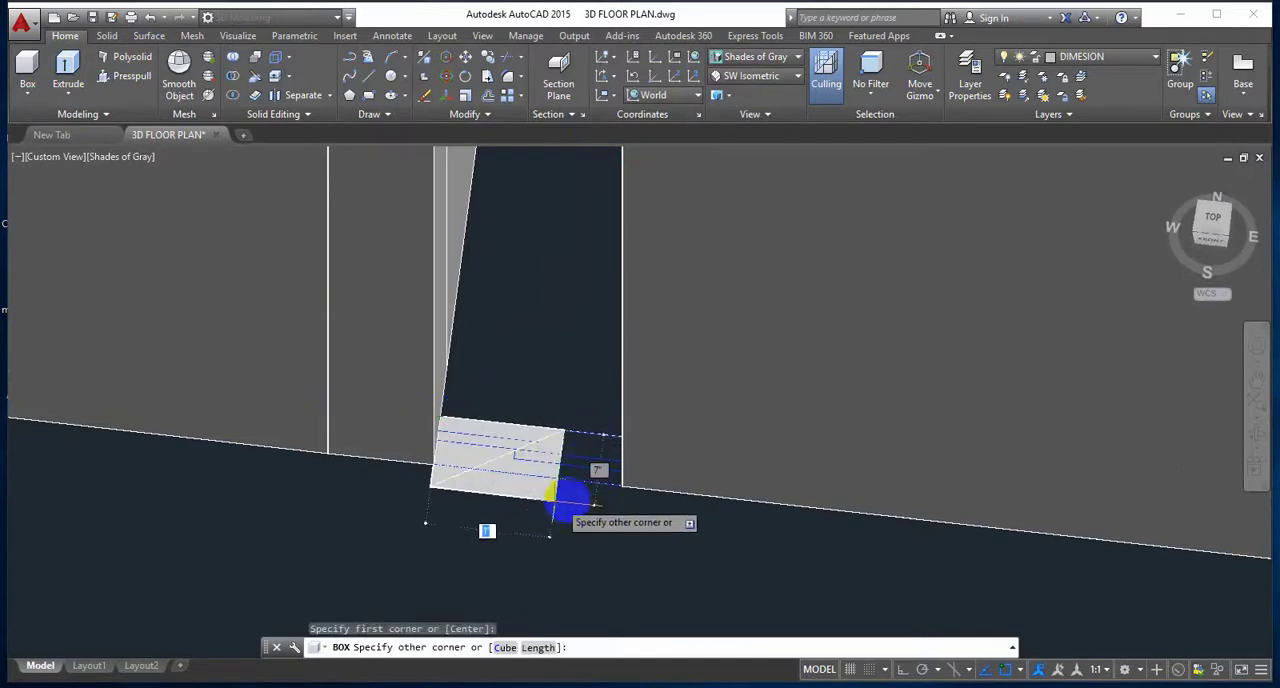
{"action": "left_click", "coordinate": [620, 486]}
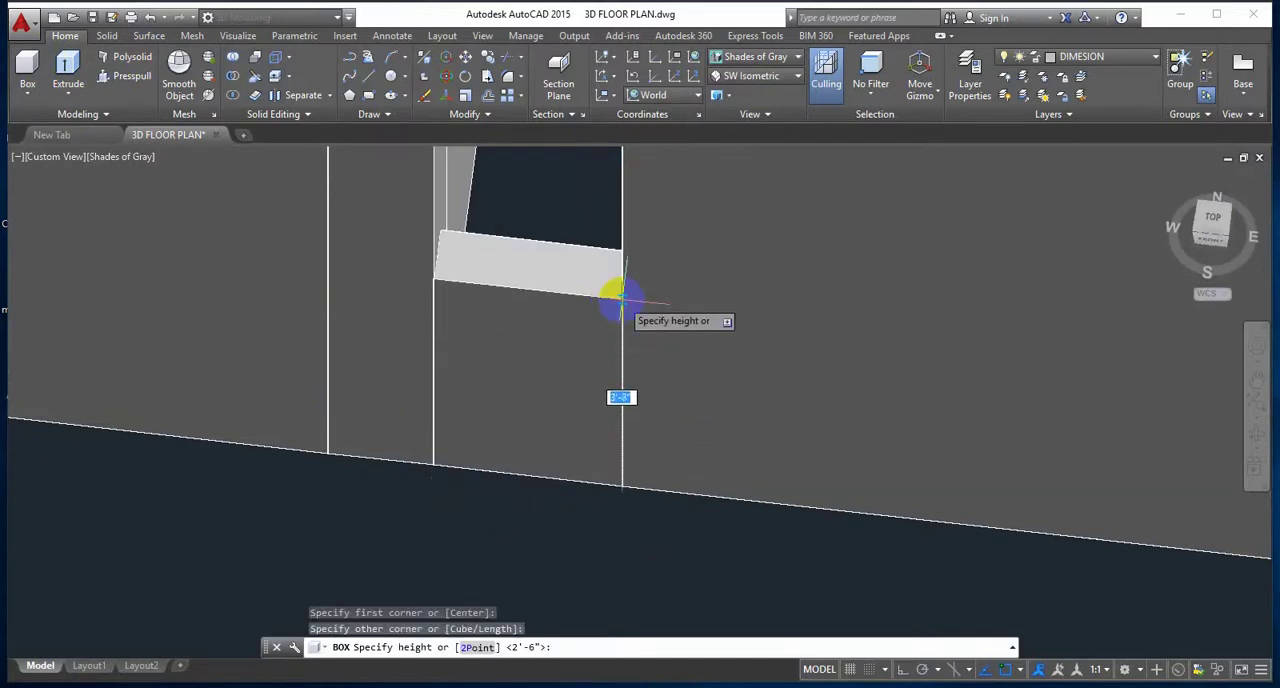
{"action": "key", "text": "Return"}
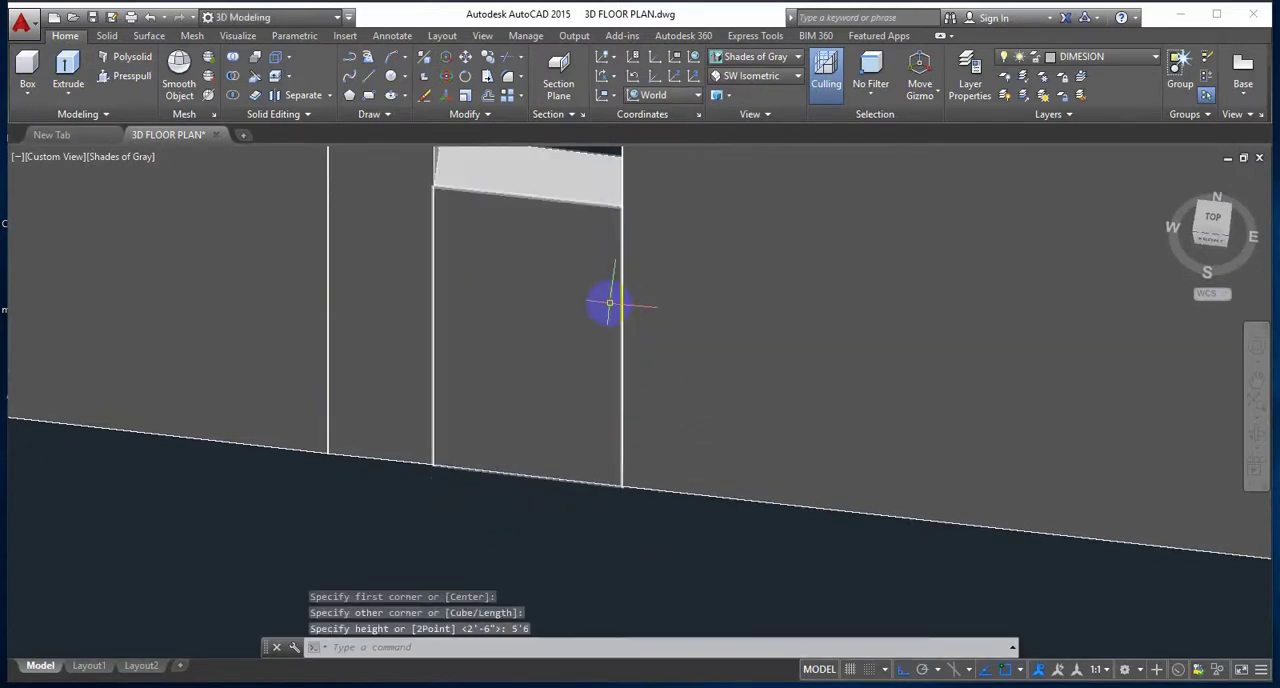
Step: Draw a 2'6" high box as the sill wall across the outer window opening of the 10'-0"X10'-0" bedroom
{"action": "scroll", "coordinate": [600, 300], "scroll_direction": "down", "scroll_amount": 5}
{"action": "middle_click_drag", "start_coordinate": [734, 377], "coordinate": [389, 384]}
{"action": "scroll", "coordinate": [487, 386], "scroll_direction": "up", "scroll_amount": 6}
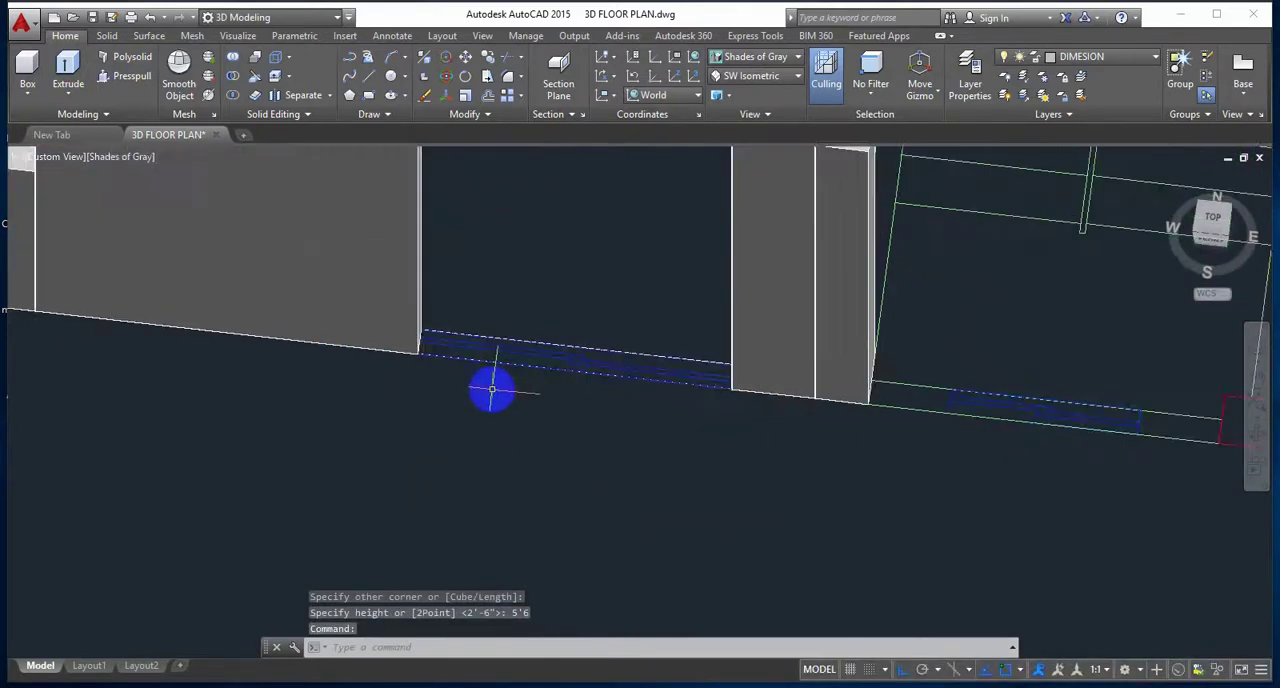
{"action": "left_click", "coordinate": [27, 68]}
{"action": "left_click", "coordinate": [352, 366]}
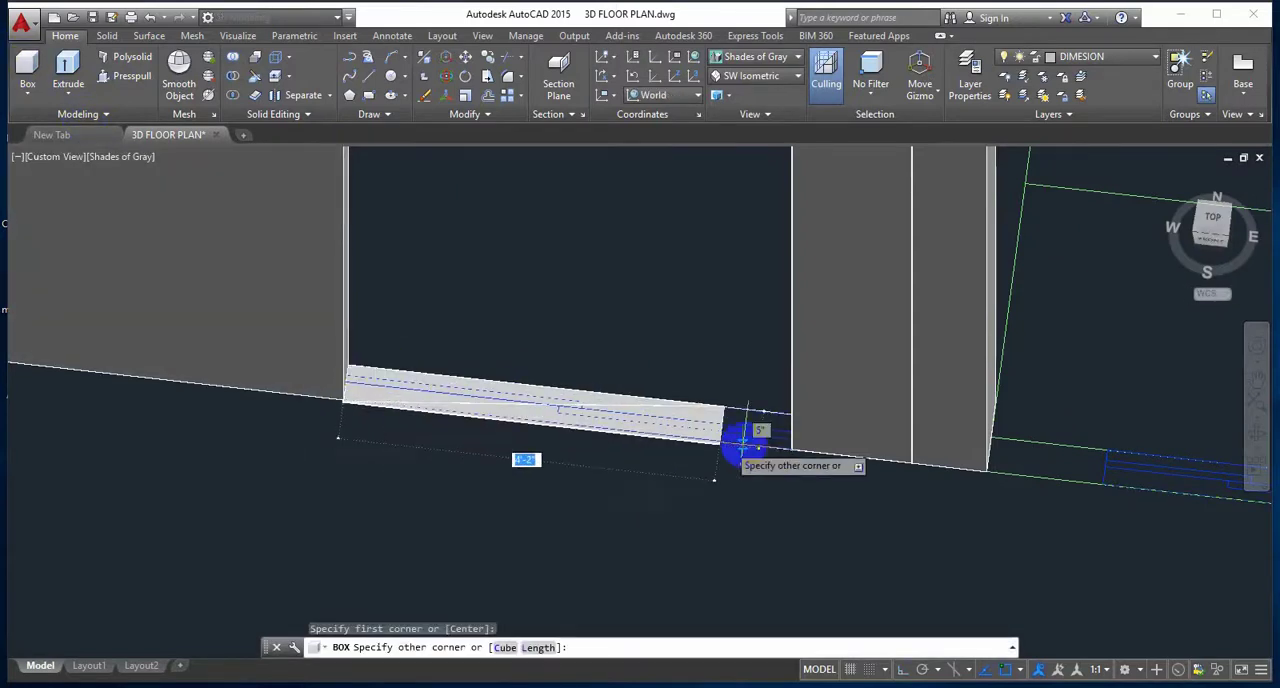
{"action": "left_click", "coordinate": [791, 451]}
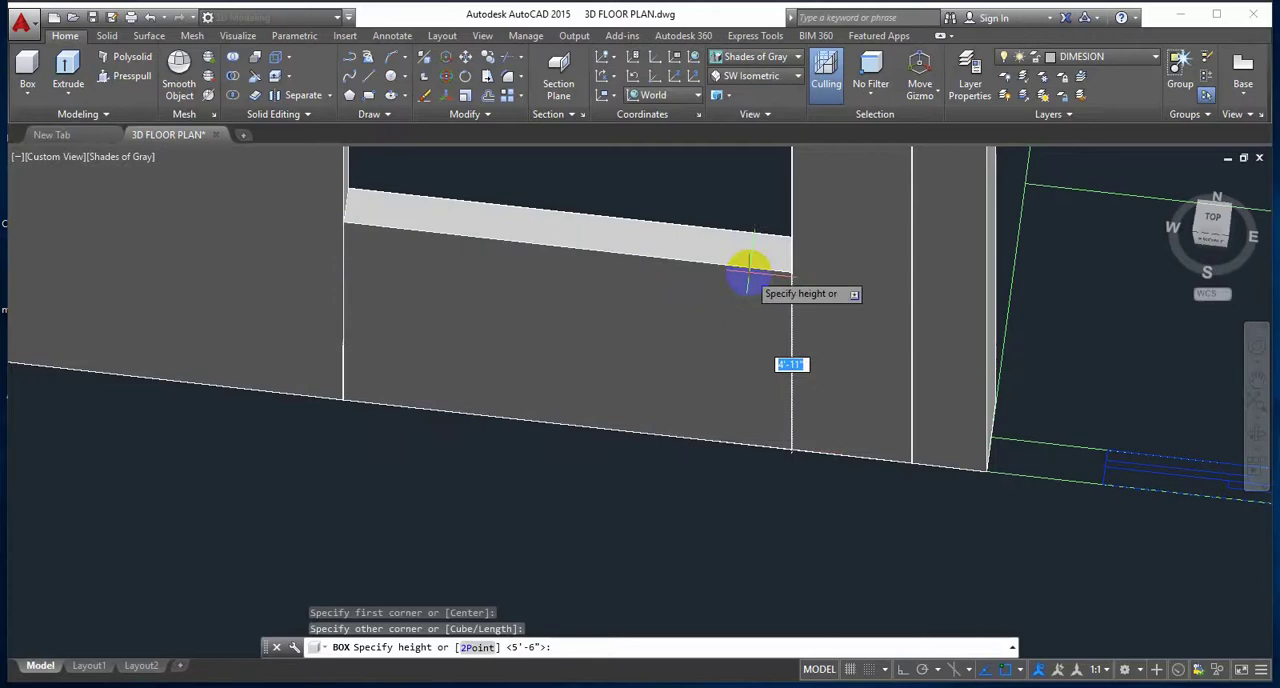
{"action": "type", "text": "2'6"}
{"action": "key", "text": "Return"}
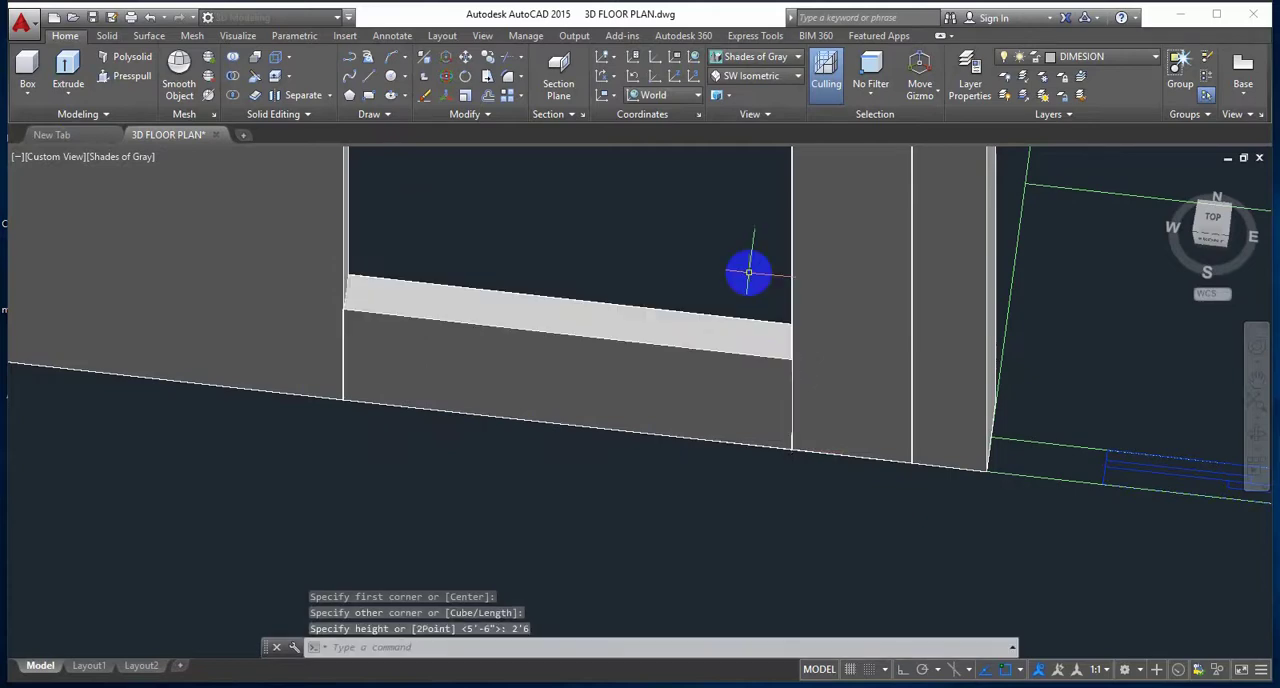
Step: Draw a box extending 3' down from the wall tops to close the space above the 10'-0"X10'-0" bedroom's outer window
{"action": "scroll", "coordinate": [667, 327], "scroll_direction": "down", "scroll_amount": 6}
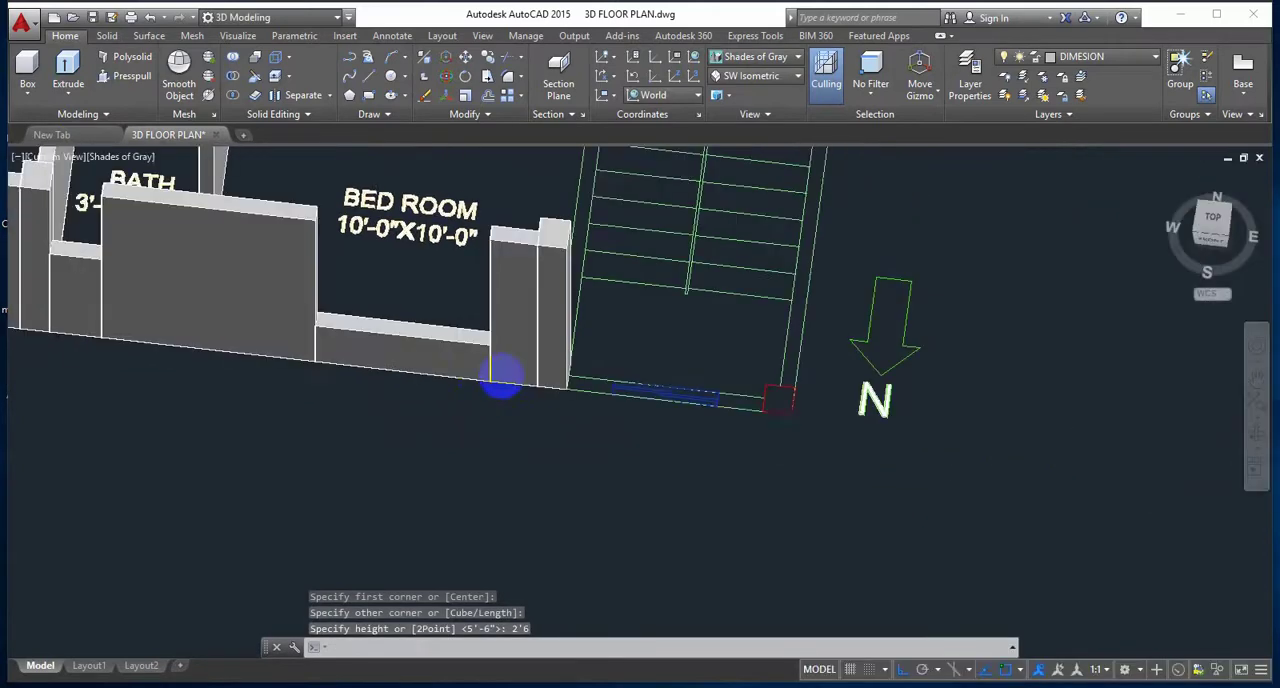
{"action": "middle_click_drag", "start_coordinate": [605, 310], "coordinate": [583, 342], "text": "shift"}
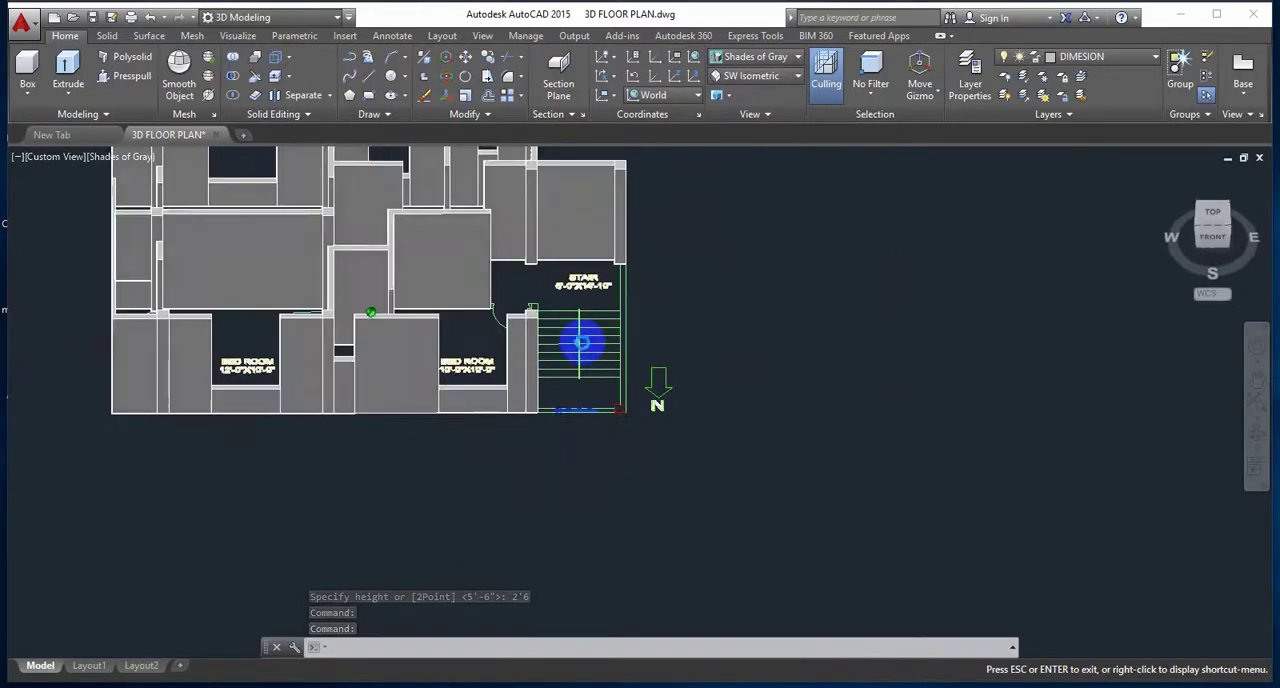
{"action": "middle_click_drag", "start_coordinate": [536, 408], "coordinate": [680, 424]}
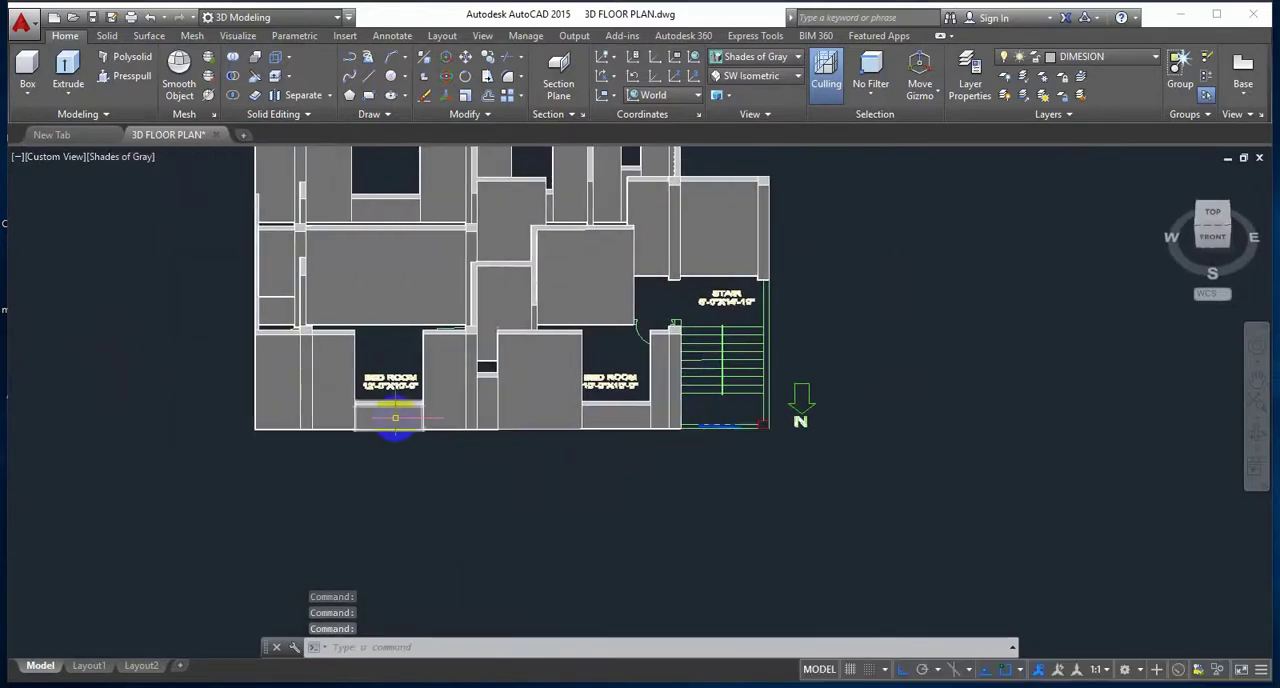
{"action": "scroll", "coordinate": [395, 418], "scroll_direction": "up", "scroll_amount": 2}
{"action": "middle_click_drag", "start_coordinate": [527, 447], "coordinate": [456, 474], "text": "shift"}
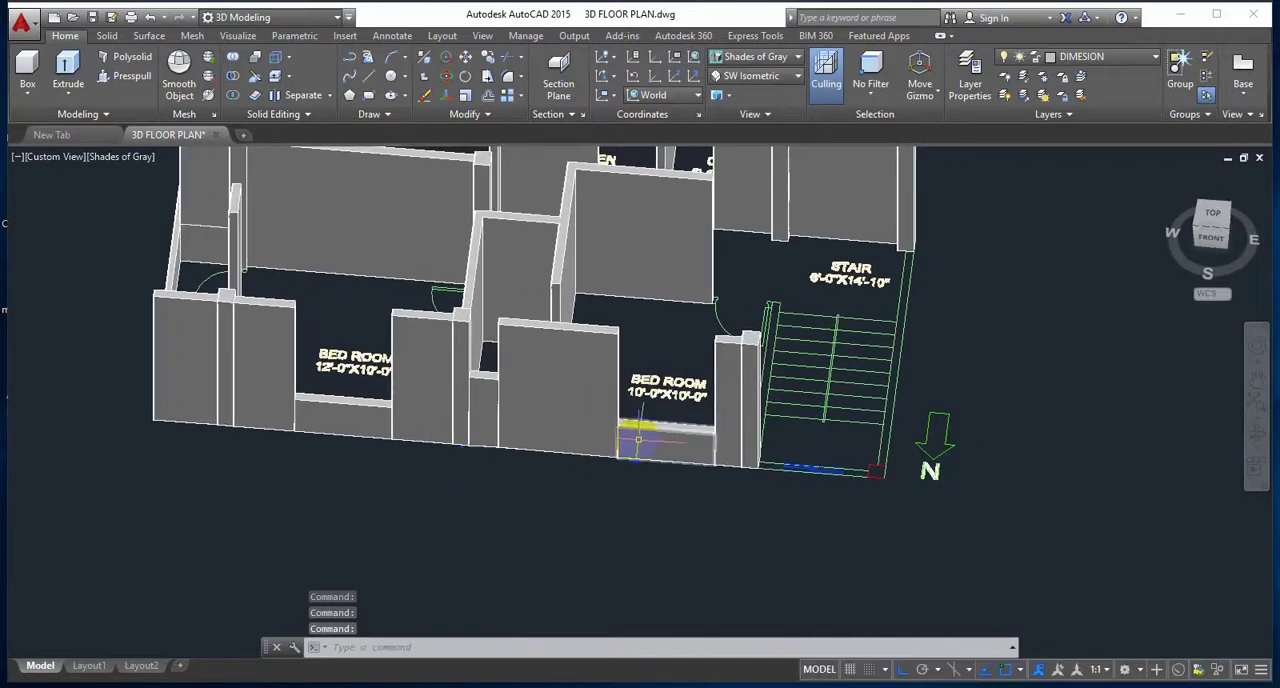
{"action": "middle_click_drag", "start_coordinate": [637, 440], "coordinate": [600, 429], "text": "shift"}
{"action": "scroll", "coordinate": [600, 395], "scroll_direction": "up", "scroll_amount": 3}
{"action": "scroll", "coordinate": [563, 430], "scroll_direction": "up", "scroll_amount": 2}
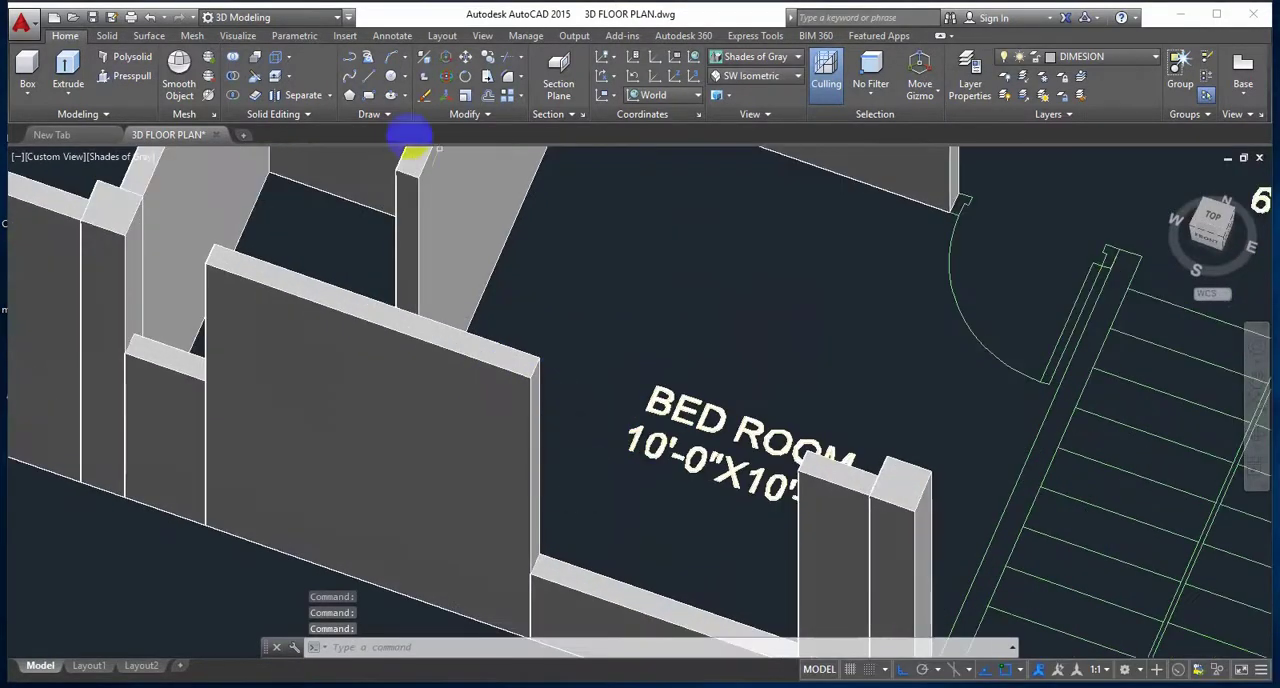
{"action": "left_click", "coordinate": [26, 68]}
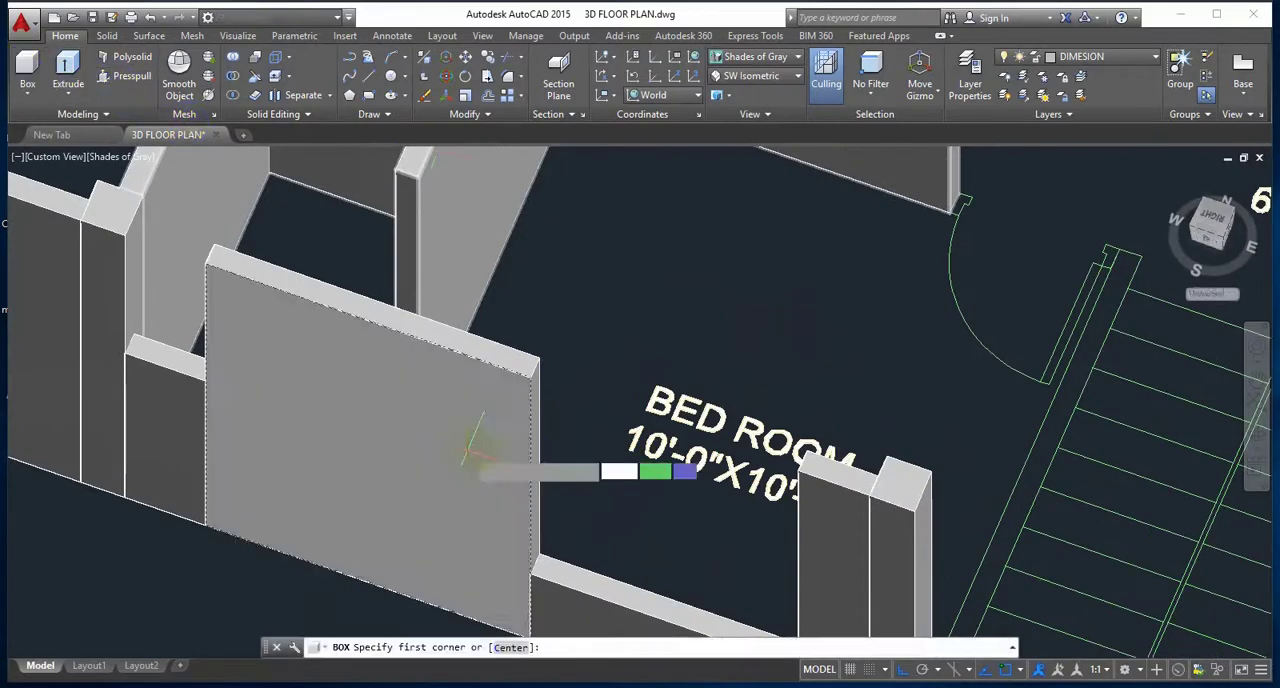
{"action": "left_click", "coordinate": [540, 357]}
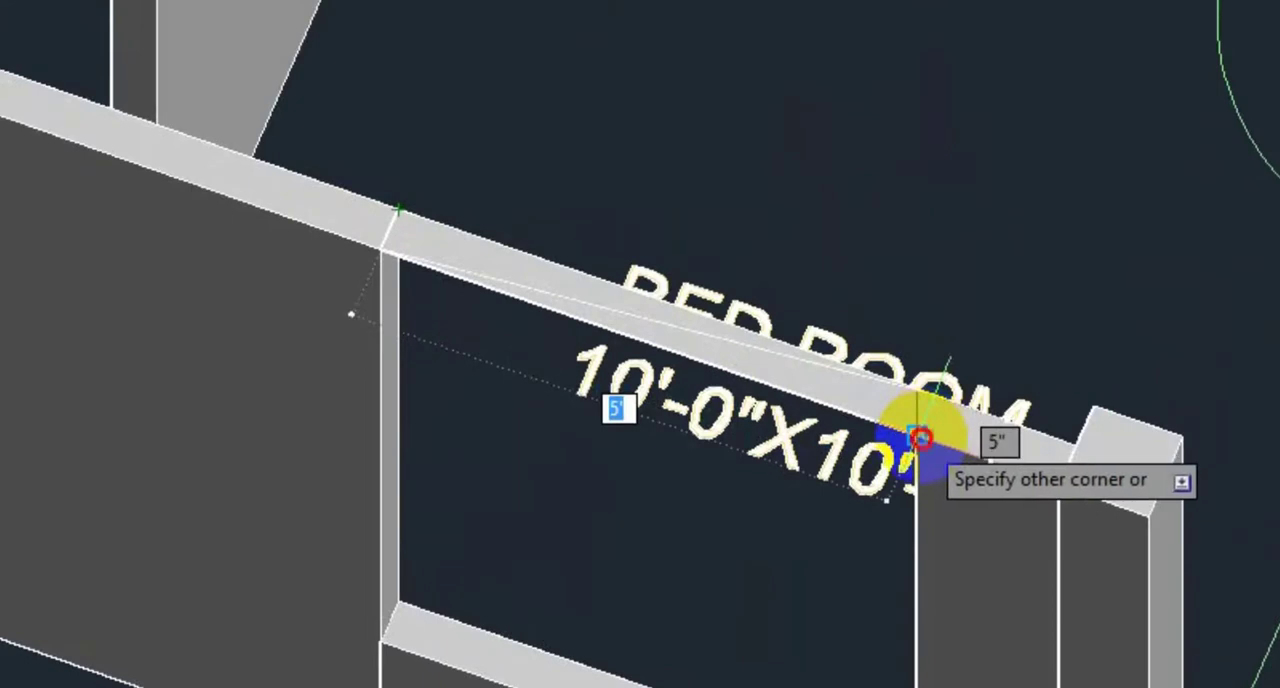
{"action": "left_click", "coordinate": [916, 434]}
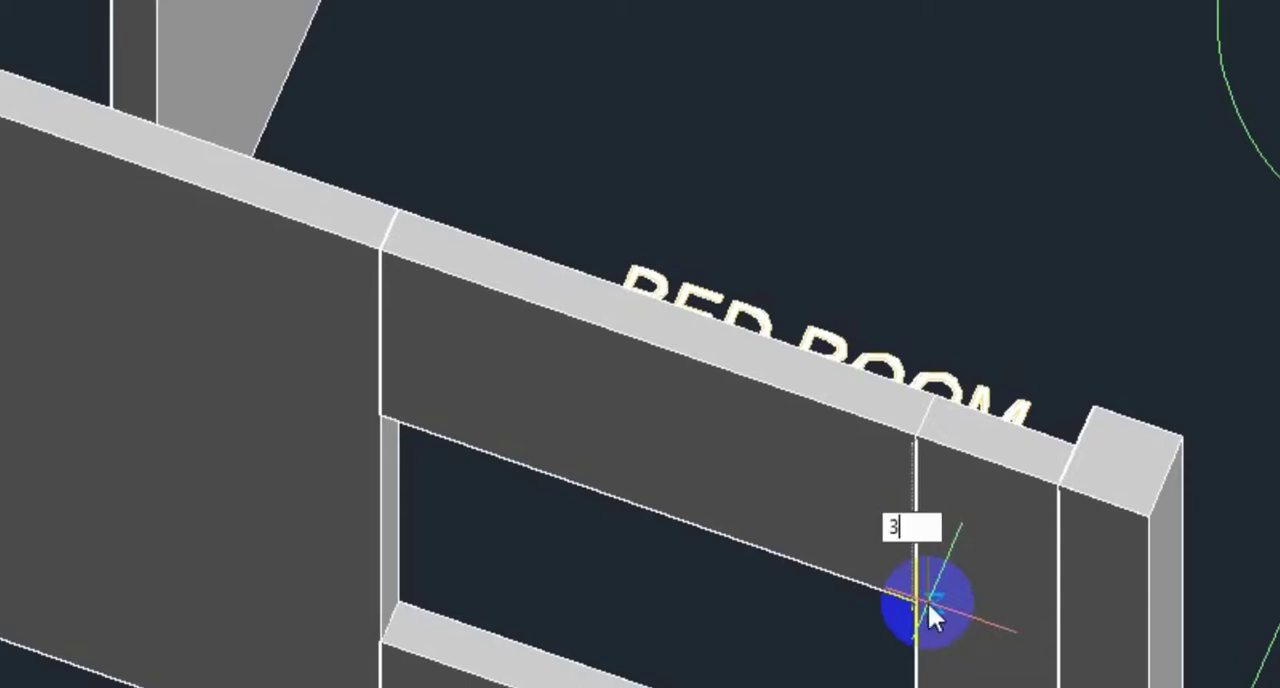
{"action": "key", "text": "Return"}
{"action": "key", "text": "Return"}
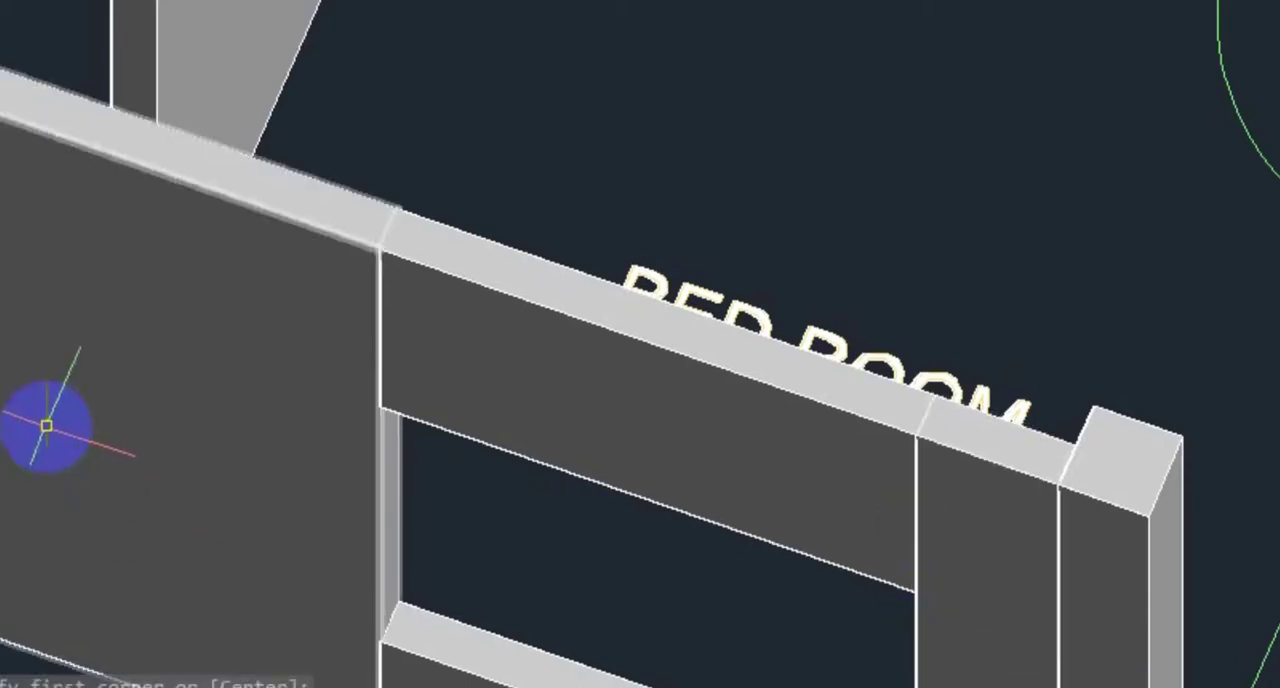
{"action": "middle_click_drag", "start_coordinate": [46, 426], "coordinate": [438, 447]}
{"action": "left_click", "coordinate": [189, 149]}
{"action": "scroll", "coordinate": [91, 43], "scroll_direction": "up", "scroll_amount": 4}
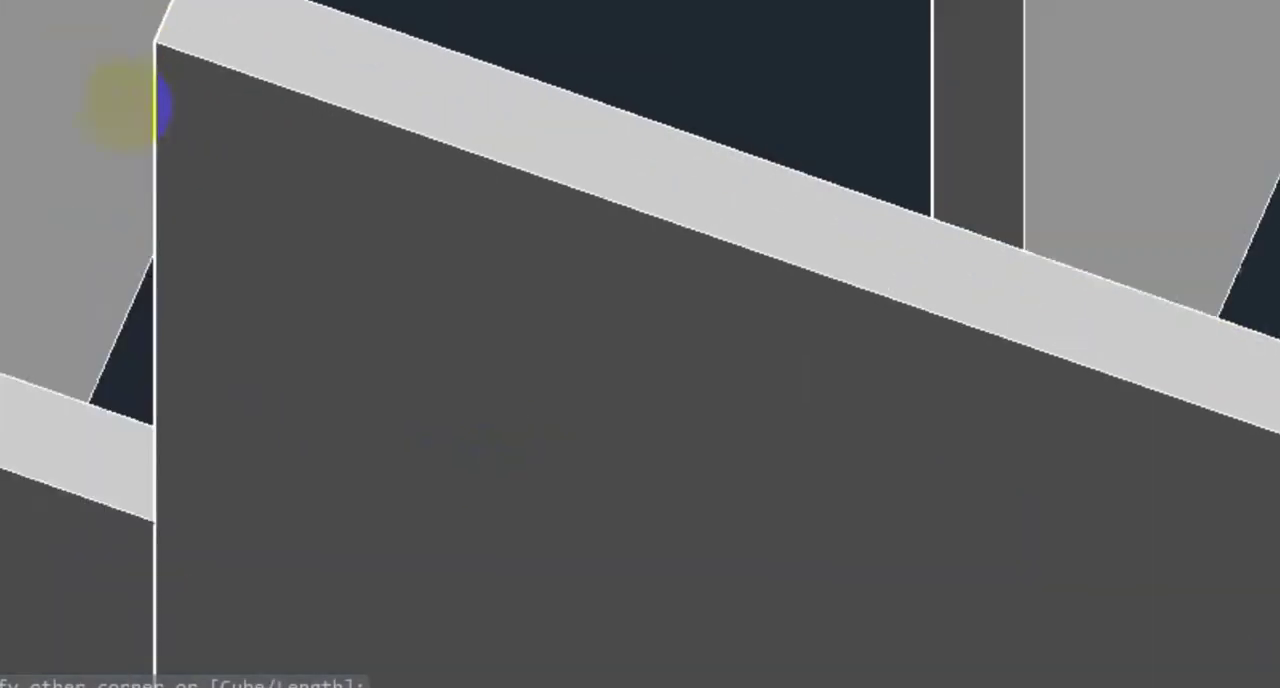
{"action": "middle_click_drag", "start_coordinate": [160, 105], "coordinate": [163, 162]}
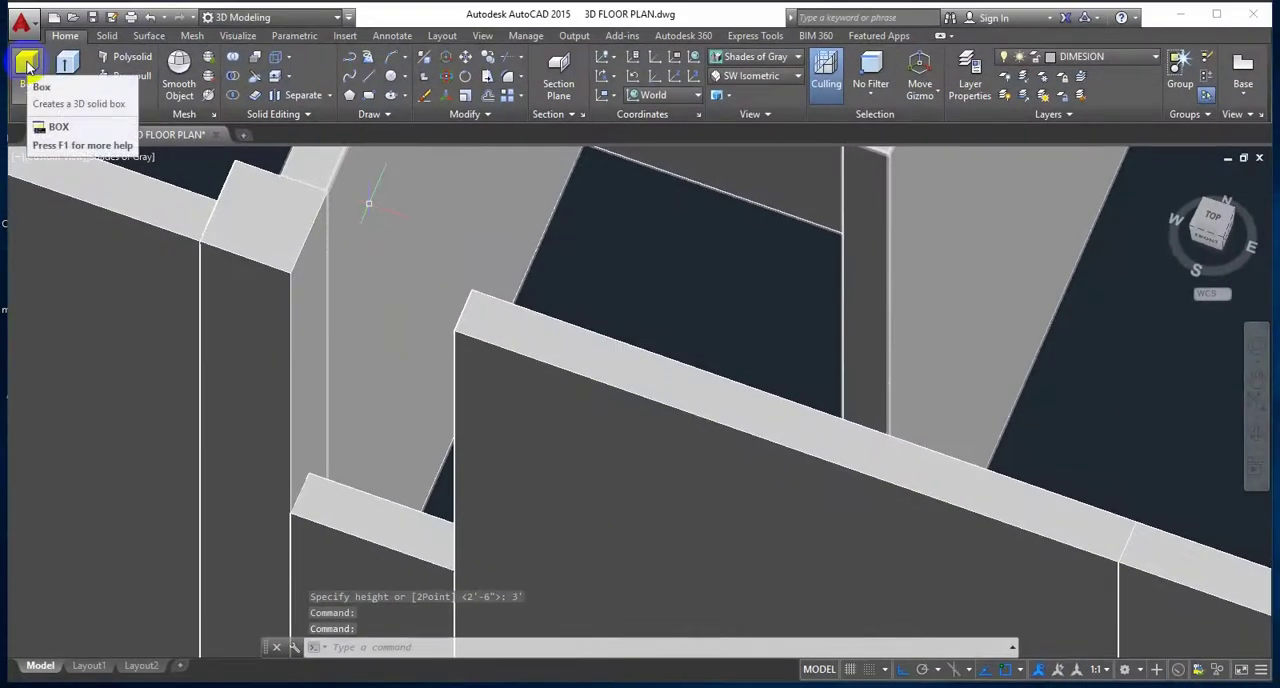
{"action": "left_click", "coordinate": [27, 64]}
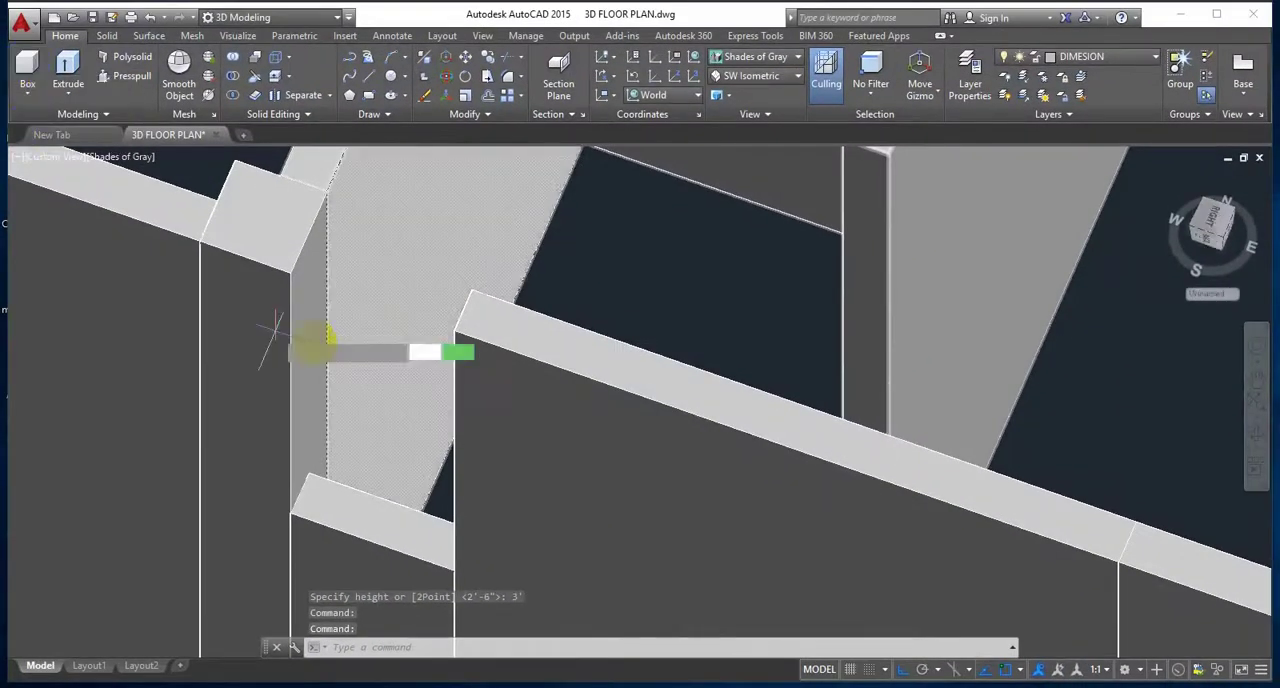
{"action": "left_click", "coordinate": [469, 293]}
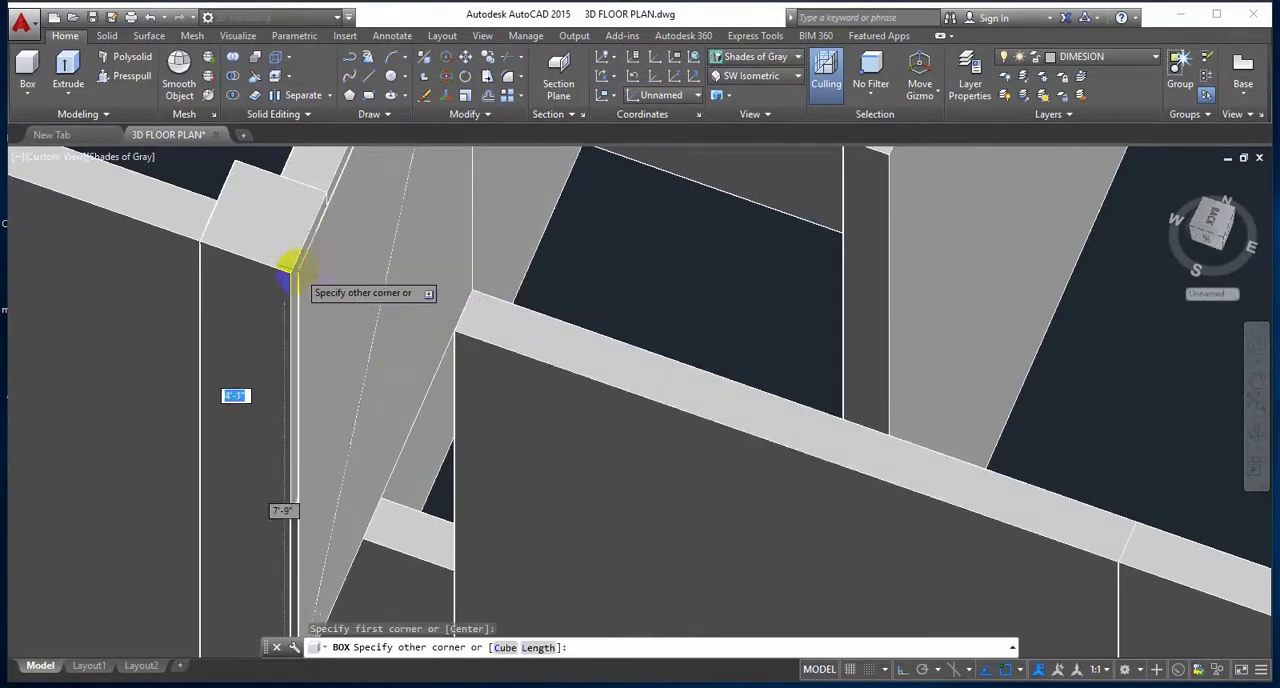
{"action": "key", "text": "Escape"}
{"action": "key", "text": "Escape"}
Step: Draw a box between the column and wall top corners, extending 3' down above the bath's window opening
{"action": "key", "text": "Return"}
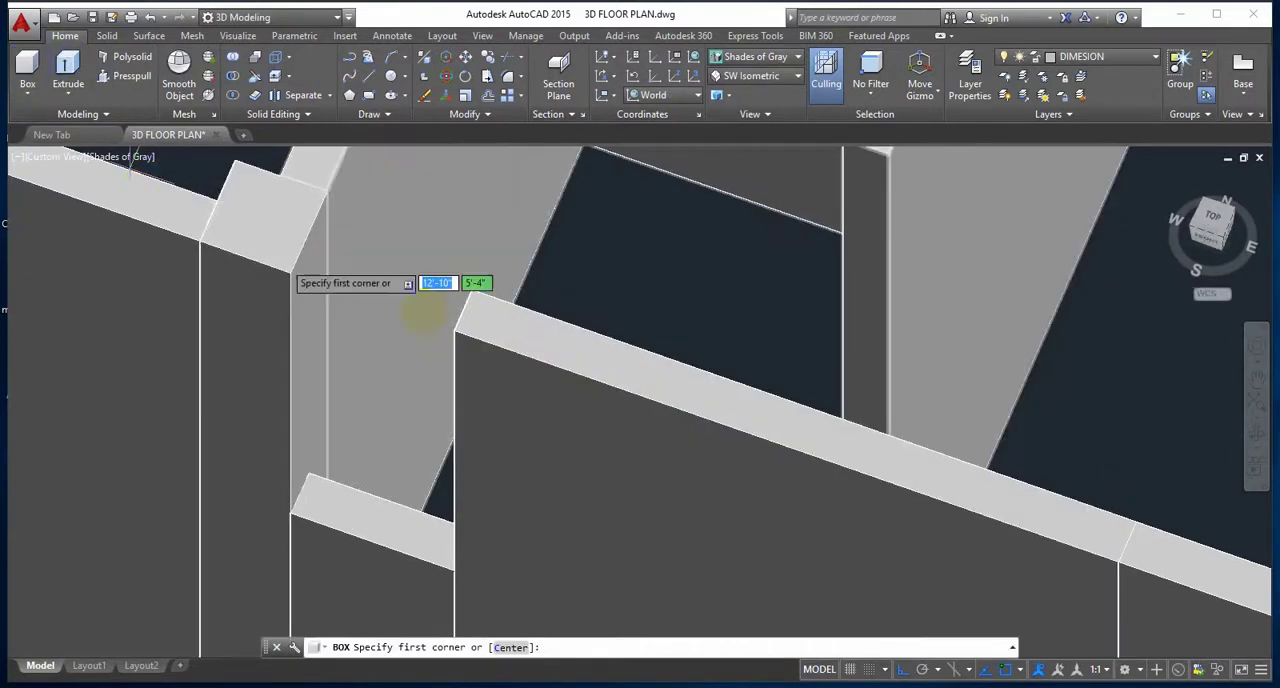
{"action": "left_click", "coordinate": [471, 291]}
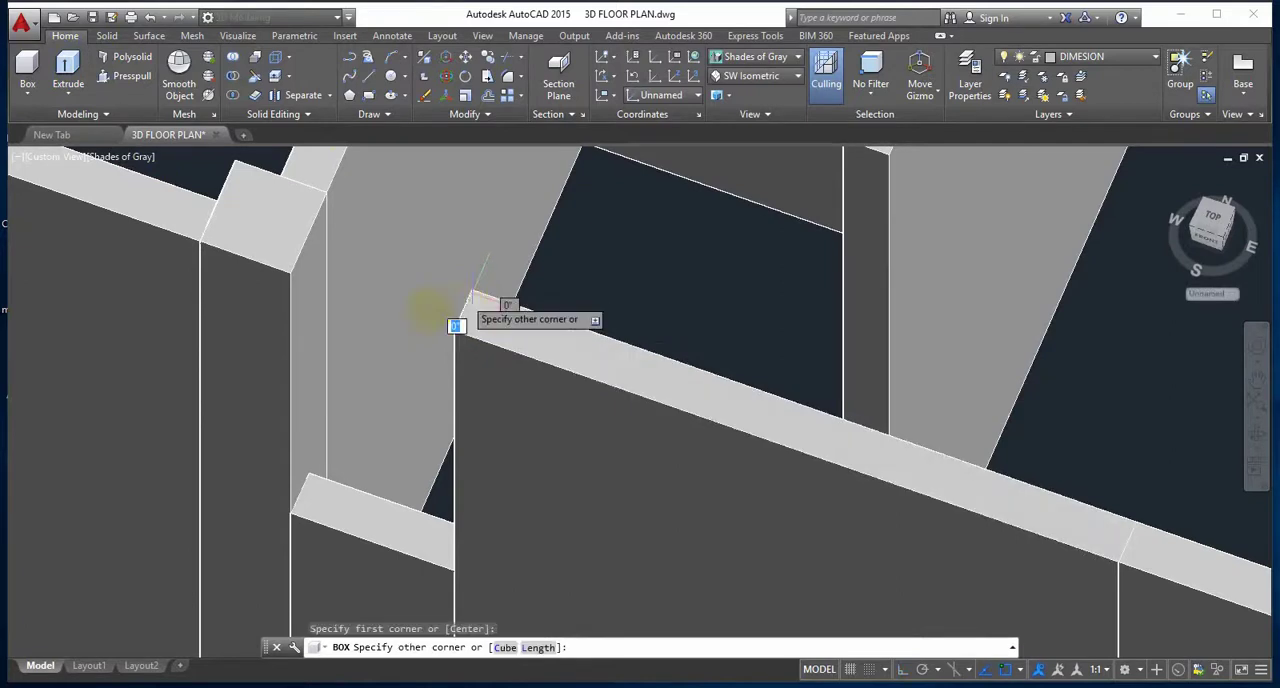
{"action": "left_click", "coordinate": [288, 272]}
{"action": "type", "text": "3"}
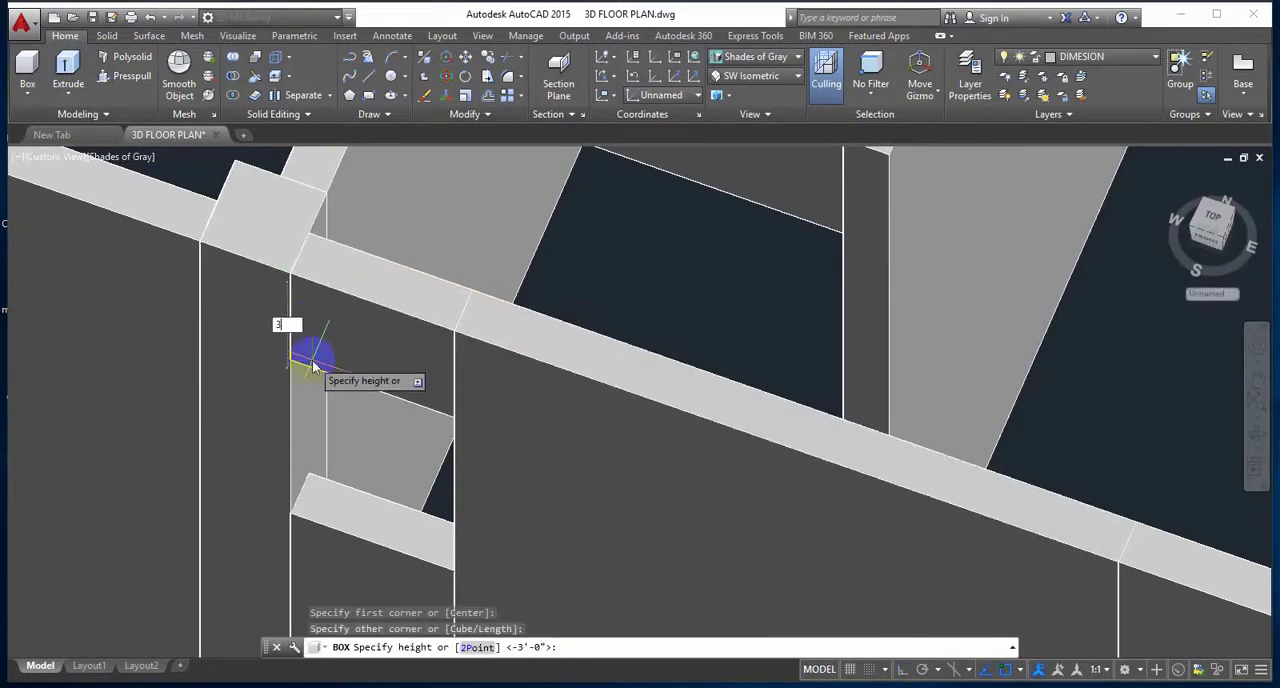
{"action": "type", "text": "'"}
{"action": "key", "text": "Return"}
{"action": "scroll", "coordinate": [309, 363], "scroll_direction": "down", "scroll_amount": 5}
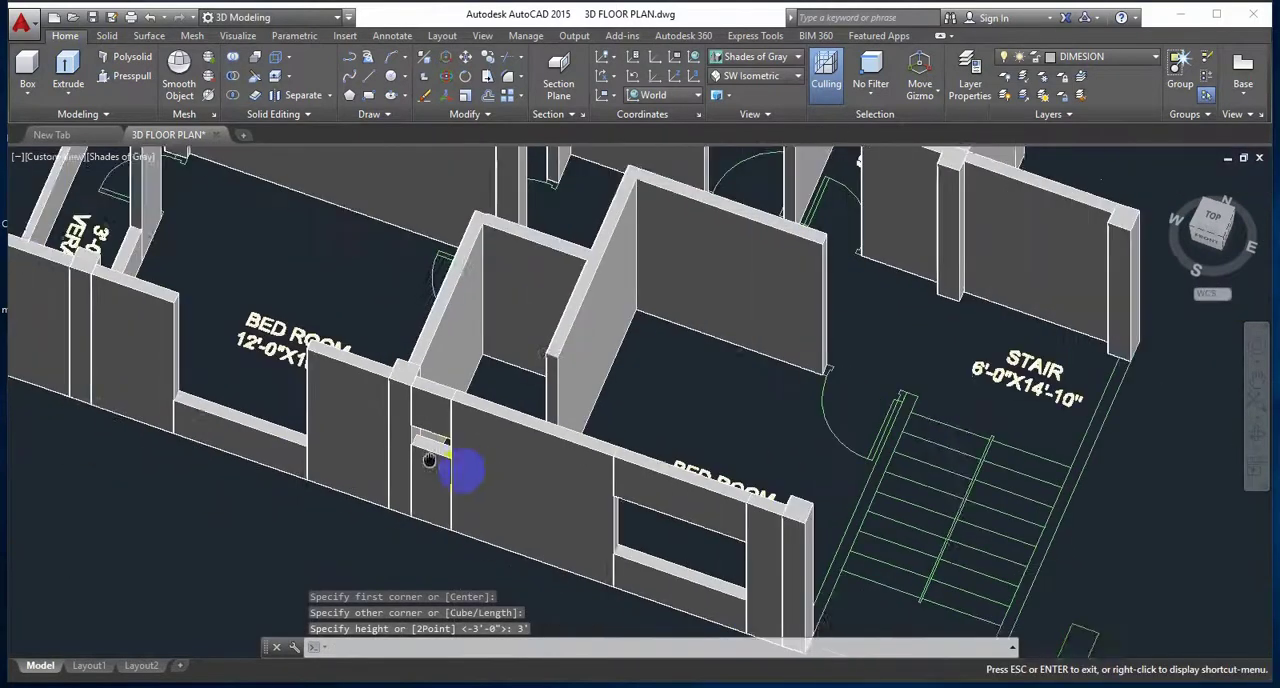
Step: Draw a box extending 3' down from the wall tops above the 12'-0"X10'-0" bedroom's outer window opening
{"action": "scroll", "coordinate": [428, 460], "scroll_direction": "down", "scroll_amount": 2}
{"action": "scroll", "coordinate": [391, 420], "scroll_direction": "up", "scroll_amount": 5}
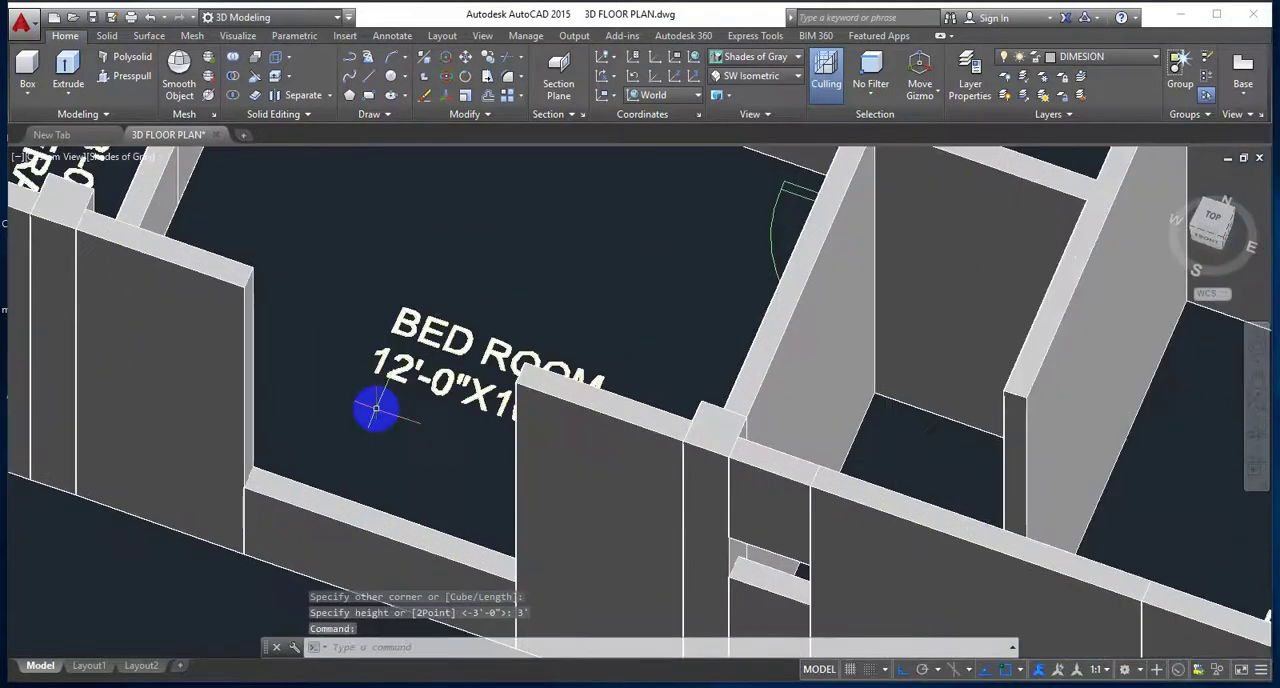
{"action": "left_click", "coordinate": [28, 65]}
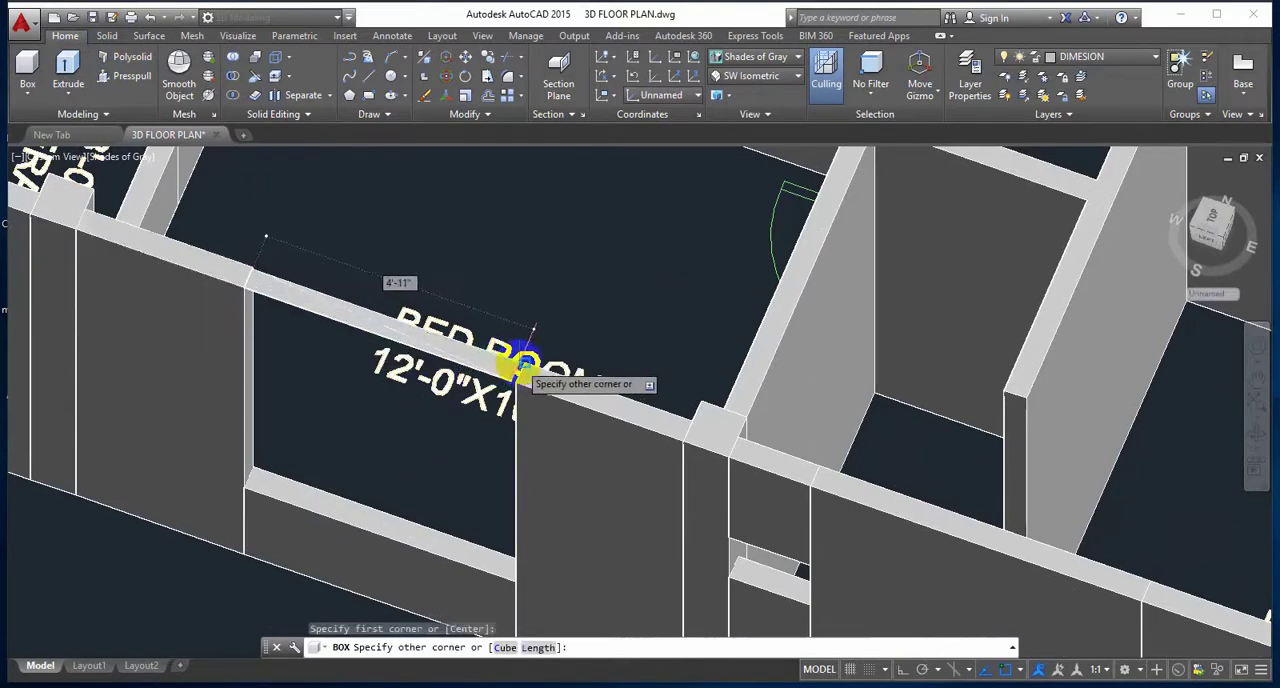
{"action": "left_click", "coordinate": [526, 360]}
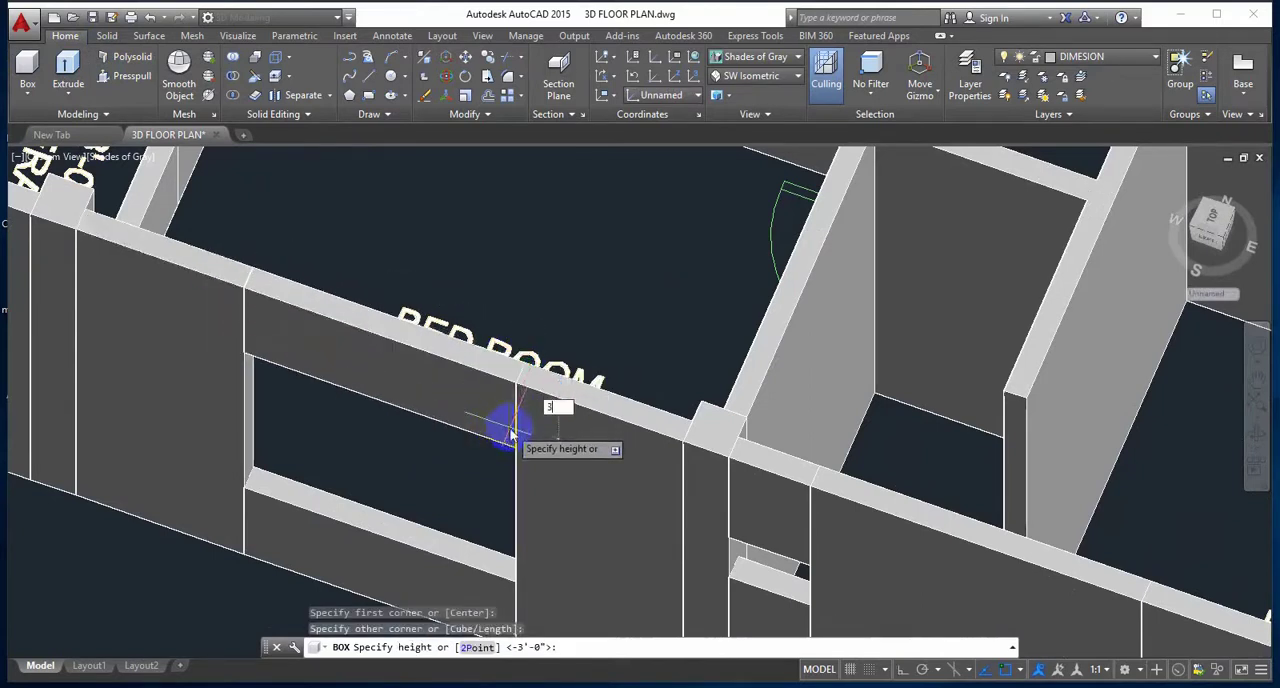
{"action": "key", "text": "Return"}
{"action": "middle_click_drag", "start_coordinate": [348, 436], "coordinate": [500, 538]}
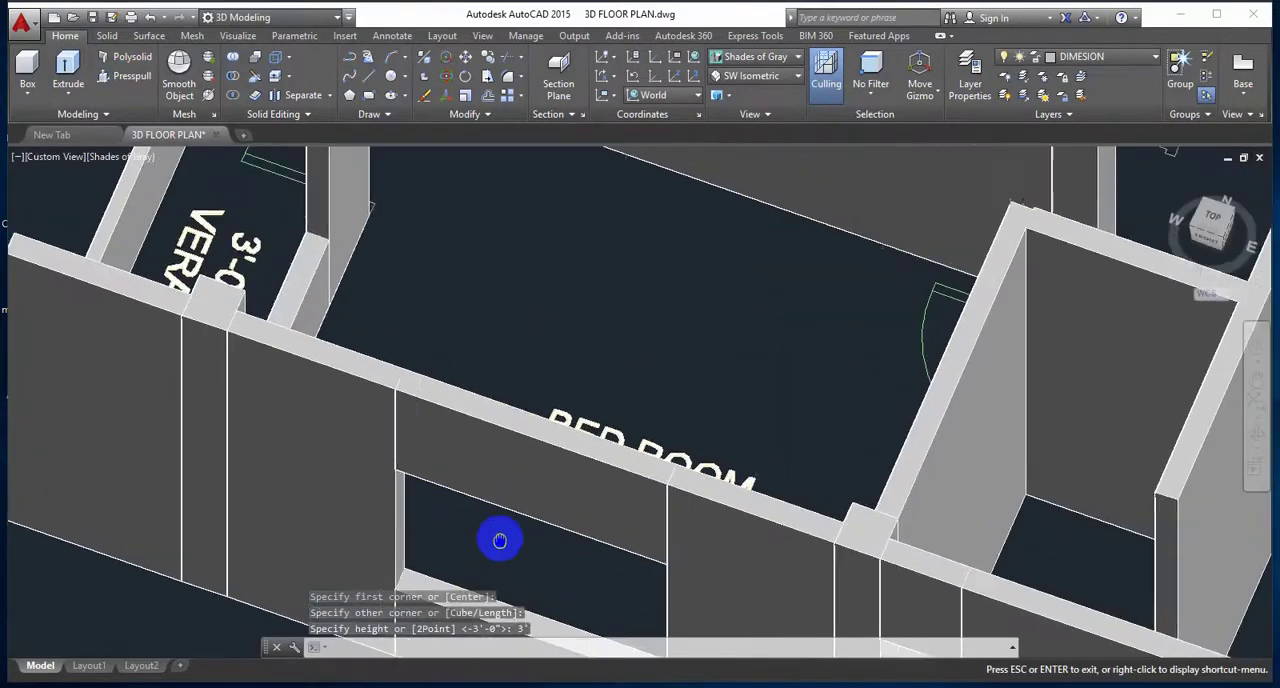
{"action": "middle_click_drag", "start_coordinate": [375, 453], "coordinate": [437, 263], "text": "shift"}
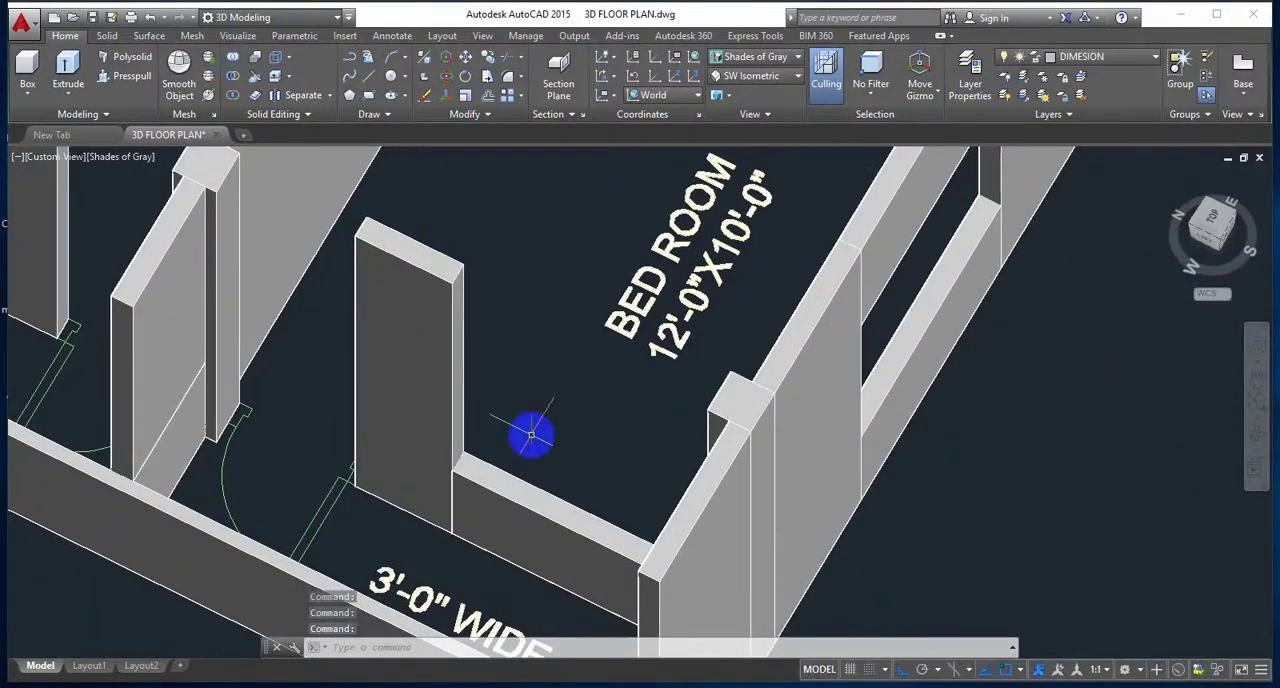
Step: Draw a box extending 3' down from the wall tops above the 12'-0"X10'-0" bedroom's window opening facing the 3'-0" wide passage
{"action": "middle_click_drag", "start_coordinate": [539, 442], "coordinate": [429, 243], "text": "shift"}
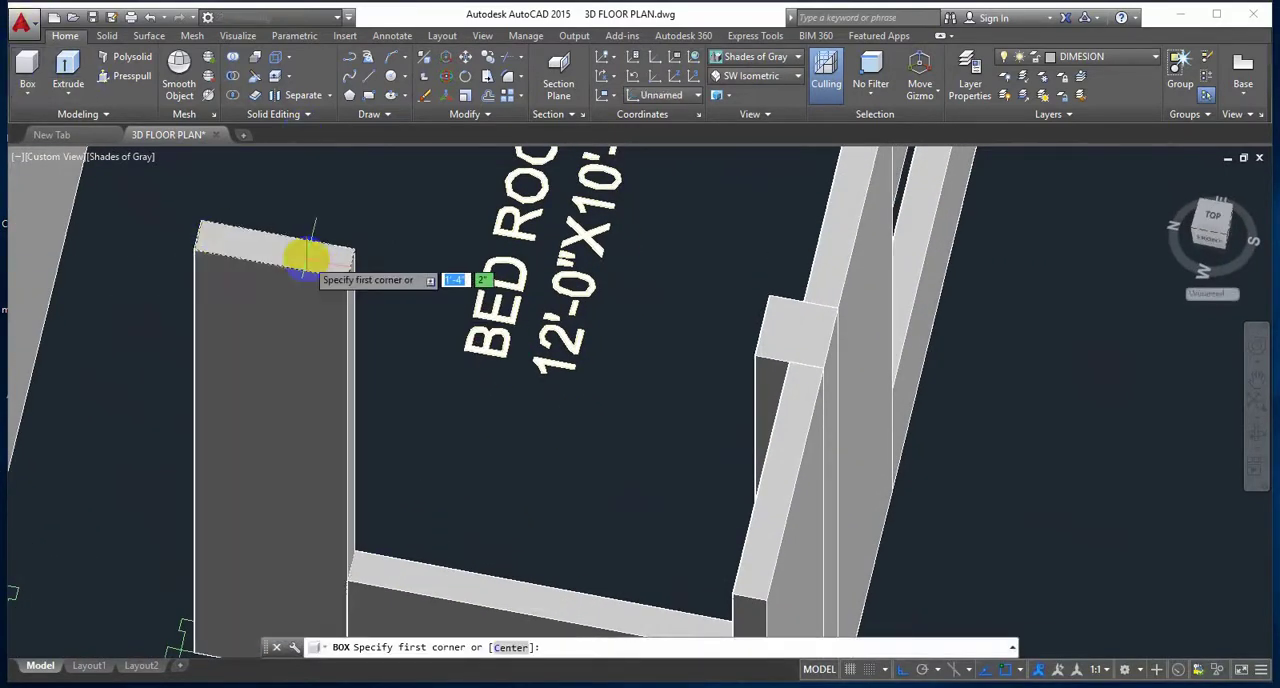
{"action": "scroll", "coordinate": [310, 260], "scroll_direction": "up", "scroll_amount": 4}
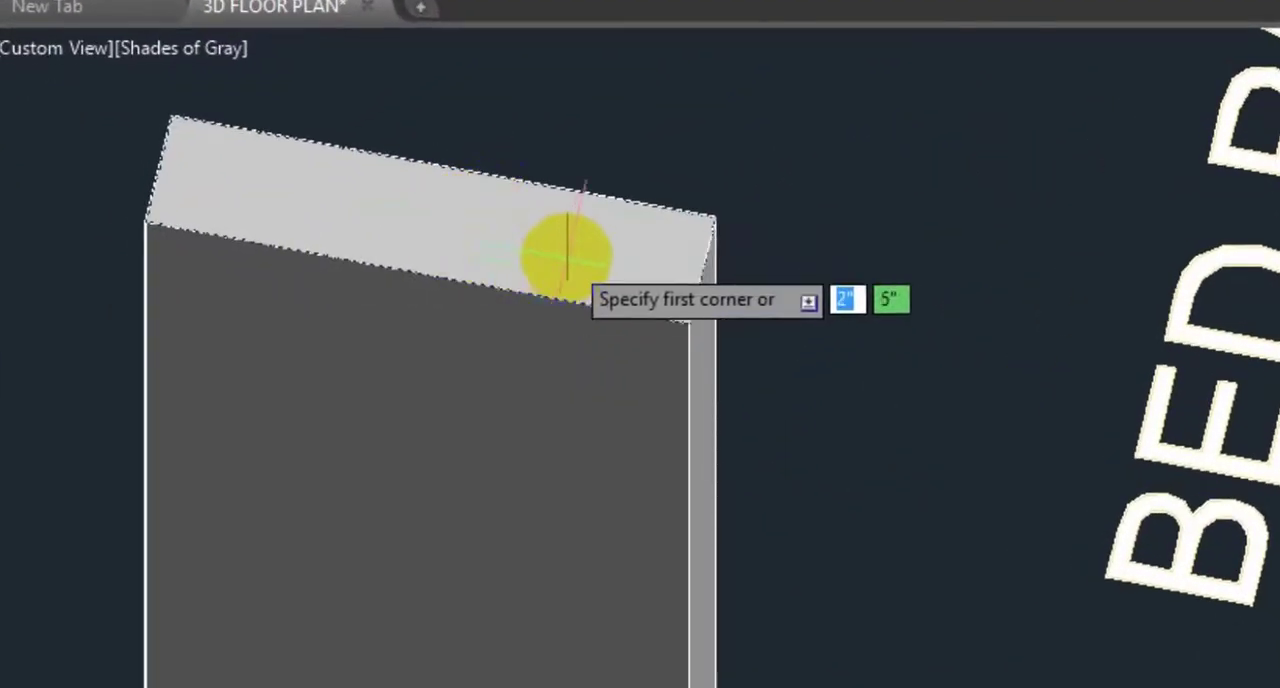
{"action": "left_click", "coordinate": [715, 217]}
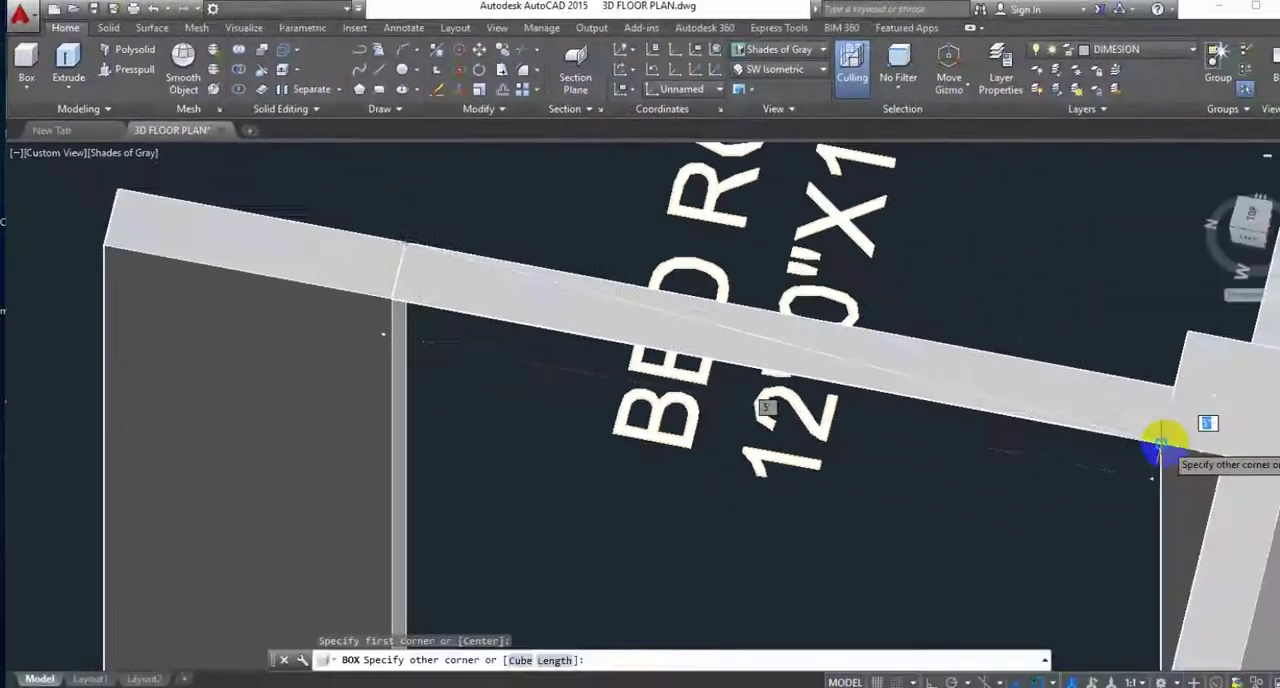
{"action": "left_click", "coordinate": [1125, 440]}
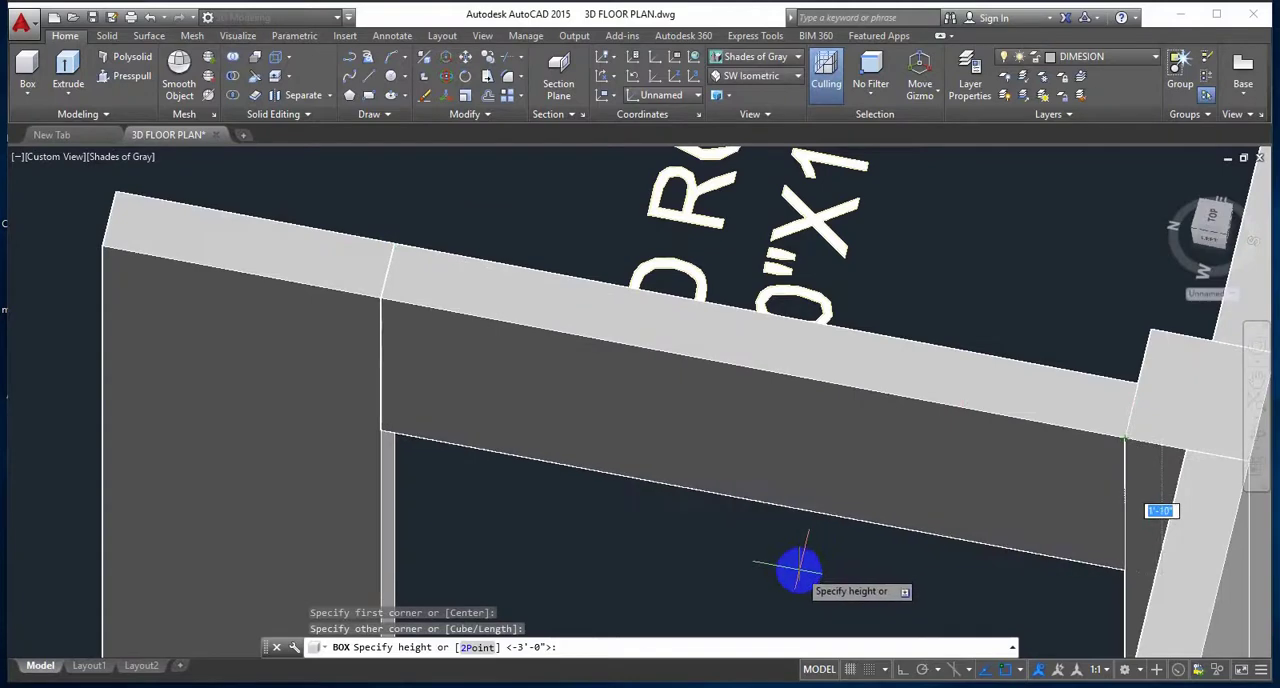
{"action": "type", "text": "3"}
{"action": "key", "text": "Return"}
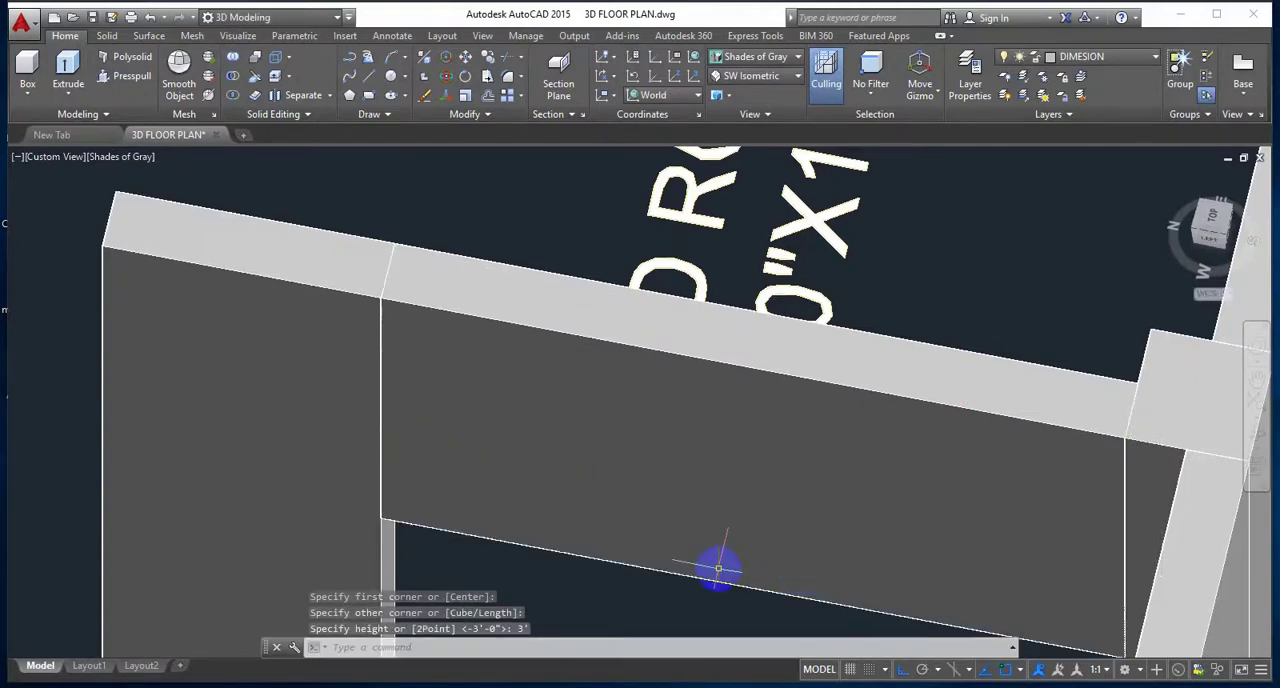
{"action": "middle_click_drag", "start_coordinate": [717, 569], "coordinate": [540, 347], "text": "shift"}
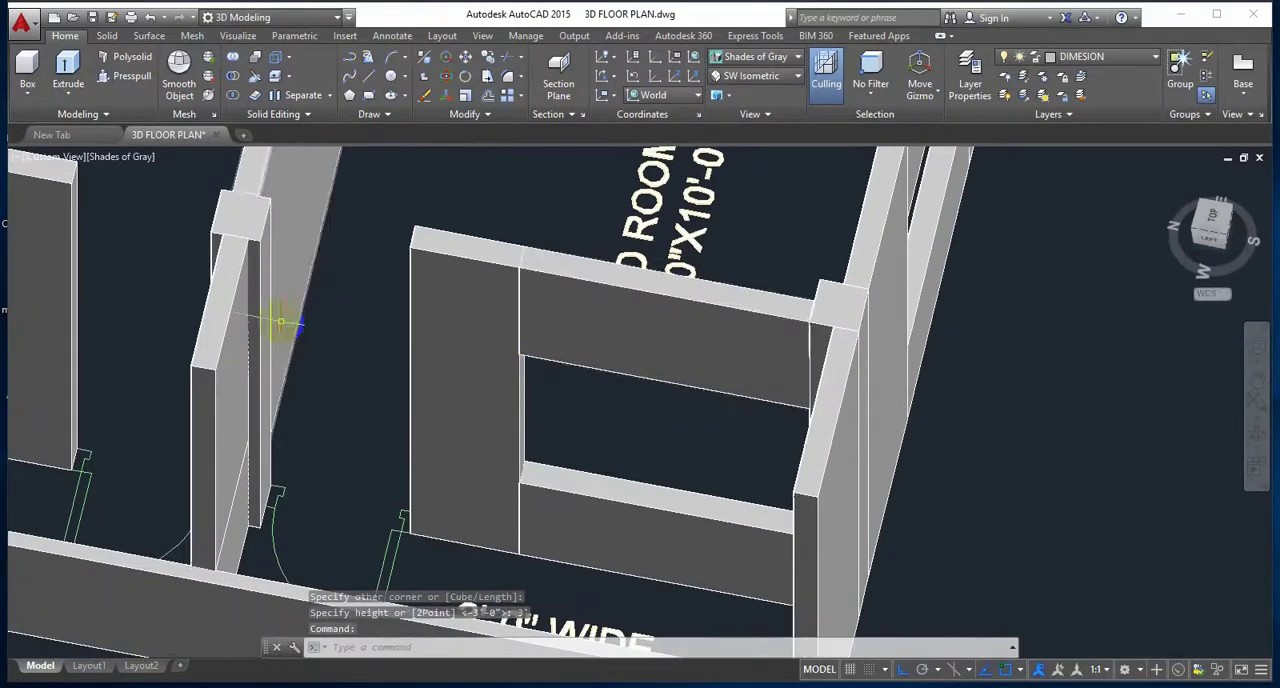
{"action": "middle_click_drag", "start_coordinate": [281, 322], "coordinate": [509, 374]}
{"action": "scroll", "coordinate": [380, 314], "scroll_direction": "up", "scroll_amount": 4}
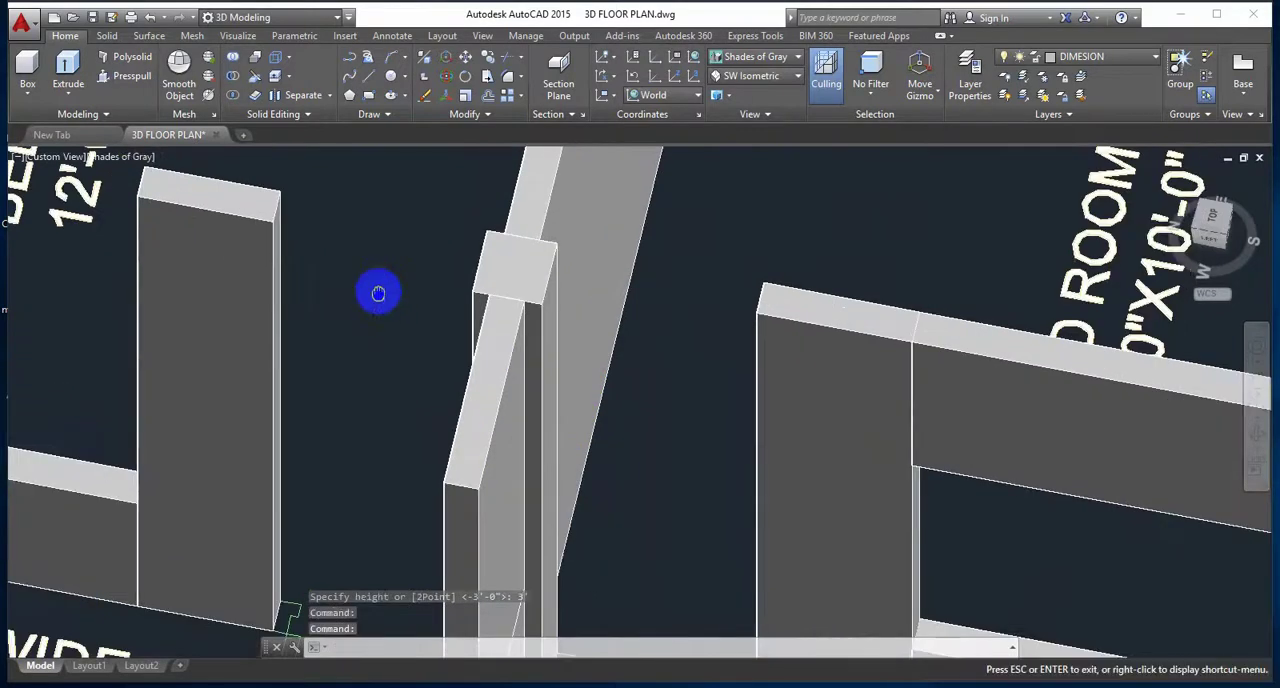
{"action": "left_click_drag", "start_coordinate": [378, 293], "coordinate": [437, 357]}
{"action": "key", "text": "Escape"}
{"action": "scroll", "coordinate": [381, 316], "scroll_direction": "up", "scroll_amount": 2}
{"action": "scroll", "coordinate": [381, 301], "scroll_direction": "up", "scroll_amount": 3}
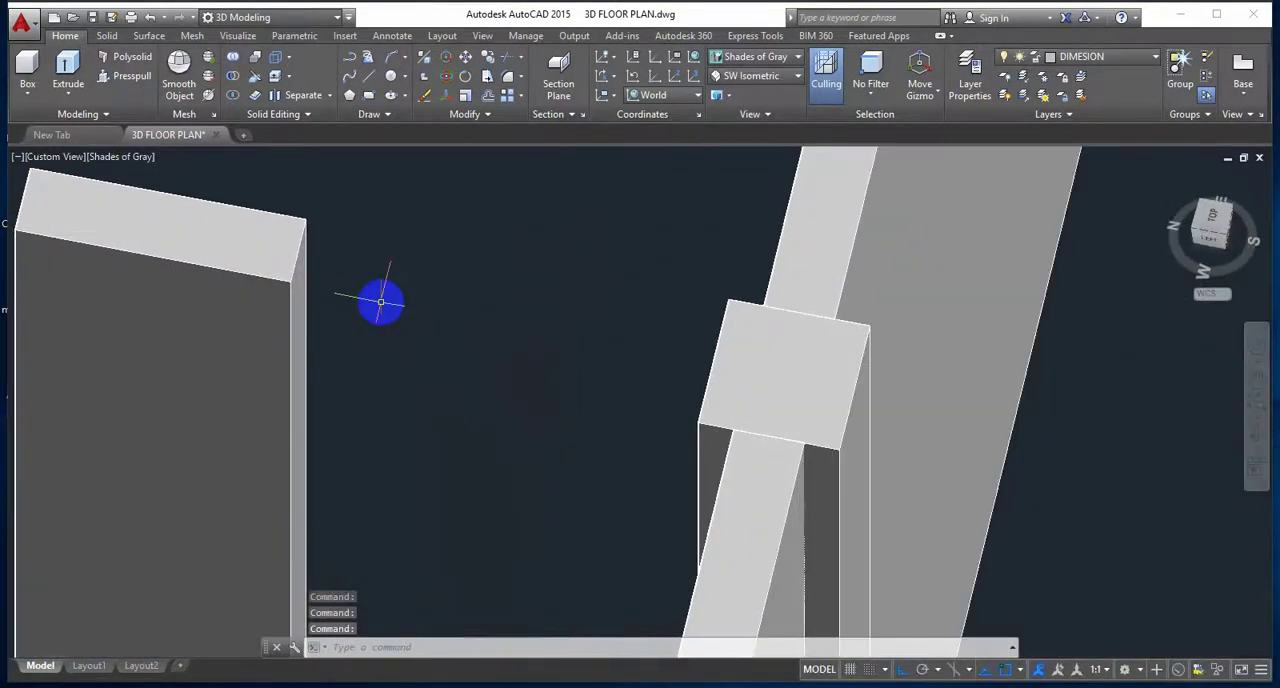
{"action": "middle_click_drag", "start_coordinate": [380, 301], "coordinate": [397, 334]}
{"action": "scroll", "coordinate": [397, 334], "scroll_direction": "down", "scroll_amount": 4}
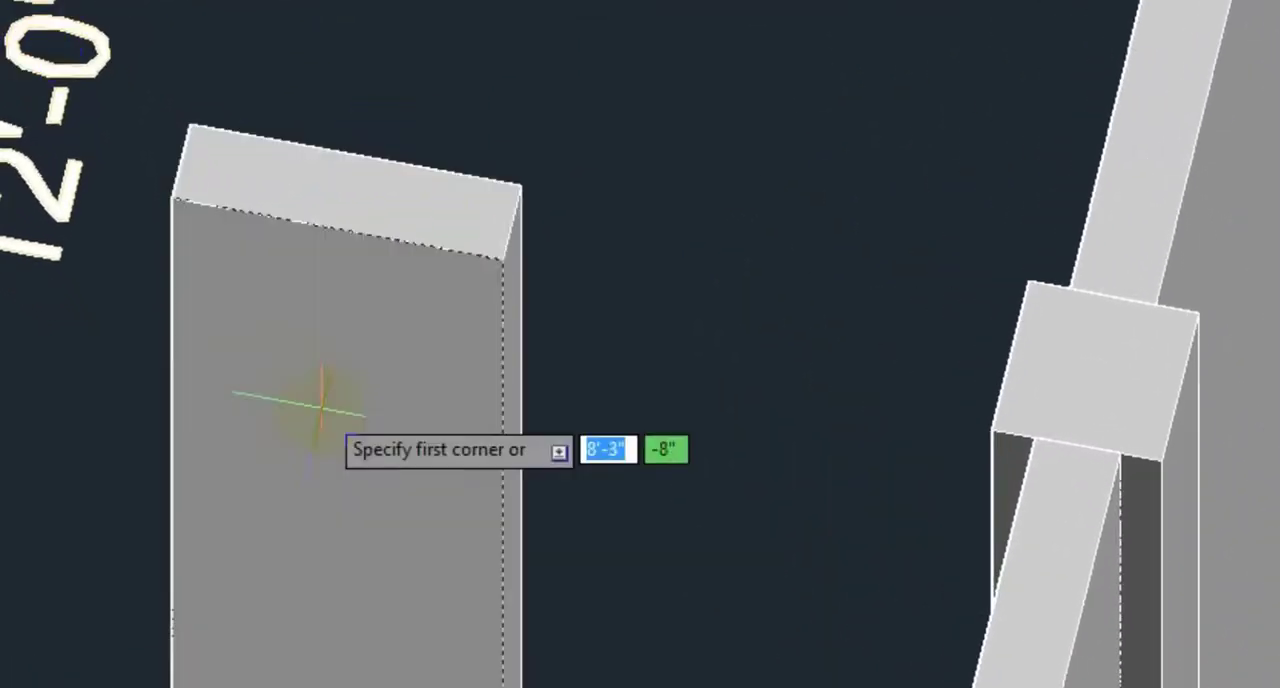
{"action": "left_click", "coordinate": [502, 259]}
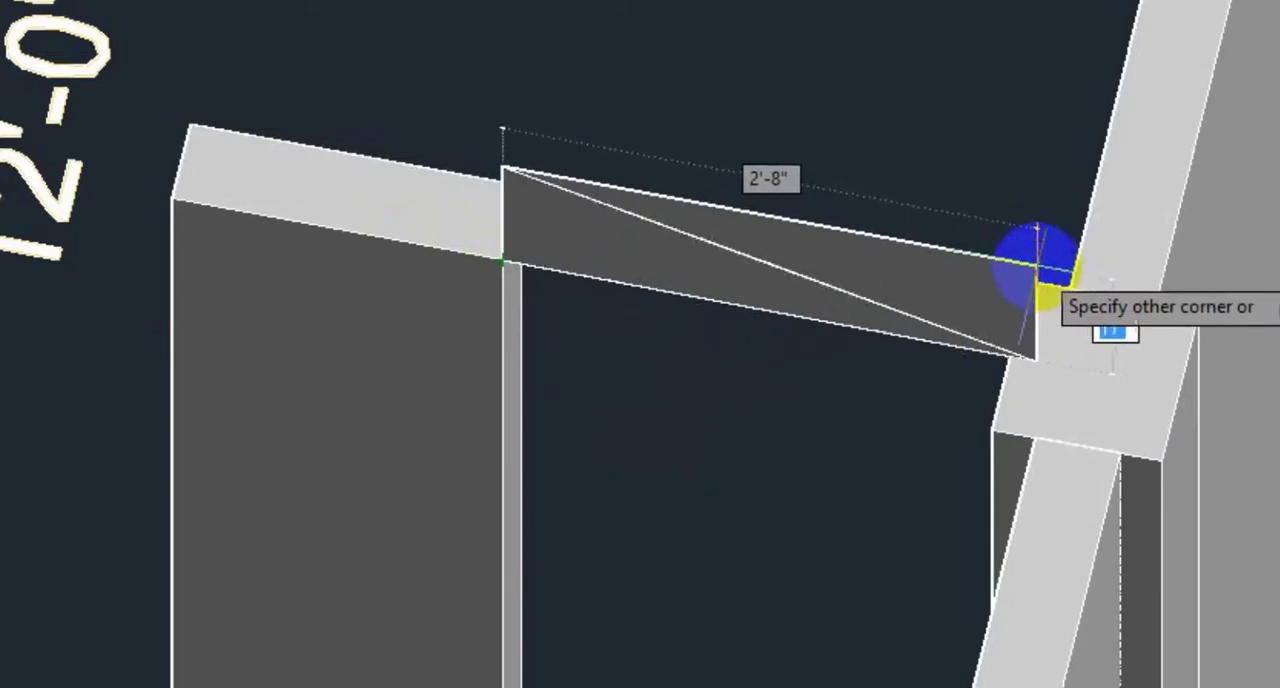
{"action": "key", "text": "Escape"}
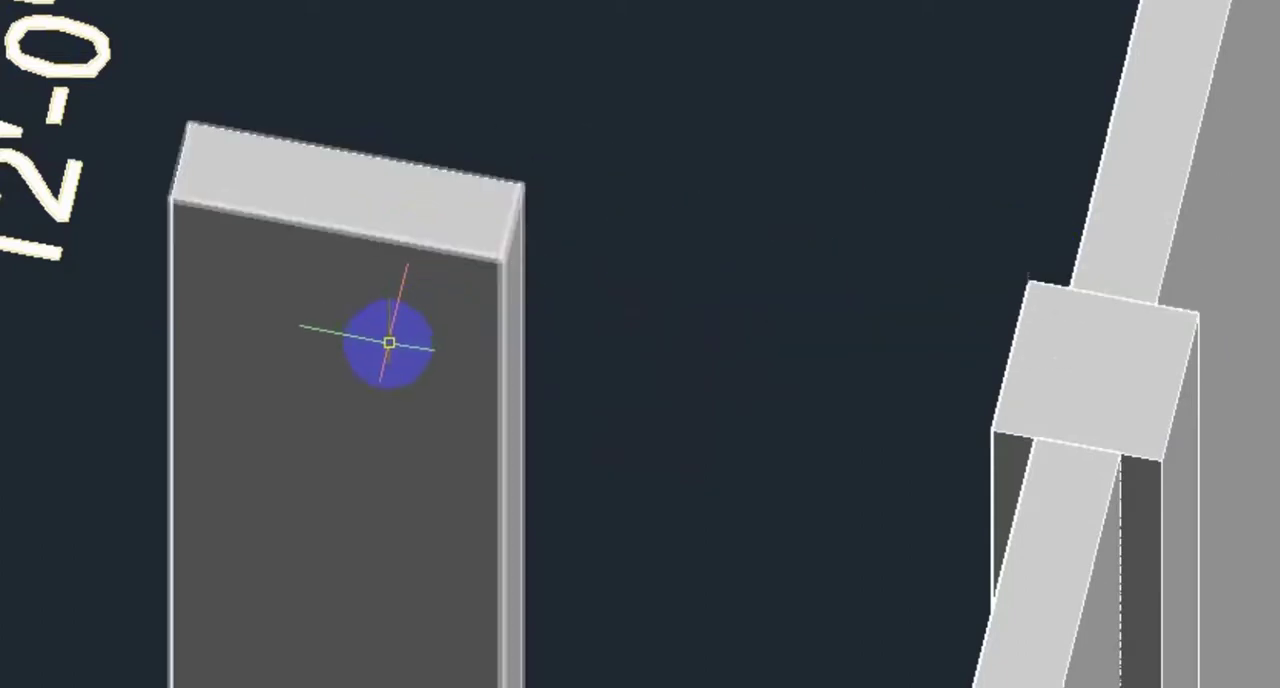
{"action": "right_click", "coordinate": [218, 367]}
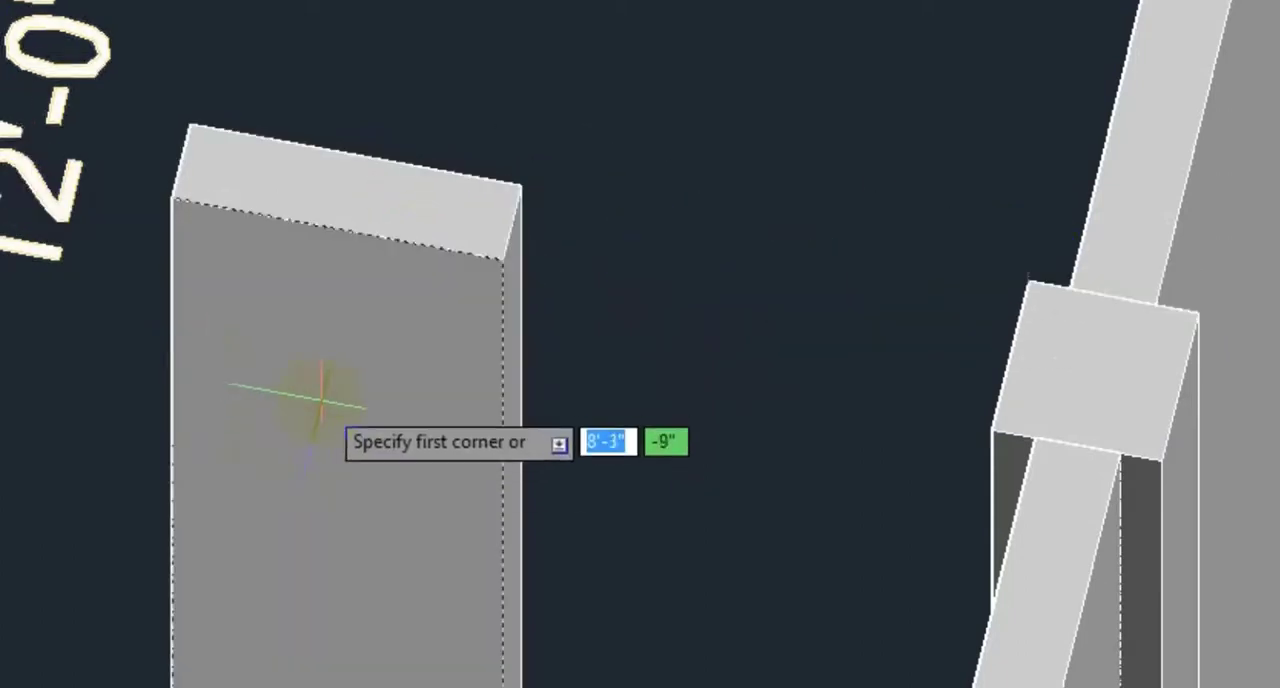
{"action": "left_click", "coordinate": [502, 258]}
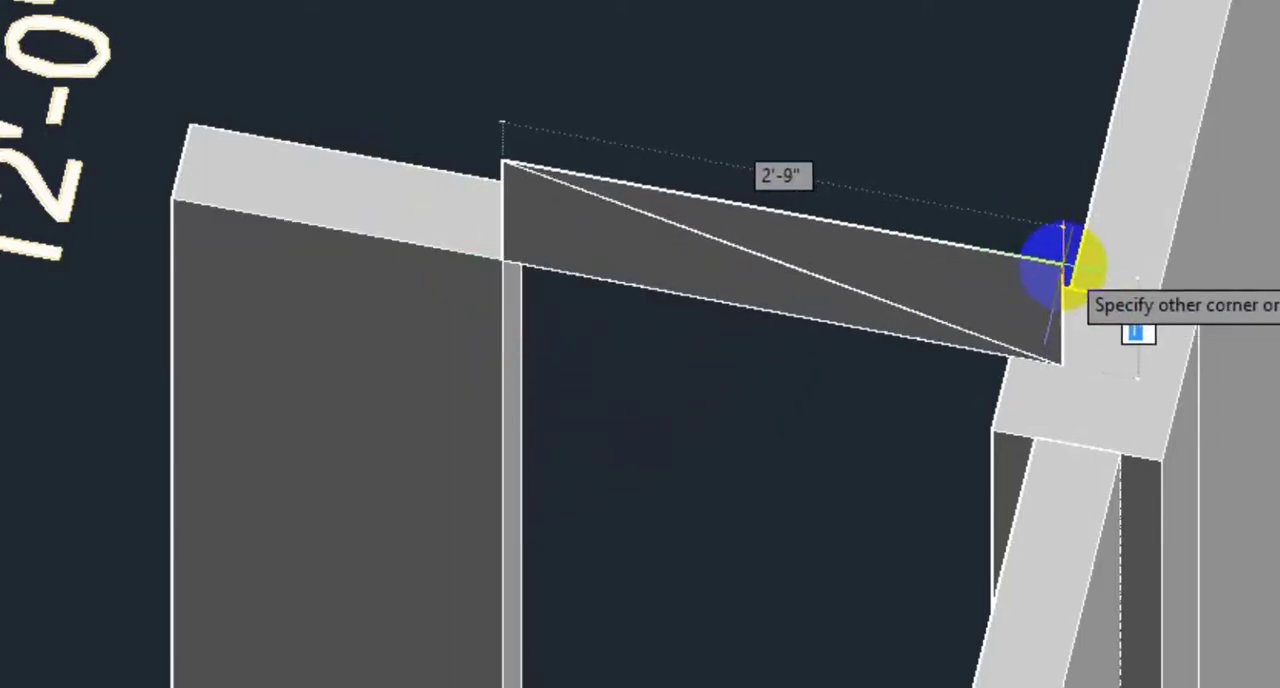
{"action": "key", "text": "Escape"}
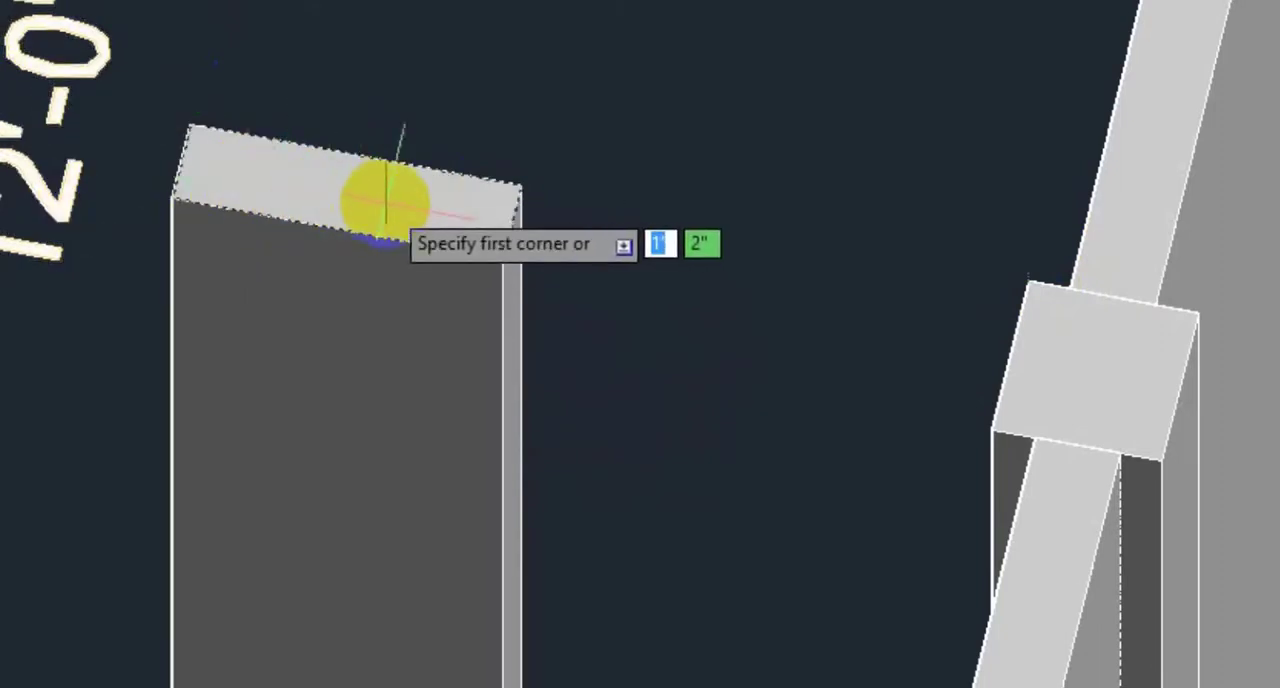
{"action": "left_click", "coordinate": [519, 187]}
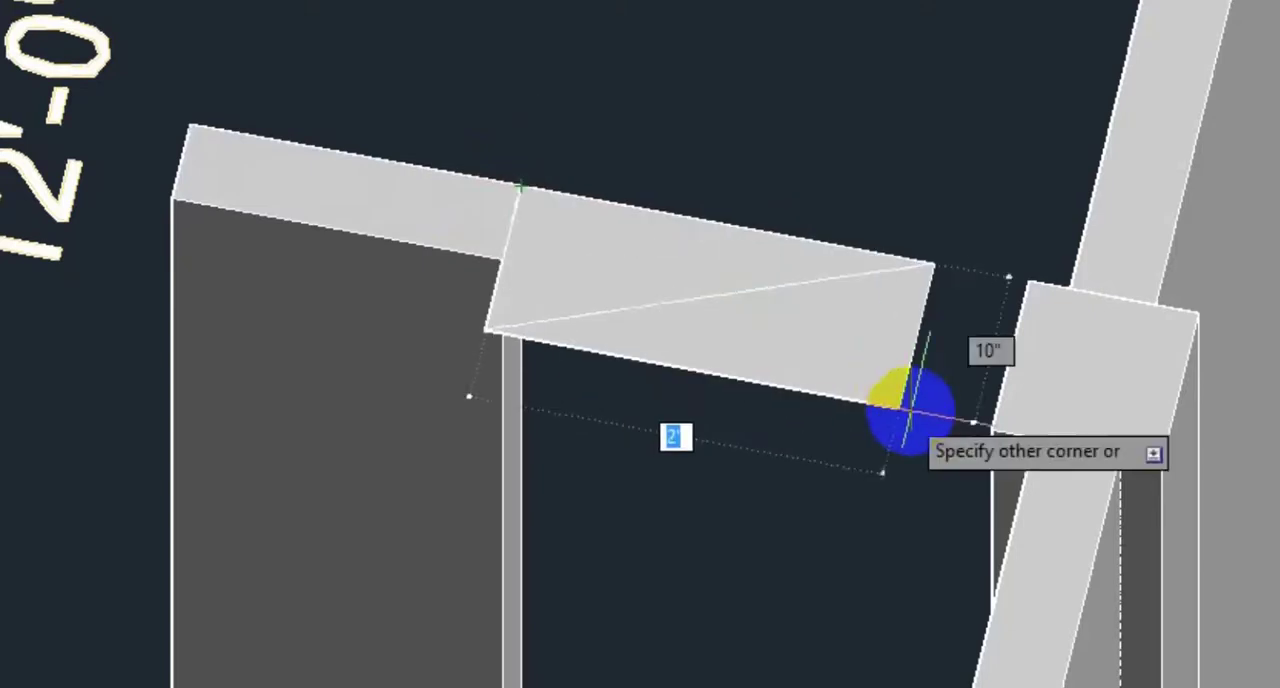
{"action": "left_click", "coordinate": [992, 430]}
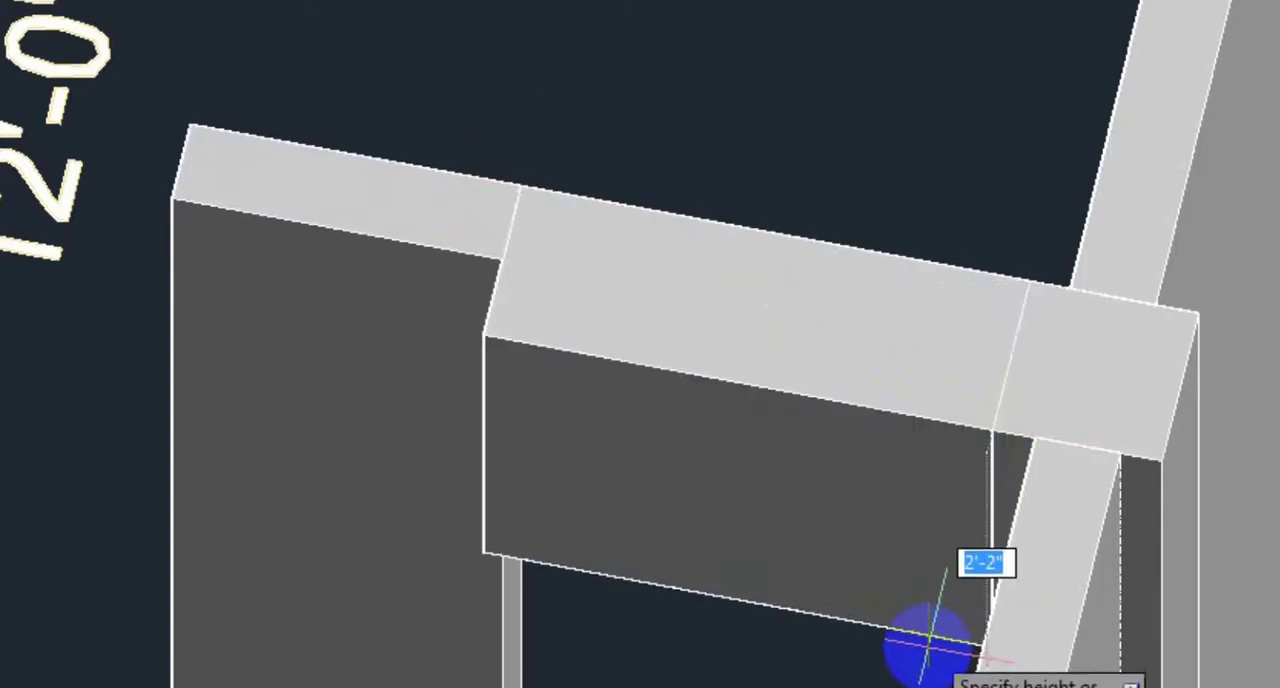
{"action": "key", "text": "Escape"}
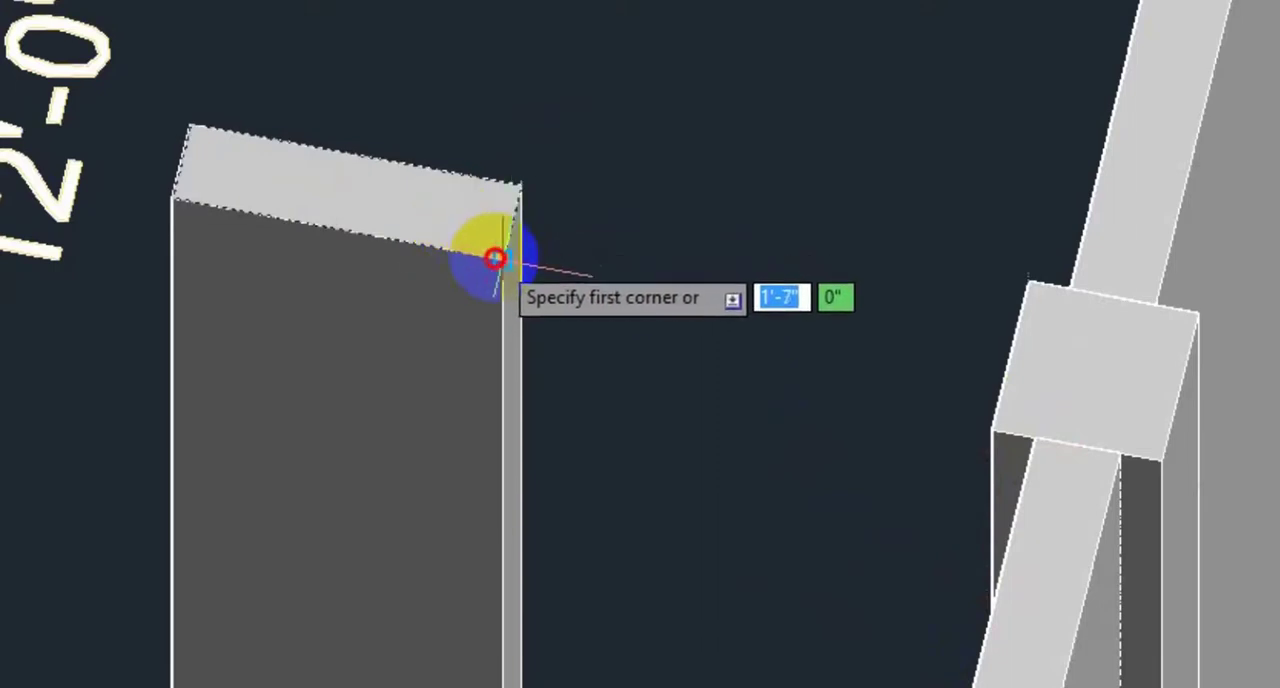
Step: Draw a box between the wall top corner and the column, extending 3' down above the 12'-0"X9'-9" bedroom's door opening
{"action": "left_click", "coordinate": [500, 260]}
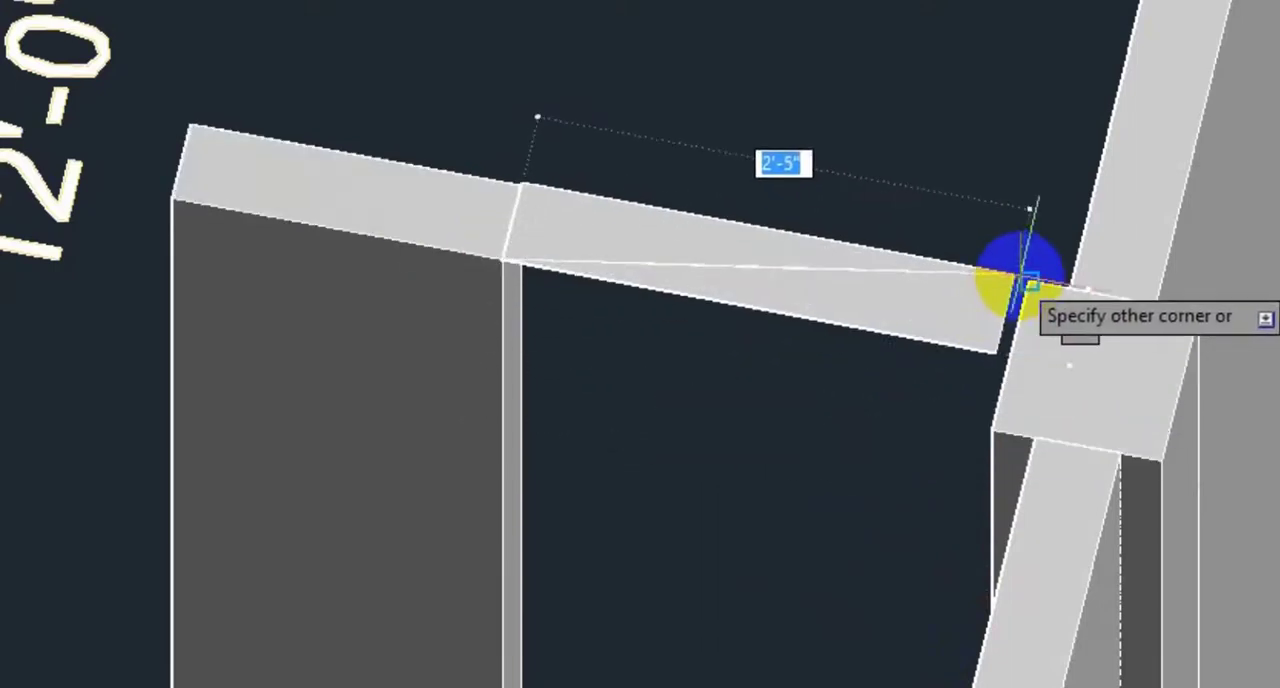
{"action": "left_click", "coordinate": [1024, 278]}
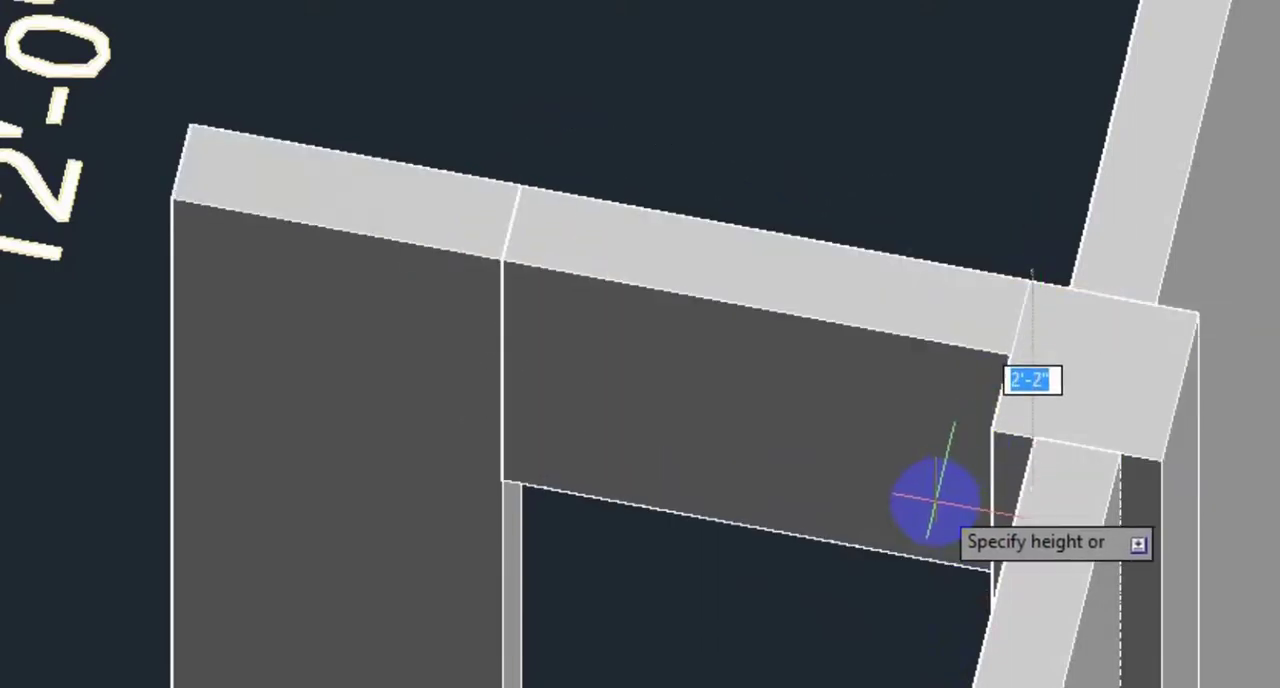
{"action": "type", "text": "3'"}
{"action": "key", "text": "Return"}
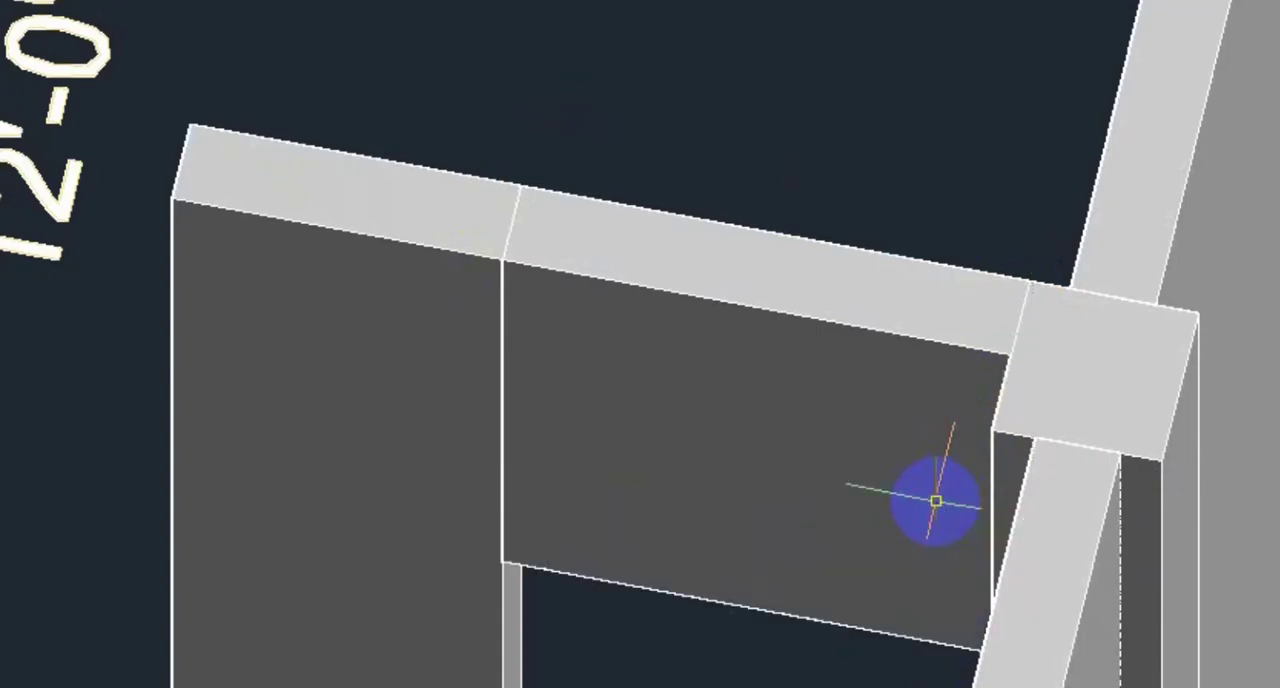
Step: Draw a box from the wall top to the column's corner, extending 3' down above the 12'-0"X9'-9" bedroom's window opening beside the door
{"action": "scroll", "coordinate": [800, 453], "scroll_direction": "down", "scroll_amount": 4}
{"action": "middle_click_drag", "start_coordinate": [751, 455], "coordinate": [831, 329]}
{"action": "scroll", "coordinate": [794, 317], "scroll_direction": "up", "scroll_amount": 2}
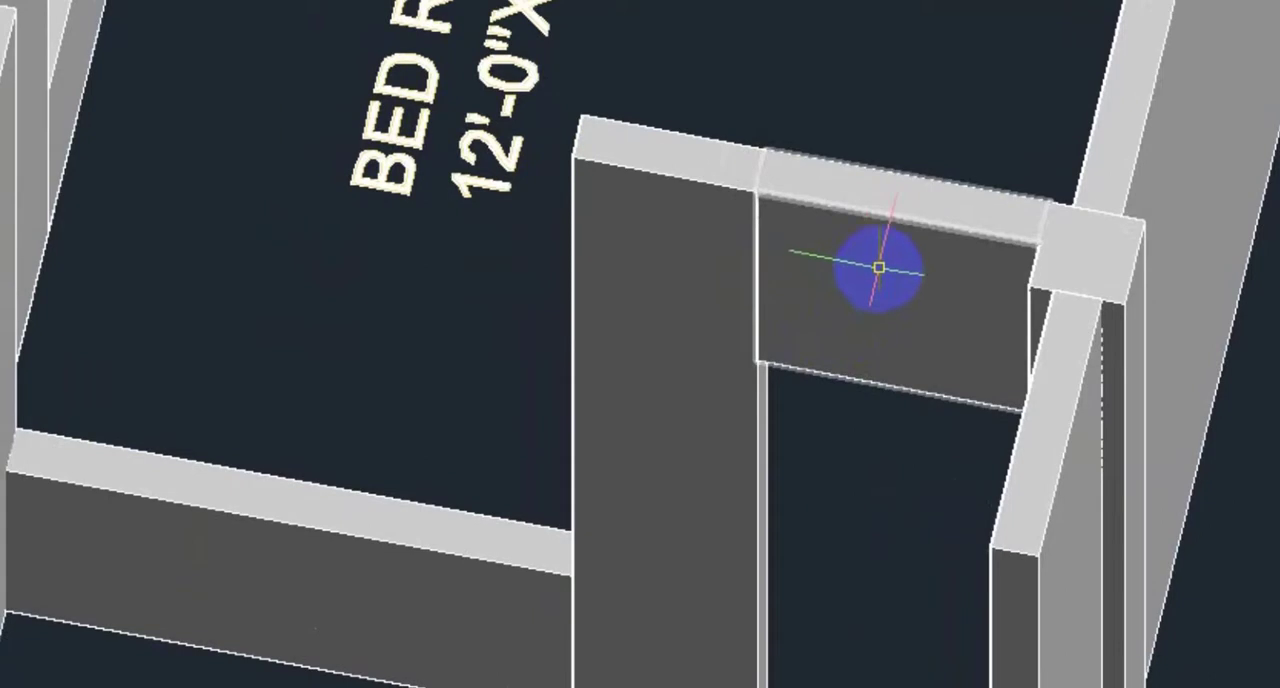
{"action": "middle_click_drag", "start_coordinate": [851, 281], "coordinate": [1025, 283]}
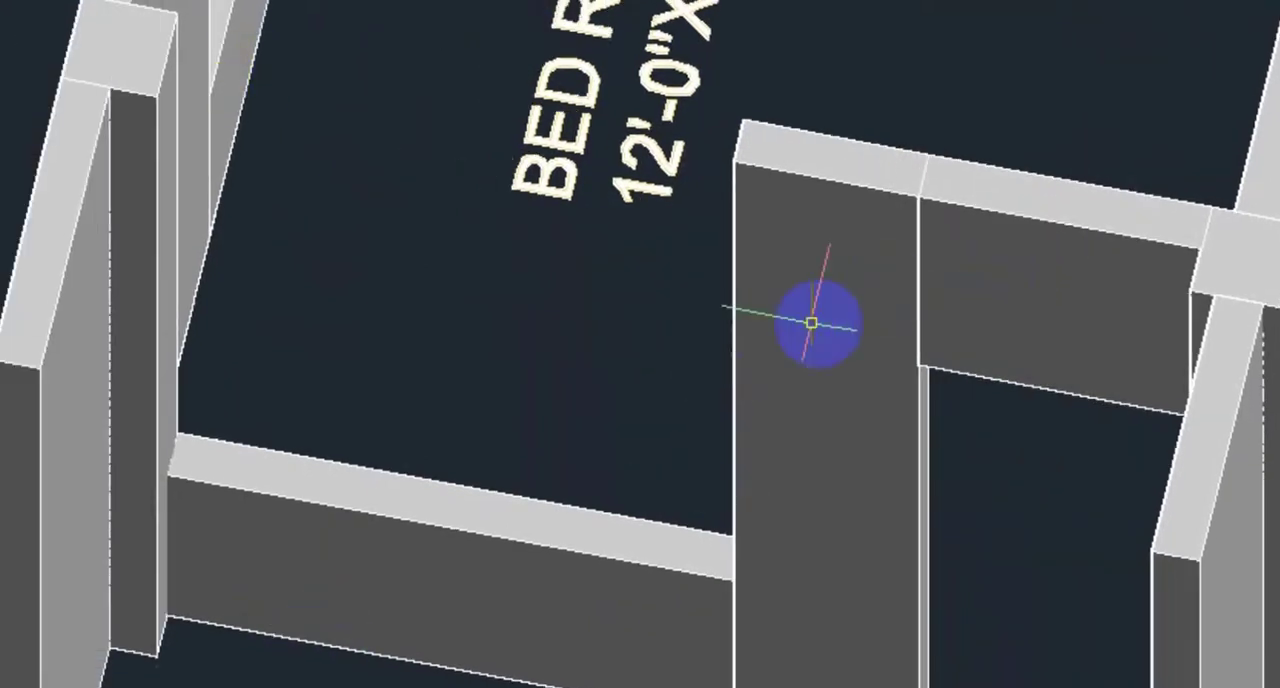
{"action": "middle_click_drag", "start_coordinate": [514, 391], "coordinate": [778, 446]}
{"action": "scroll", "coordinate": [570, 235], "scroll_direction": "up", "scroll_amount": 2}
{"action": "middle_click_drag", "start_coordinate": [562, 243], "coordinate": [580, 402]}
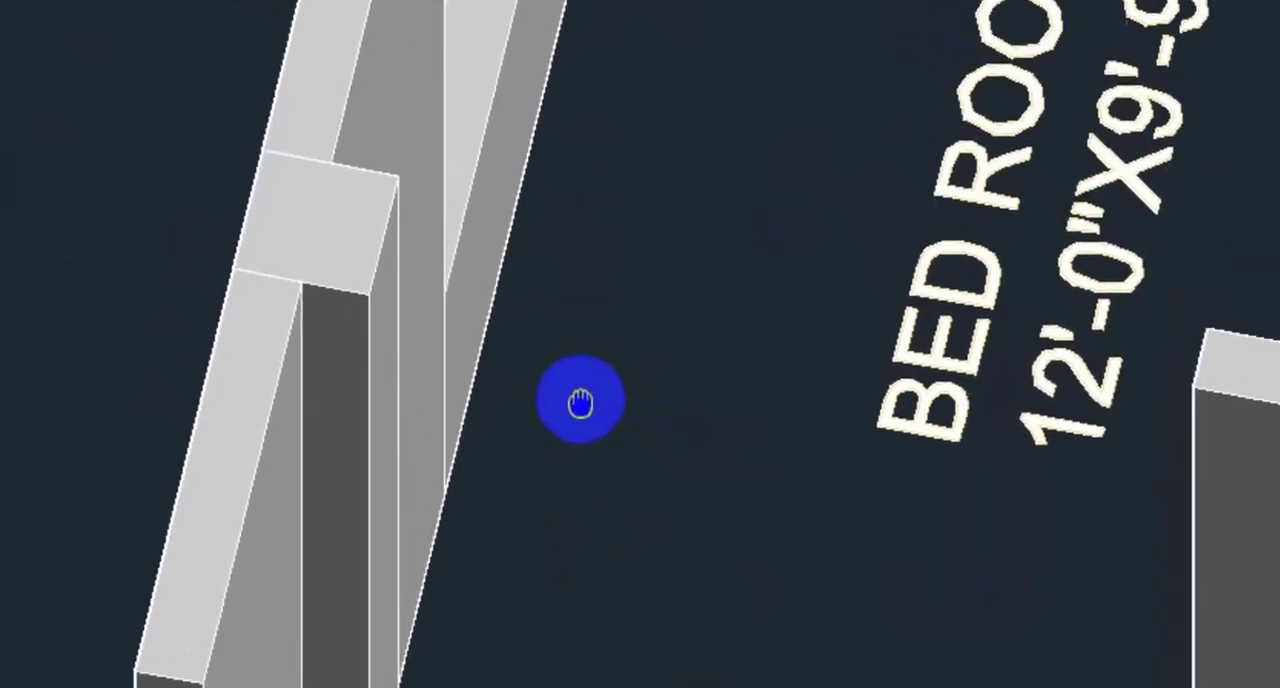
{"action": "scroll", "coordinate": [584, 416], "scroll_direction": "up", "scroll_amount": 2}
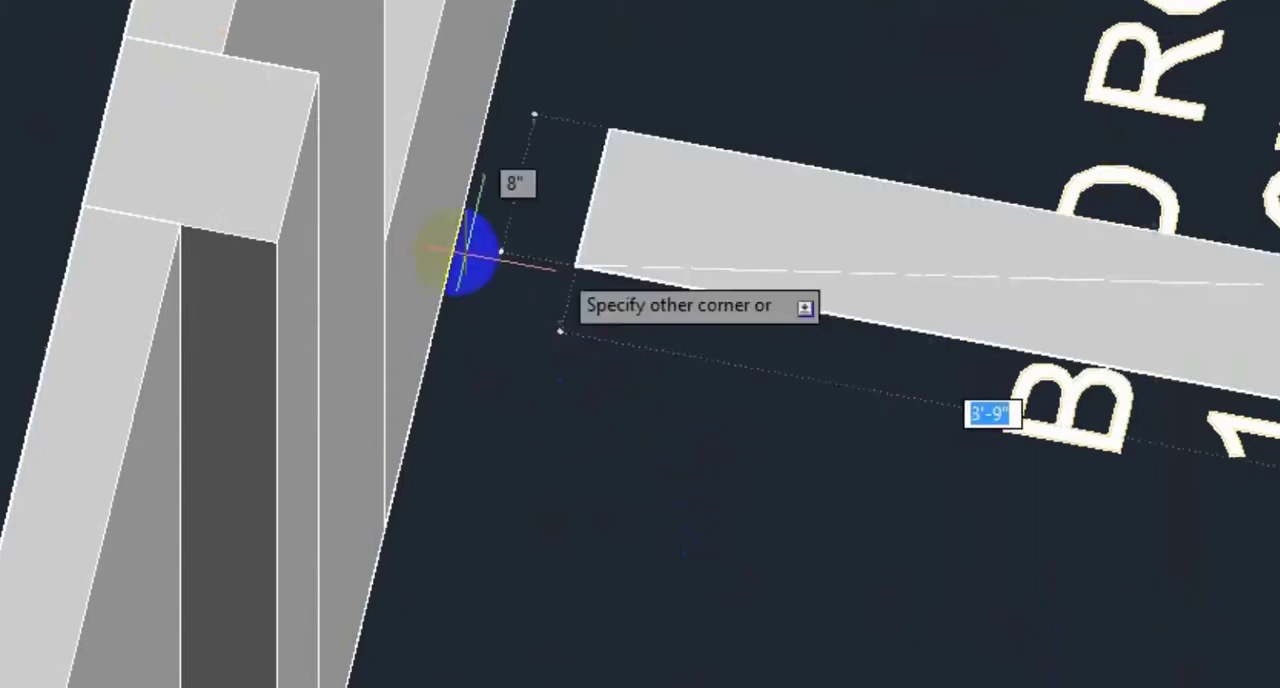
{"action": "left_click", "coordinate": [292, 172]}
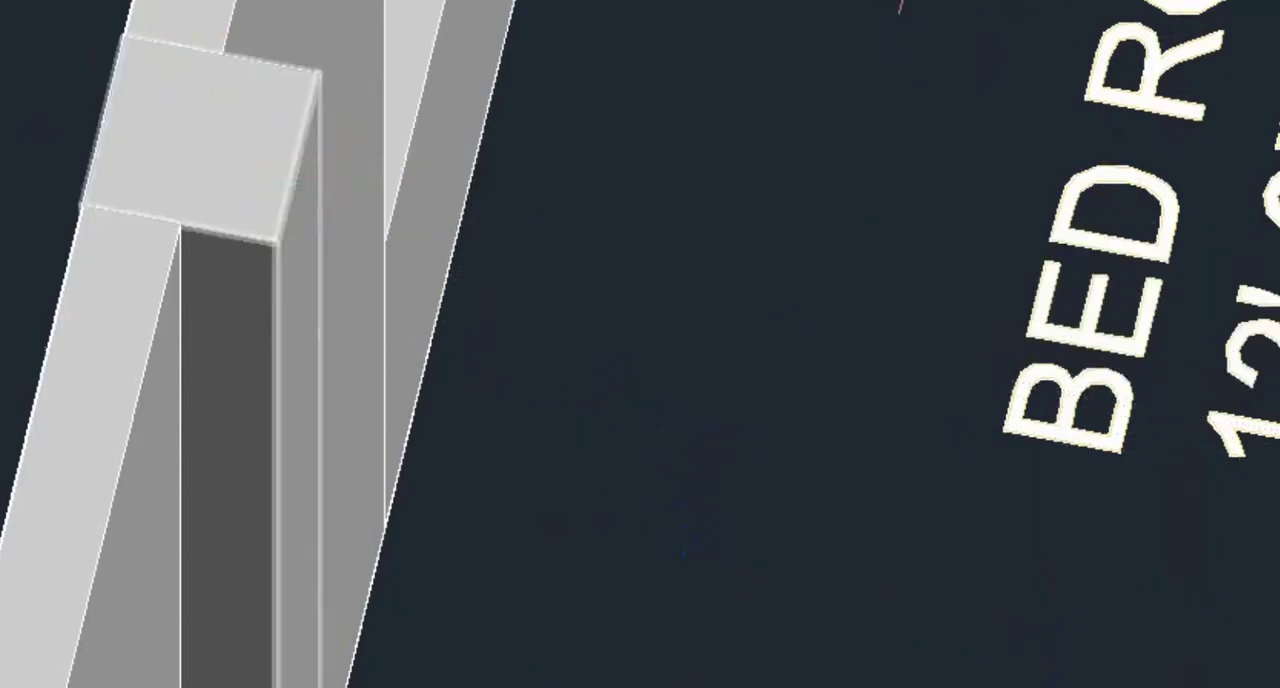
{"action": "left_click", "coordinate": [316, 74]}
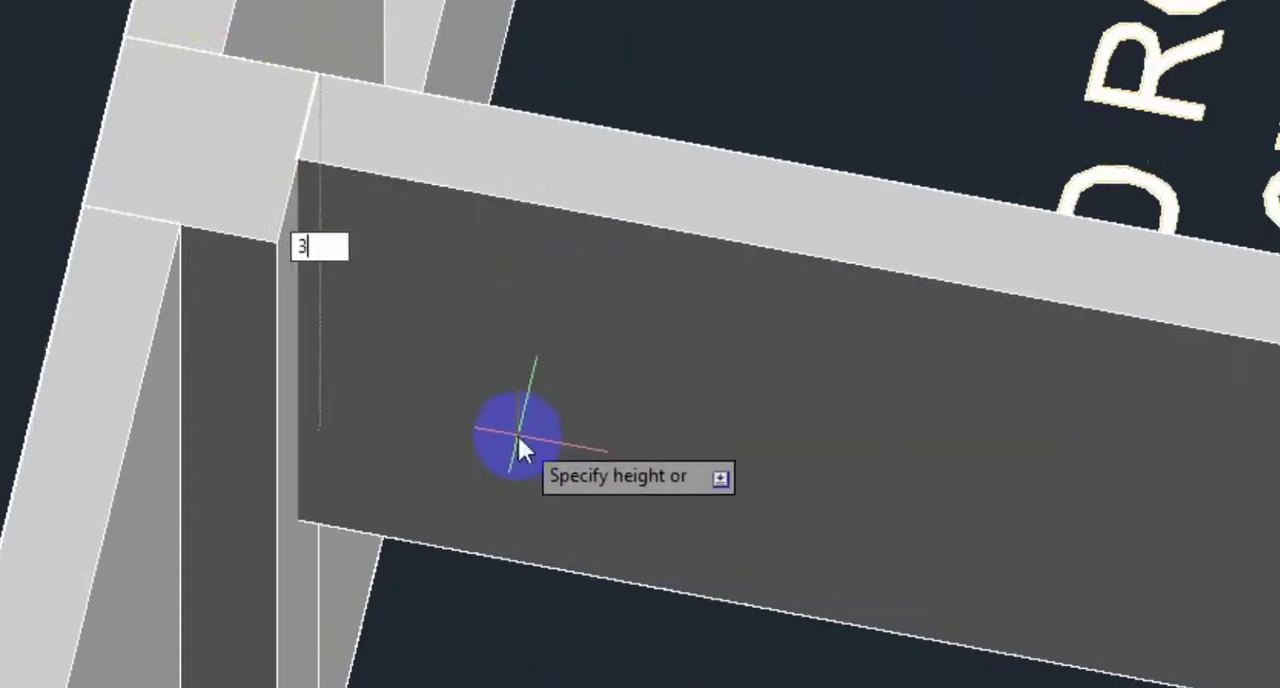
{"action": "key", "text": "Return"}
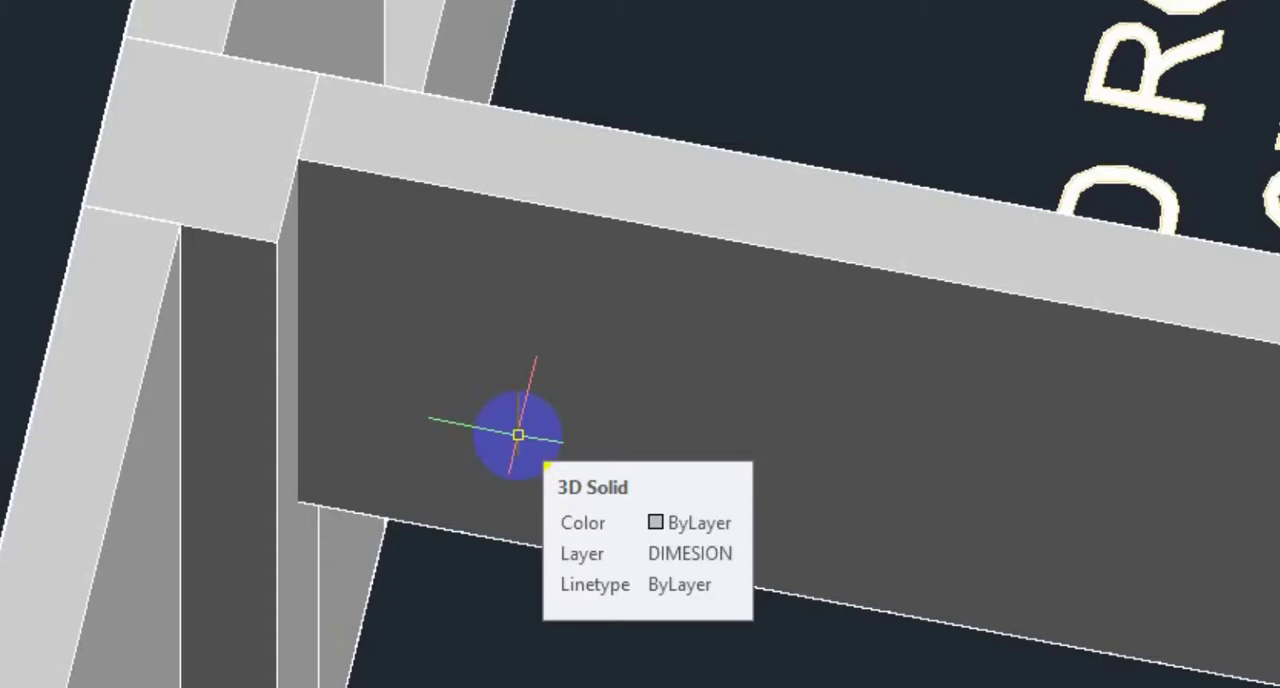
Step: Draw a box extending 3' down from the wall tops above the 12'-0"X9'-9" bedroom's outer window opening
{"action": "scroll", "coordinate": [666, 411], "scroll_direction": "down", "scroll_amount": 4}
{"action": "middle_click_drag", "start_coordinate": [567, 246], "coordinate": [517, 391]}
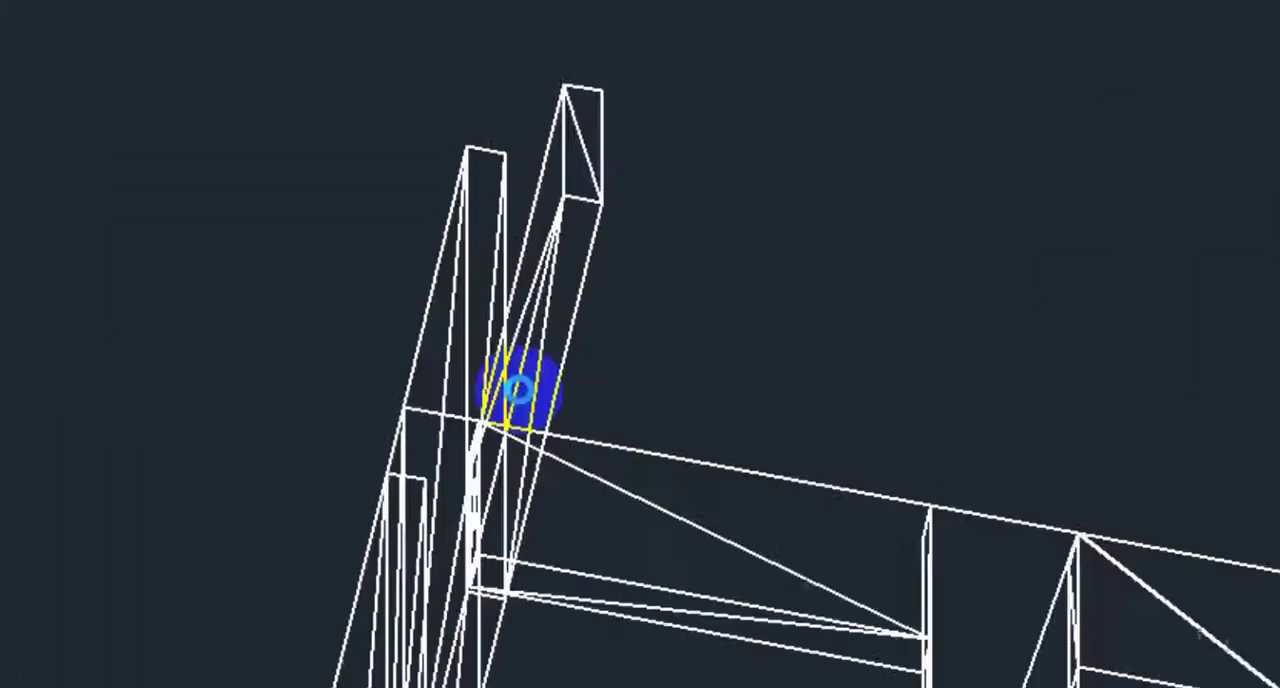
{"action": "middle_click_drag", "start_coordinate": [376, 493], "coordinate": [242, 276], "text": "shift"}
{"action": "middle_click_drag", "start_coordinate": [380, 471], "coordinate": [491, 520], "text": "shift"}
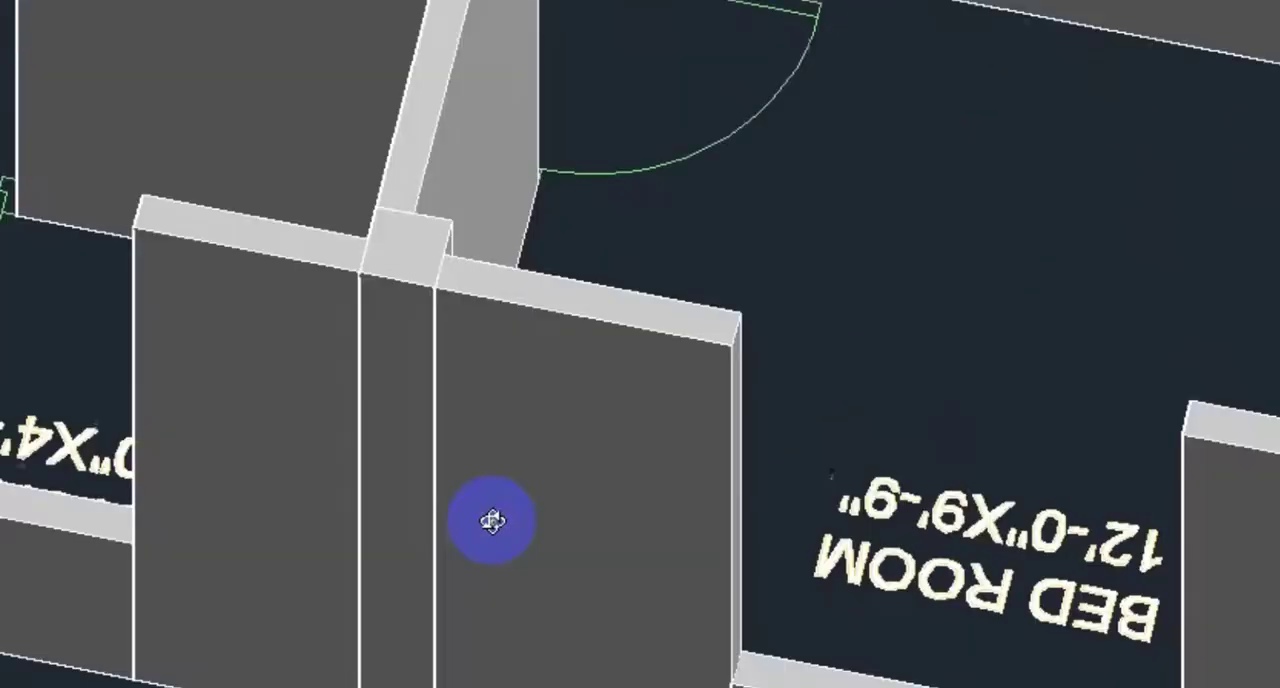
{"action": "middle_click_drag", "start_coordinate": [829, 497], "coordinate": [626, 322]}
{"action": "middle_click_drag", "start_coordinate": [745, 378], "coordinate": [746, 443], "text": "shift"}
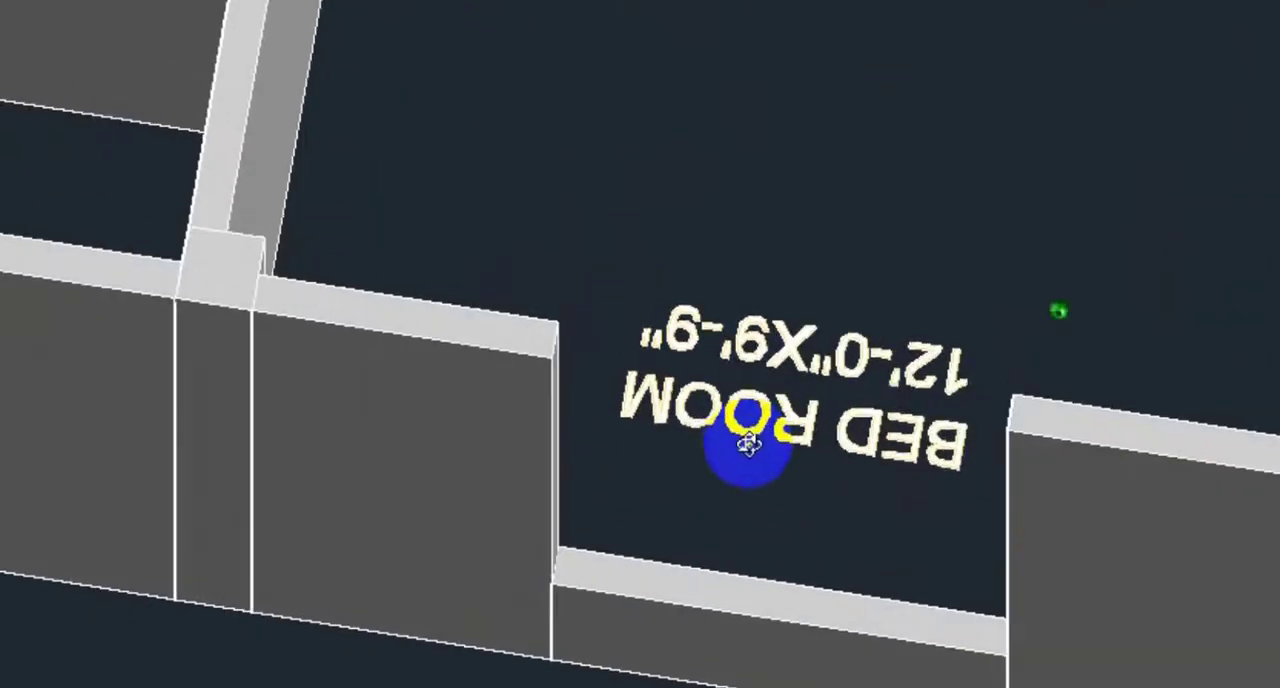
{"action": "scroll", "coordinate": [744, 445], "scroll_direction": "up", "scroll_amount": 4}
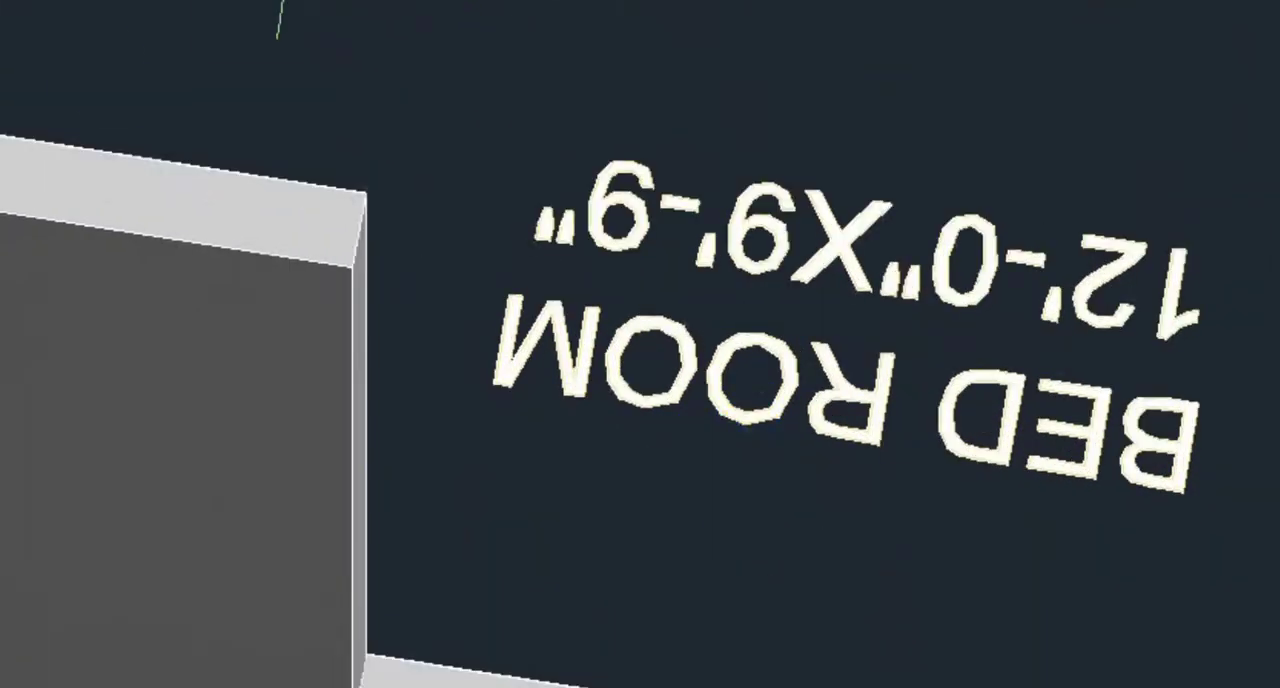
{"action": "left_click", "coordinate": [360, 196]}
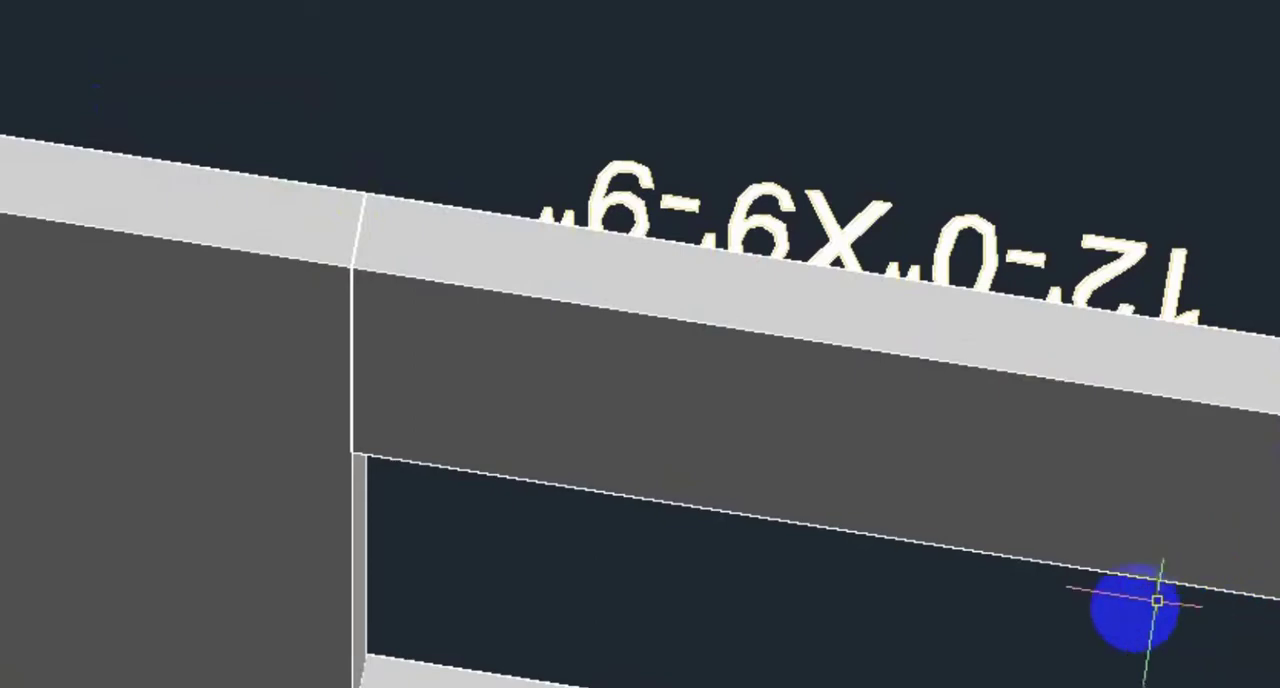
Step: Draw a box between the wall top corners, extending 3' down above the kitchen's outer window opening
{"action": "scroll", "coordinate": [635, 662], "scroll_direction": "down", "scroll_amount": 4}
{"action": "scroll", "coordinate": [635, 668], "scroll_direction": "down", "scroll_amount": 2}
{"action": "middle_click_drag", "start_coordinate": [638, 569], "coordinate": [940, 545]}
{"action": "scroll", "coordinate": [491, 505], "scroll_direction": "up", "scroll_amount": 6}
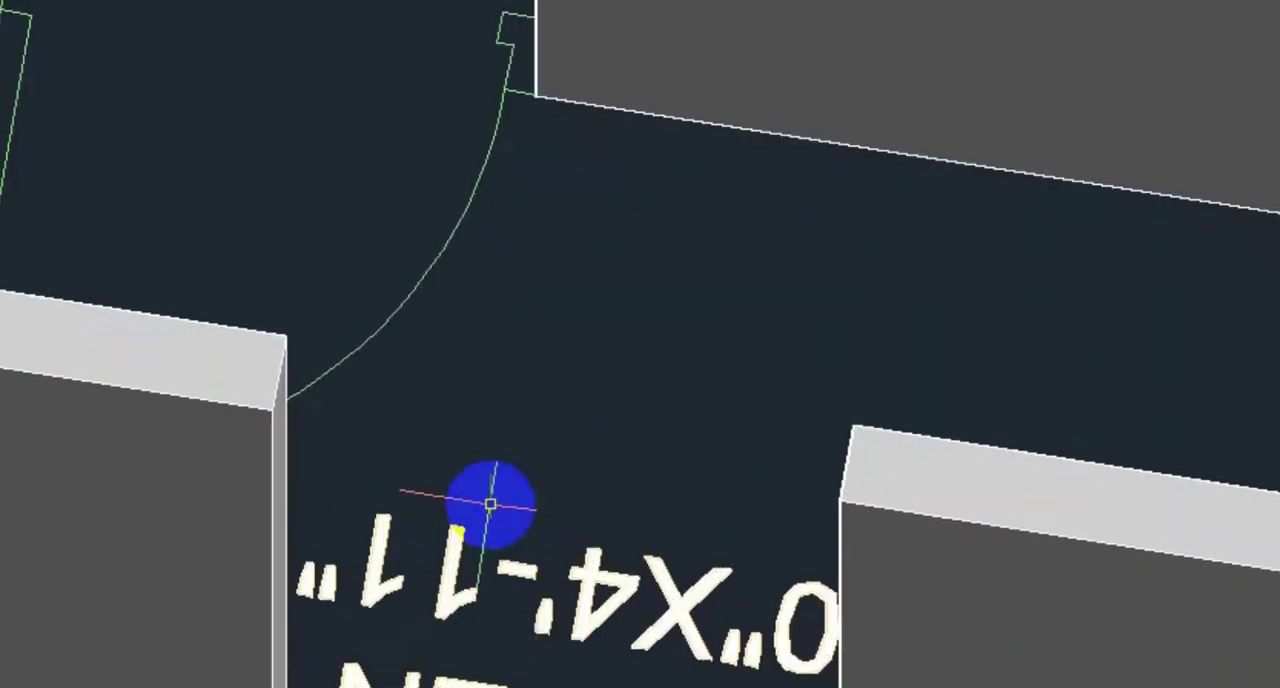
{"action": "mouse_move", "coordinate": [491, 506]}
{"action": "middle_mouse_down"}
{"action": "mouse_move", "coordinate": [577, 486]}
{"action": "mouse_move", "coordinate": [595, 450]}
{"action": "middle_mouse_up"}
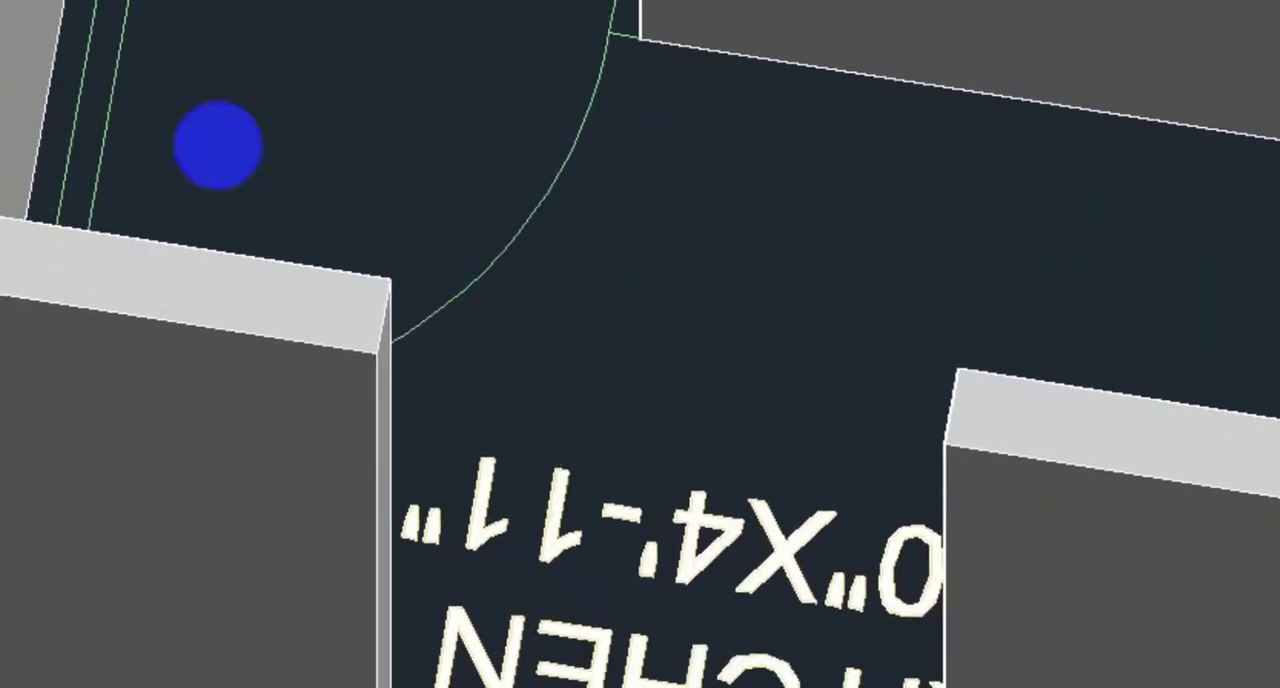
{"action": "left_click", "coordinate": [389, 281]}
{"action": "left_click", "coordinate": [943, 443]}
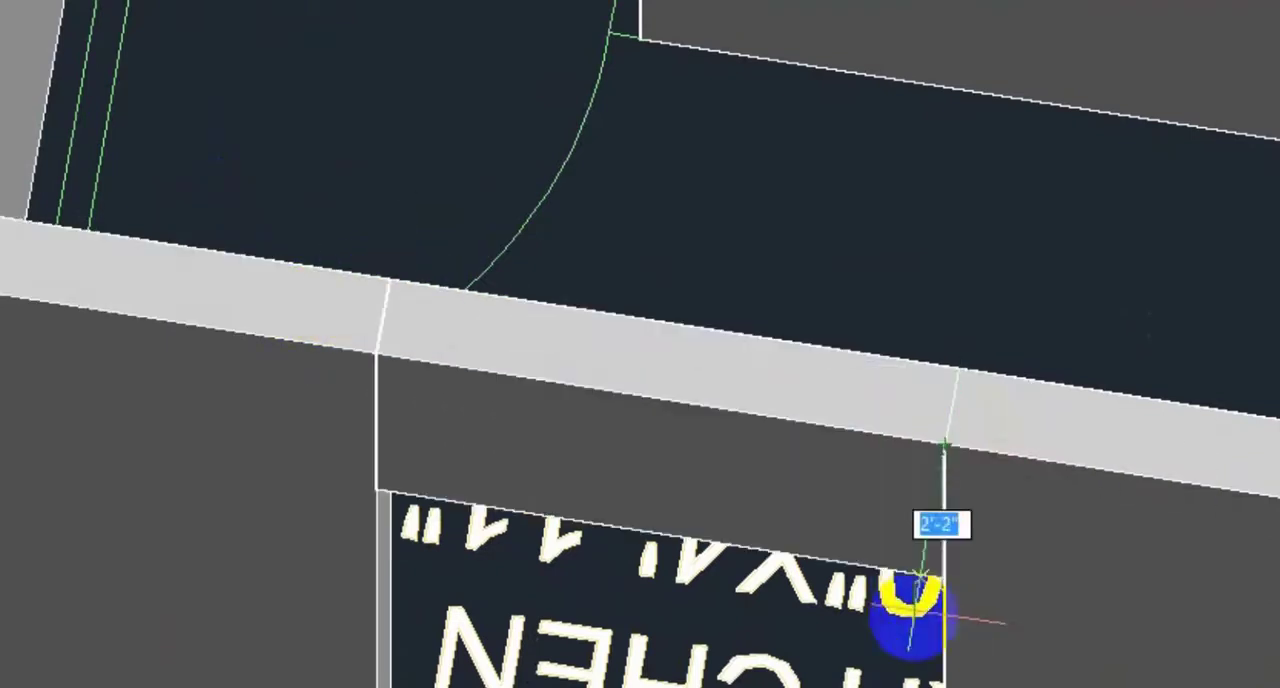
{"action": "key", "text": "Return"}
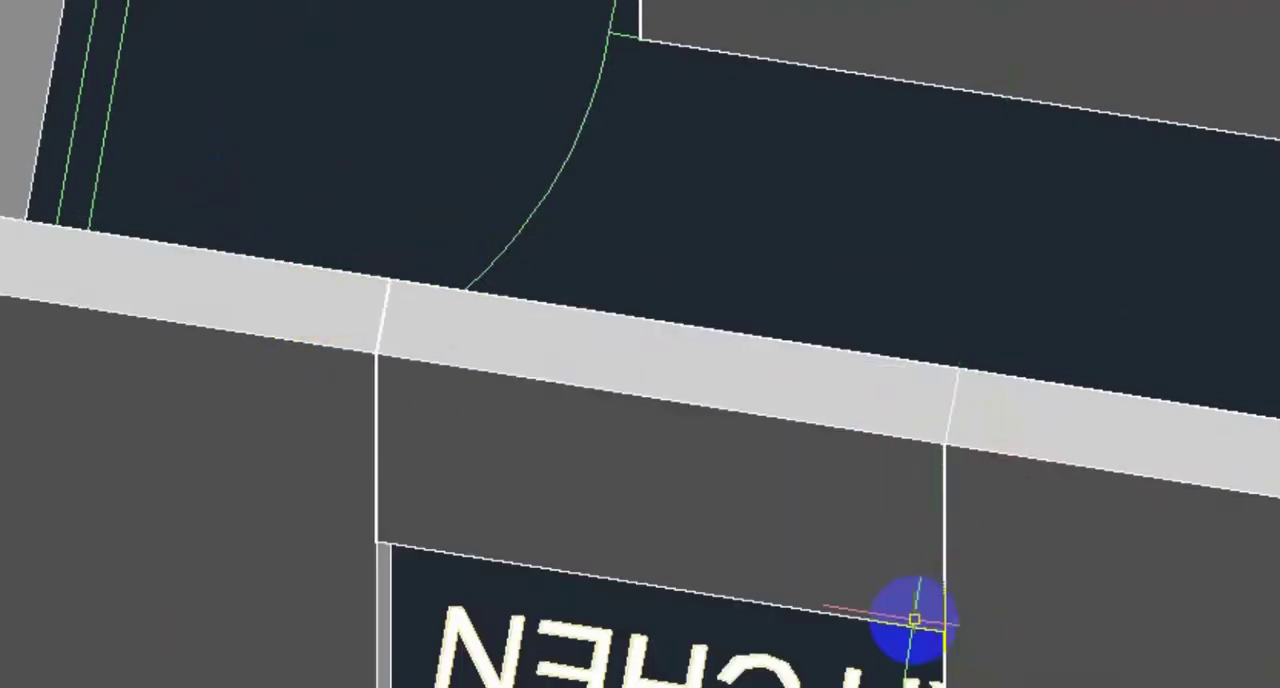
Step: Draw a box extending 3' down from the wall tops above the small outer window opening of the room beside the kitchen
{"action": "scroll", "coordinate": [294, 494], "scroll_direction": "down", "scroll_amount": 4}
{"action": "middle_click_drag", "start_coordinate": [220, 422], "coordinate": [700, 381]}
{"action": "scroll", "coordinate": [500, 394], "scroll_direction": "up", "scroll_amount": 3}
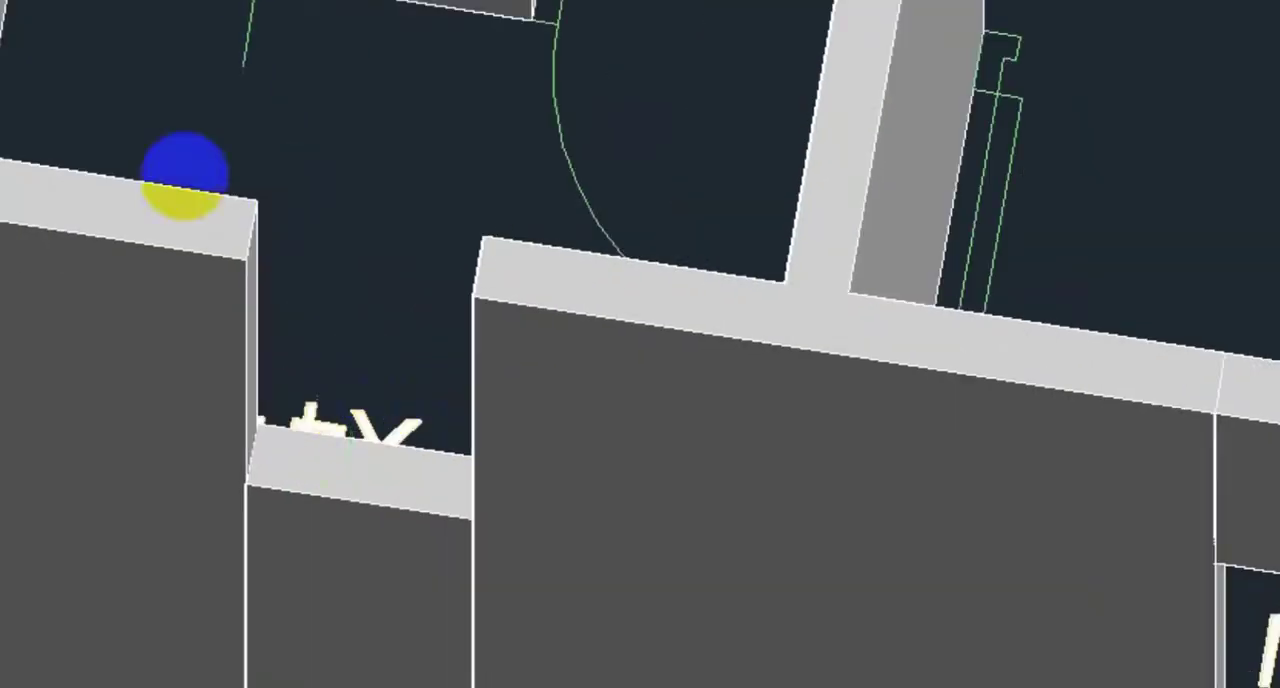
{"action": "key", "text": "Return"}
{"action": "left_click", "coordinate": [245, 258]}
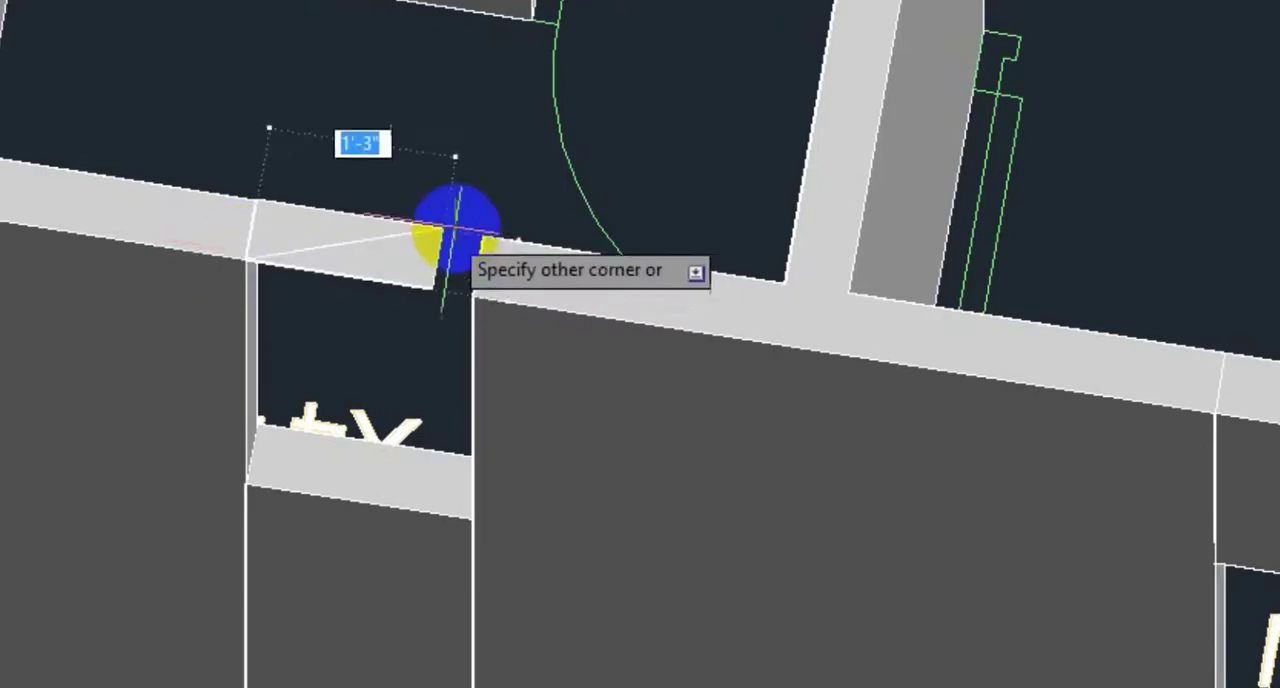
{"action": "left_click", "coordinate": [486, 229]}
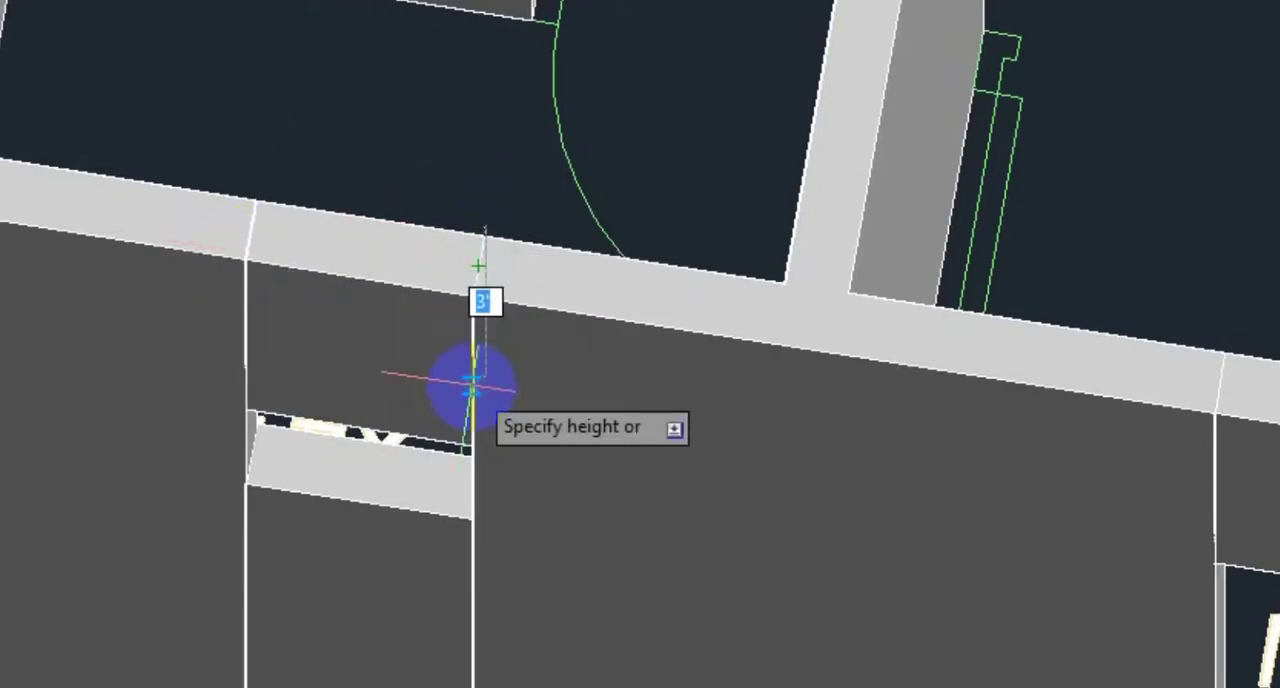
{"action": "key", "text": "Return"}
Step: Draw a box from the wall end to the kitchen's partition wall, extending 3' down above the door opening of the room beside the kitchen
{"action": "scroll", "coordinate": [302, 352], "scroll_direction": "down", "scroll_amount": 2}
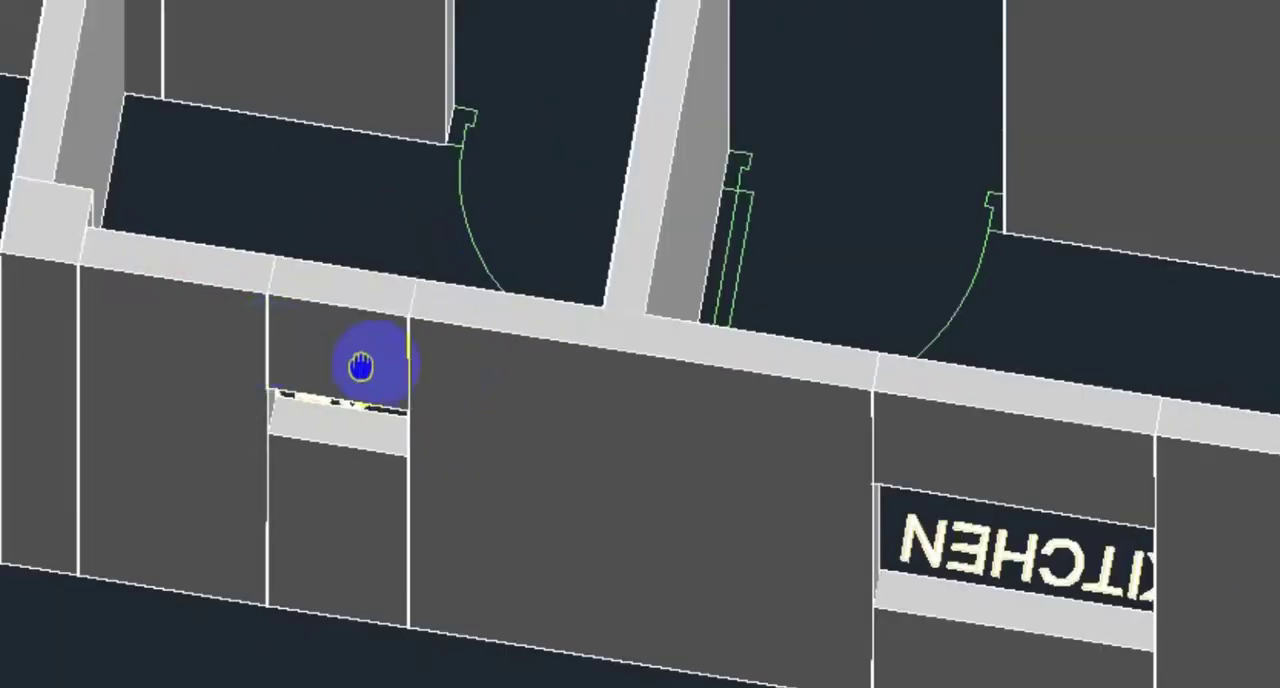
{"action": "middle_click_drag", "start_coordinate": [366, 366], "coordinate": [545, 401]}
{"action": "scroll", "coordinate": [1040, 545], "scroll_direction": "down", "scroll_amount": 3}
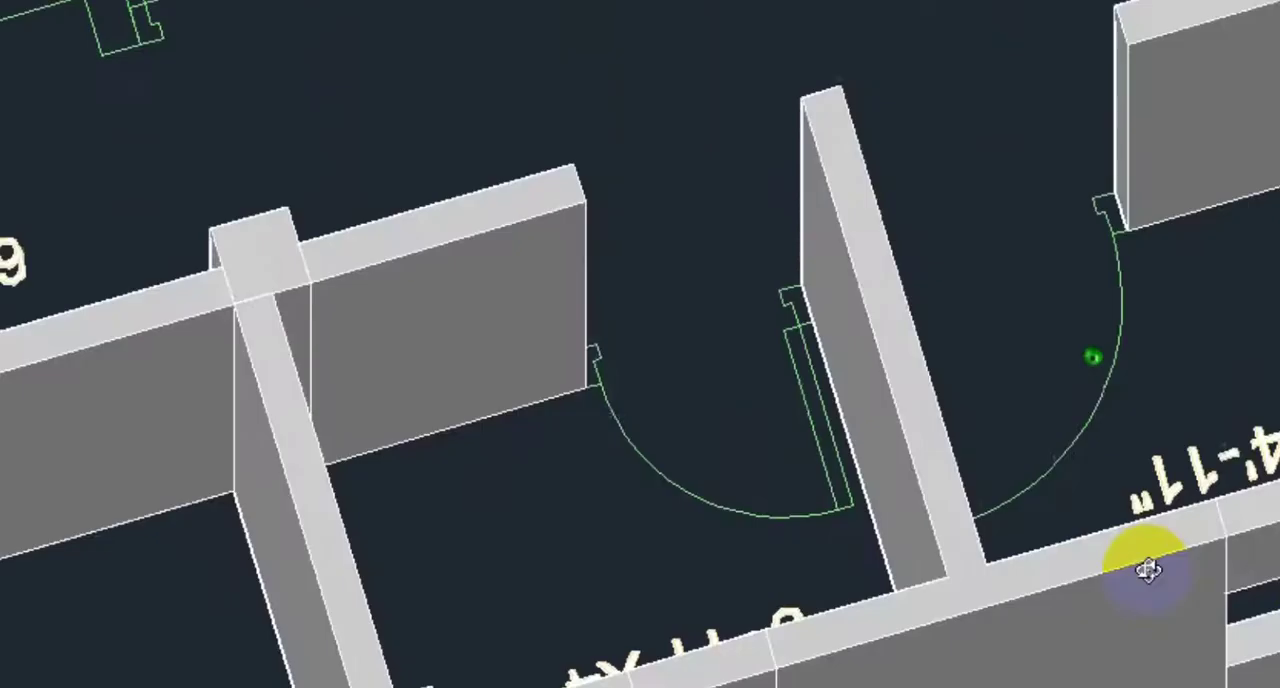
{"action": "scroll", "coordinate": [1046, 492], "scroll_direction": "down", "scroll_amount": 2}
{"action": "middle_click_drag", "start_coordinate": [1046, 492], "coordinate": [686, 614]}
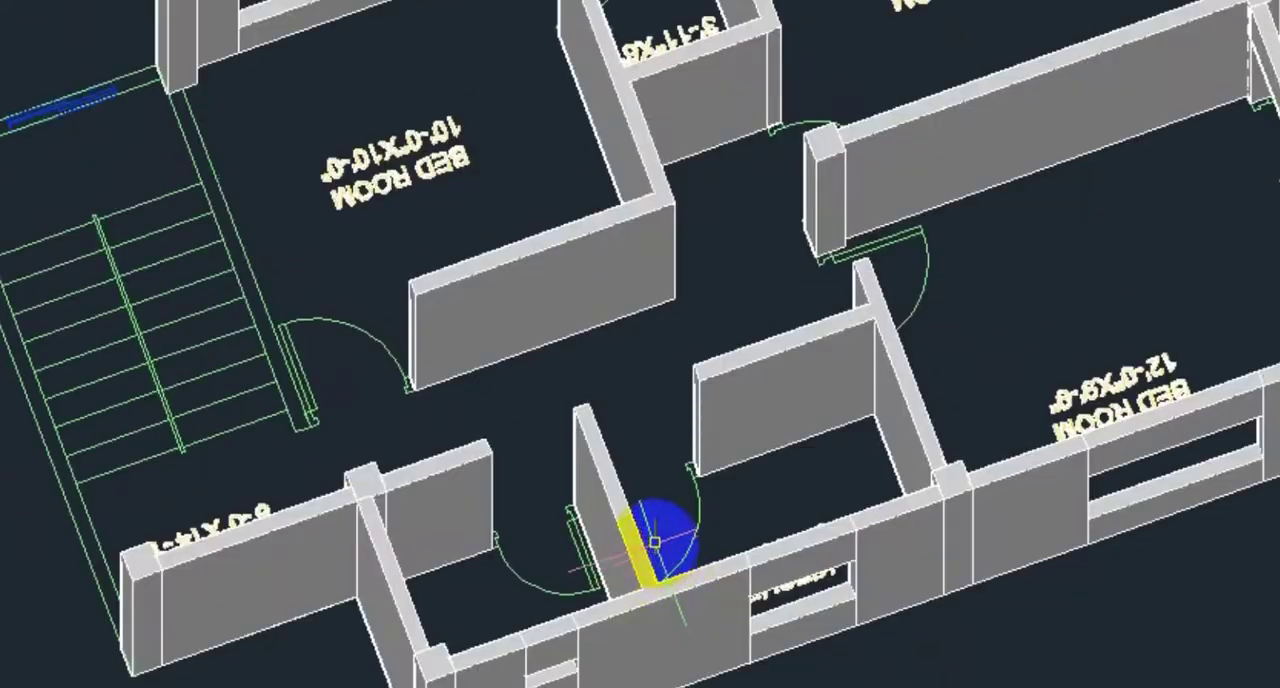
{"action": "scroll", "coordinate": [676, 556], "scroll_direction": "down", "scroll_amount": 4}
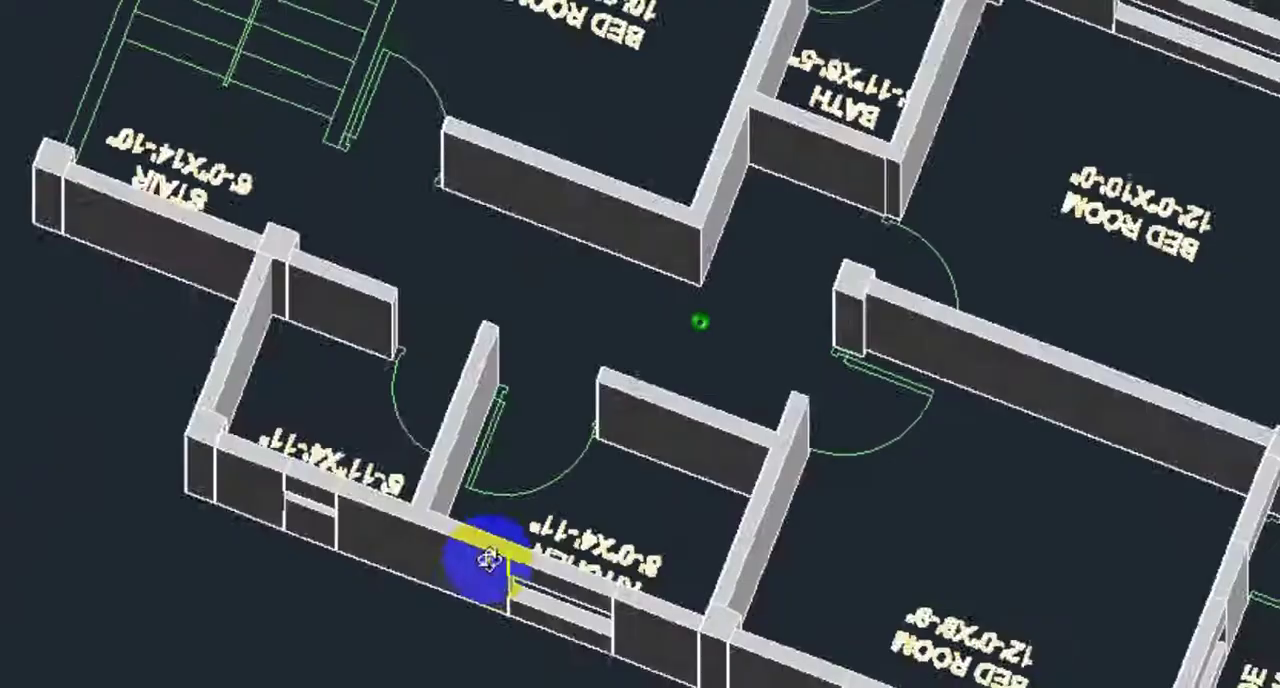
{"action": "scroll", "coordinate": [400, 271], "scroll_direction": "up", "scroll_amount": 8}
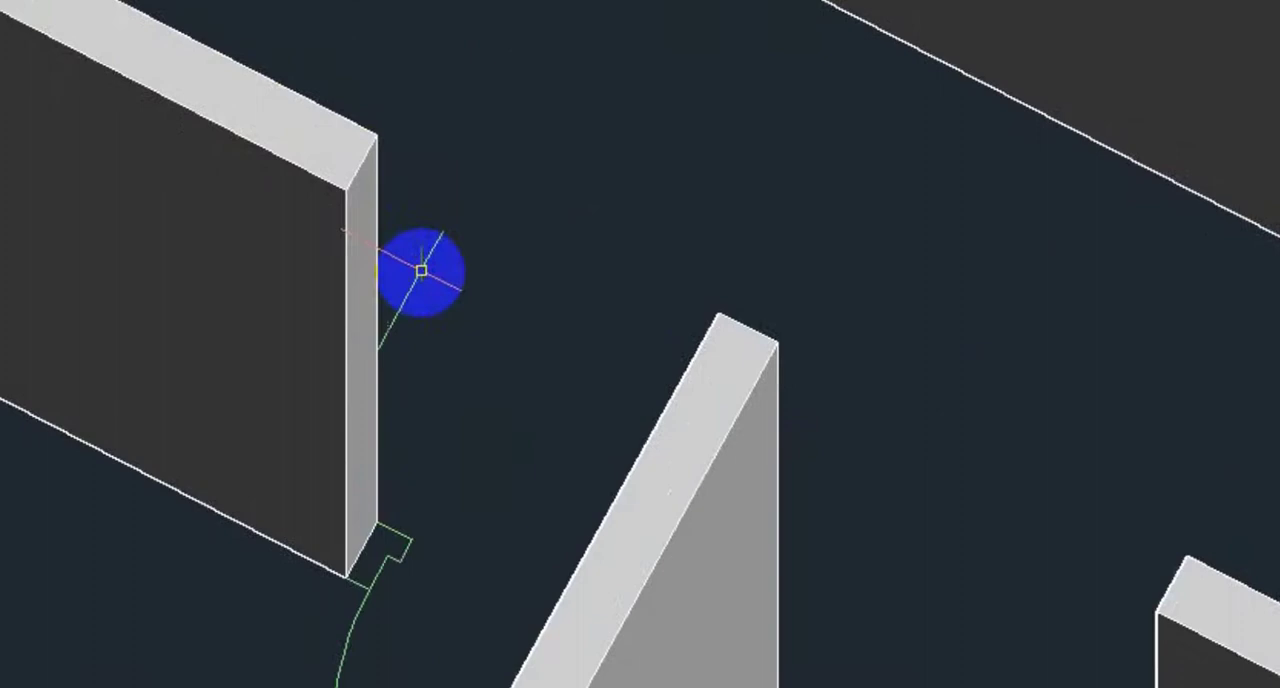
{"action": "middle_click_drag", "start_coordinate": [421, 271], "coordinate": [507, 318], "text": "shift"}
{"action": "middle_click_drag", "start_coordinate": [602, 469], "coordinate": [598, 257]}
{"action": "scroll", "coordinate": [613, 404], "scroll_direction": "up", "scroll_amount": 2}
{"action": "scroll", "coordinate": [613, 404], "scroll_direction": "up", "scroll_amount": 2}
{"action": "middle_click_drag", "start_coordinate": [613, 404], "coordinate": [797, 291]}
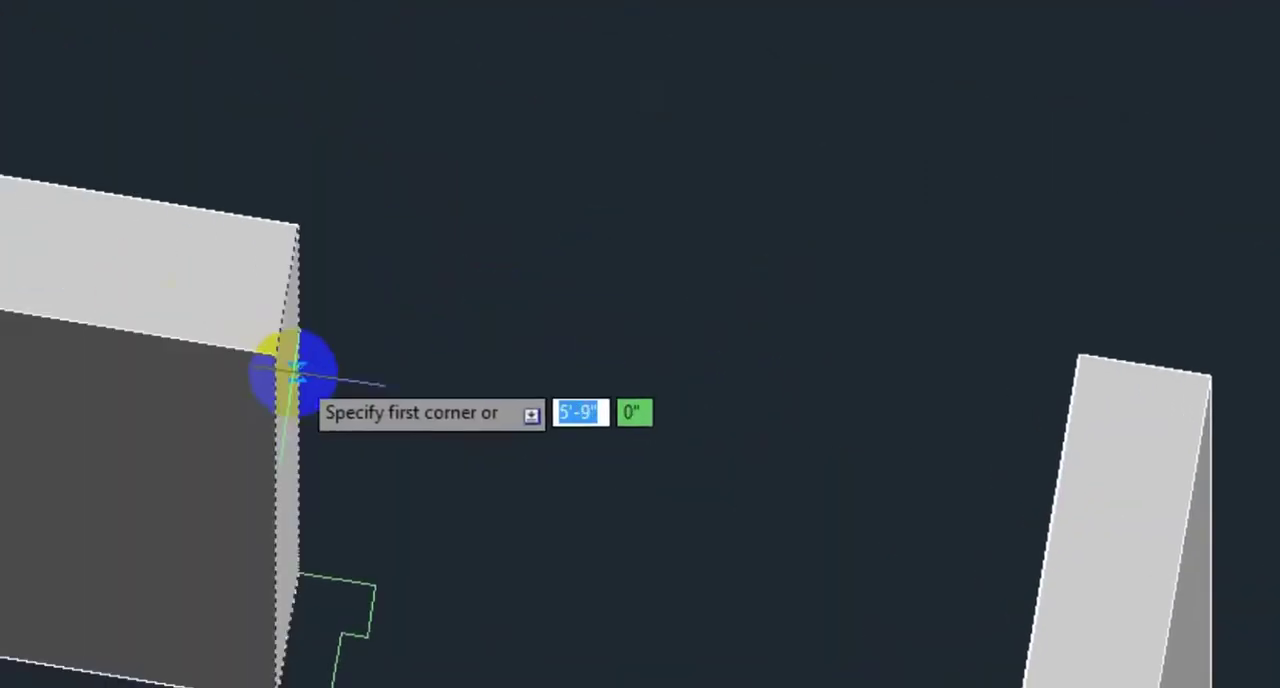
{"action": "left_click", "coordinate": [278, 350]}
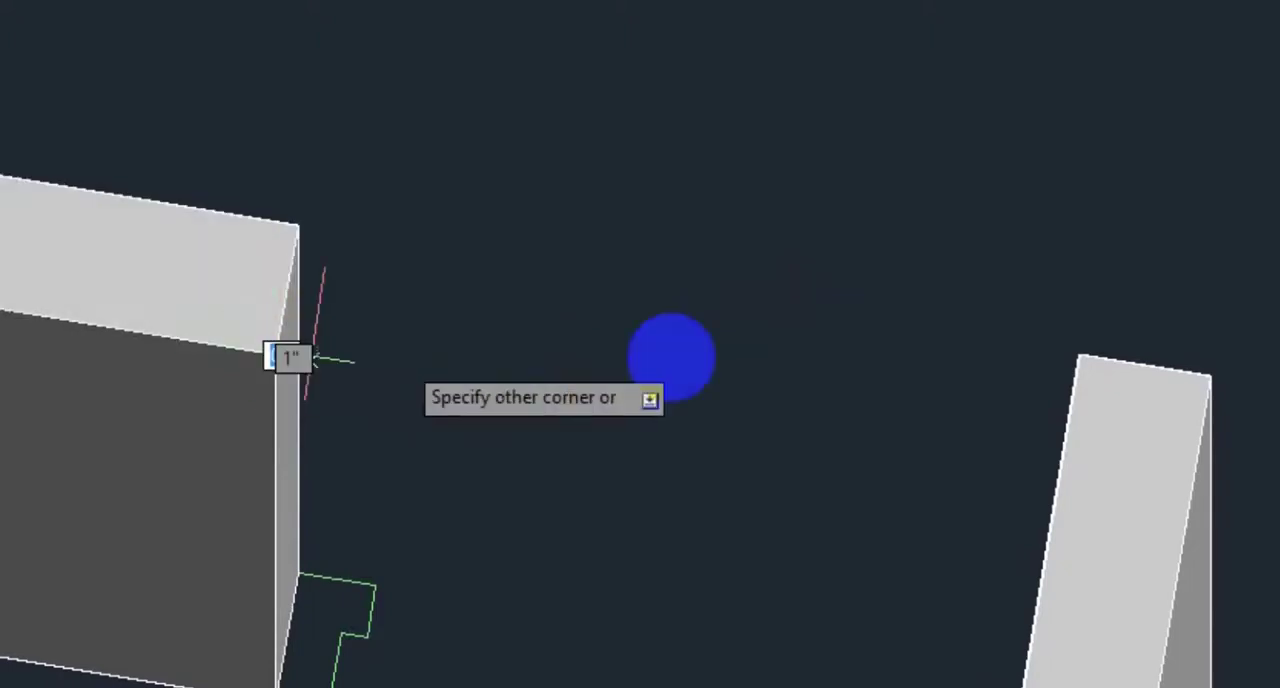
{"action": "left_click", "coordinate": [1080, 356]}
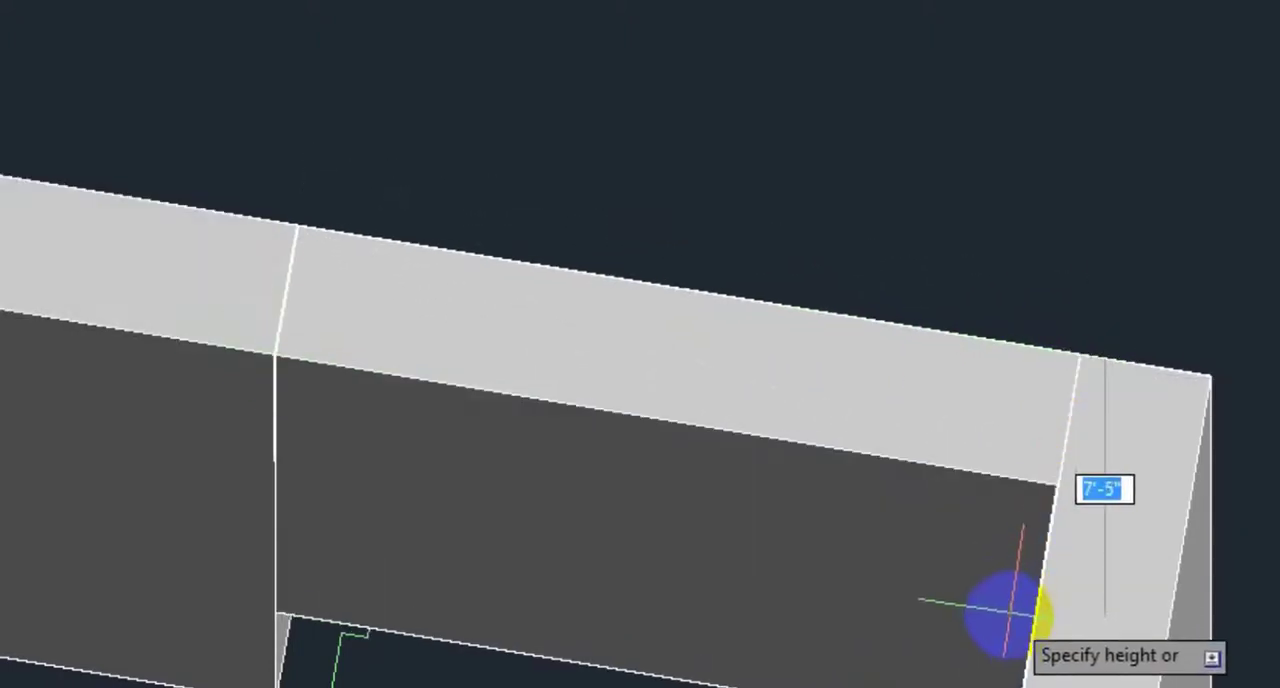
{"action": "type", "text": "3"}
{"action": "key", "text": "Return"}
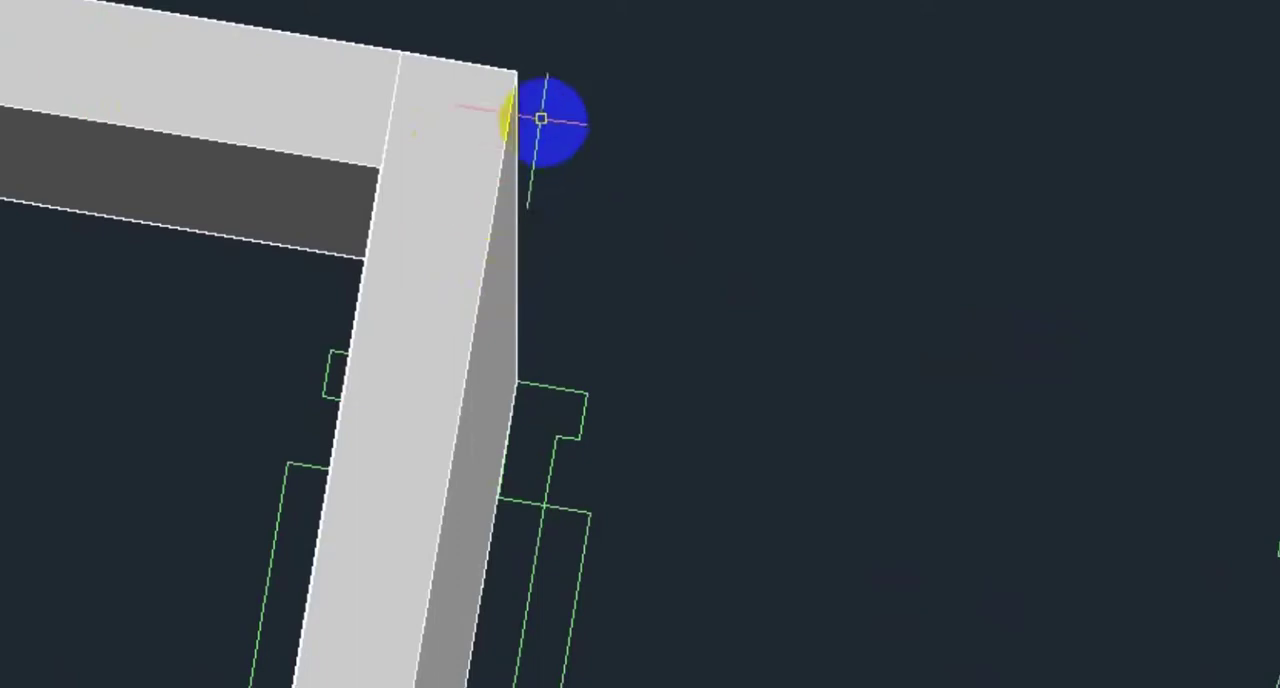
Step: Draw a box from the partition wall's end corner to the opposite wall, extending 3' down above the kitchen's door opening
{"action": "left_click", "coordinate": [517, 71]}
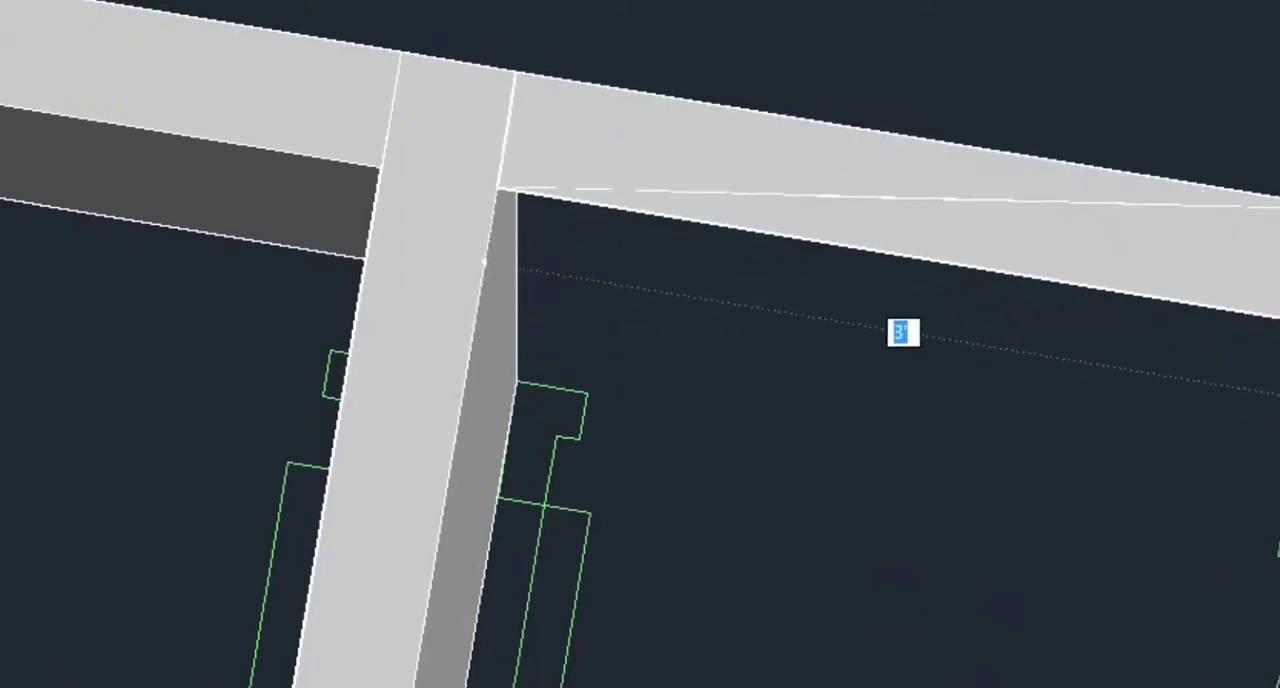
{"action": "left_click", "coordinate": [1279, 318]}
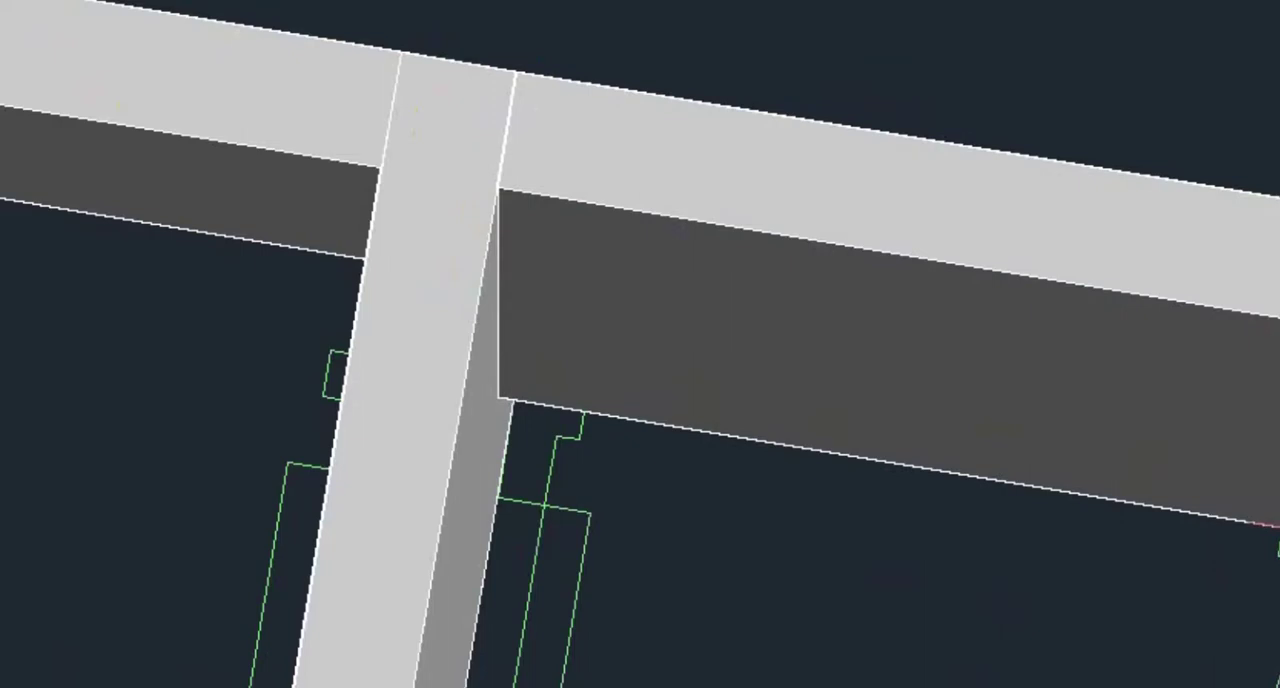
{"action": "key", "text": "Return"}
{"action": "scroll", "coordinate": [1279, 460], "scroll_direction": "down", "scroll_amount": 5}
{"action": "middle_click_drag", "start_coordinate": [1279, 463], "coordinate": [963, 360]}
{"action": "middle_click_drag", "start_coordinate": [1279, 410], "coordinate": [1040, 333], "text": "shift"}
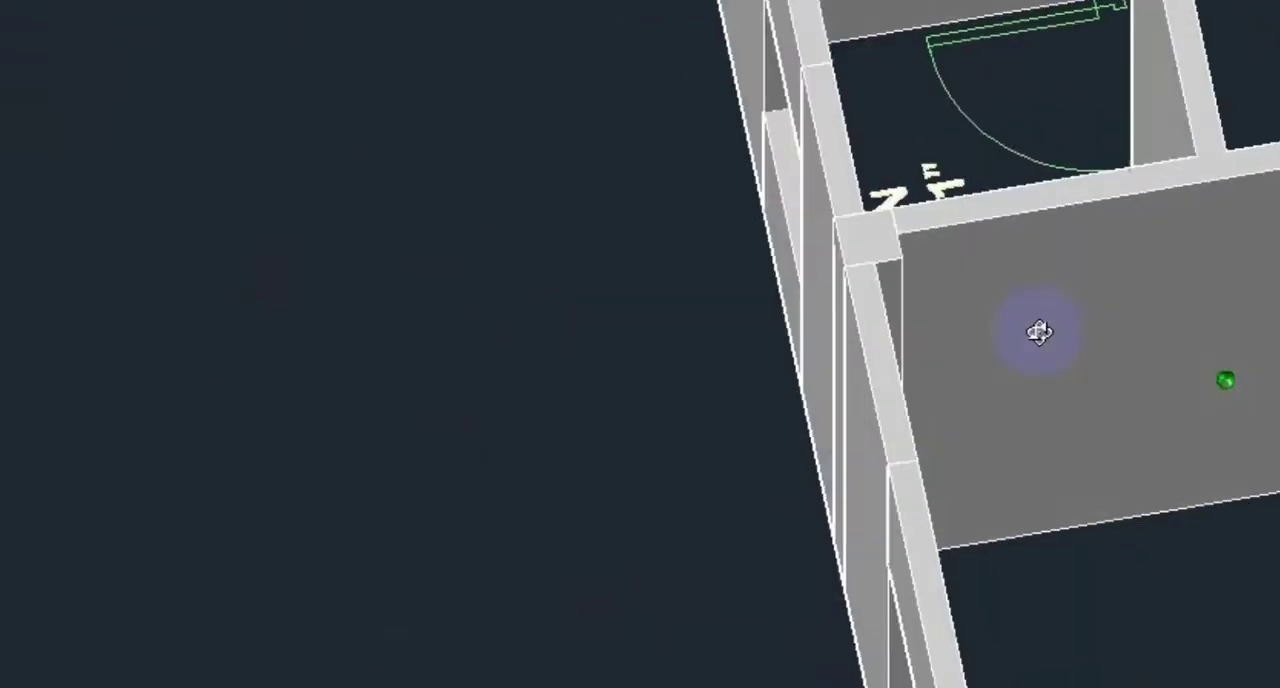
{"action": "middle_click_drag", "start_coordinate": [1279, 271], "coordinate": [1238, 358]}
{"action": "scroll", "coordinate": [1279, 276], "scroll_direction": "up", "scroll_amount": 6}
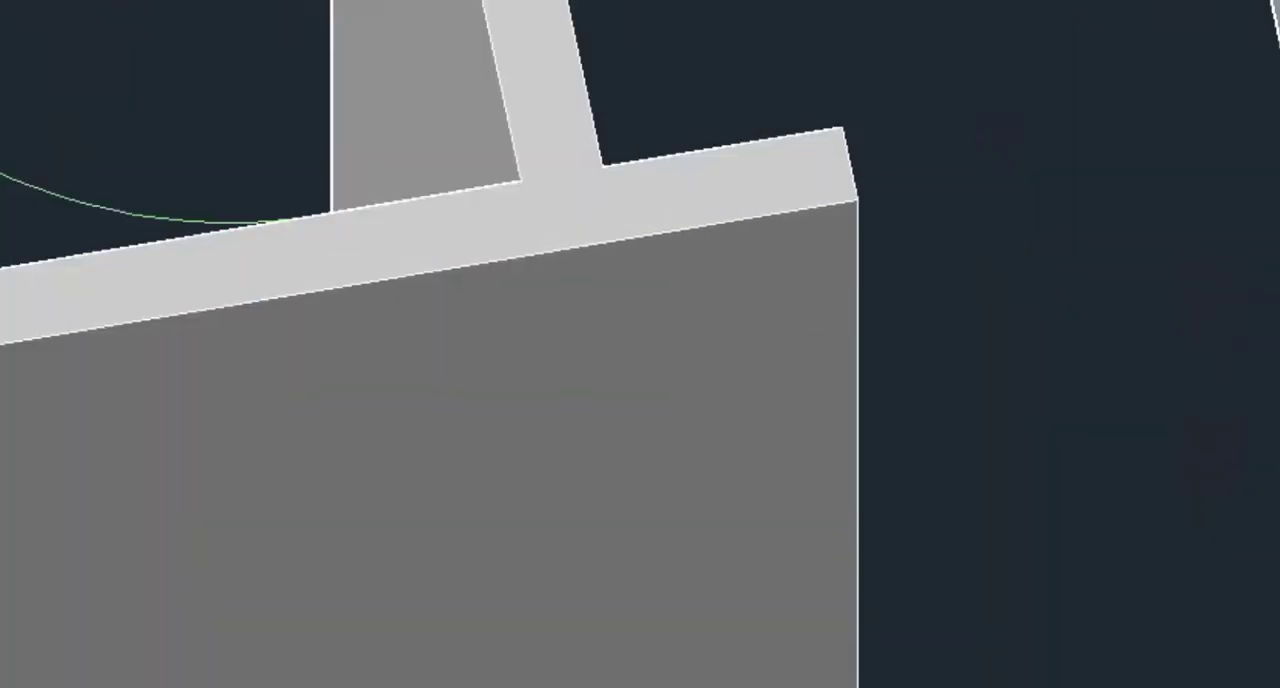
{"action": "middle_click_drag", "start_coordinate": [1279, 276], "coordinate": [1080, 399], "text": "shift"}
{"action": "middle_click_drag", "start_coordinate": [1257, 365], "coordinate": [1279, 128]}
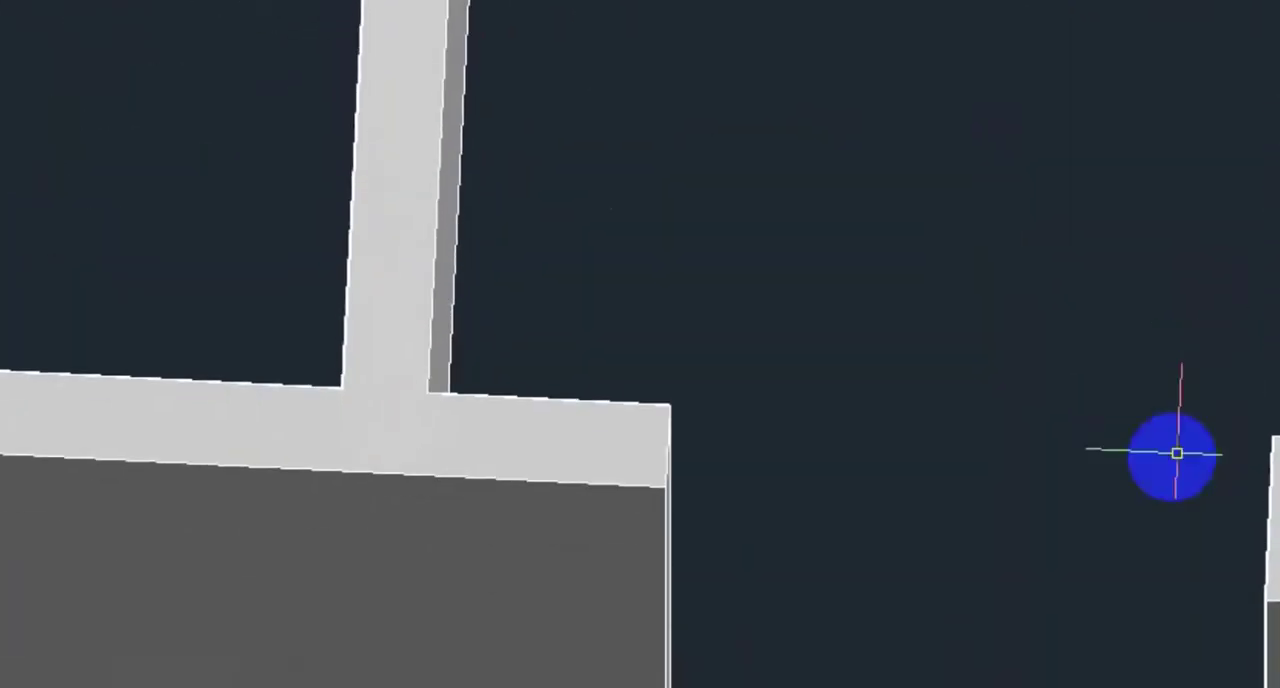
{"action": "scroll", "coordinate": [1165, 455], "scroll_direction": "up", "scroll_amount": 2}
{"action": "middle_click_drag", "start_coordinate": [1159, 451], "coordinate": [1219, 210]}
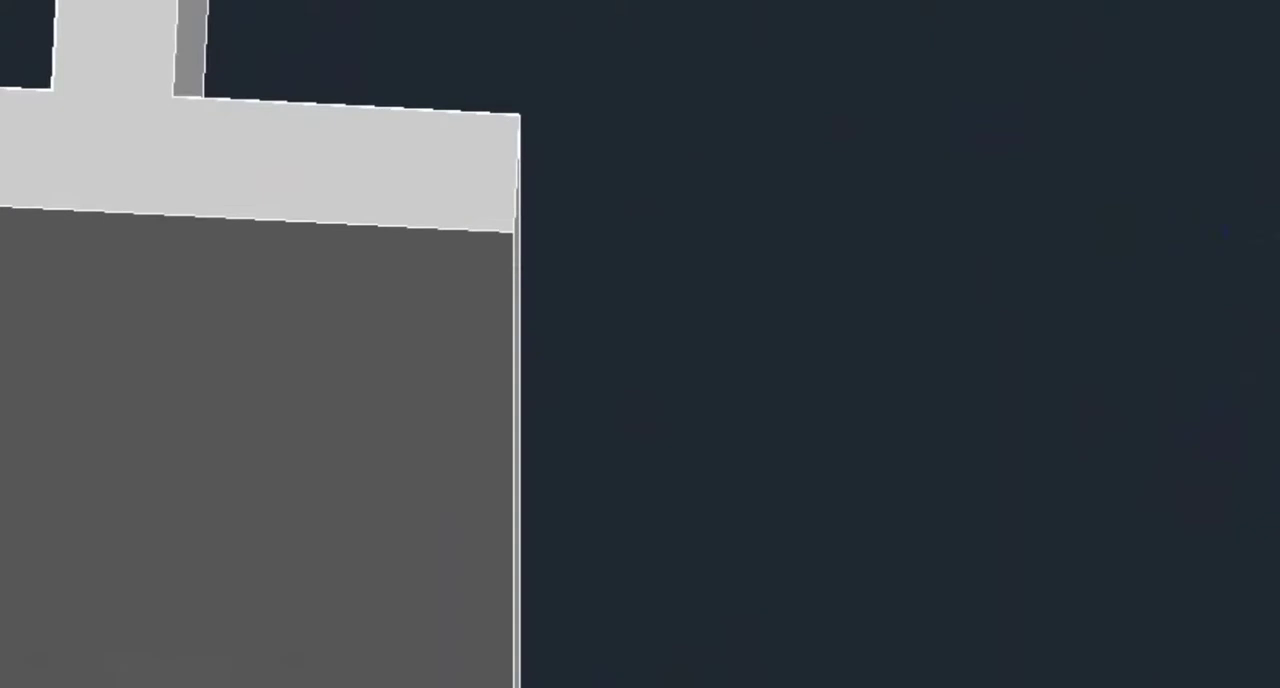
{"action": "left_click", "coordinate": [519, 115]}
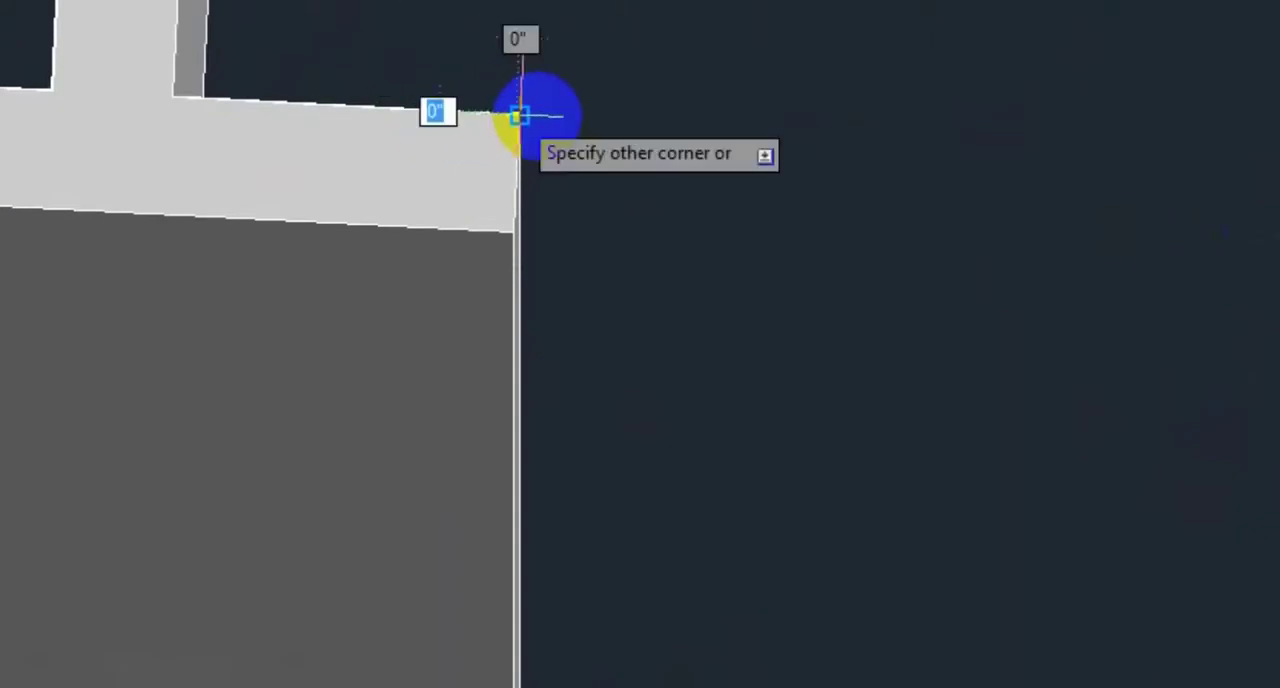
{"action": "left_click", "coordinate": [1279, 400]}
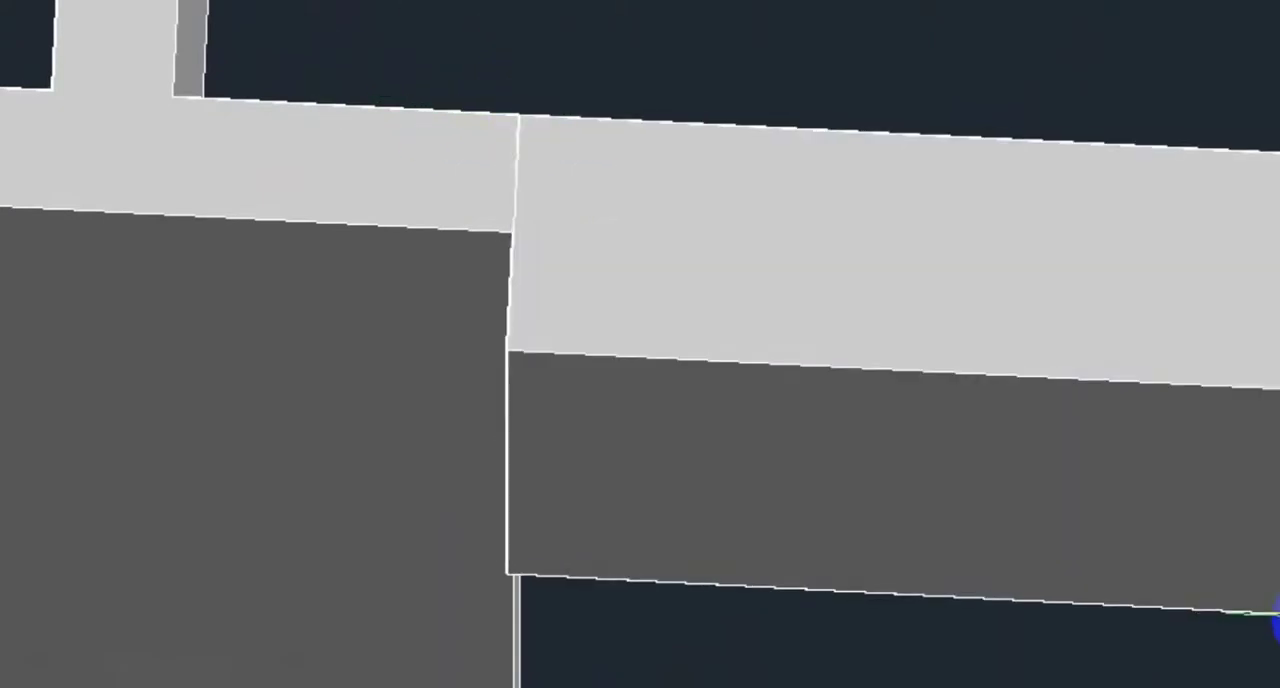
{"action": "key", "text": "Escape"}
Step: Draw a box from the kitchen wall end's near corner to the column, extending 3' down above the 12'-0"X9'-9" bedroom's passage door opening
{"action": "key", "text": "Return"}
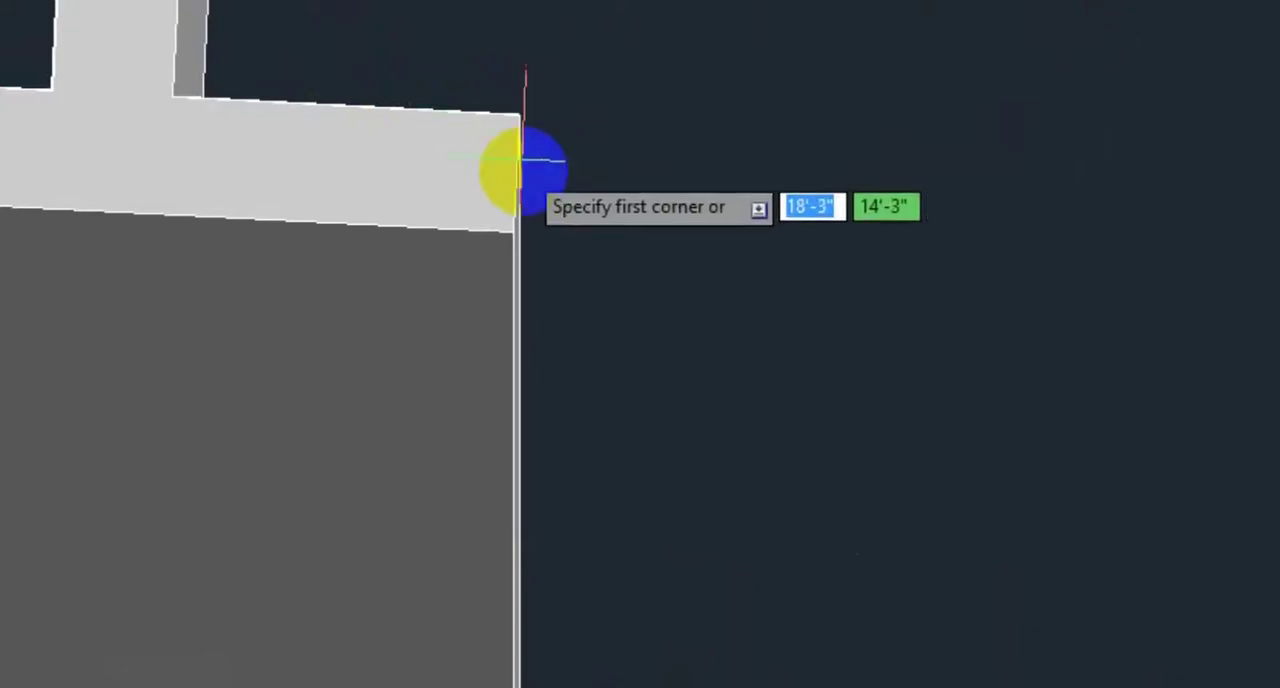
{"action": "left_click", "coordinate": [514, 233]}
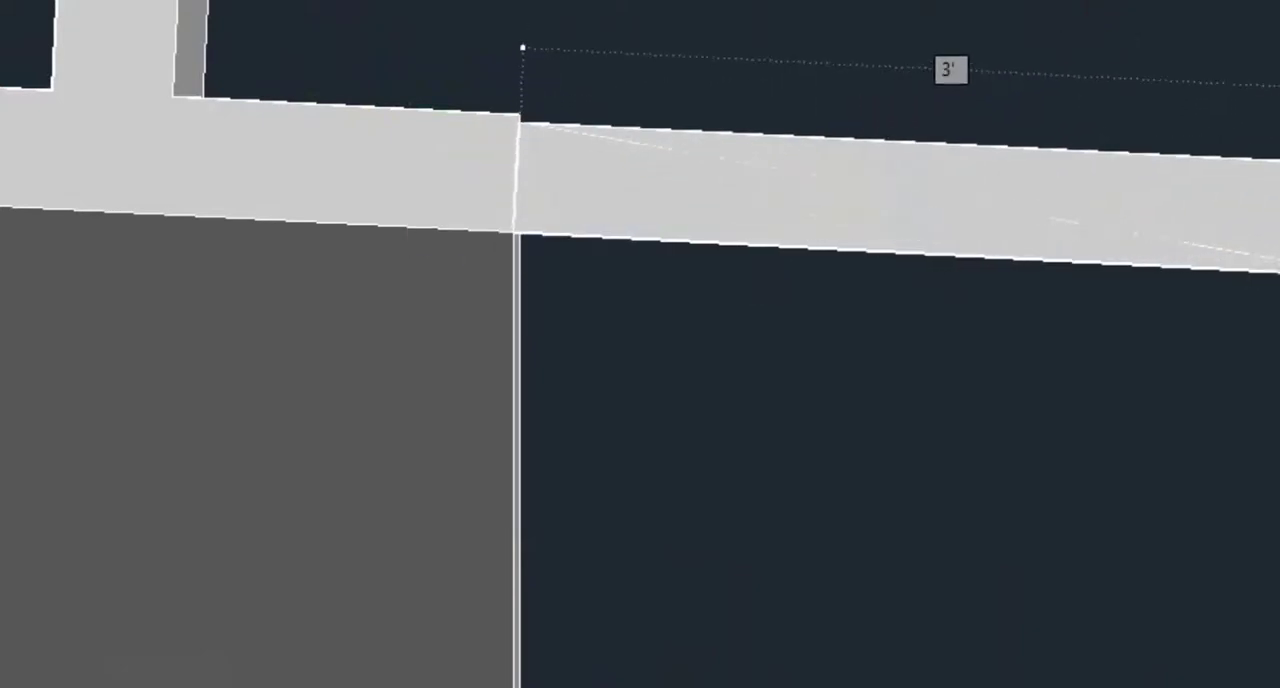
{"action": "left_click", "coordinate": [1279, 153]}
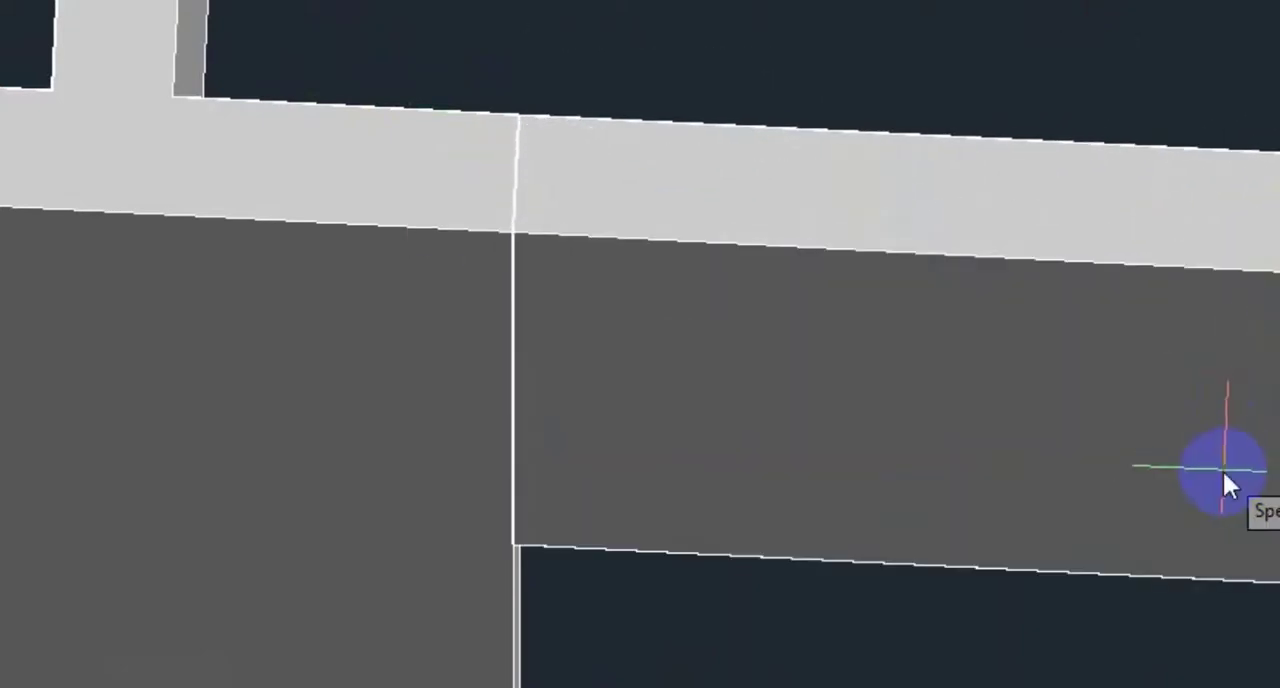
{"action": "left_click", "coordinate": [1222, 469]}
Step: Draw a box from the column's corner to the wall end, extending 3' down above the 12'-0"X10'-0" bedroom's passage door opening
{"action": "scroll", "coordinate": [1130, 470], "scroll_direction": "down", "scroll_amount": 3}
{"action": "middle_click_drag", "start_coordinate": [1097, 471], "coordinate": [627, 340]}
{"action": "scroll", "coordinate": [920, 330], "scroll_direction": "up", "scroll_amount": 3}
{"action": "middle_click_drag", "start_coordinate": [946, 306], "coordinate": [728, 292]}
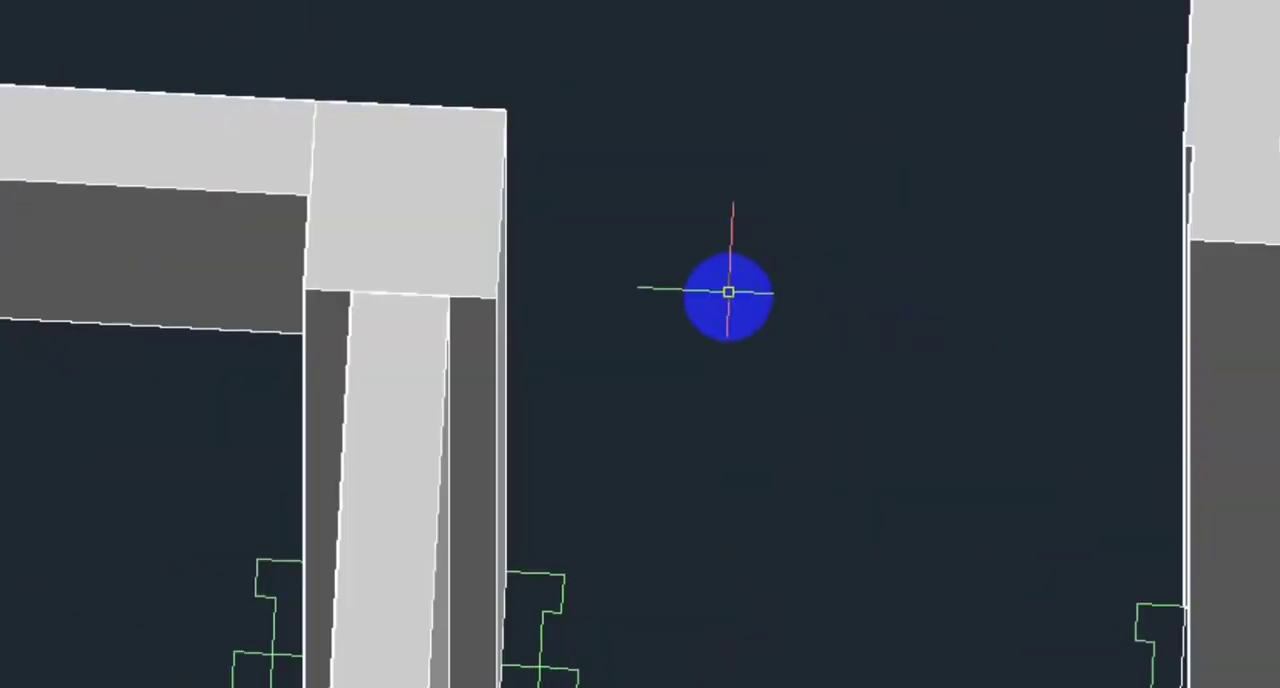
{"action": "scroll", "coordinate": [1045, 285], "scroll_direction": "up", "scroll_amount": 2}
{"action": "middle_click_drag", "start_coordinate": [958, 200], "coordinate": [935, 260]}
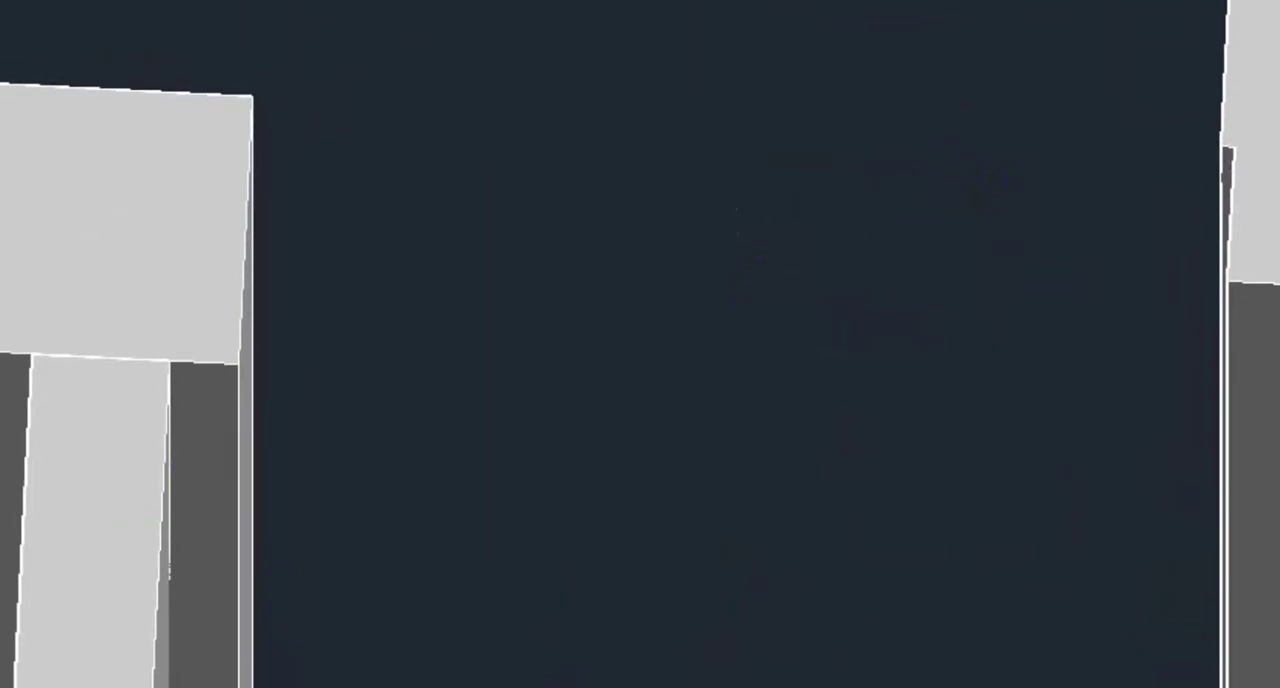
{"action": "left_click", "coordinate": [252, 97]}
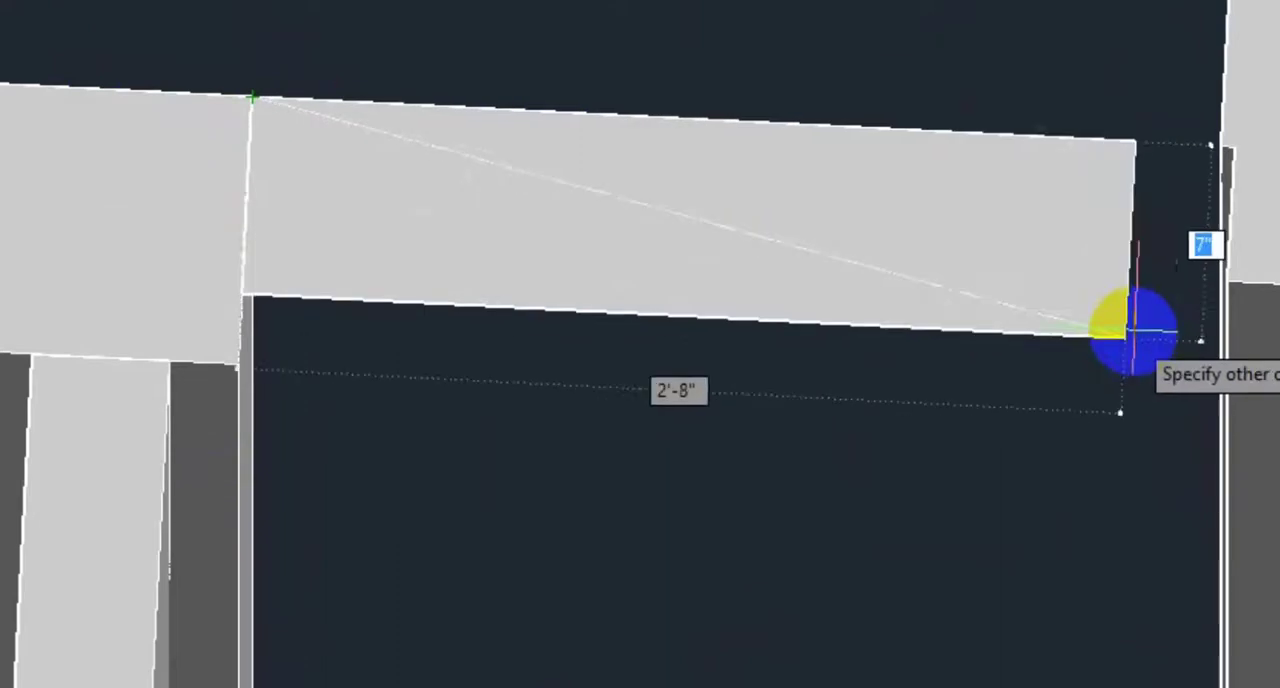
{"action": "left_click", "coordinate": [1223, 277]}
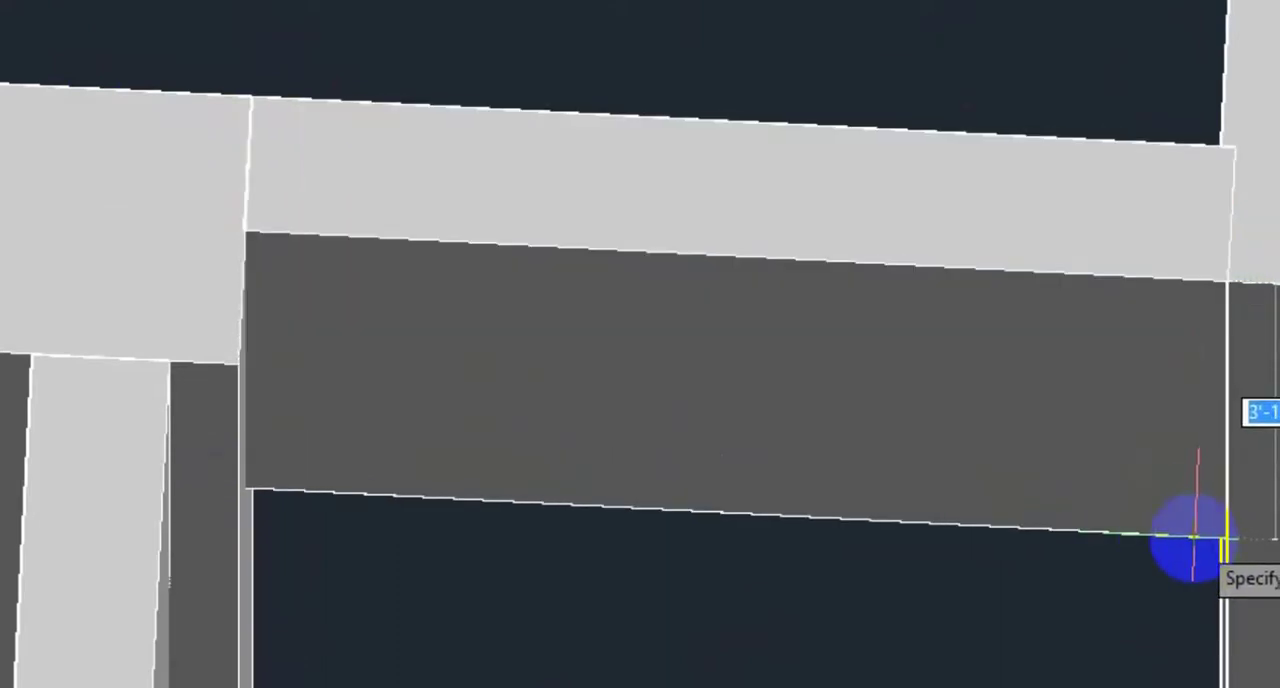
{"action": "type", "text": "3"}
{"action": "key", "text": "Return"}
Step: Draw a box from the wall end to the column's corner, extending 3' down above the 12'-0"X10'-0" bedroom's verandha door opening
{"action": "scroll", "coordinate": [570, 260], "scroll_direction": "down", "scroll_amount": 3}
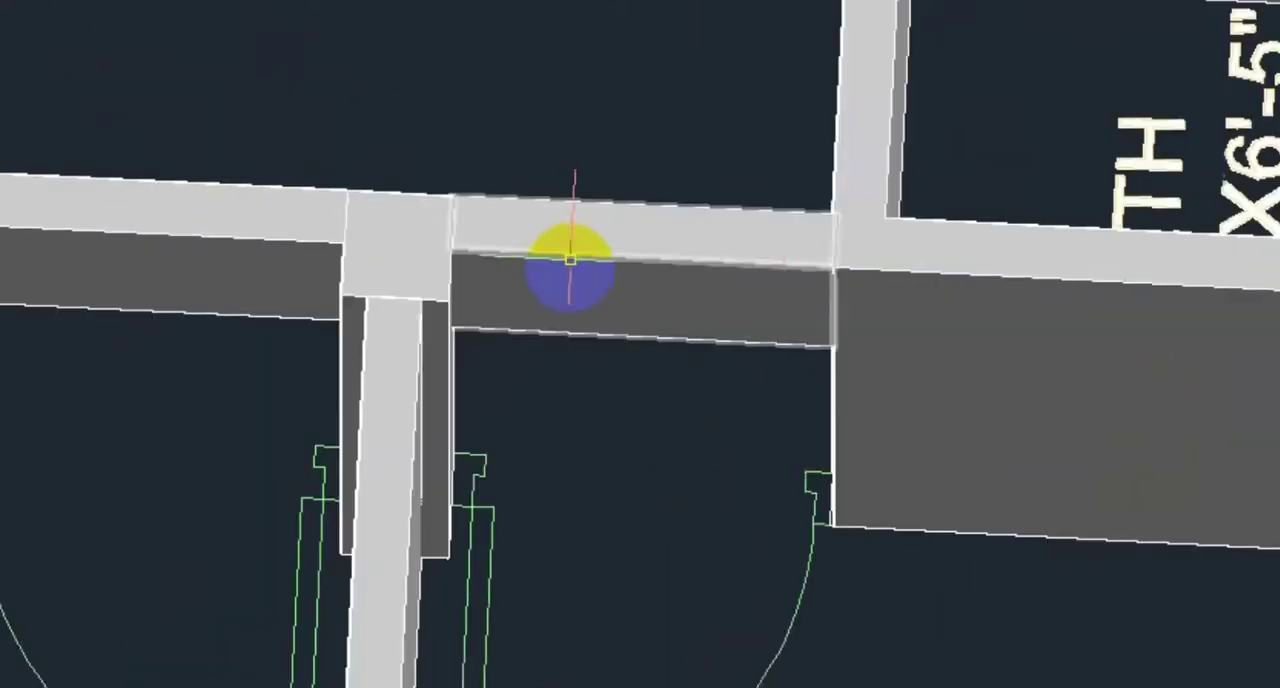
{"action": "scroll", "coordinate": [824, 350], "scroll_direction": "down", "scroll_amount": 2}
{"action": "mouse_move", "coordinate": [824, 350]}
{"action": "middle_mouse_down"}
{"action": "mouse_move", "coordinate": [726, 306]}
{"action": "mouse_move", "coordinate": [676, 226]}
{"action": "middle_mouse_up"}
{"action": "middle_click_drag", "start_coordinate": [903, 264], "coordinate": [707, 264], "text": "shift"}
{"action": "scroll", "coordinate": [707, 264], "scroll_direction": "down", "scroll_amount": 5}
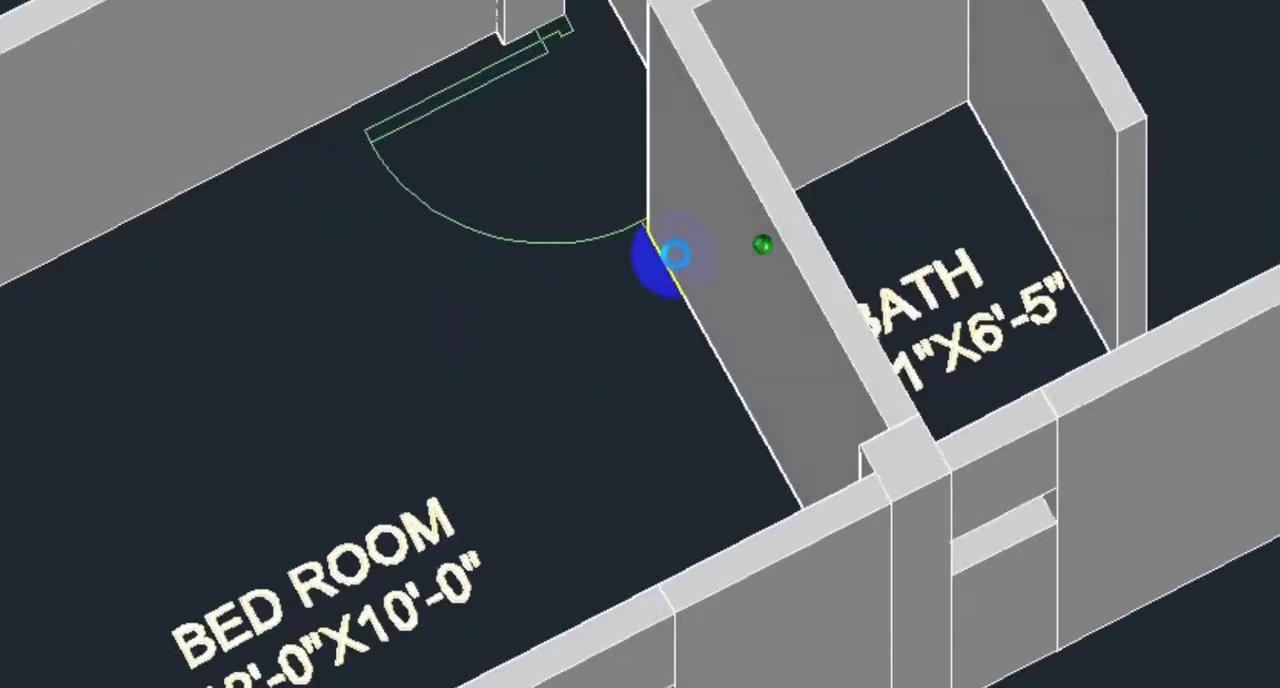
{"action": "scroll", "coordinate": [794, 251], "scroll_direction": "up", "scroll_amount": 3}
{"action": "scroll", "coordinate": [862, 283], "scroll_direction": "up", "scroll_amount": 2}
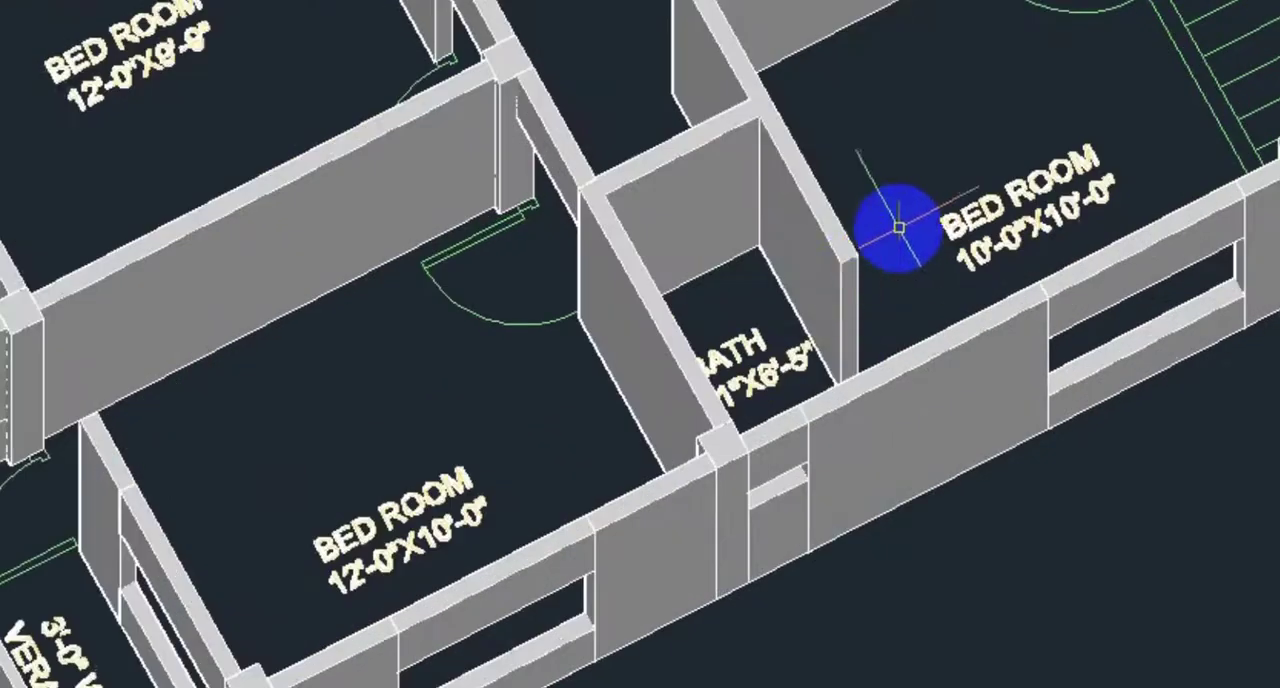
{"action": "middle_click_drag", "start_coordinate": [894, 223], "coordinate": [776, 238]}
{"action": "middle_click_drag", "start_coordinate": [853, 287], "coordinate": [791, 331], "text": "shift"}
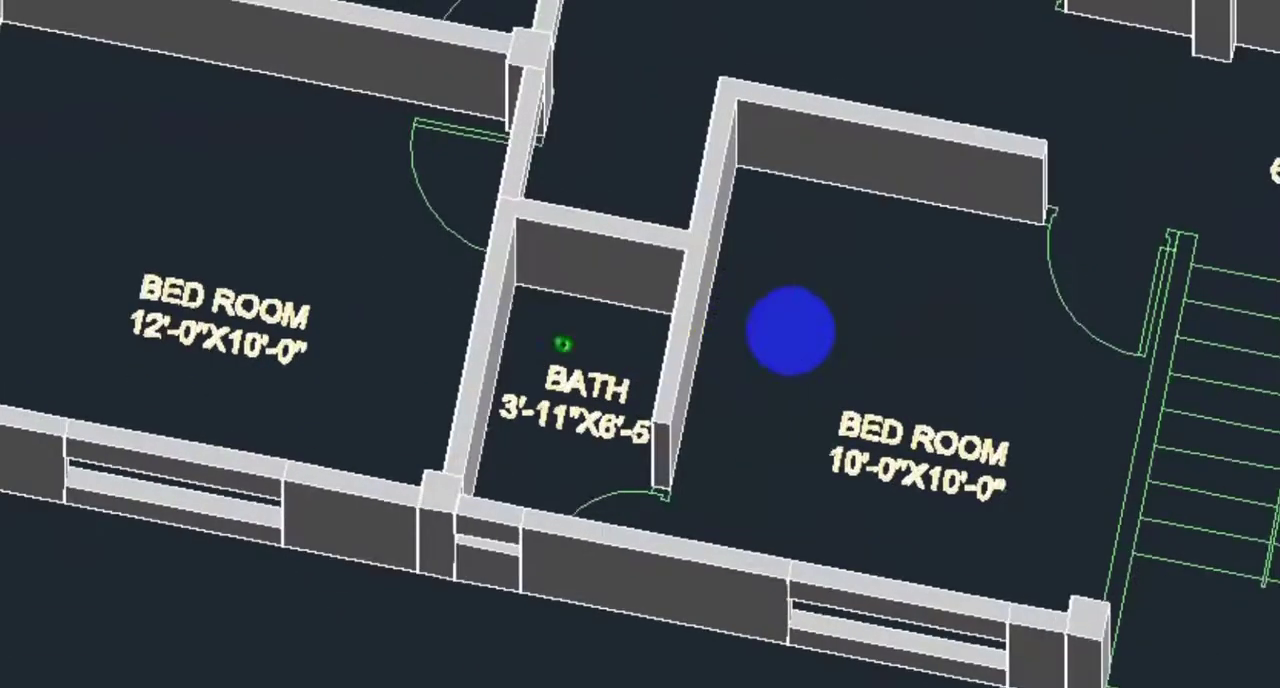
{"action": "scroll", "coordinate": [126, 32], "scroll_direction": "down", "scroll_amount": 3}
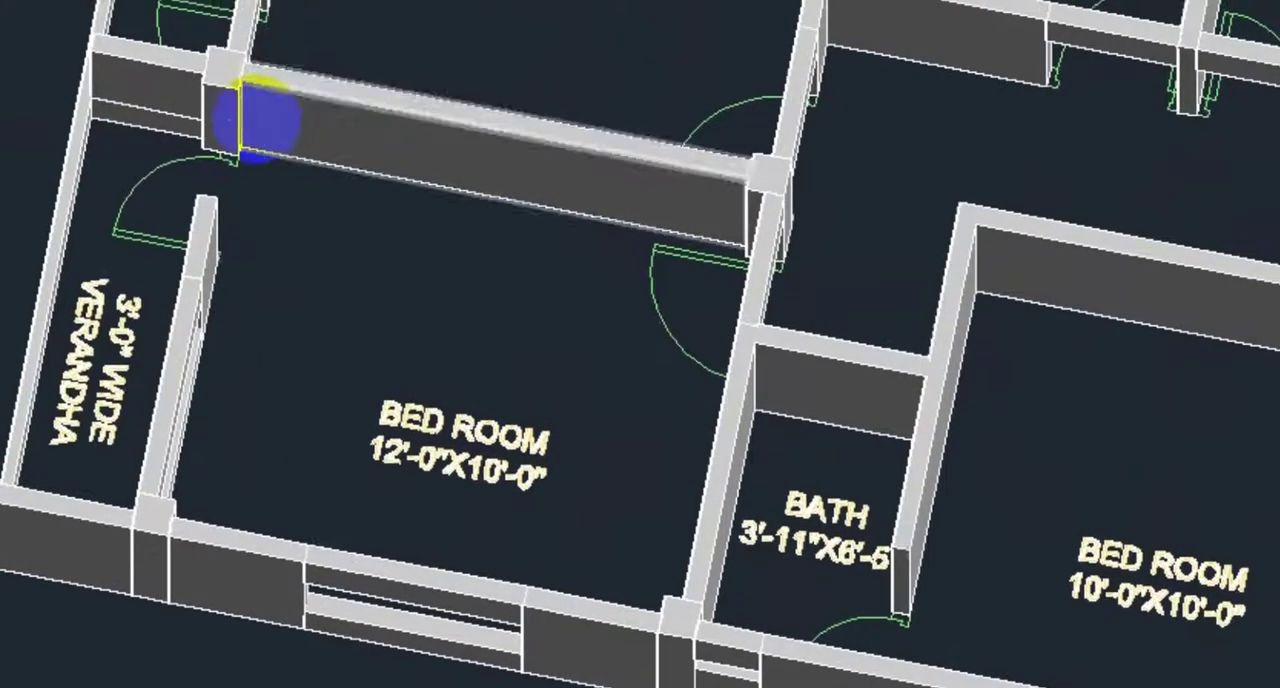
{"action": "scroll", "coordinate": [251, 120], "scroll_direction": "up", "scroll_amount": 5}
{"action": "middle_click_drag", "start_coordinate": [369, 174], "coordinate": [308, 336], "text": "shift"}
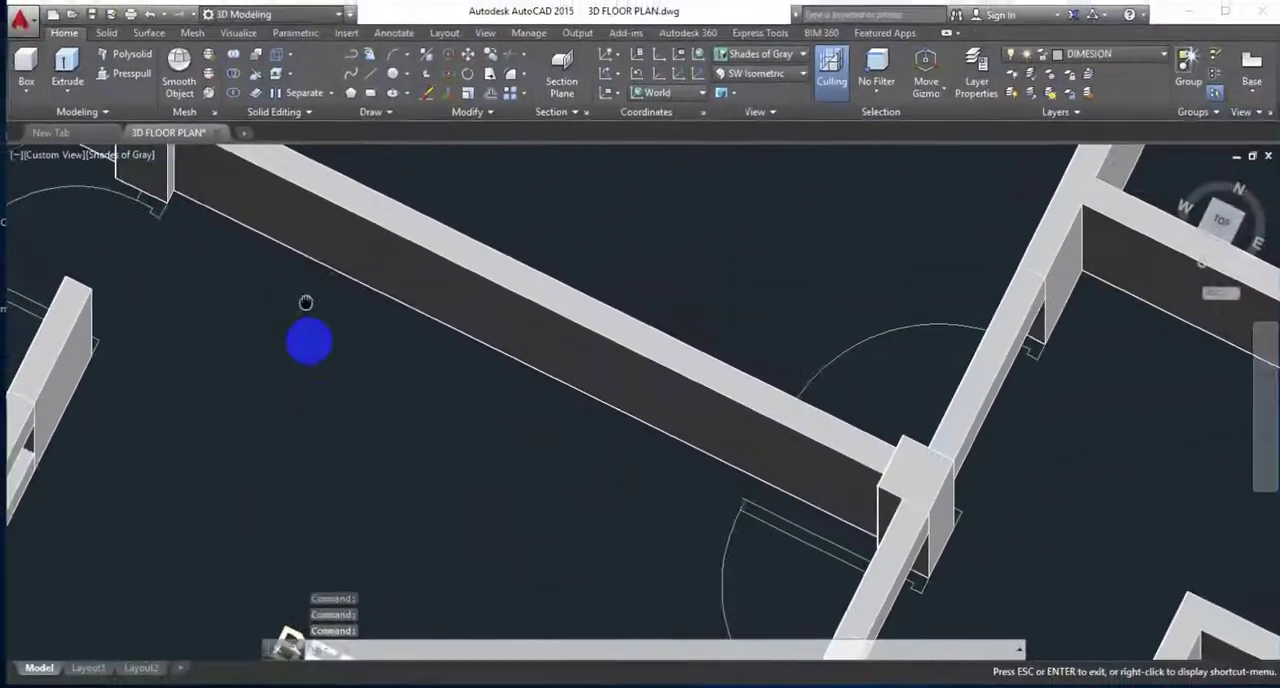
{"action": "scroll", "coordinate": [194, 317], "scroll_direction": "up", "scroll_amount": 2}
{"action": "middle_click_drag", "start_coordinate": [200, 318], "coordinate": [381, 368]}
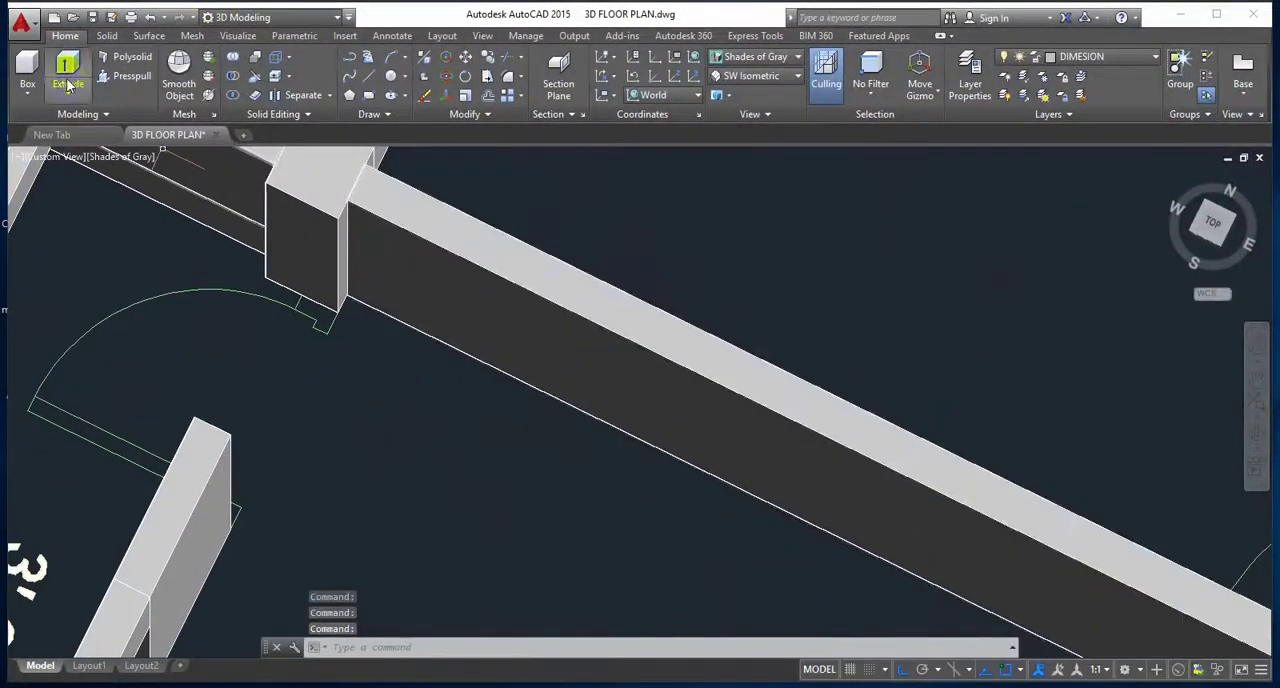
{"action": "left_click", "coordinate": [30, 64]}
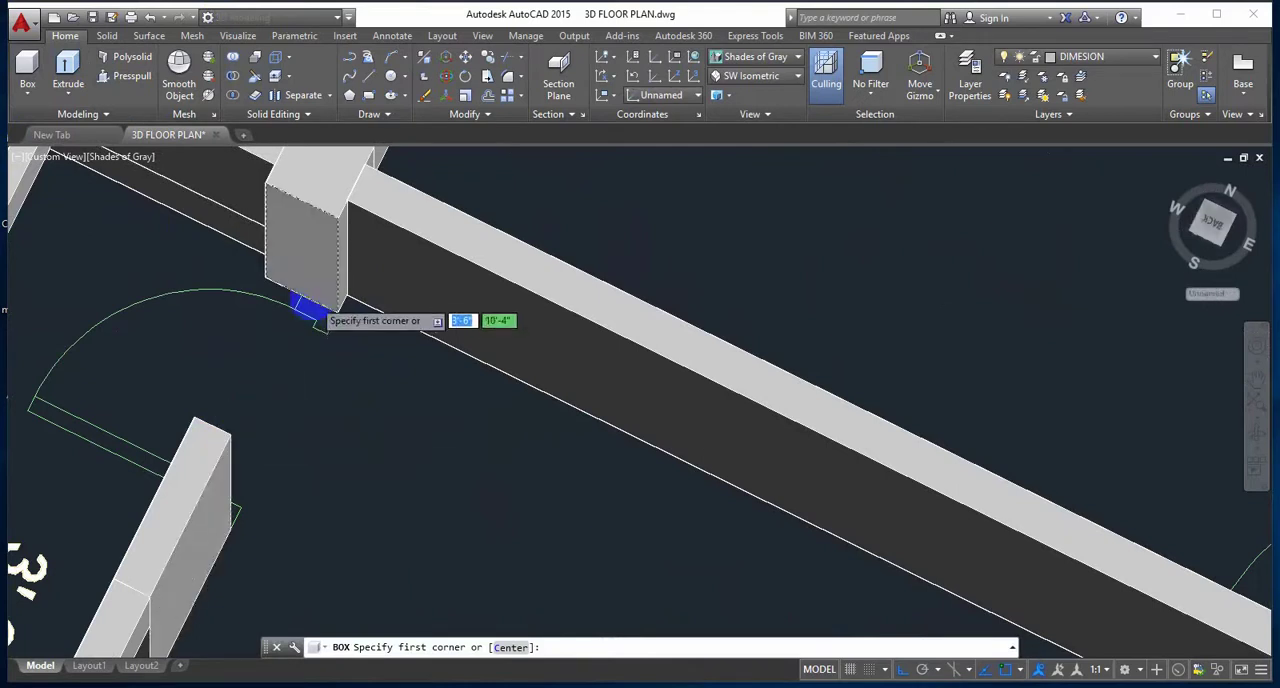
{"action": "left_click", "coordinate": [195, 418]}
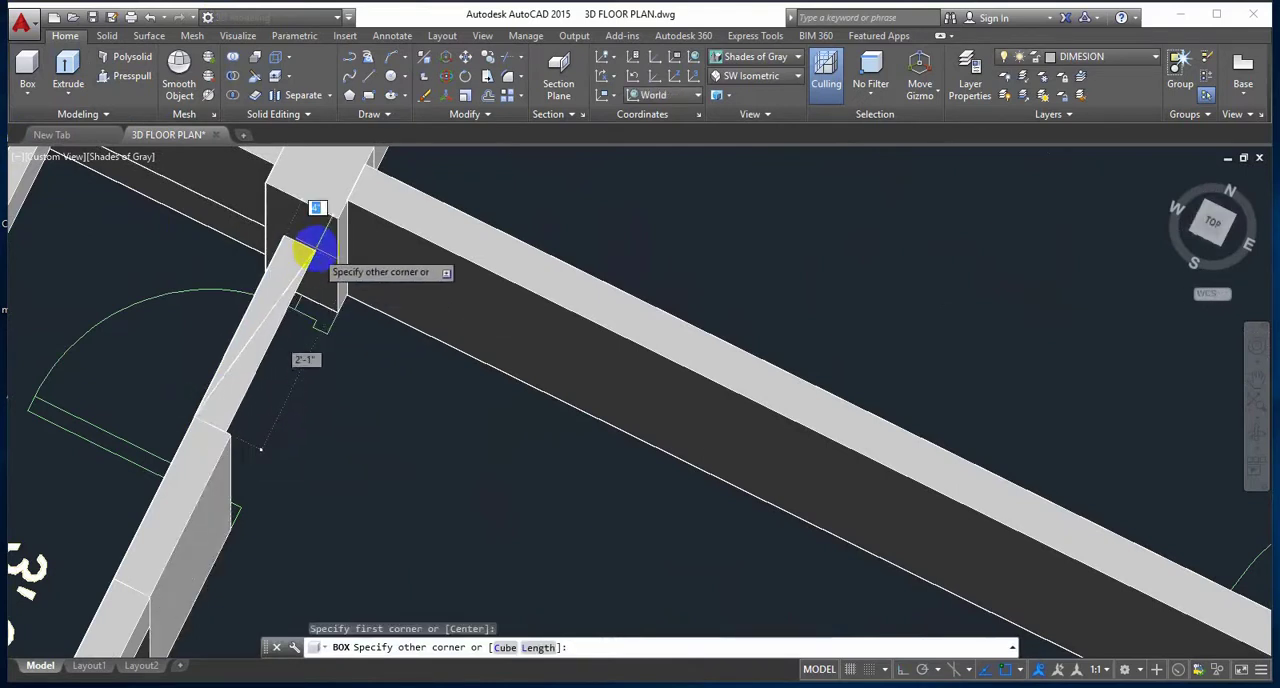
{"action": "left_click", "coordinate": [337, 218]}
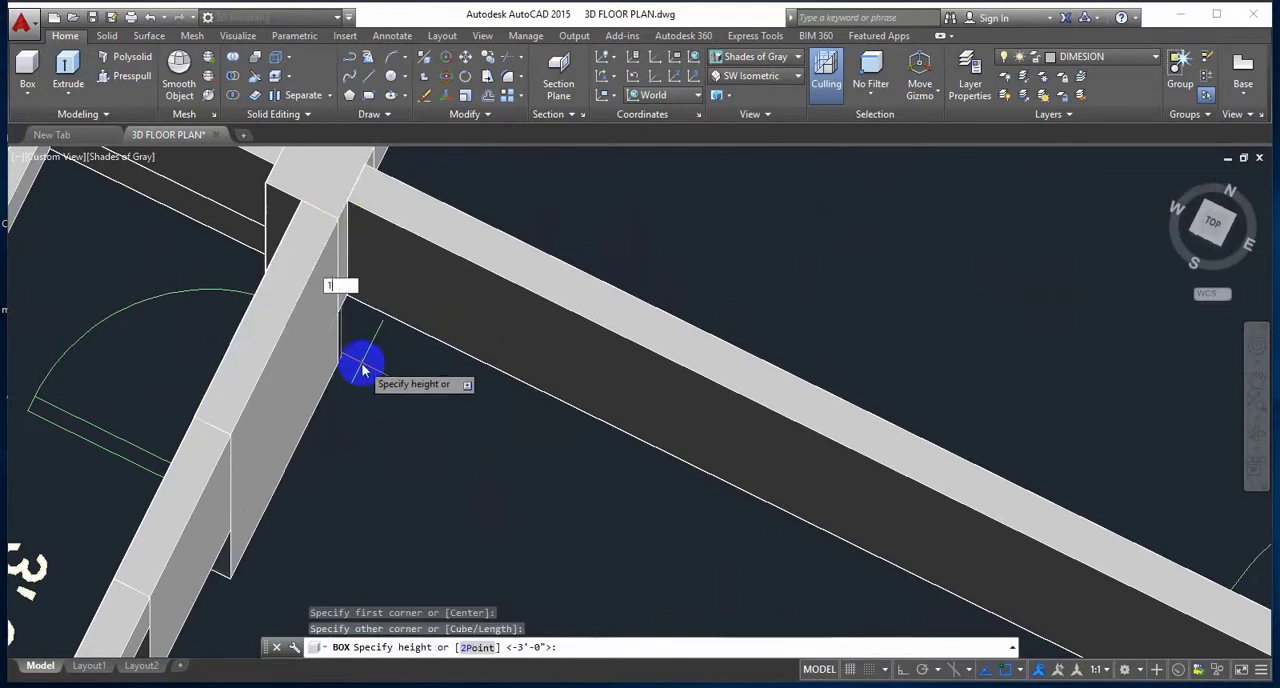
{"action": "key", "text": "Return"}
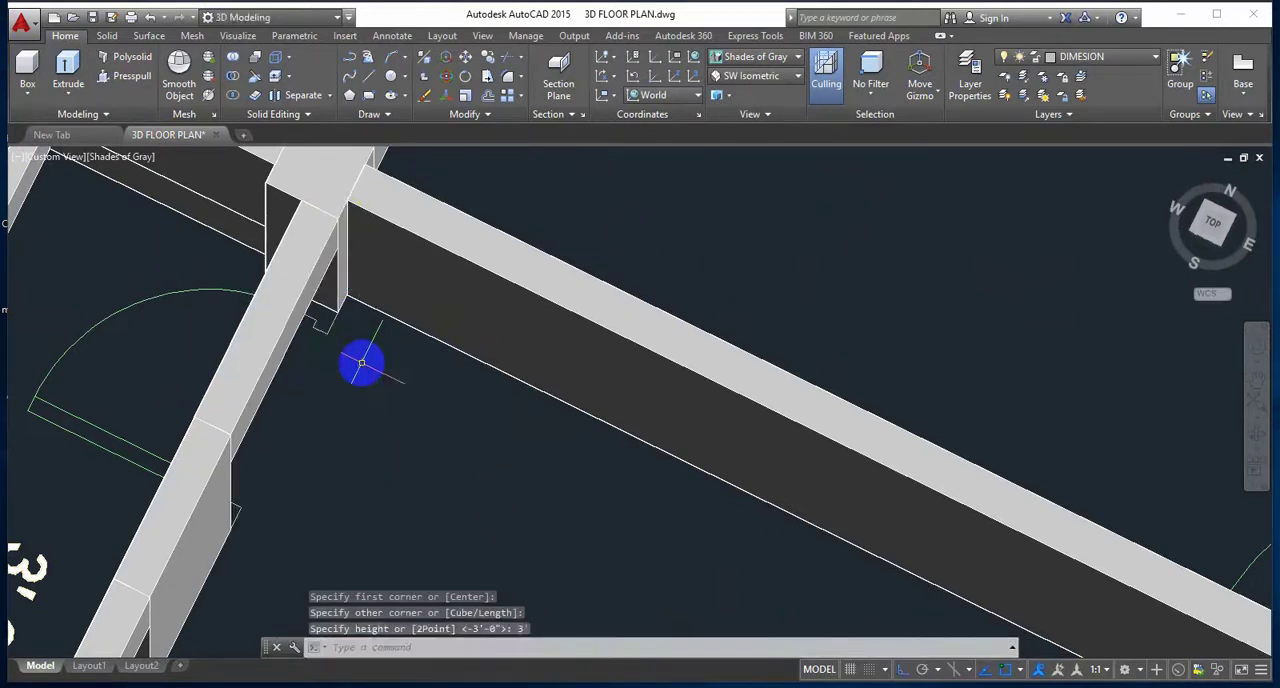
Step: Draw a box between the partition's end and the outer wall, extending 3' down above the door opening of the bath beside the 10'-0"X10'-0" bedroom
{"action": "middle_click_drag", "start_coordinate": [327, 458], "coordinate": [266, 406], "text": "shift"}
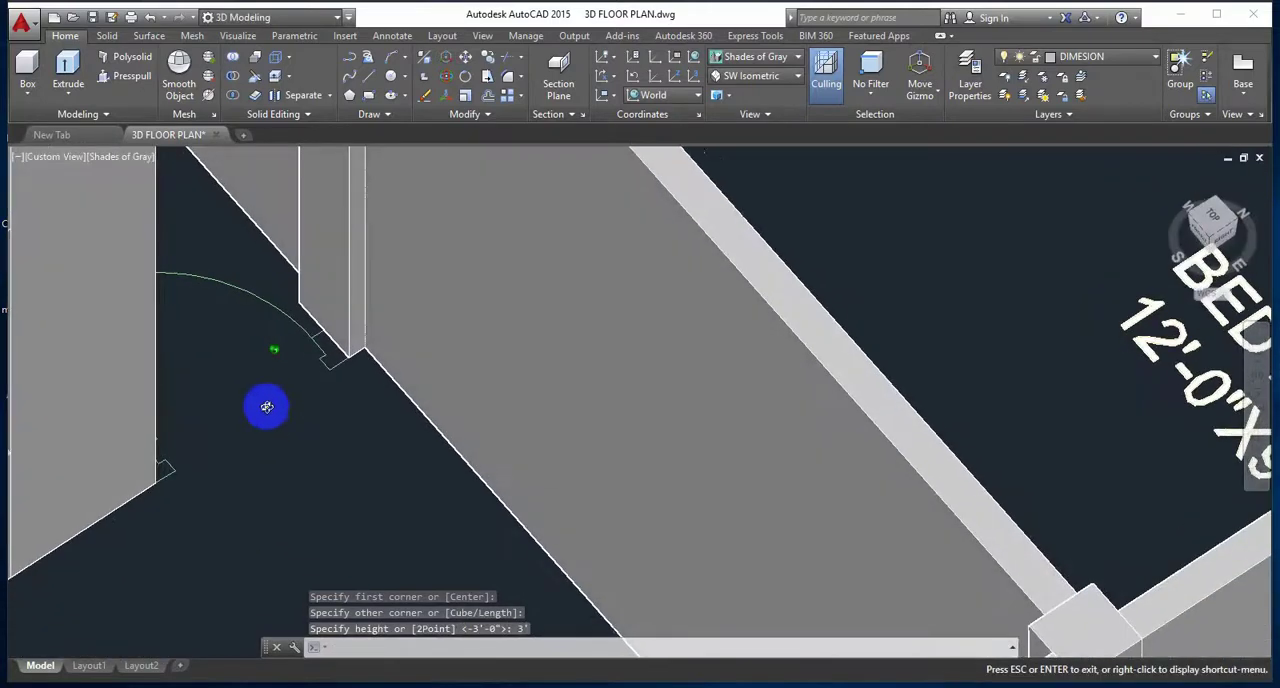
{"action": "scroll", "coordinate": [312, 426], "scroll_direction": "down", "scroll_amount": 6}
{"action": "middle_click_drag", "start_coordinate": [426, 420], "coordinate": [400, 400], "text": "shift"}
{"action": "middle_click_drag", "start_coordinate": [317, 441], "coordinate": [441, 463], "text": "shift"}
{"action": "scroll", "coordinate": [191, 471], "scroll_direction": "up", "scroll_amount": 5}
{"action": "scroll", "coordinate": [343, 429], "scroll_direction": "up", "scroll_amount": 3}
{"action": "middle_click_drag", "start_coordinate": [343, 429], "coordinate": [367, 298], "text": "shift"}
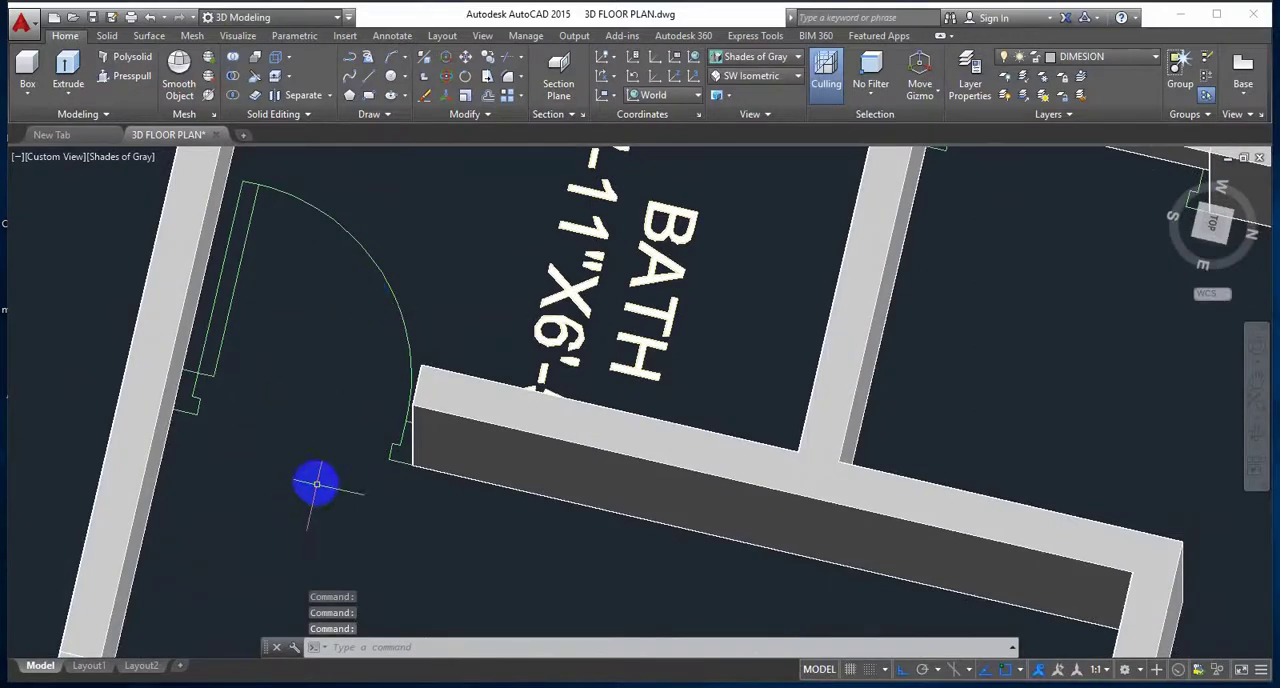
{"action": "scroll", "coordinate": [251, 428], "scroll_direction": "down", "scroll_amount": 2}
{"action": "scroll", "coordinate": [251, 428], "scroll_direction": "down", "scroll_amount": 2}
{"action": "scroll", "coordinate": [251, 428], "scroll_direction": "up", "scroll_amount": 4}
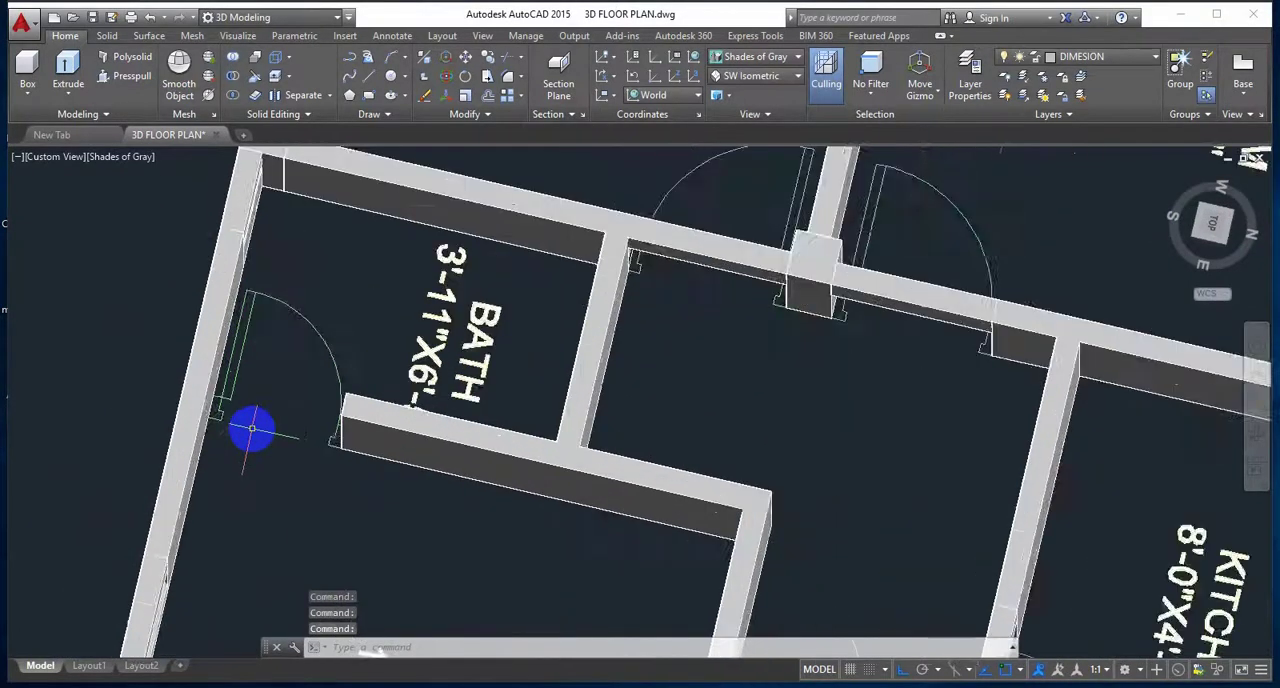
{"action": "middle_click_drag", "start_coordinate": [251, 428], "coordinate": [382, 459]}
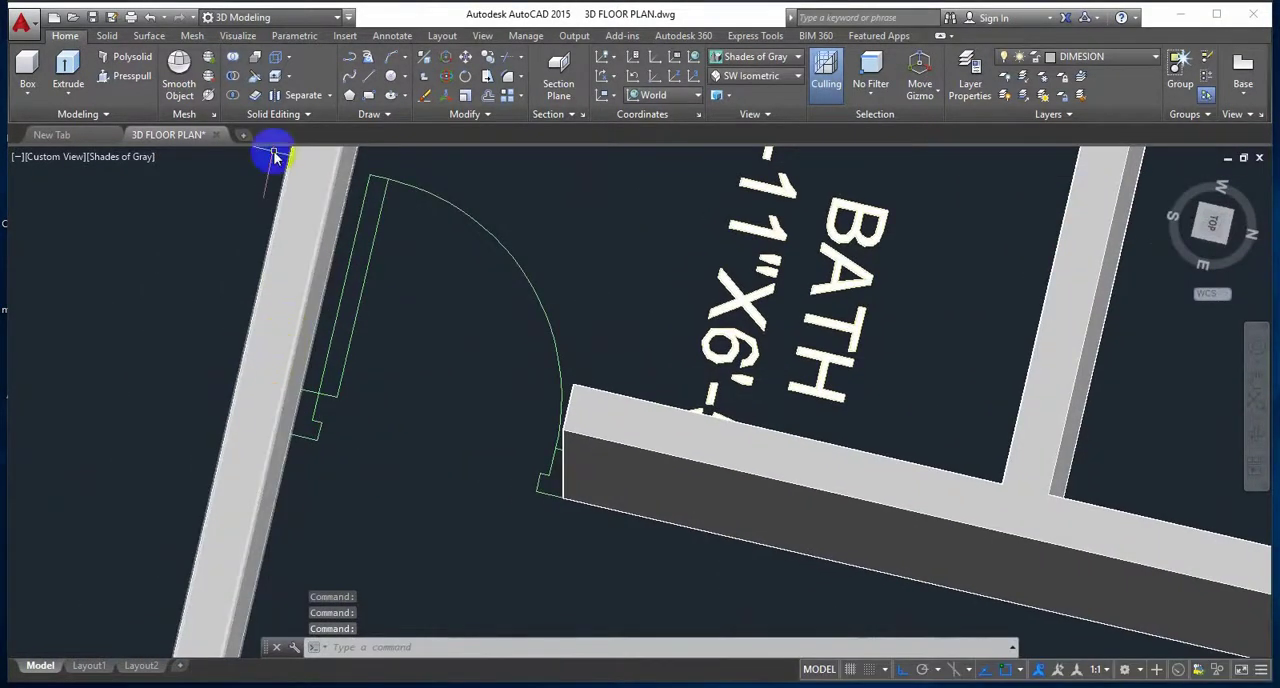
{"action": "left_click", "coordinate": [22, 68]}
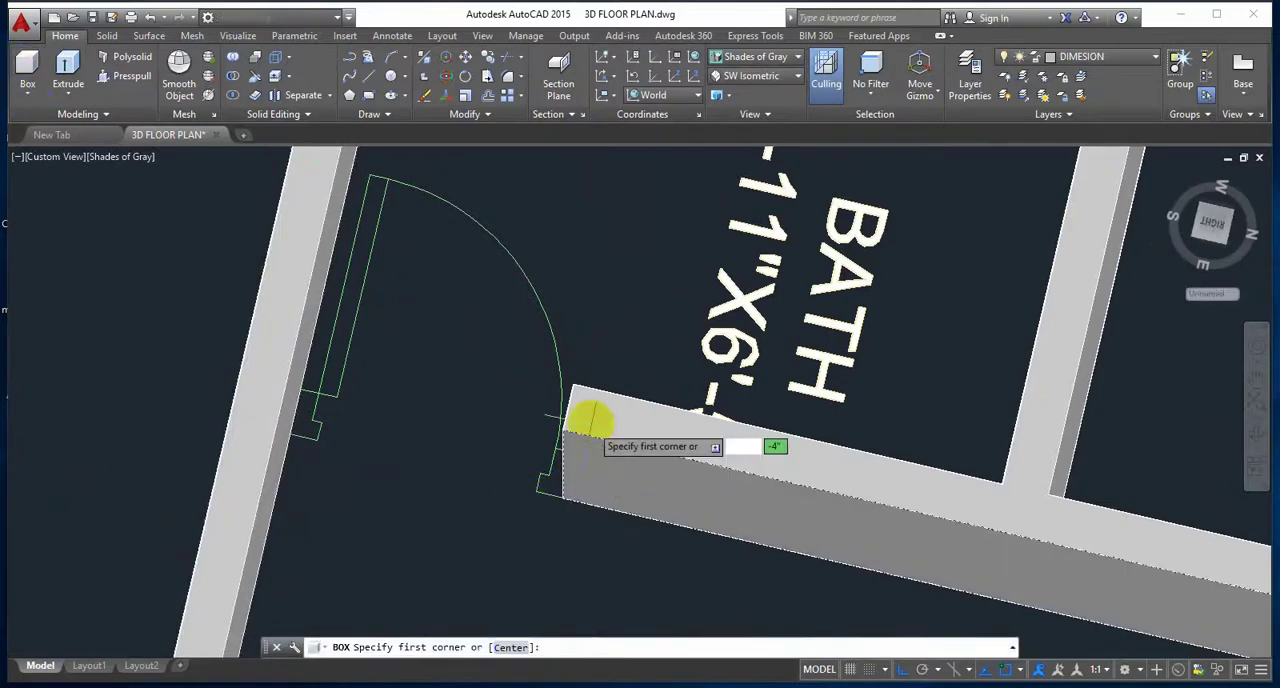
{"action": "left_click", "coordinate": [577, 386]}
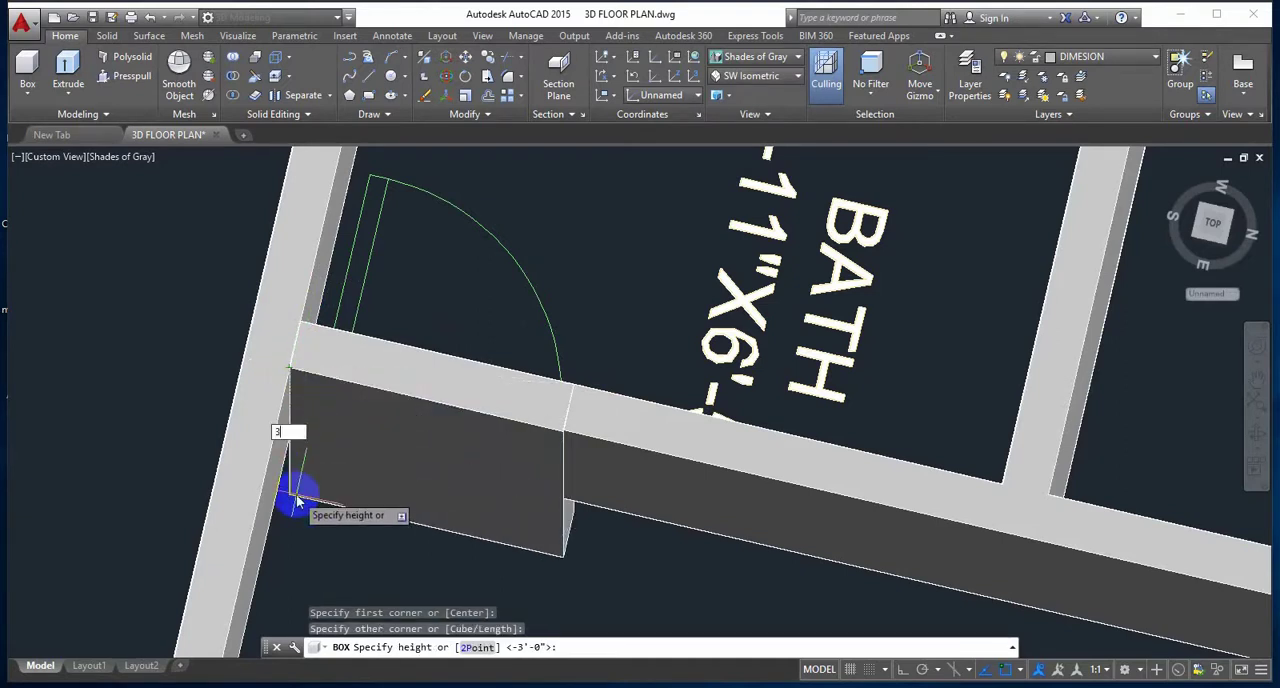
{"action": "type", "text": "3'"}
{"action": "key", "text": "Return"}
Step: Presspull the wall outline between the 10'-0"X10'-0" bedroom and the stair up to a height of 10'
{"action": "middle_click_drag", "start_coordinate": [297, 494], "coordinate": [306, 394]}
{"action": "scroll", "coordinate": [346, 446], "scroll_direction": "down", "scroll_amount": 5}
{"action": "middle_click_drag", "start_coordinate": [464, 463], "coordinate": [362, 421], "text": "shift"}
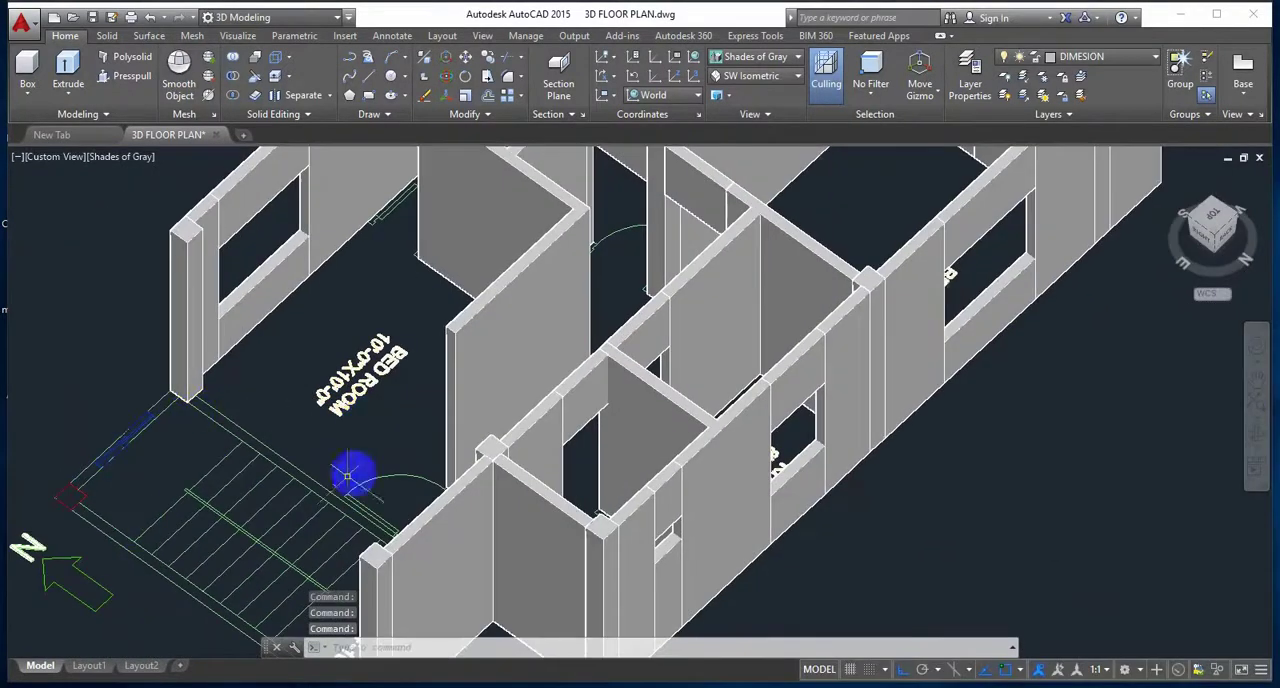
{"action": "middle_click_drag", "start_coordinate": [439, 437], "coordinate": [386, 486], "text": "shift"}
{"action": "scroll", "coordinate": [371, 457], "scroll_direction": "up", "scroll_amount": 6}
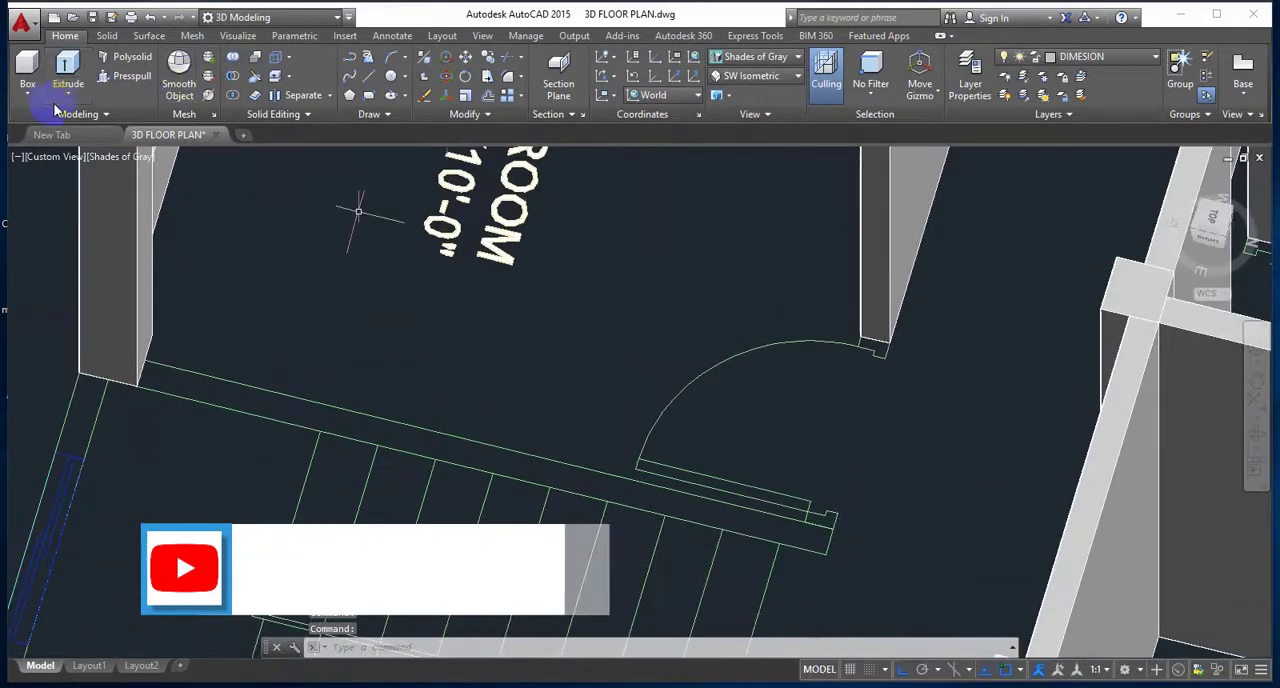
{"action": "left_click", "coordinate": [124, 76]}
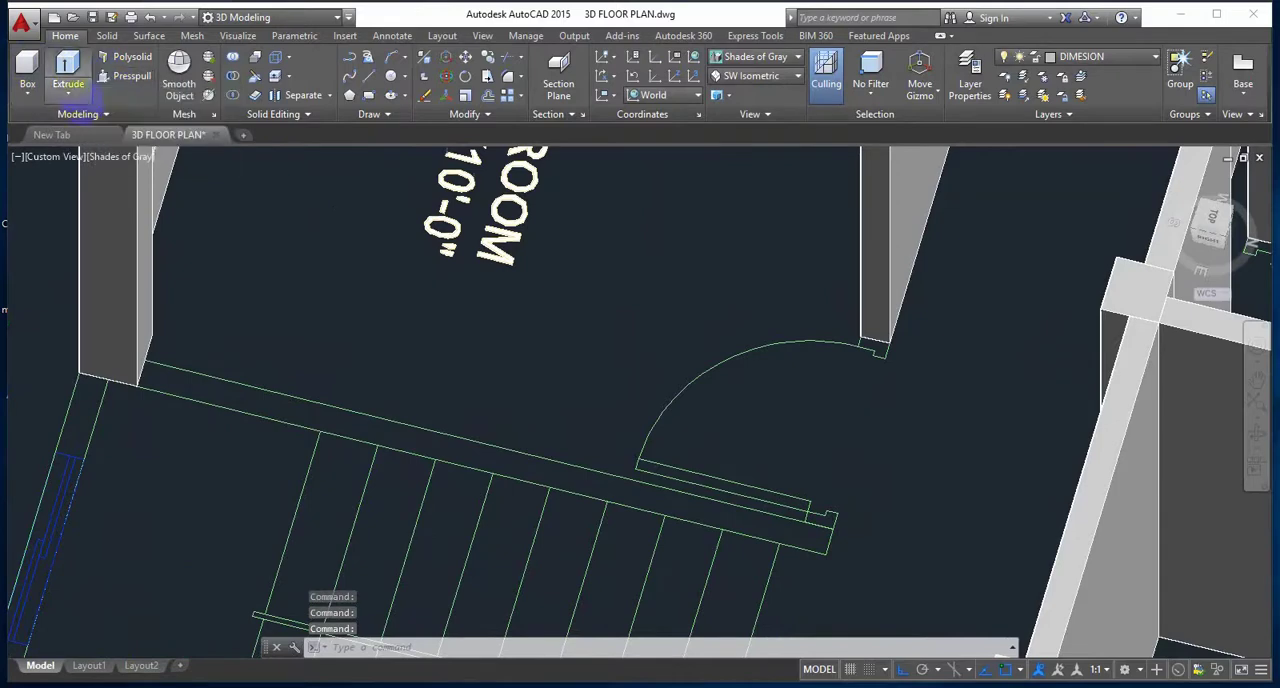
{"action": "left_click", "coordinate": [235, 396]}
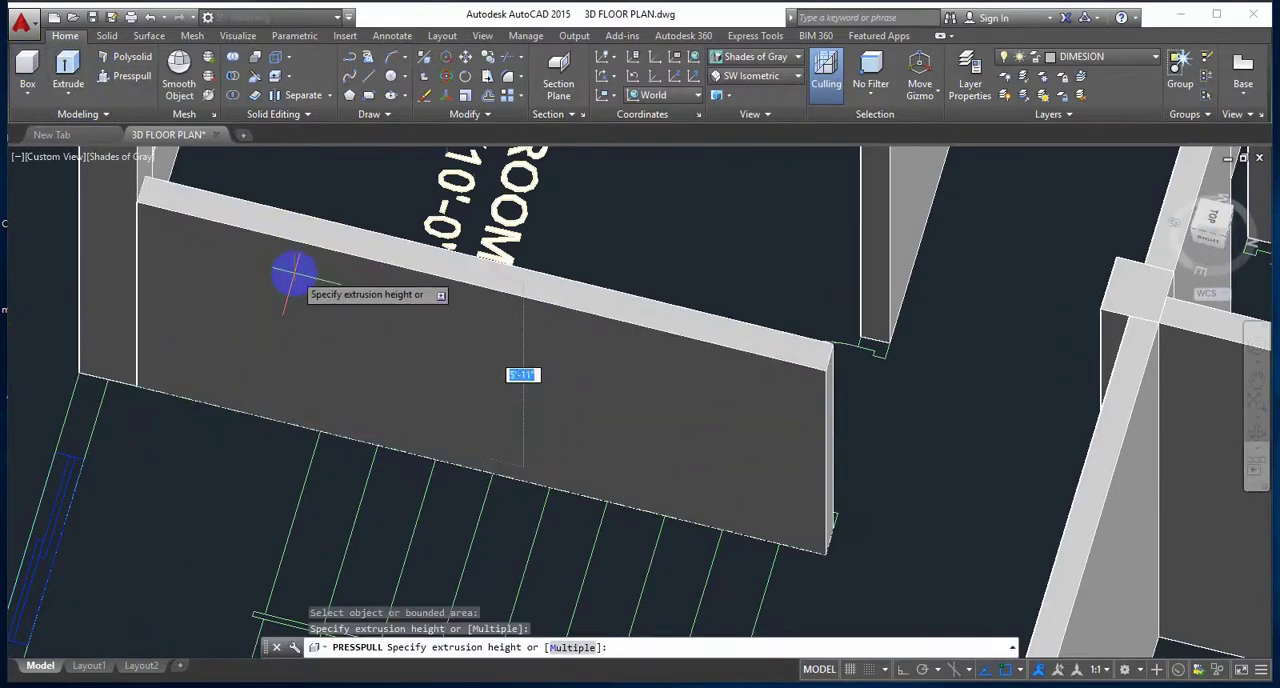
{"action": "type", "text": "10"}
{"action": "key", "text": "Return"}
Step: Presspull the short outer wall piece between the bedroom's corner column and the stair window up to 10'
{"action": "middle_click_drag", "start_coordinate": [294, 277], "coordinate": [261, 346], "text": "shift"}
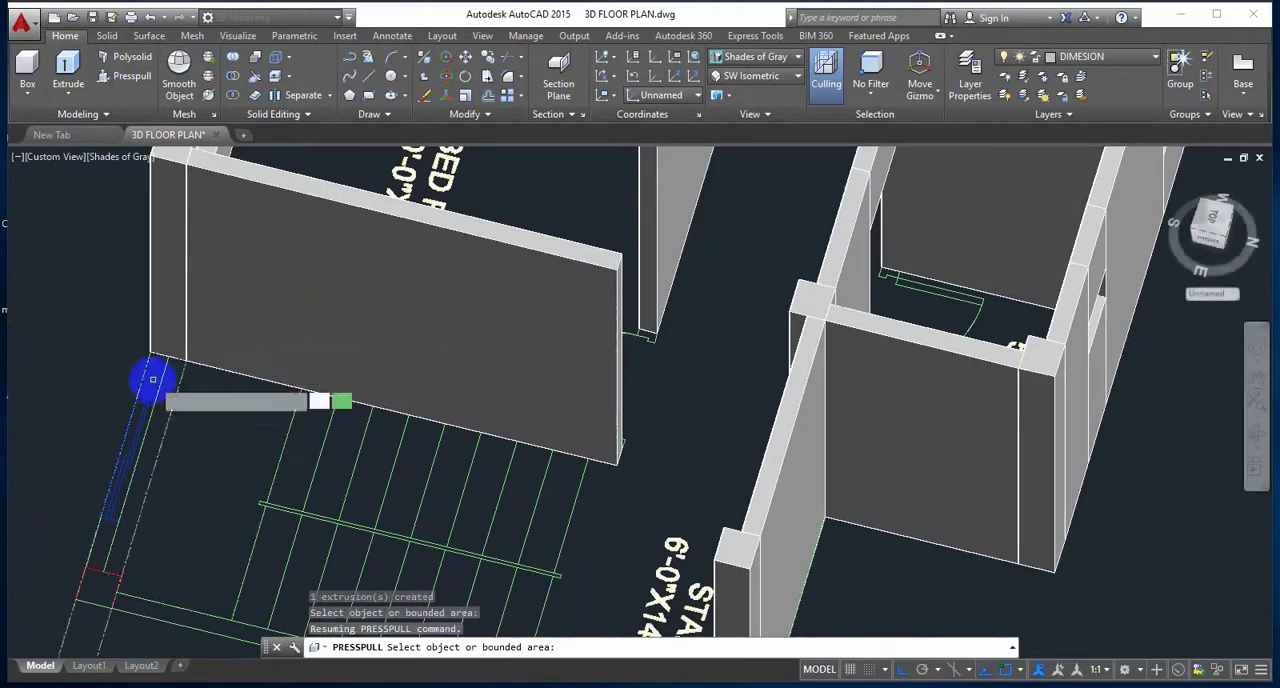
{"action": "scroll", "coordinate": [153, 380], "scroll_direction": "down", "scroll_amount": 2}
{"action": "scroll", "coordinate": [150, 380], "scroll_direction": "up", "scroll_amount": 3}
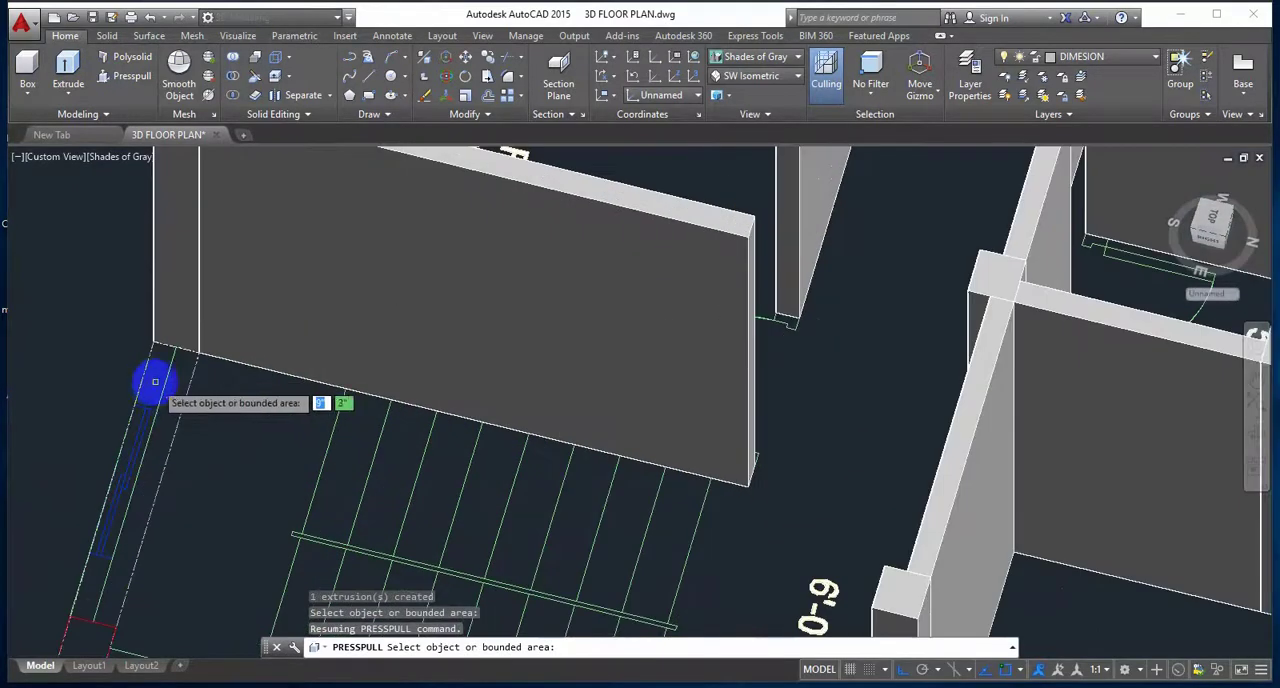
{"action": "key", "text": "Escape"}
{"action": "left_click", "coordinate": [118, 87]}
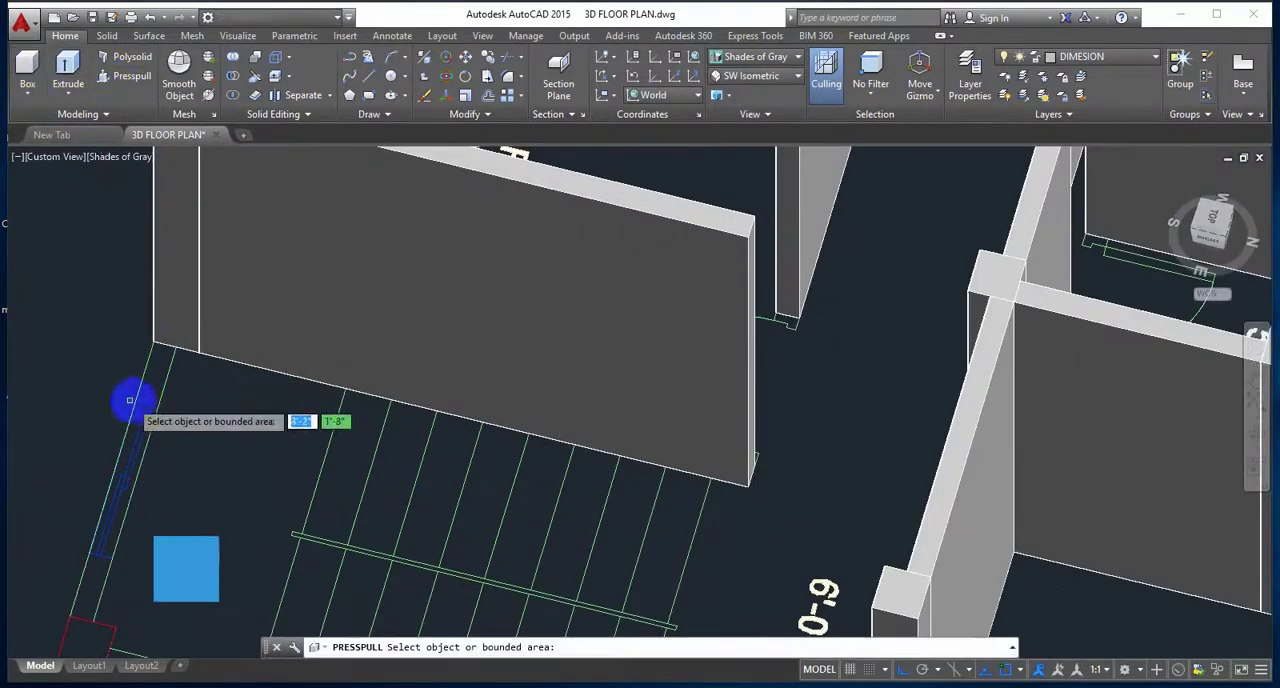
{"action": "left_click", "coordinate": [157, 391]}
{"action": "type", "text": "10'"}
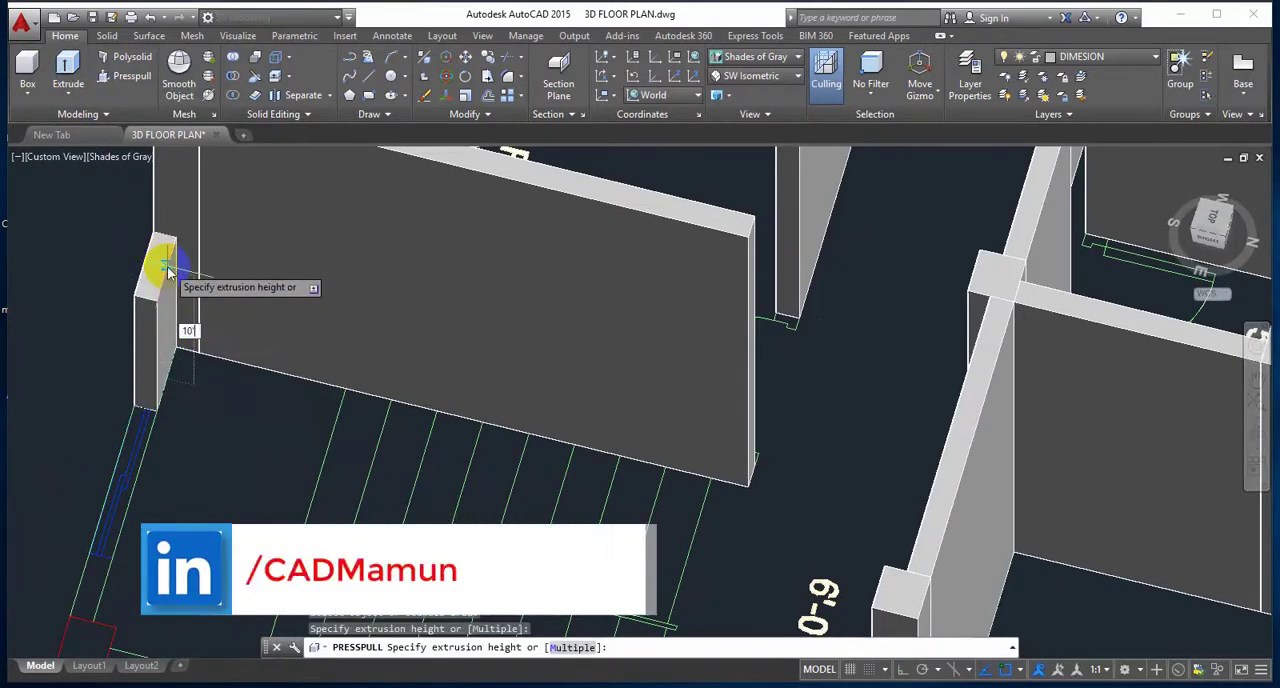
{"action": "key", "text": "Return"}
Step: Presspull the outer wall piece on the far side of the stair window and the adjoining corner column up to 10'
{"action": "middle_click_drag", "start_coordinate": [197, 432], "coordinate": [208, 286]}
{"action": "left_click", "coordinate": [101, 453]}
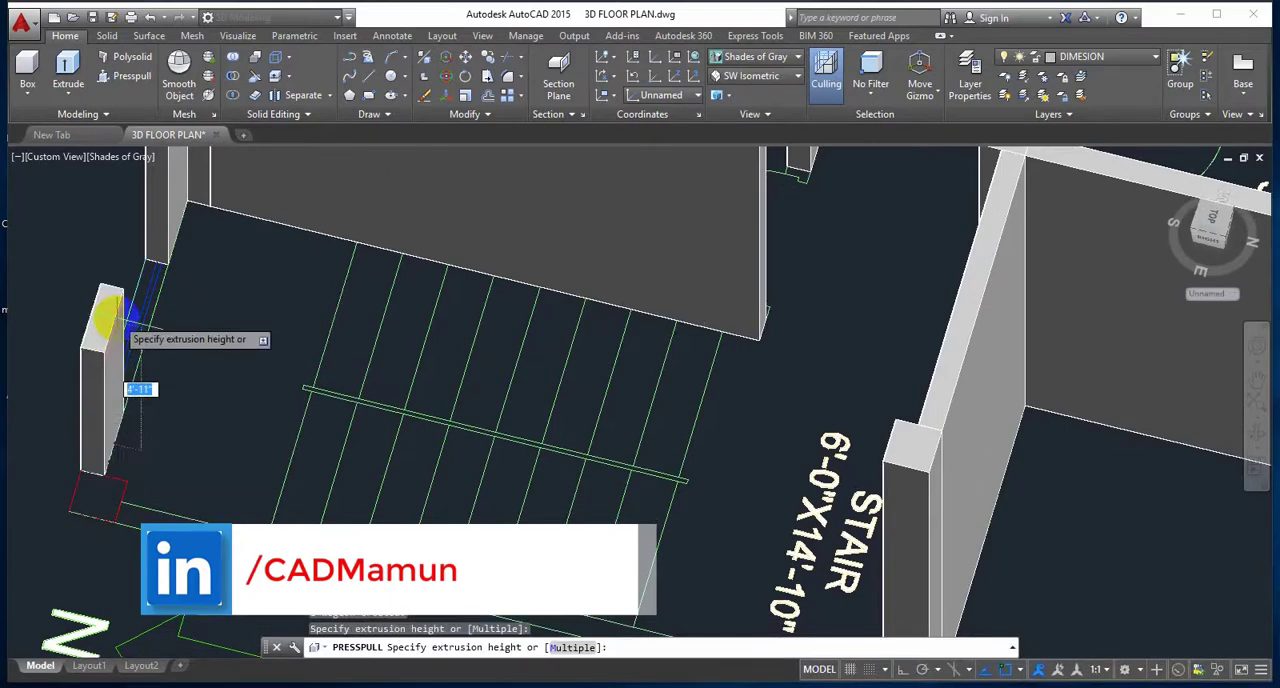
{"action": "type", "text": "10'"}
{"action": "key", "text": "Return"}
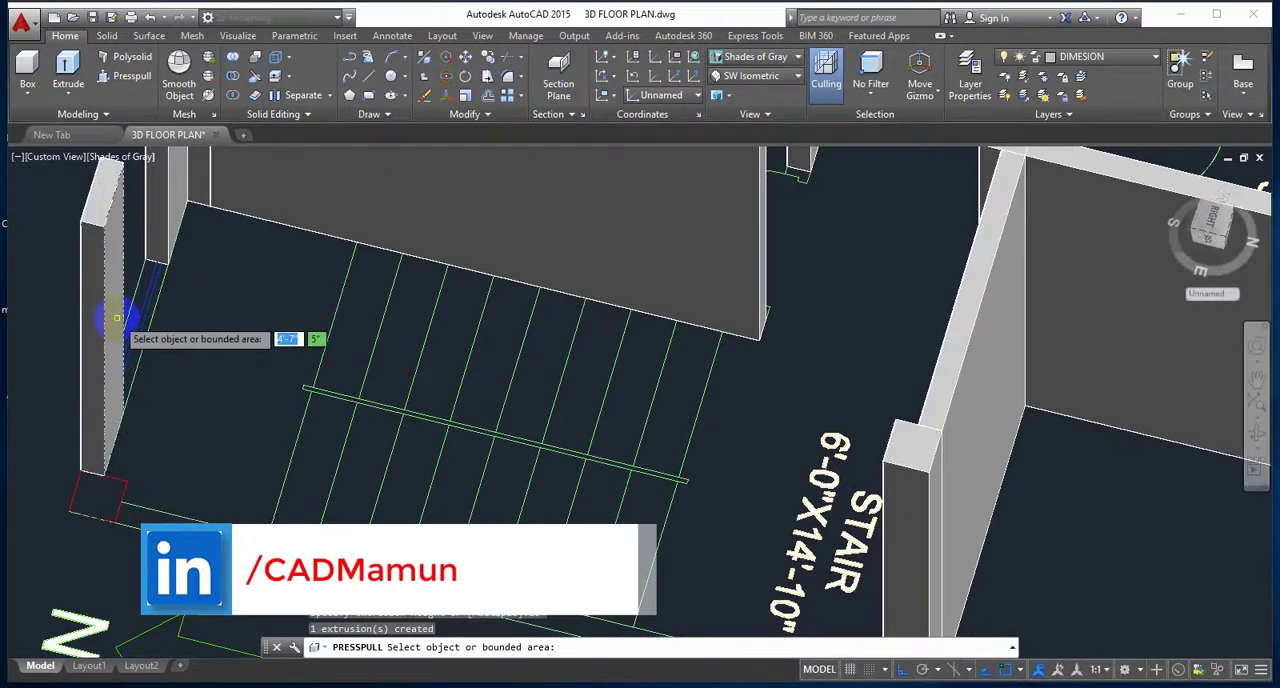
{"action": "left_click", "coordinate": [88, 505]}
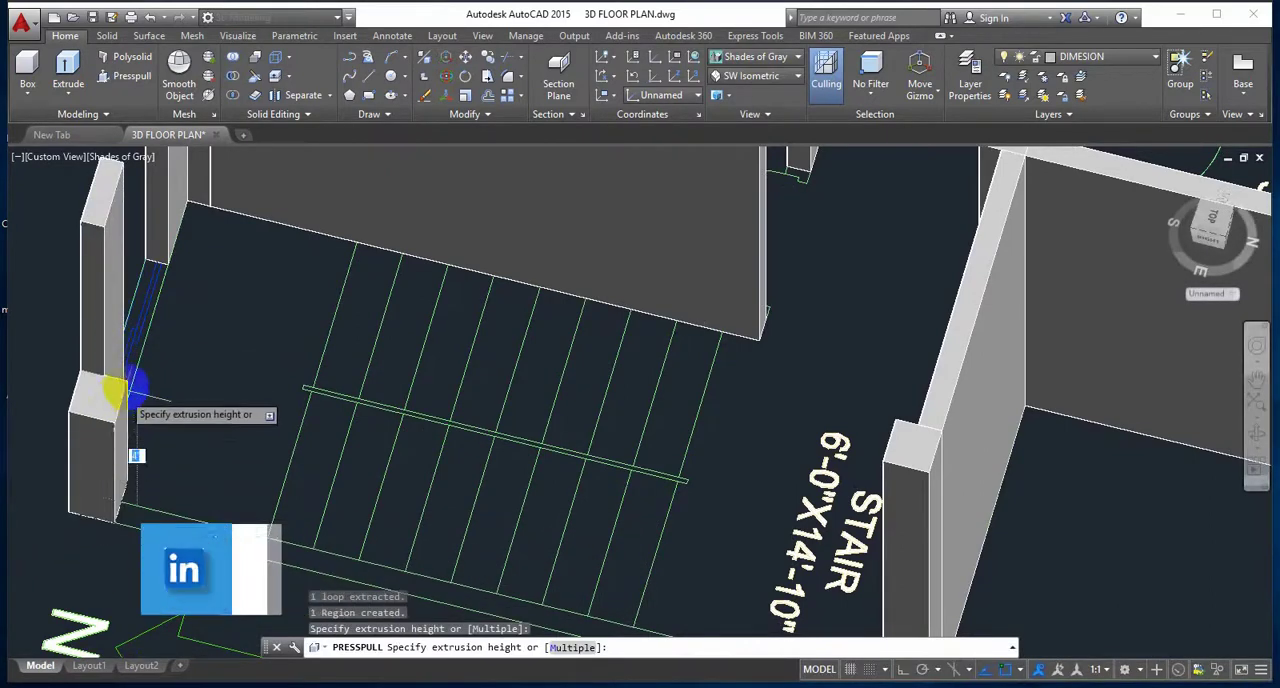
{"action": "key", "text": "Return"}
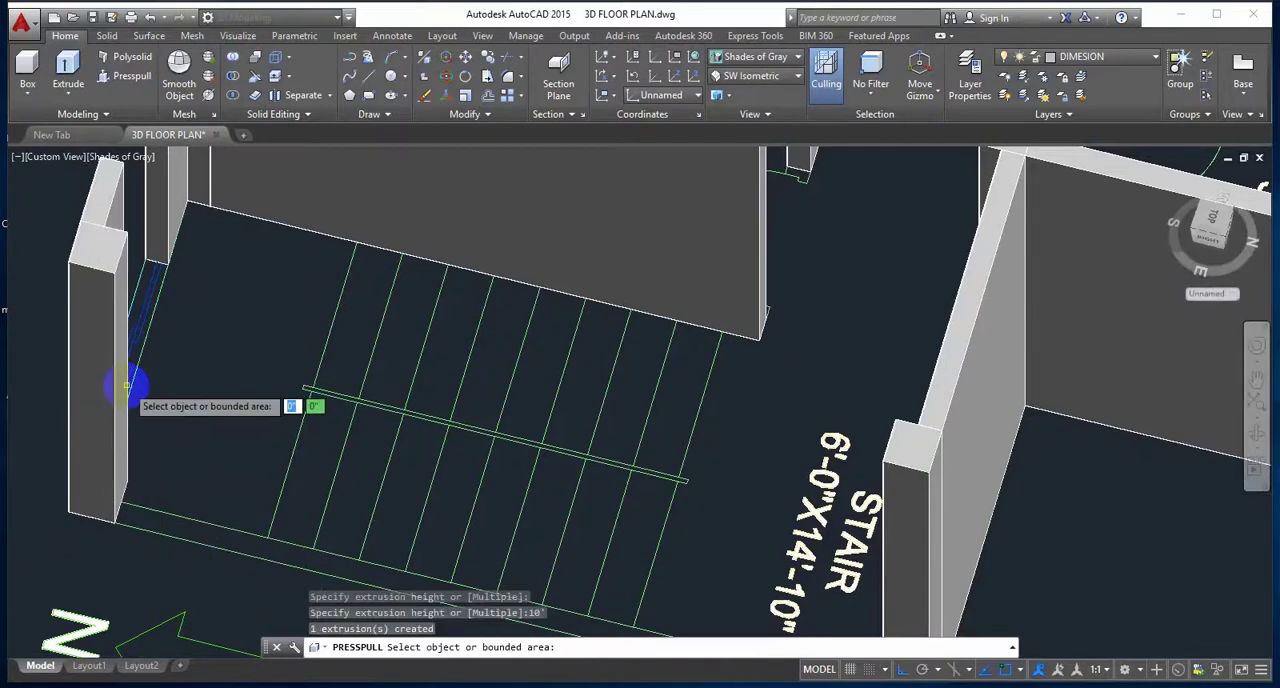
Step: Presspull the long outer wall outline alongside the stair, between the two corner columns, up to a height of 10'
{"action": "middle_click_drag", "start_coordinate": [261, 502], "coordinate": [145, 361]}
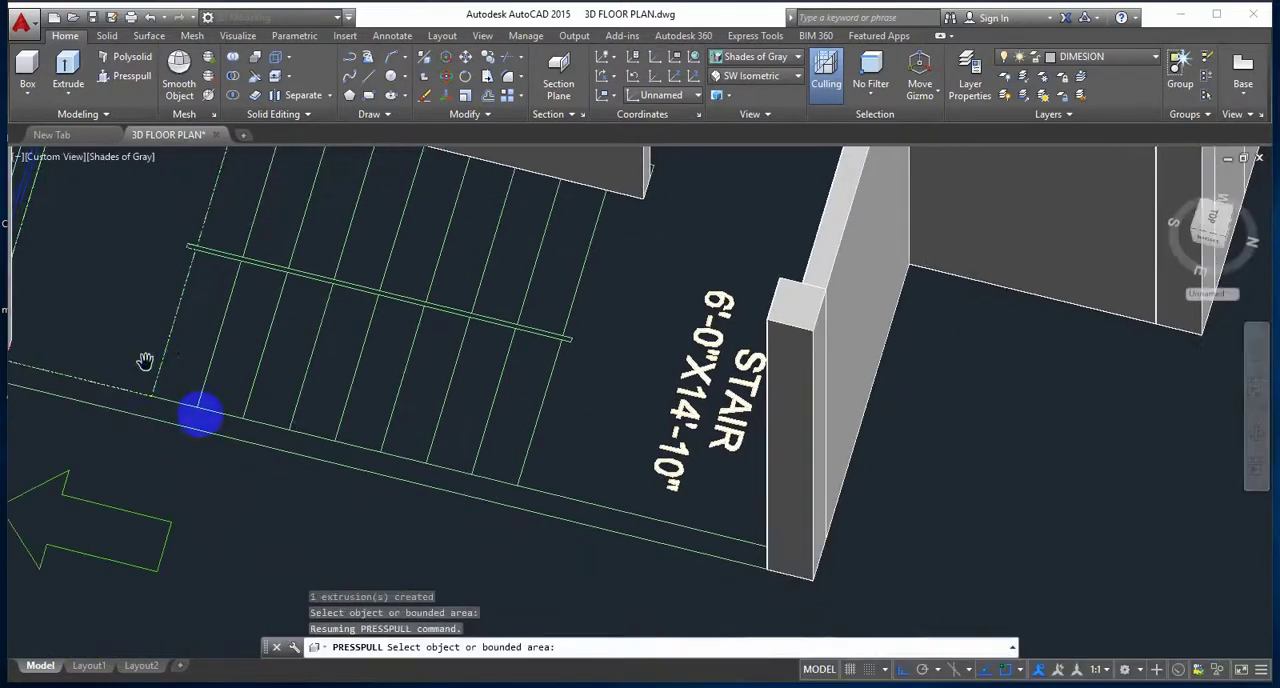
{"action": "left_click", "coordinate": [231, 428]}
{"action": "type", "text": "10"}
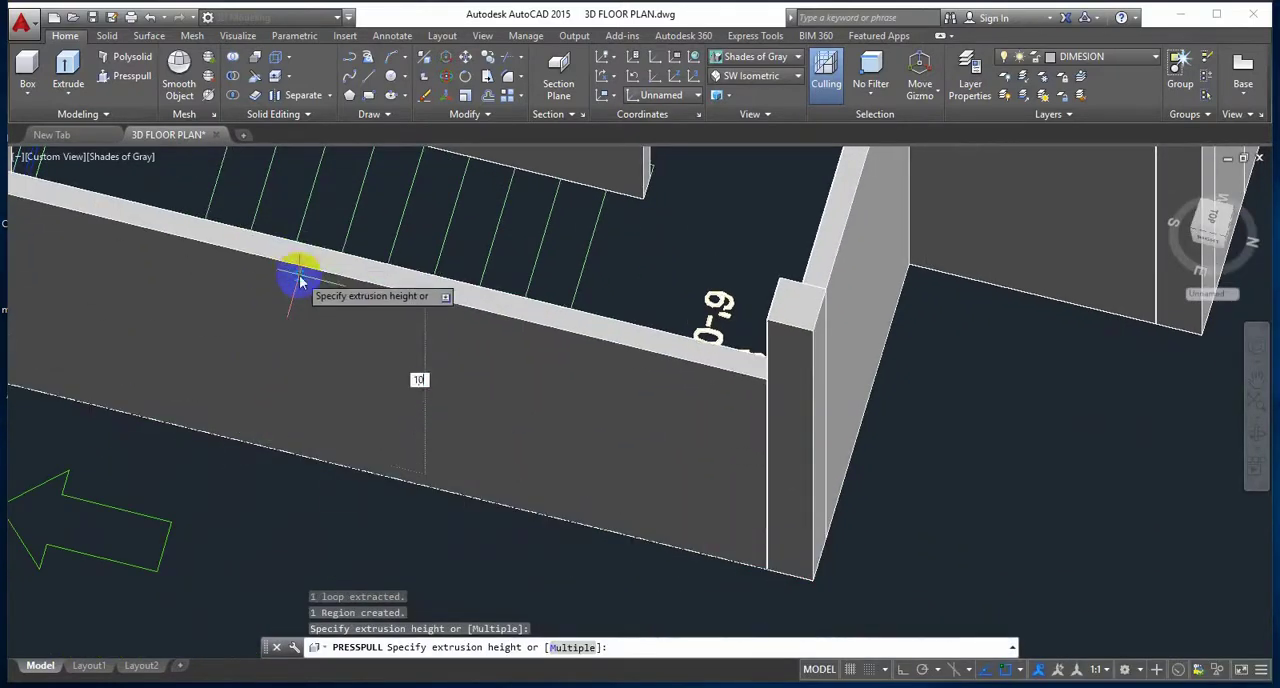
{"action": "type", "text": "'"}
{"action": "key", "text": "Return"}
{"action": "scroll", "coordinate": [294, 324], "scroll_direction": "down", "scroll_amount": 2}
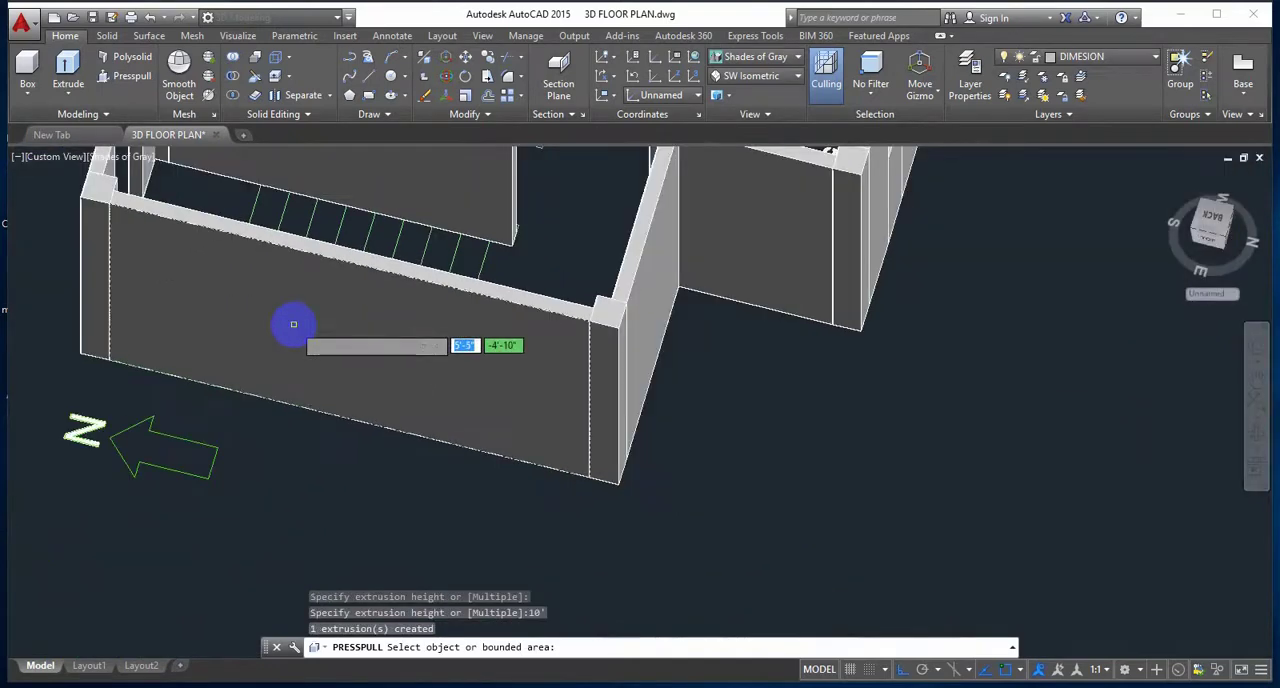
Step: Draw a box between the two outer wall ends across the stair window opening, with a height of 7'6"
{"action": "middle_click_drag", "start_coordinate": [294, 340], "coordinate": [380, 343], "text": "shift"}
{"action": "scroll", "coordinate": [270, 418], "scroll_direction": "up", "scroll_amount": 3}
{"action": "middle_click_drag", "start_coordinate": [280, 420], "coordinate": [371, 348]}
{"action": "scroll", "coordinate": [384, 364], "scroll_direction": "up", "scroll_amount": 2}
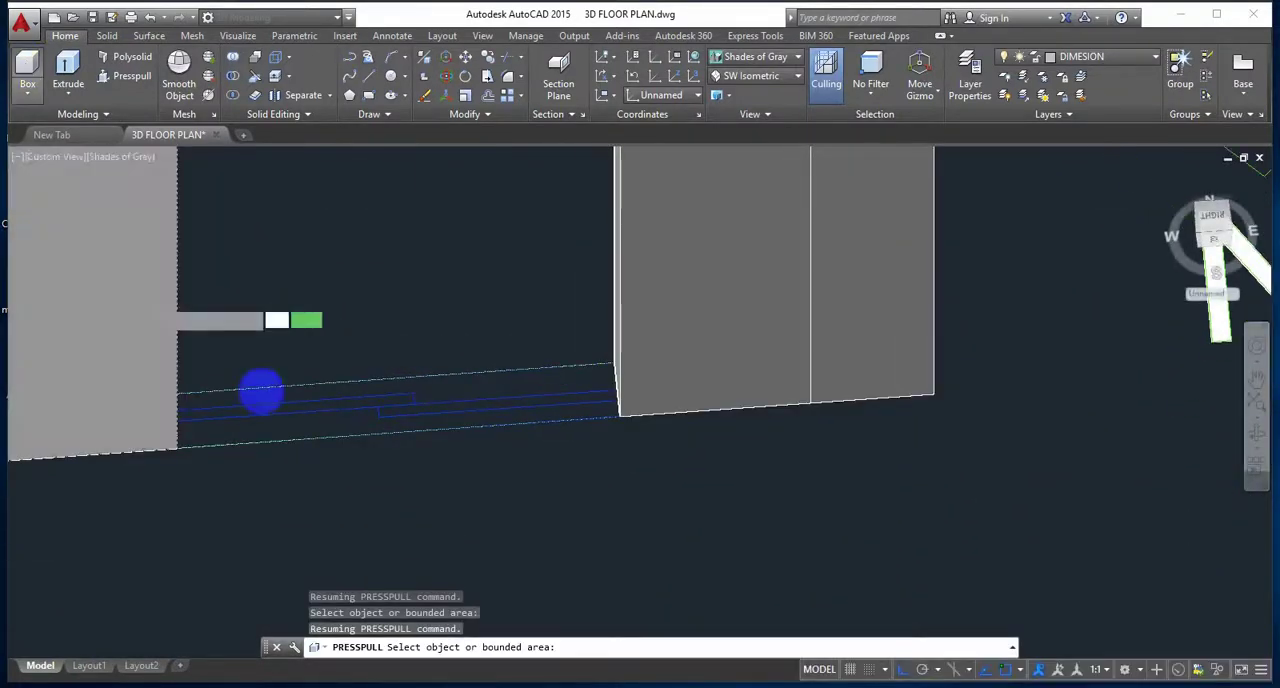
{"action": "left_click", "coordinate": [614, 362]}
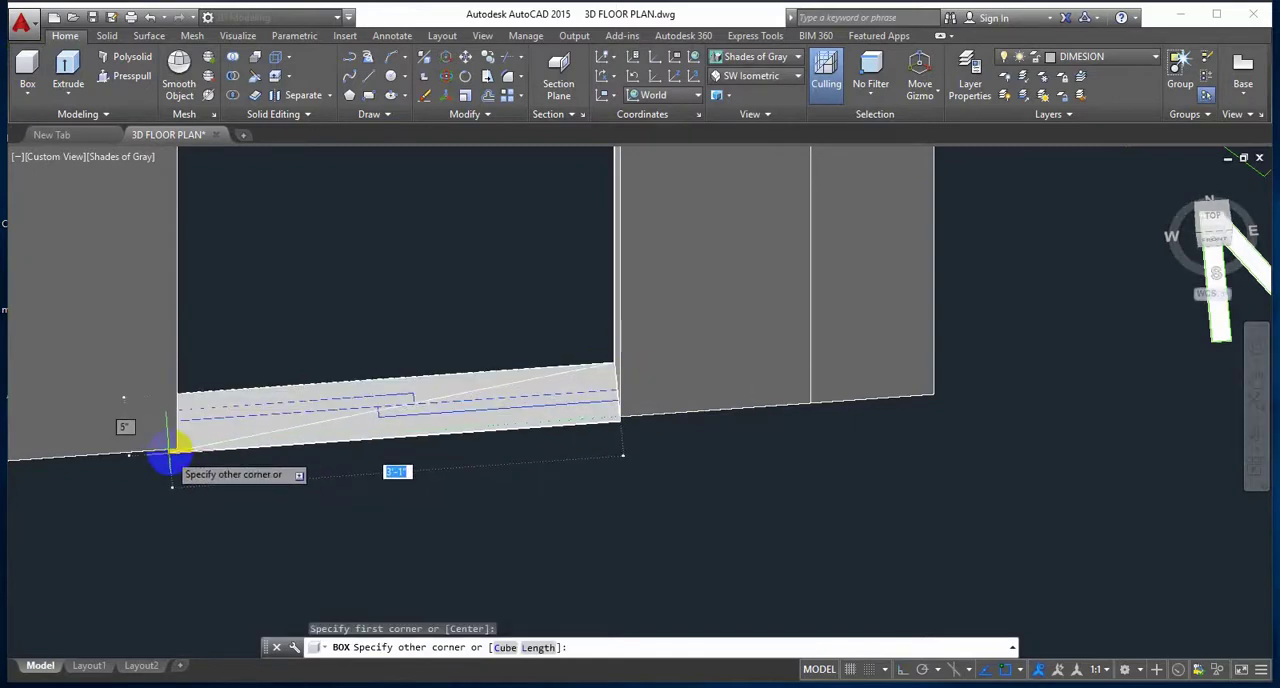
{"action": "left_click", "coordinate": [178, 453]}
{"action": "middle_click_drag", "start_coordinate": [218, 319], "coordinate": [243, 363], "text": "shift"}
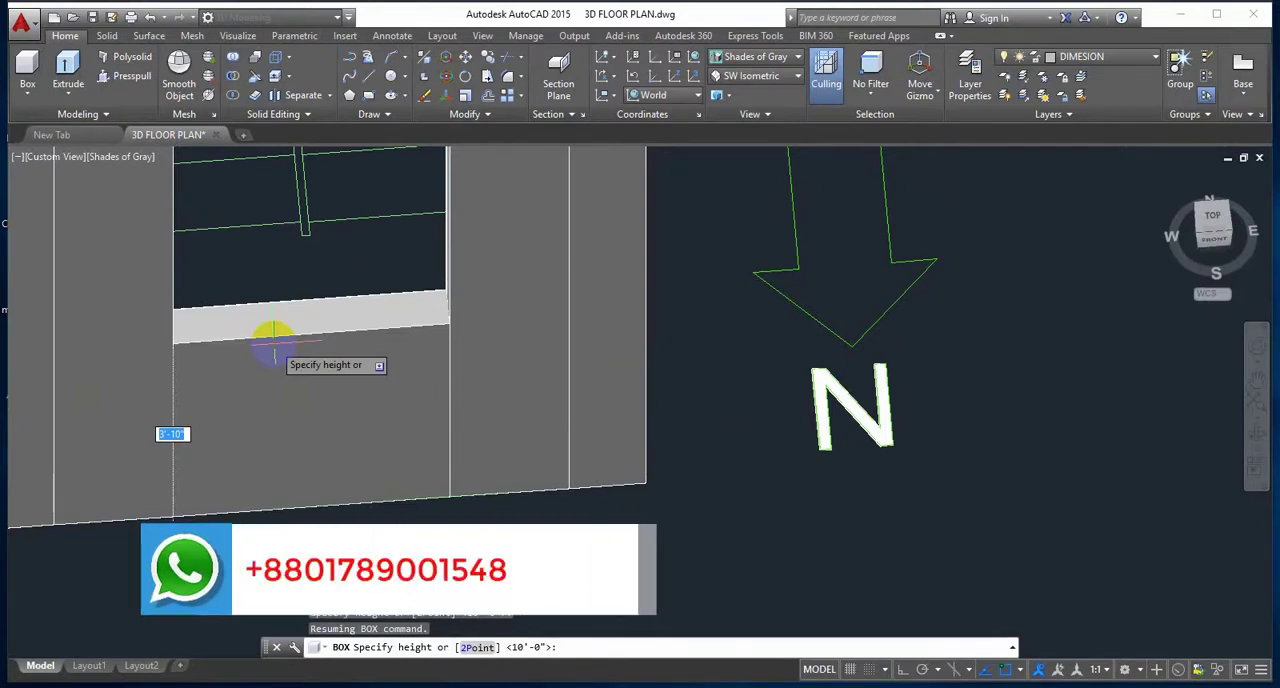
{"action": "key", "text": "Return"}
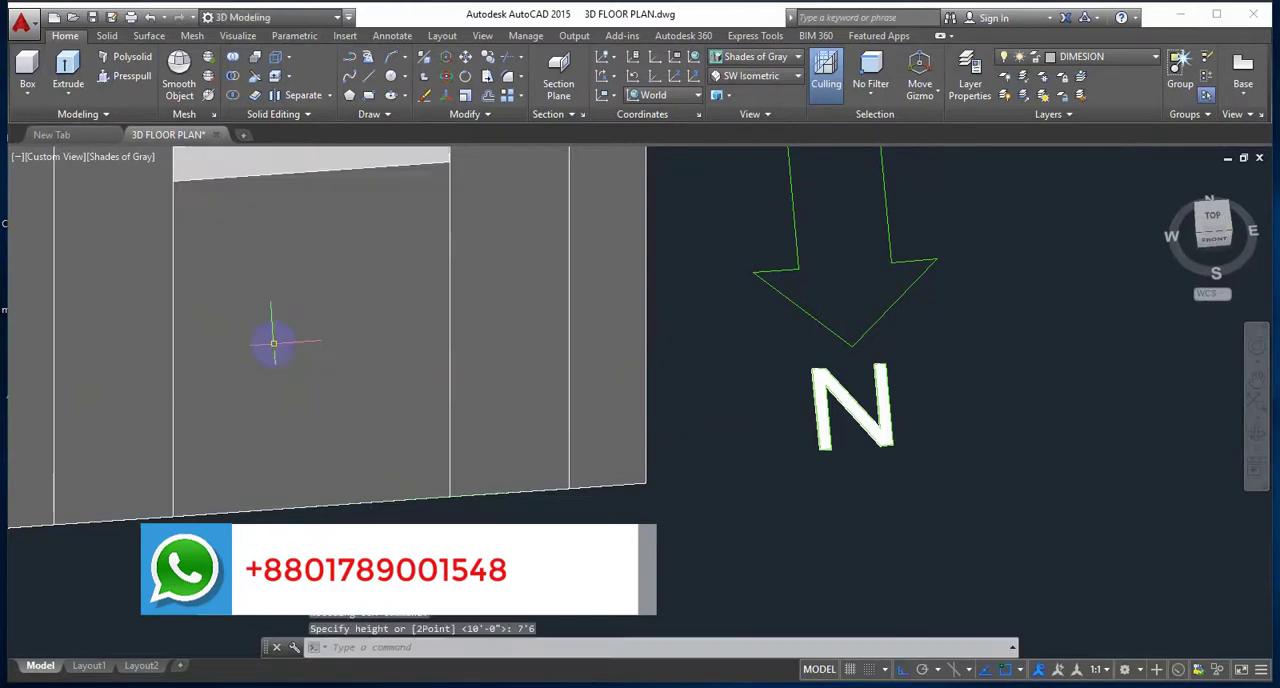
Step: Examine the walls, columns and openings of the whole 3D floor plan from above at an angle
{"action": "scroll", "coordinate": [422, 323], "scroll_direction": "down", "scroll_amount": 5}
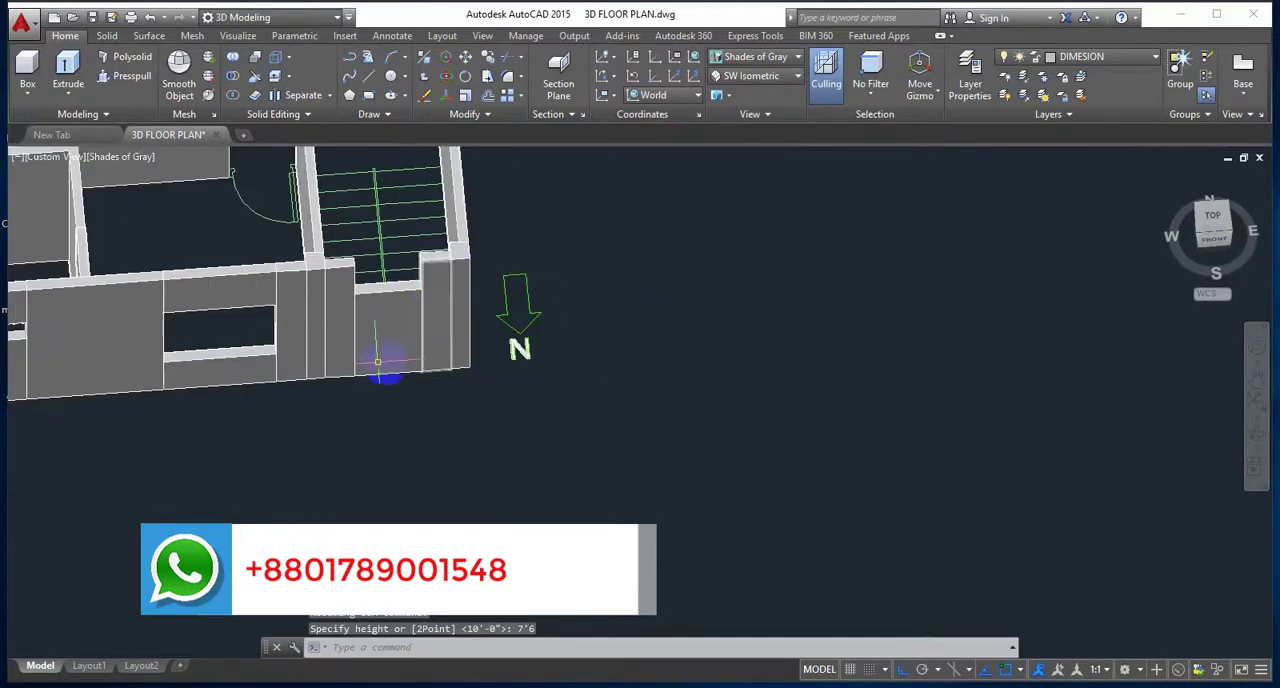
{"action": "middle_click_drag", "start_coordinate": [378, 362], "coordinate": [483, 443], "text": "shift"}
{"action": "scroll", "coordinate": [430, 328], "scroll_direction": "down", "scroll_amount": 3}
{"action": "middle_click_drag", "start_coordinate": [340, 378], "coordinate": [431, 397], "text": "shift"}
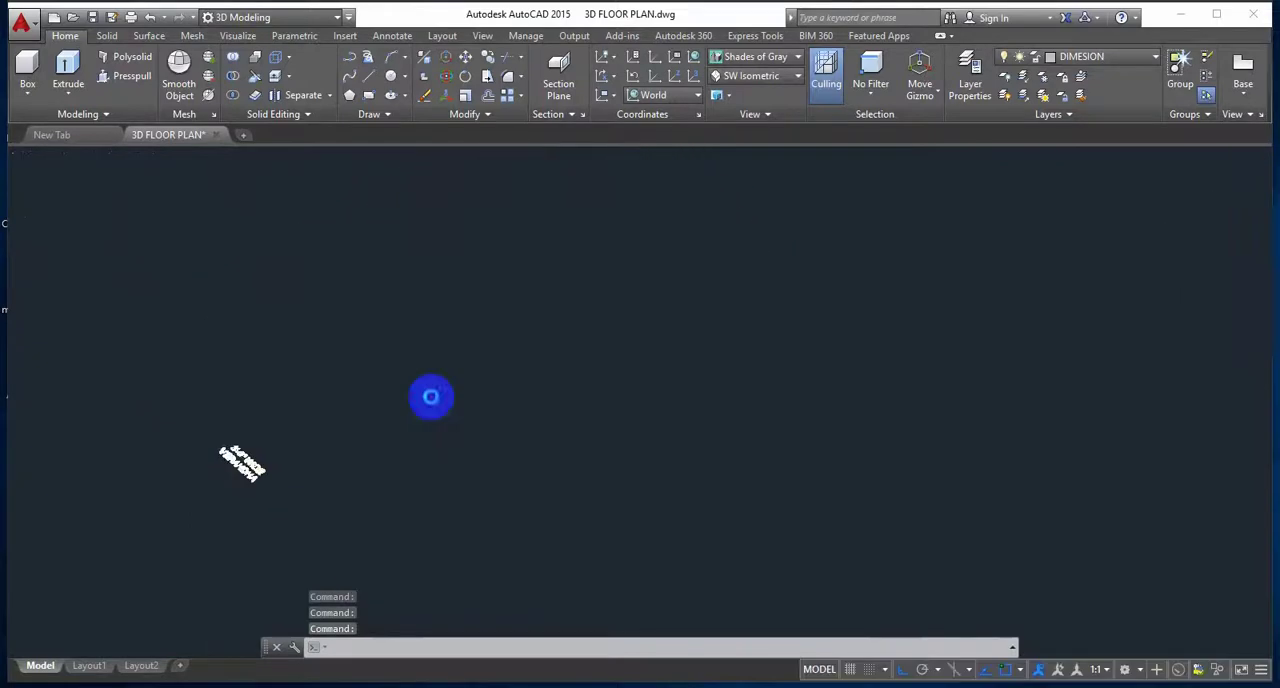
{"action": "middle_click_drag", "start_coordinate": [575, 400], "coordinate": [509, 486], "text": "shift"}
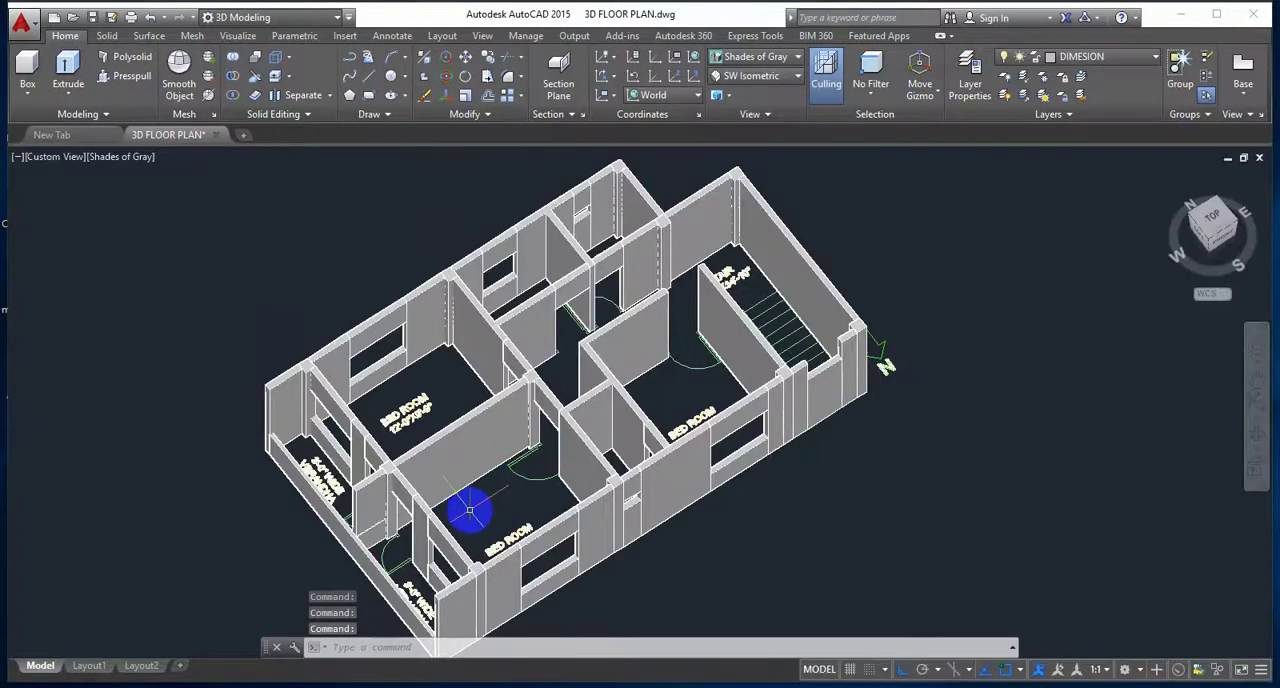
{"action": "scroll", "coordinate": [470, 510], "scroll_direction": "up", "scroll_amount": 2}
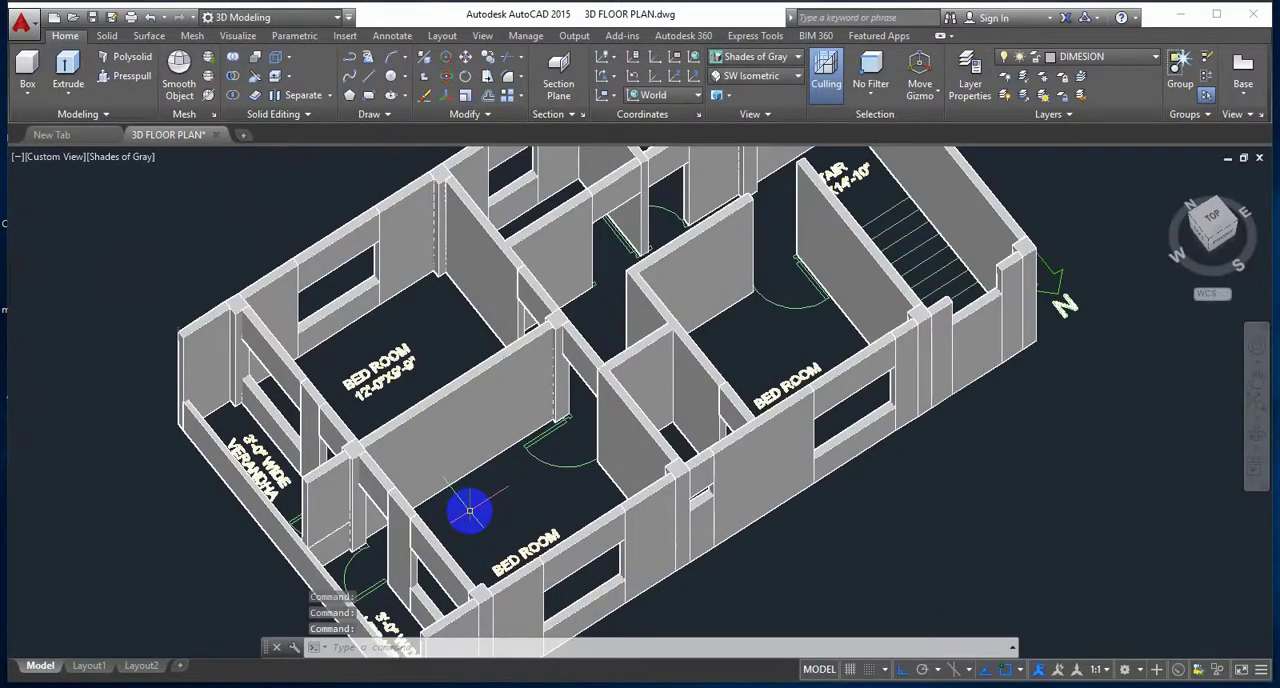